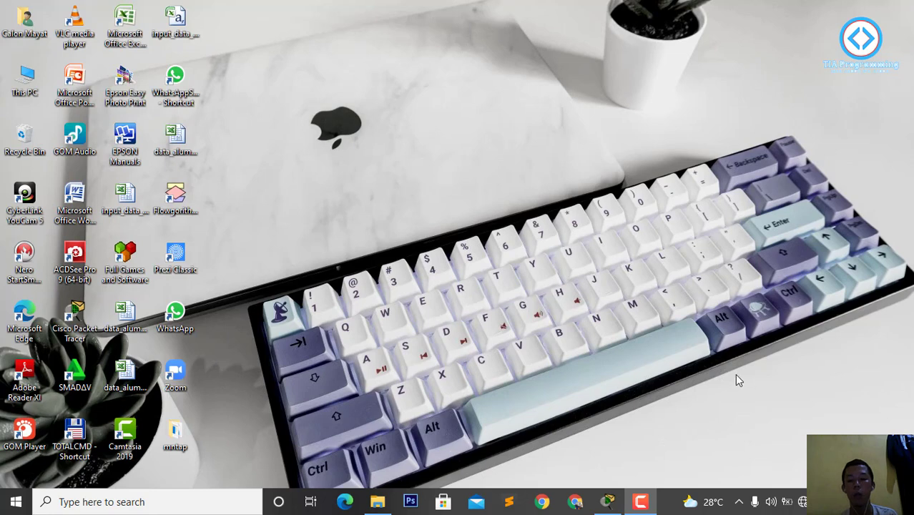
- Switch to Cisco Packet Tracer and look over the topology of two LANs linked by four routers
mouse_move(612, 504)
click(613, 447)
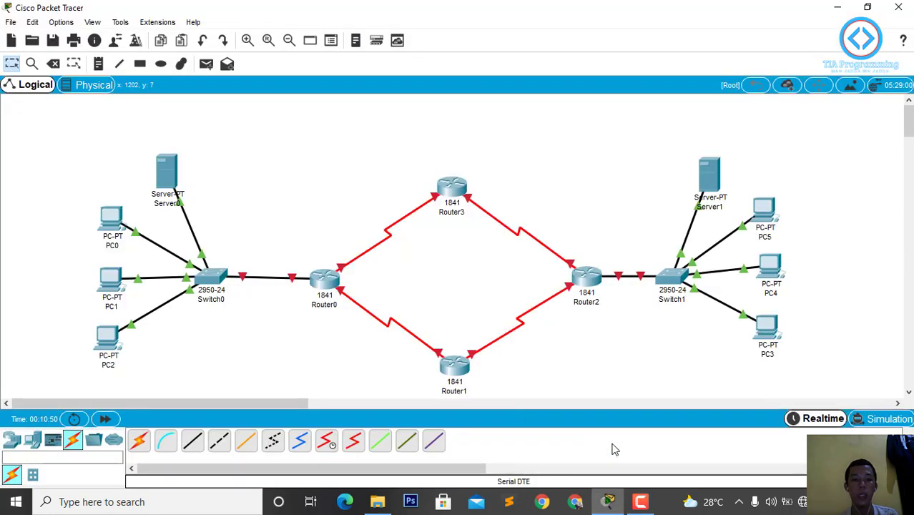
drag(55, 131, 819, 401)
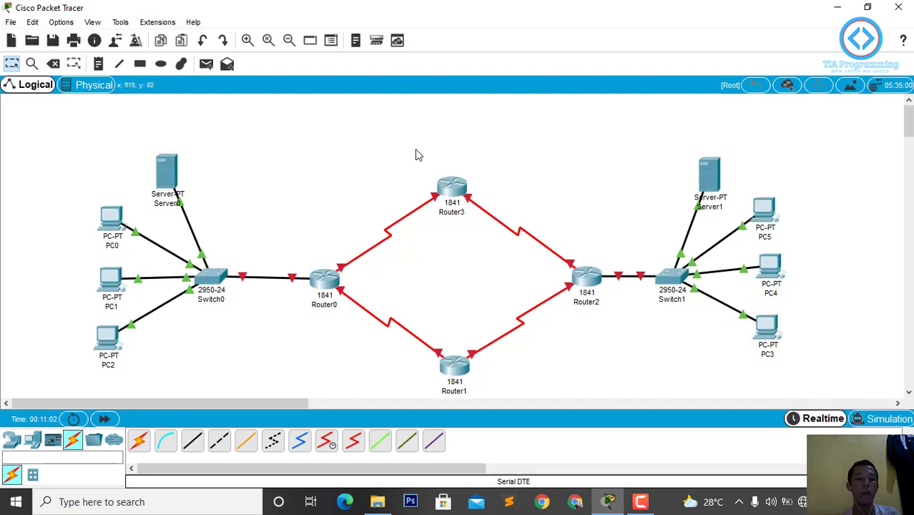
drag(58, 136, 782, 359)
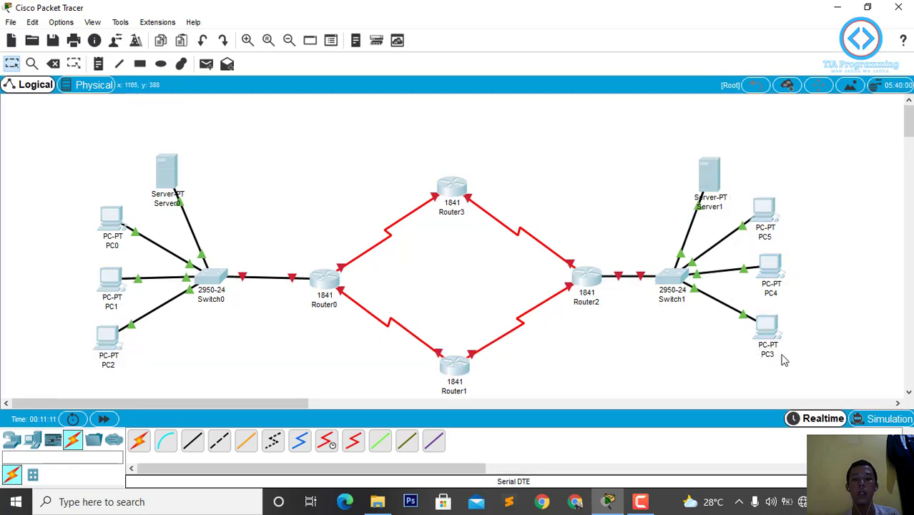
click(715, 358)
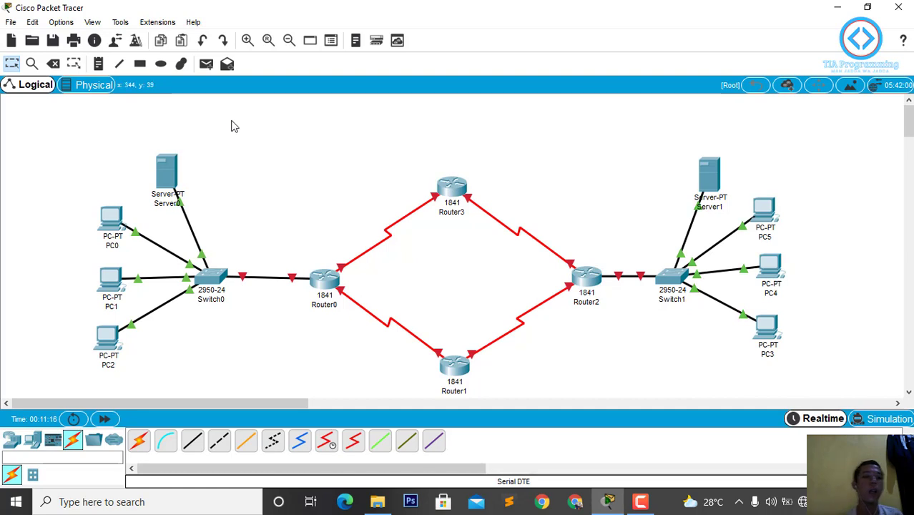
- Add a note above the Switch0–Router0 link reading "Gedung A", "Ip : 192.168.20.1" and "SM : 255.255.255.0" on separate lines
click(99, 65)
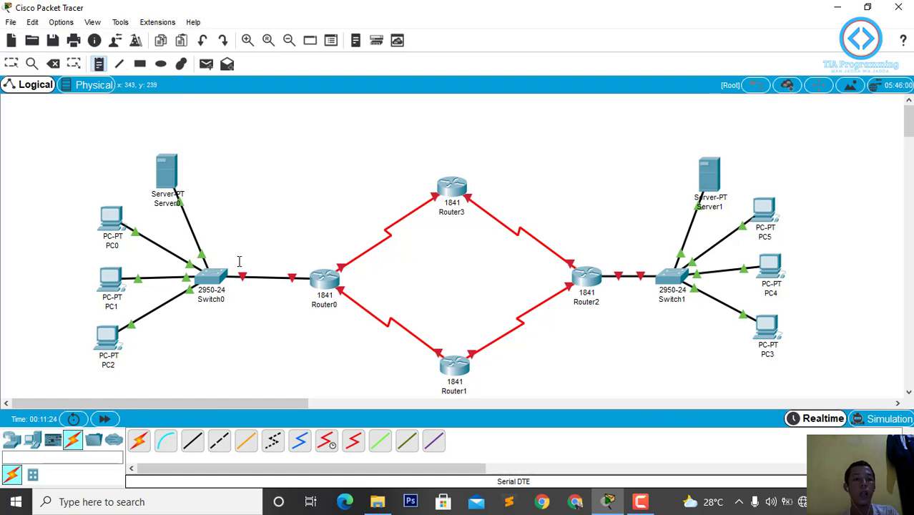
click(221, 229)
text(GE)
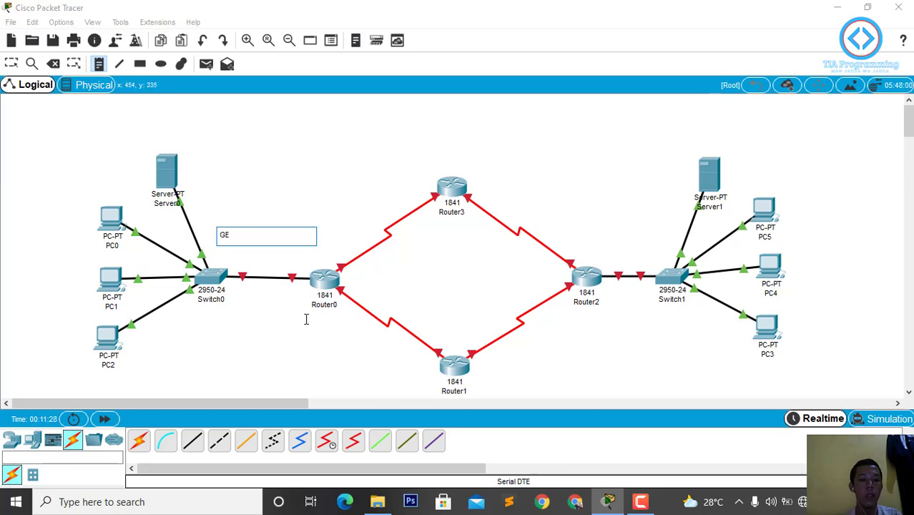
text(dung A)
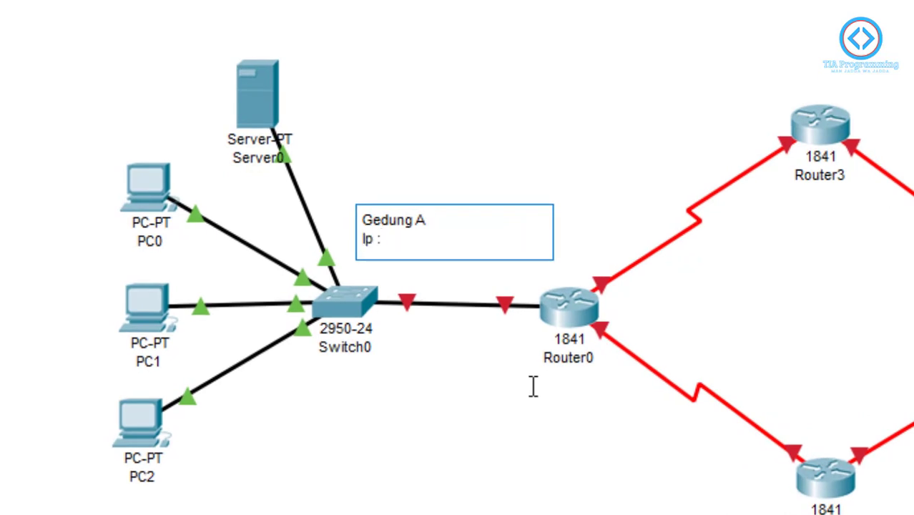
text(Ip : 192.168.20)
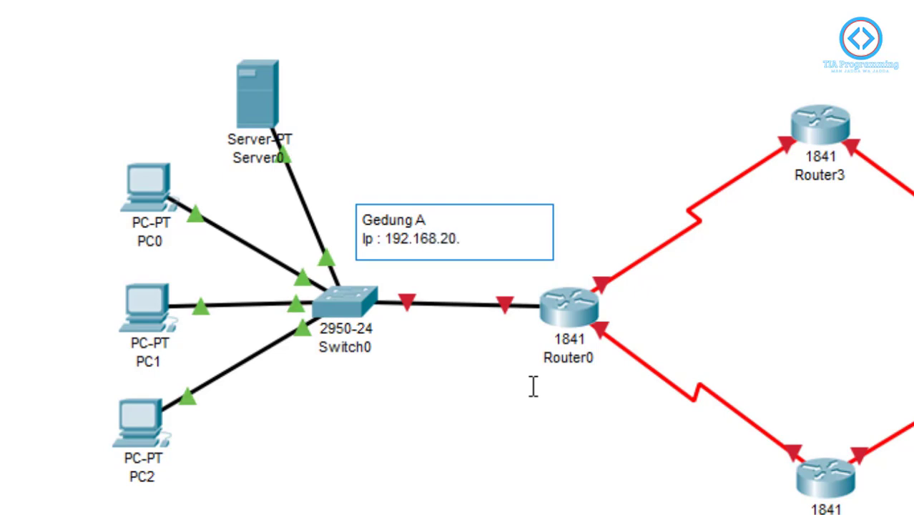
text(.1)
key(Return)
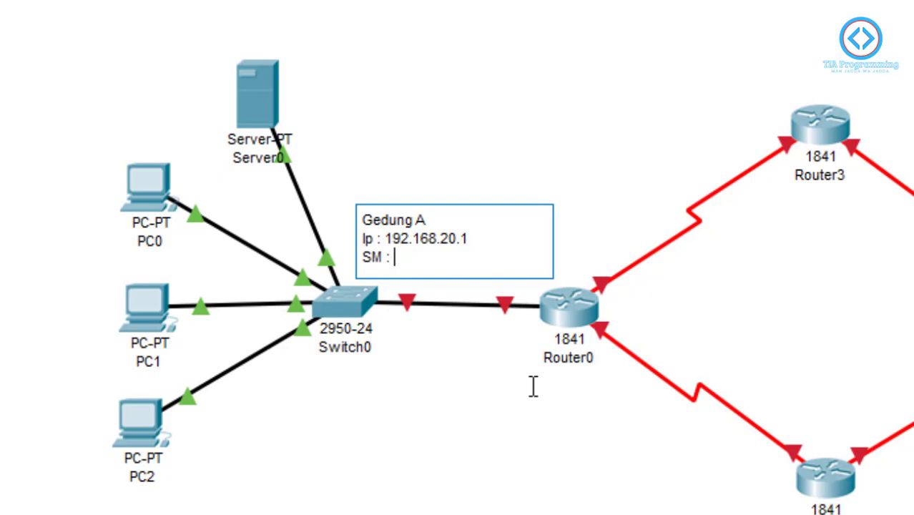
text(SM : 255.255.255.)
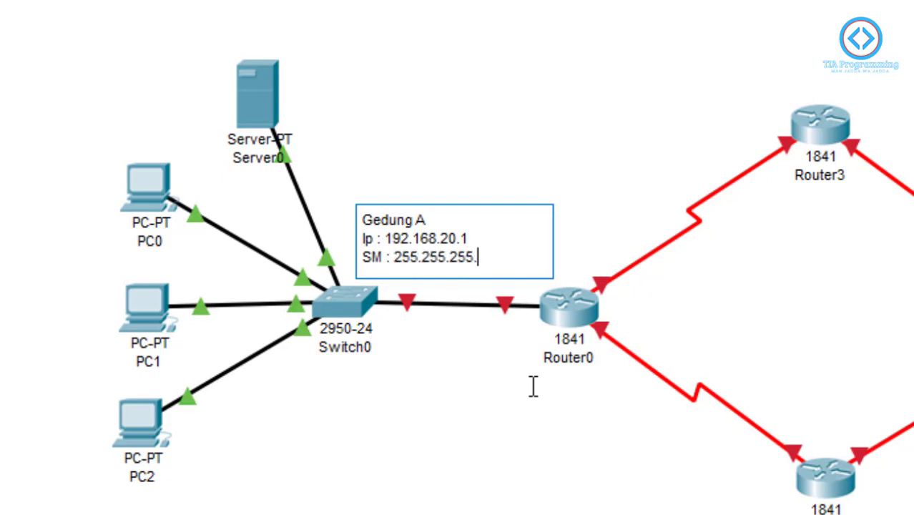
text(0)
click(536, 186)
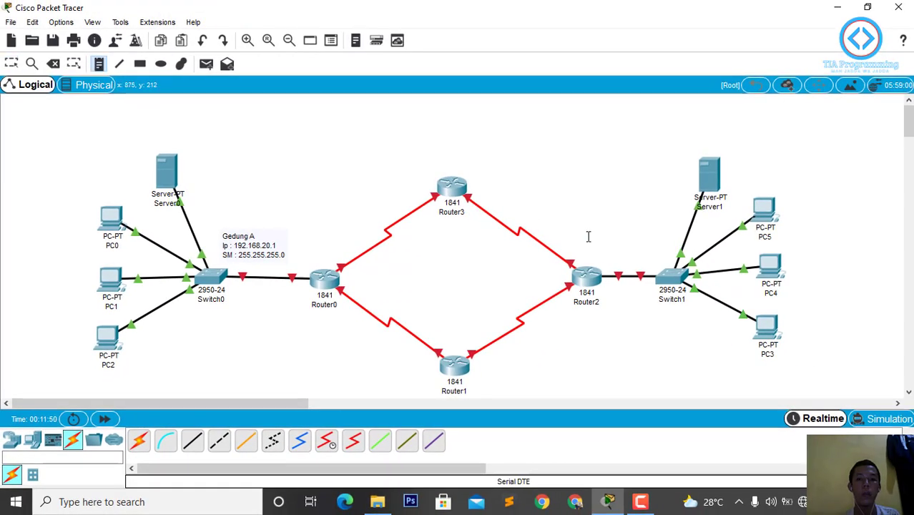
- Add a note near Switch1 reading "Gedung B", "Ip : 192.168.30.1" and "Sm : 255.255.255.0" on separate lines
click(679, 236)
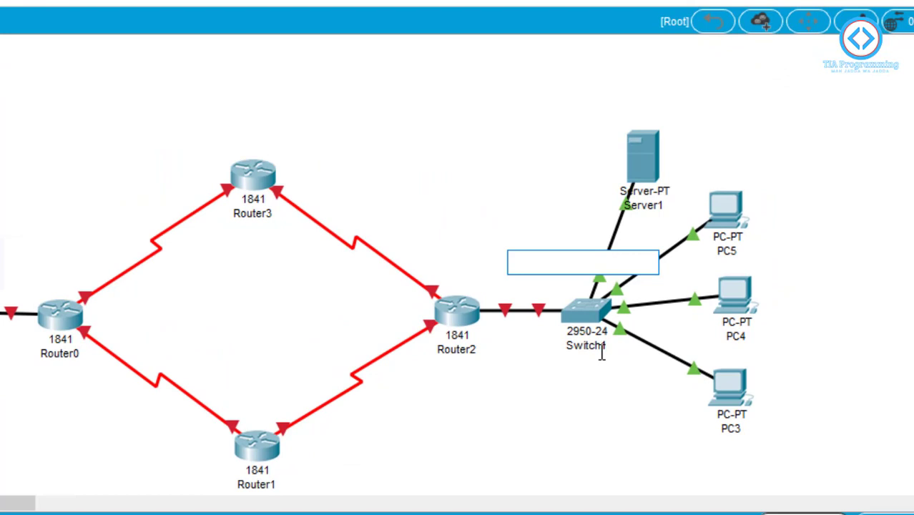
text(Ip)
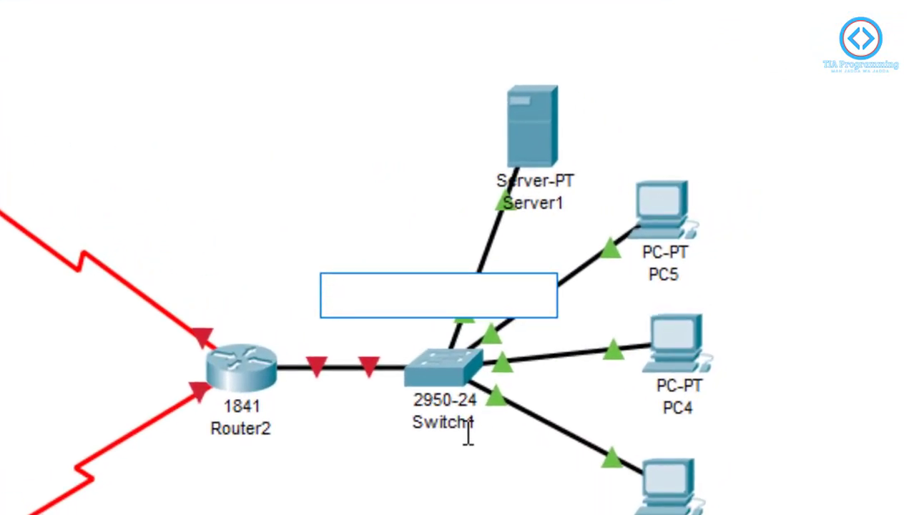
text(Gedung B)
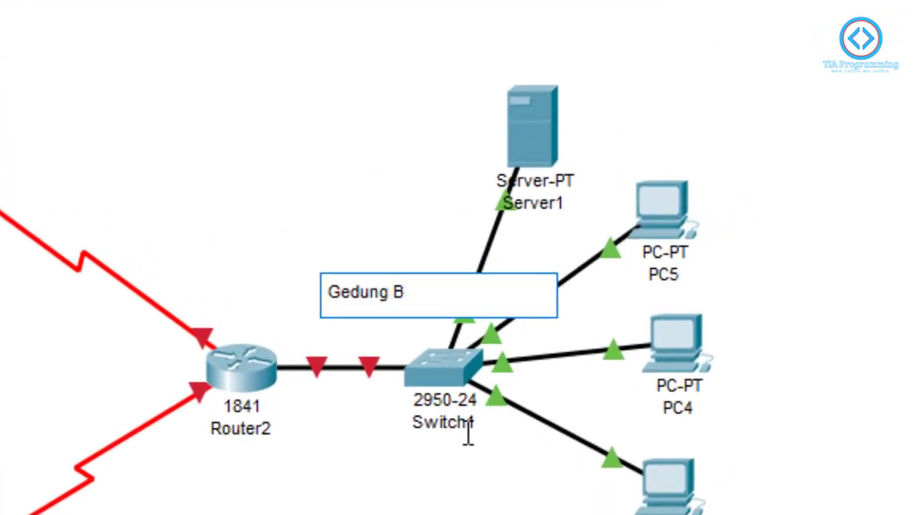
key(Return)
text(:)
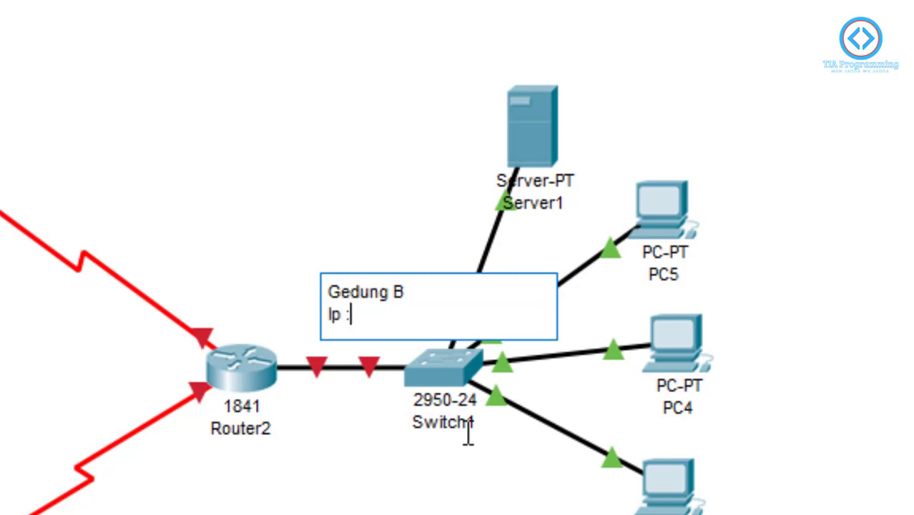
text( 192)
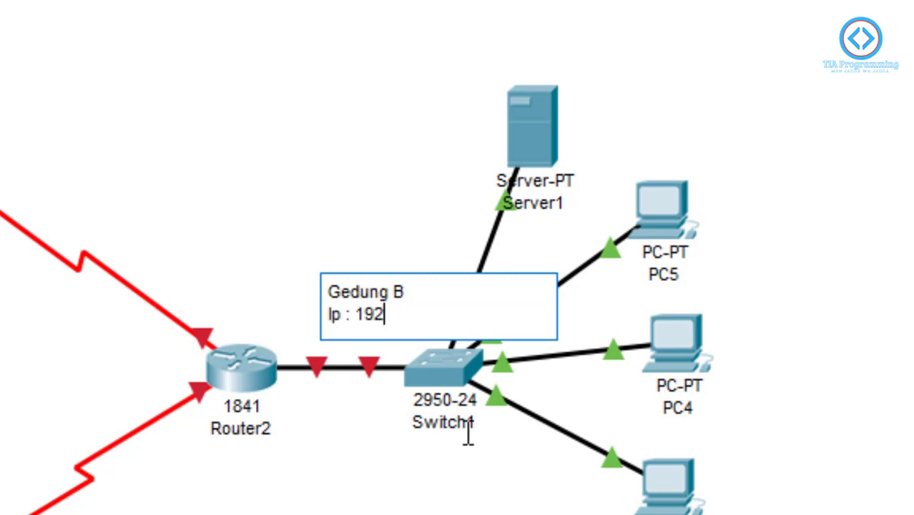
text(.168.30)
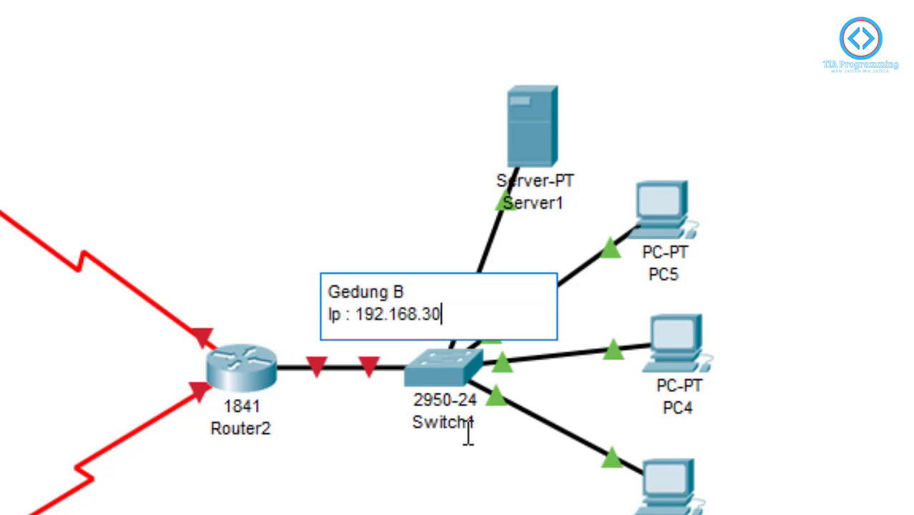
text(.1)
key(Return)
text(S)
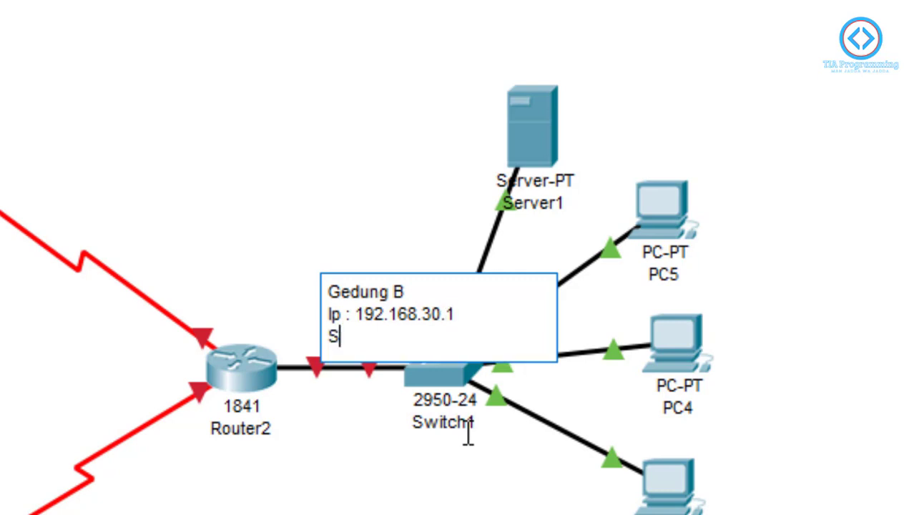
text(m : 255.255.255.0)
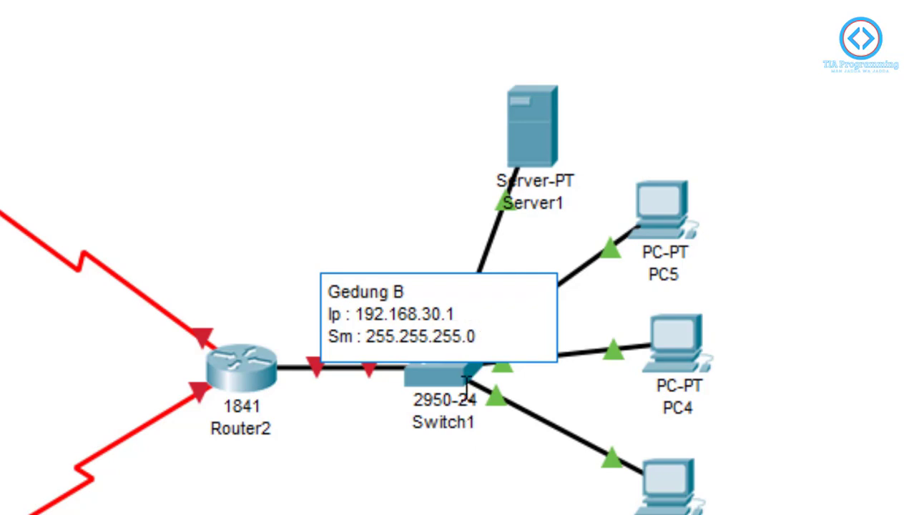
click(342, 194)
- Move Server1, Switch1 and PC3 to PC5 farther from Router2, and place the Gedung B note above the Router2–Switch1 link
click(12, 65)
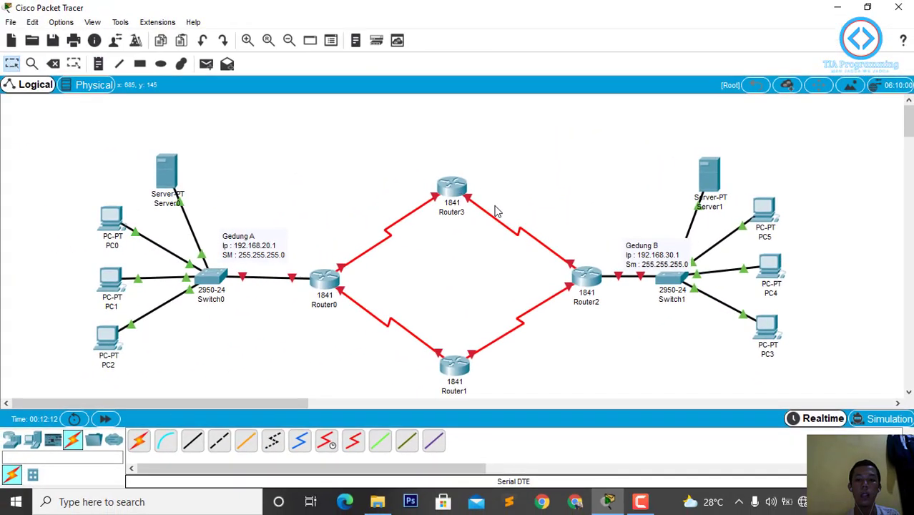
drag(662, 258, 642, 245)
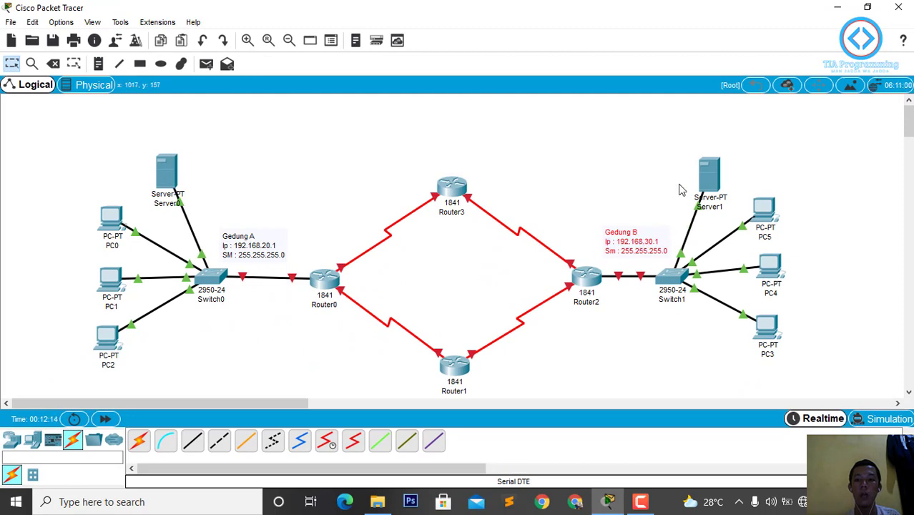
drag(671, 148, 828, 326)
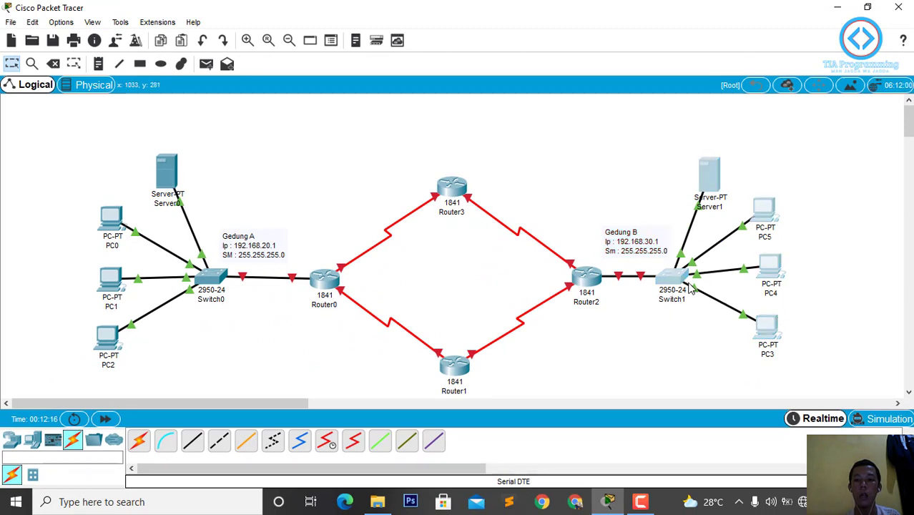
drag(687, 287, 769, 281)
drag(645, 248, 712, 245)
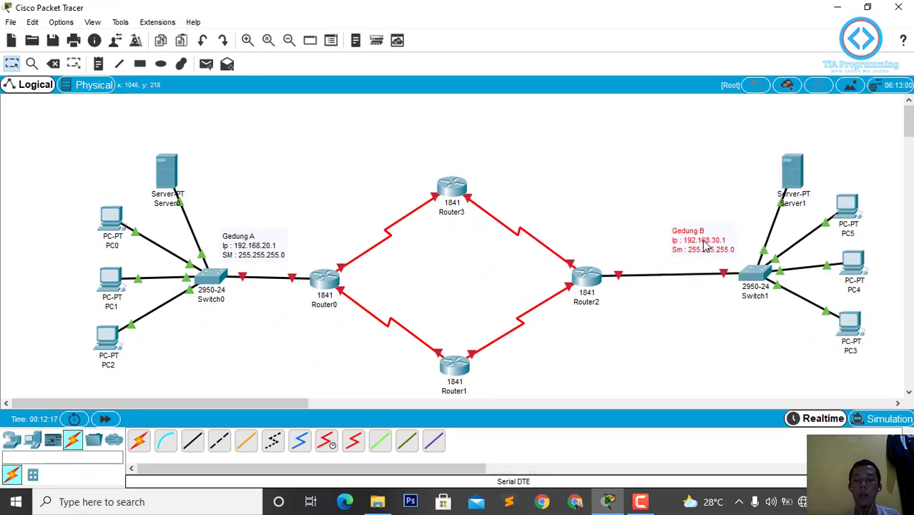
click(421, 262)
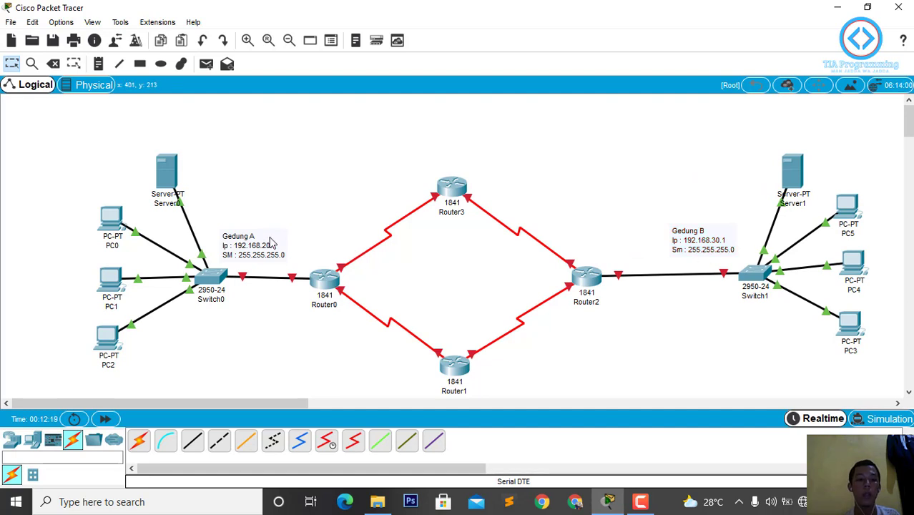
- Nudge the Gedung A note closer to Switch0 and shift Router0 slightly away from the switch
drag(267, 240, 259, 240)
click(267, 330)
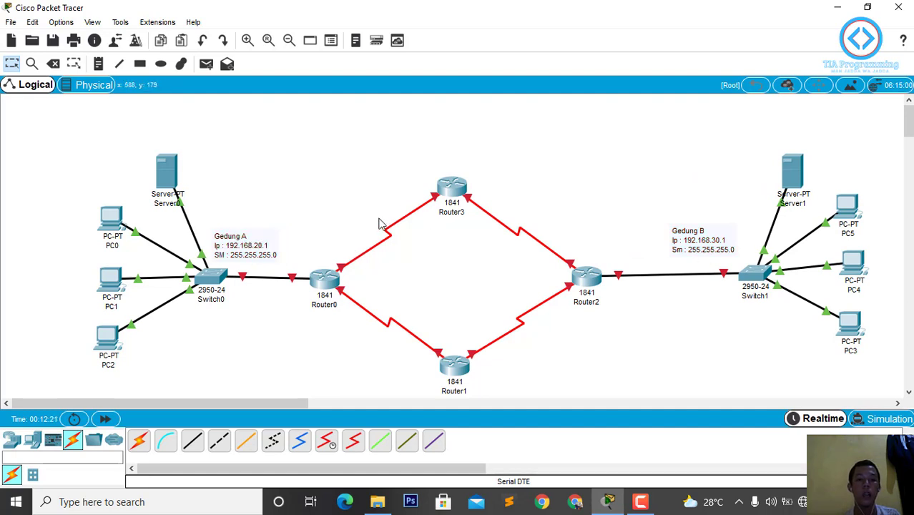
drag(327, 280, 341, 281)
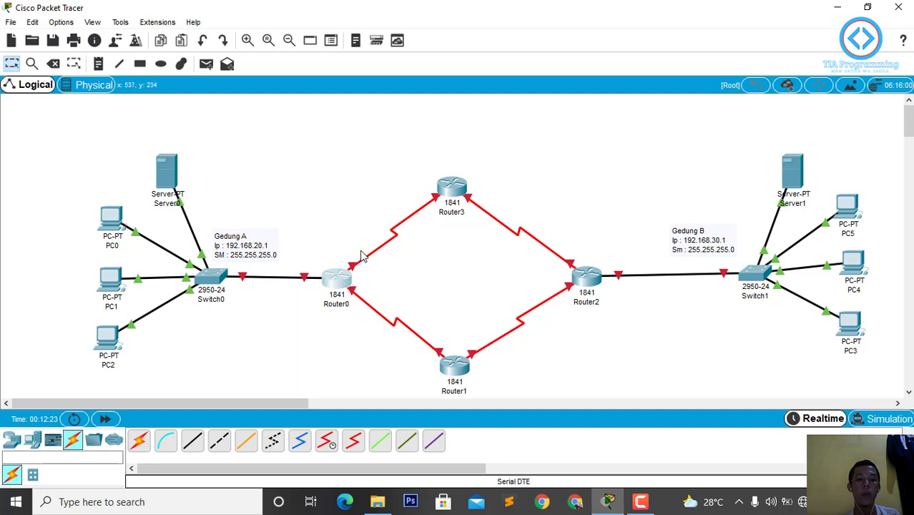
click(471, 273)
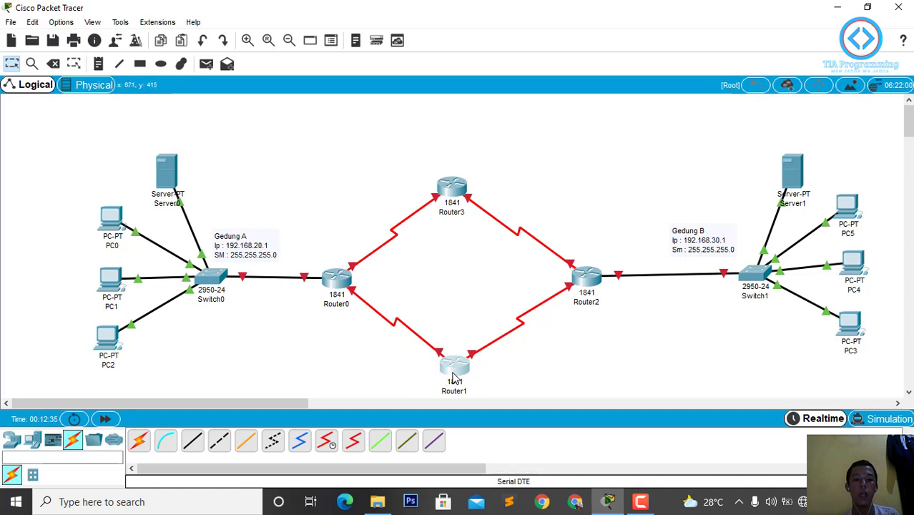
- Shift Router1 slightly toward the Router2 side of the topology
drag(461, 376, 461, 379)
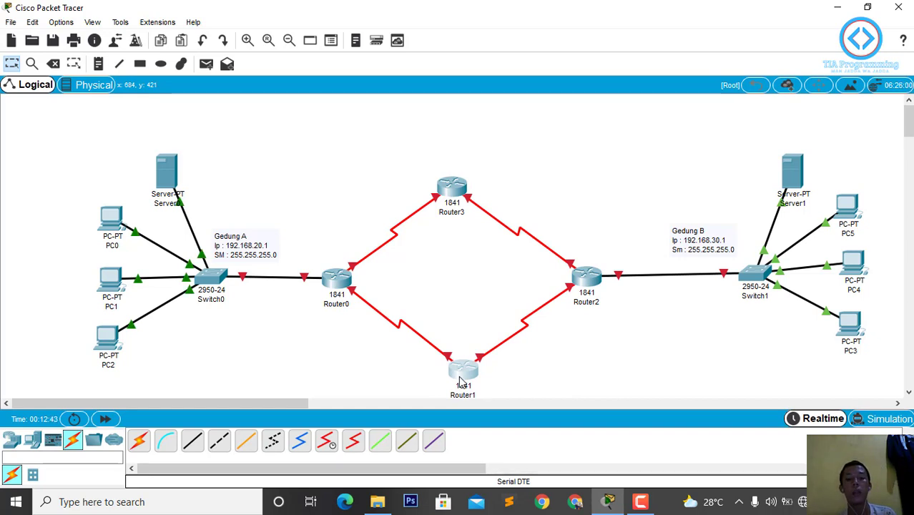
mouse_move(464, 380)
mouse_down()
mouse_move(456, 380)
mouse_move(473, 379)
mouse_up()
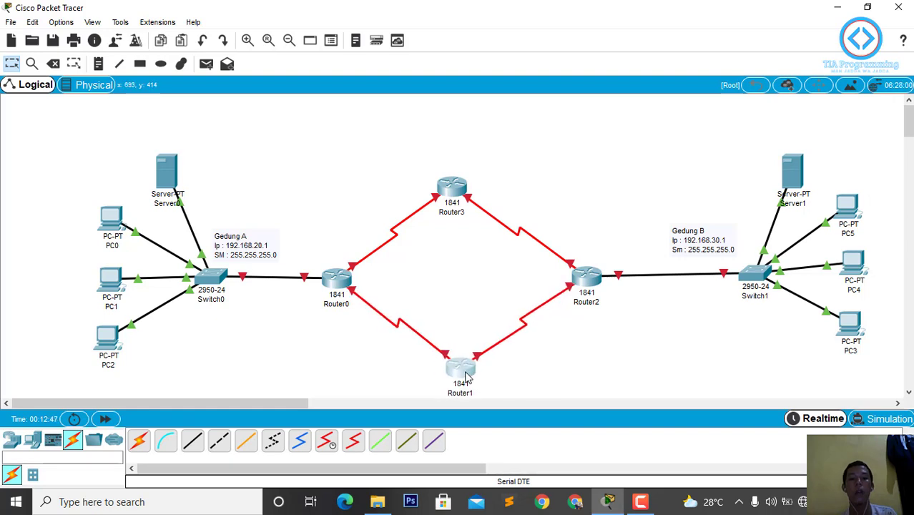
click(479, 280)
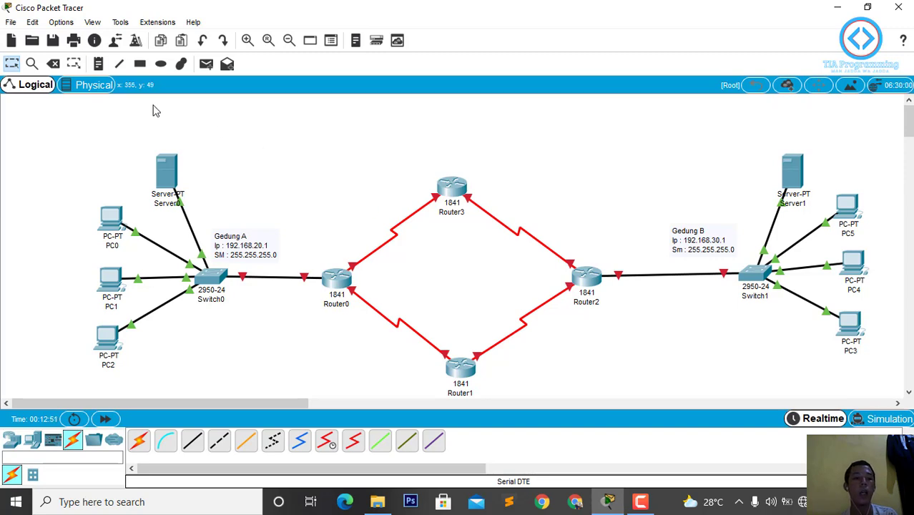
- Add a note reading "10.10.10.1" above Router0, beside its serial link to Router3
click(101, 67)
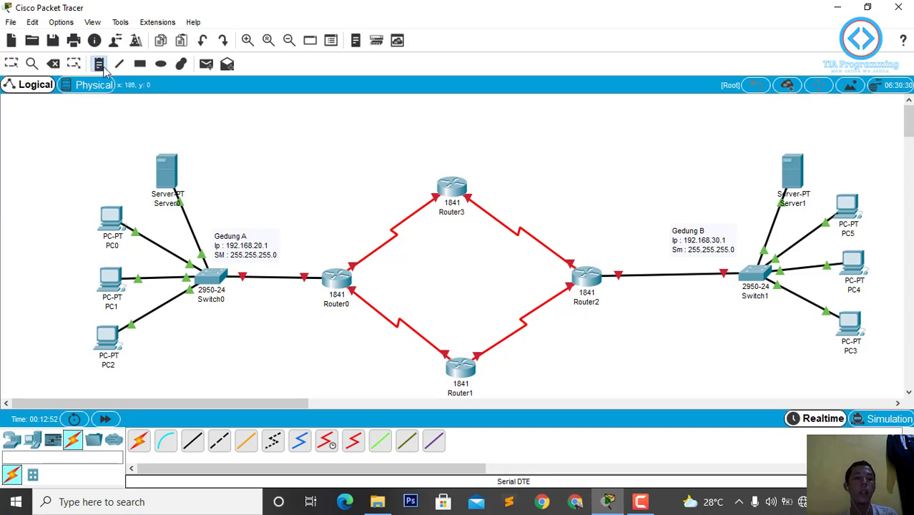
click(337, 238)
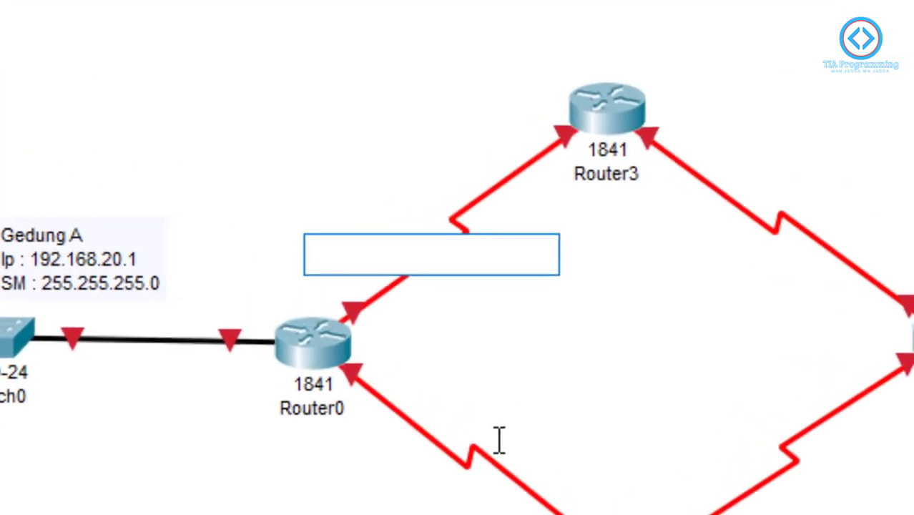
text(10.1)
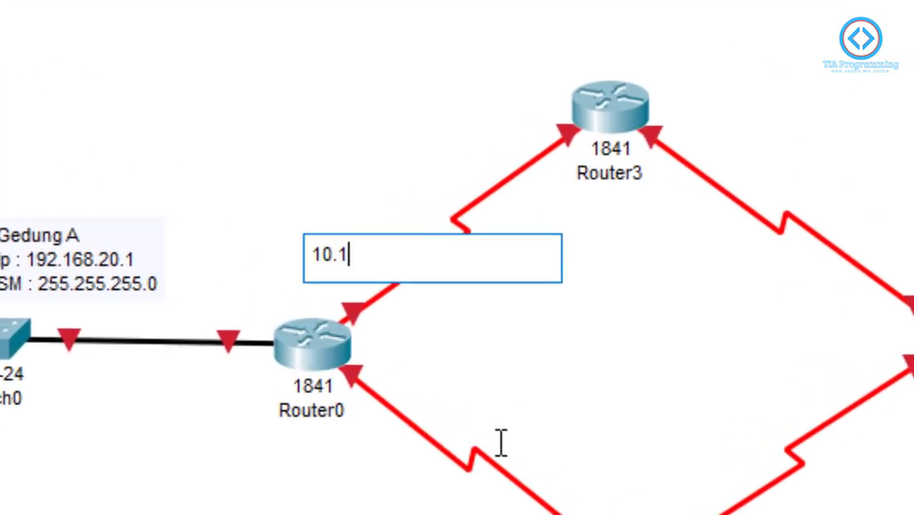
text(0.10.)
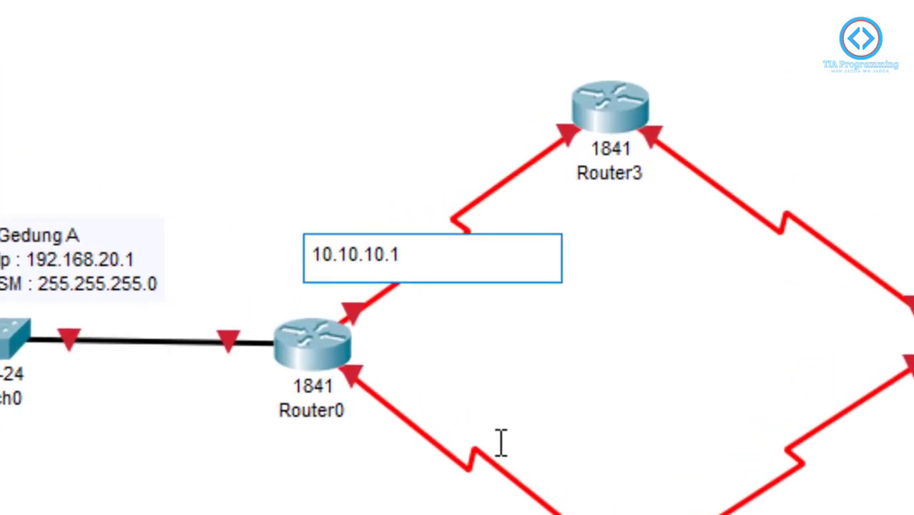
click(231, 1)
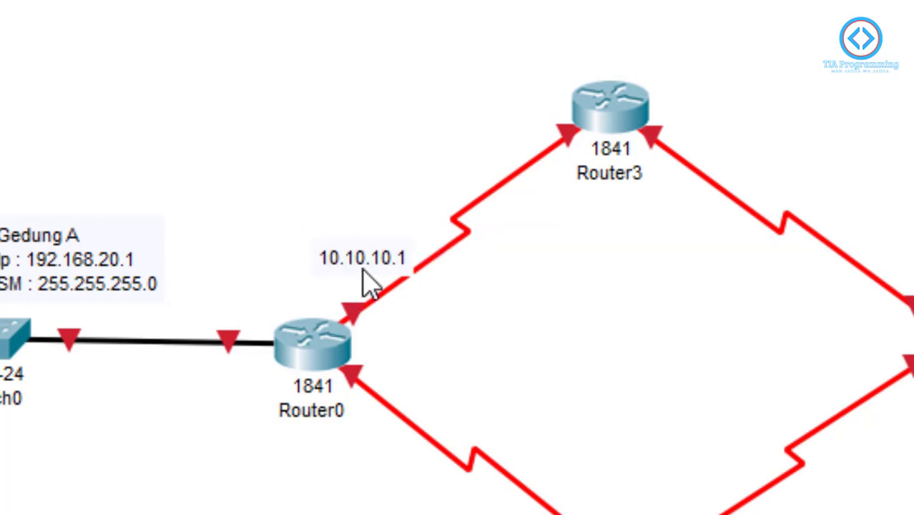
- Move the 10.10.10.1 note clear of its serial link and add a "10.10.10.2" note beside Router3 at that link's other end
drag(366, 277, 342, 285)
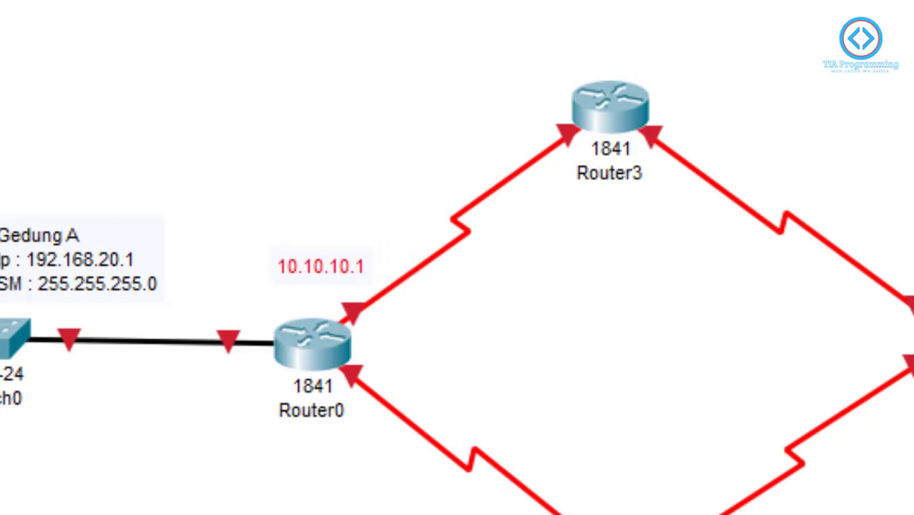
click(443, 107)
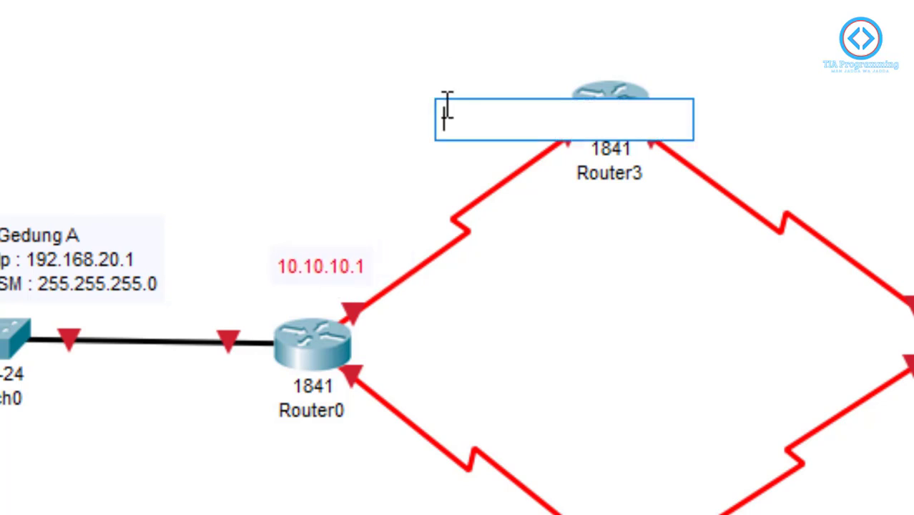
text(10.10.10.2)
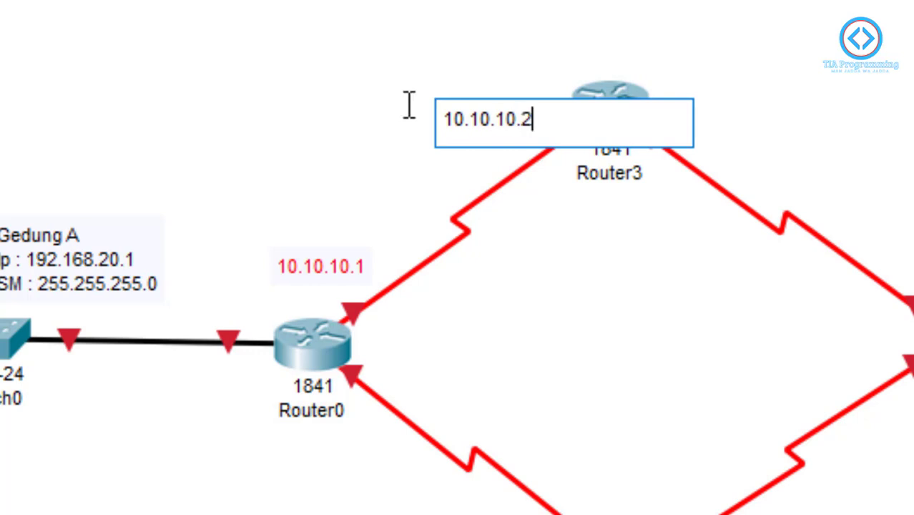
key(Escape)
drag(525, 121, 509, 123)
click(741, 93)
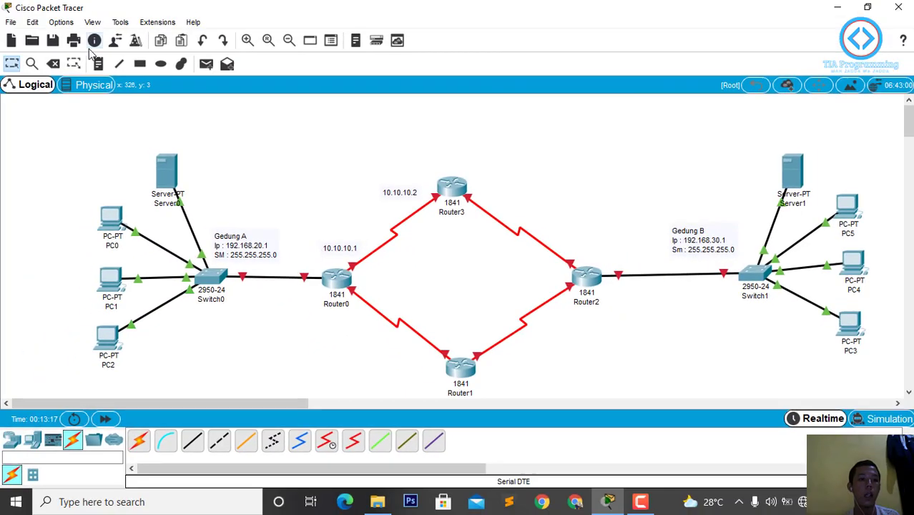
- Add a note reading "20.20.20.1" beside Router3, just above its serial link to Router2
click(479, 193)
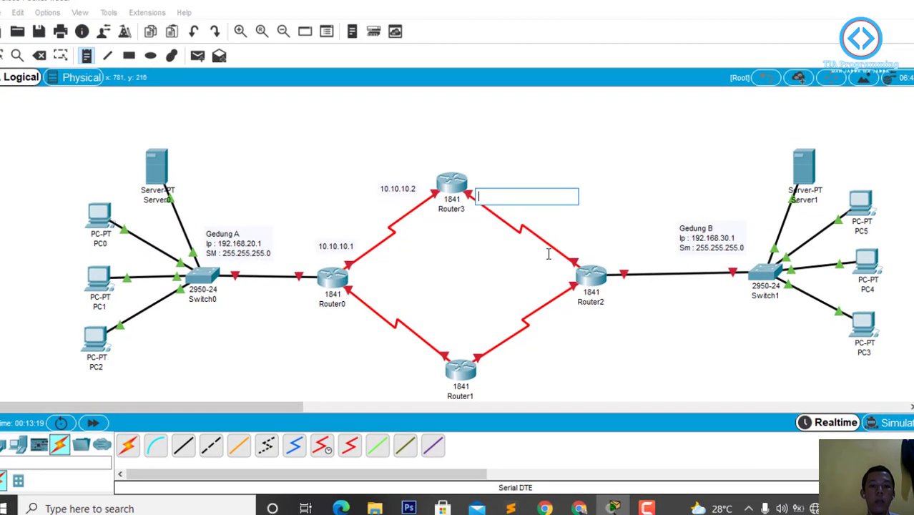
text(20.20.20.1)
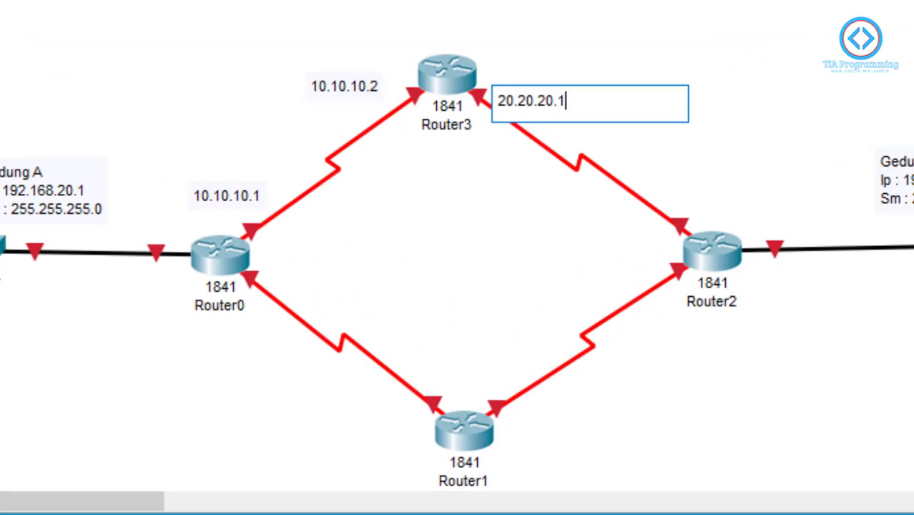
click(41, 2)
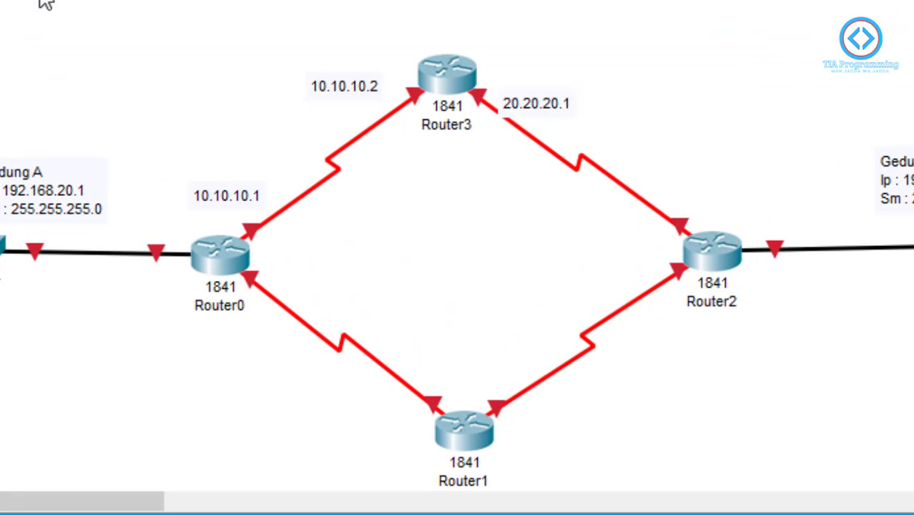
drag(537, 92, 540, 81)
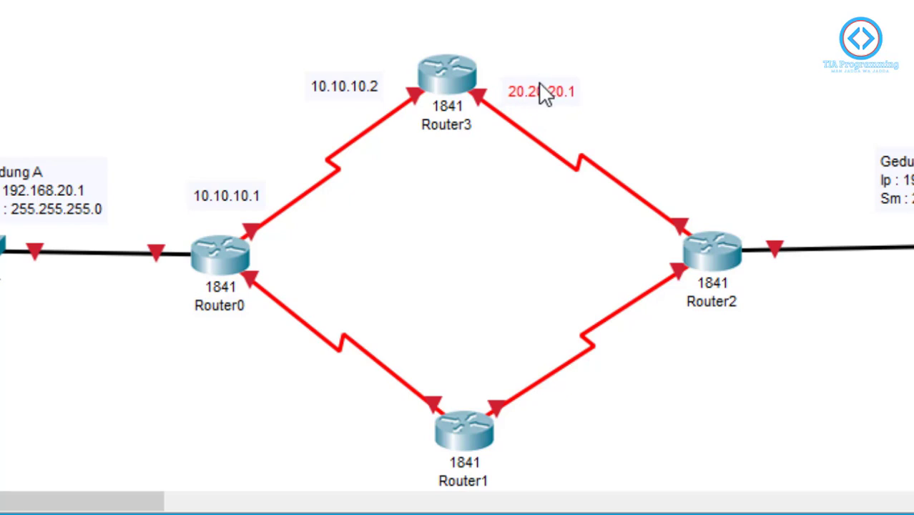
- Duplicate the 20.20.20.1 note, place the copy above Router2 and change its text to "20.20.20.2"
key(ctrl+c)
key(ctrl+v)
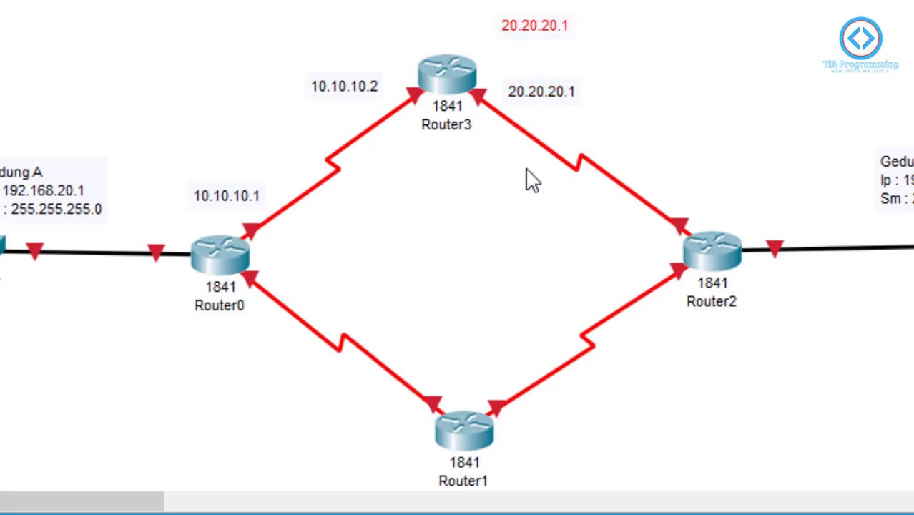
drag(541, 29, 698, 201)
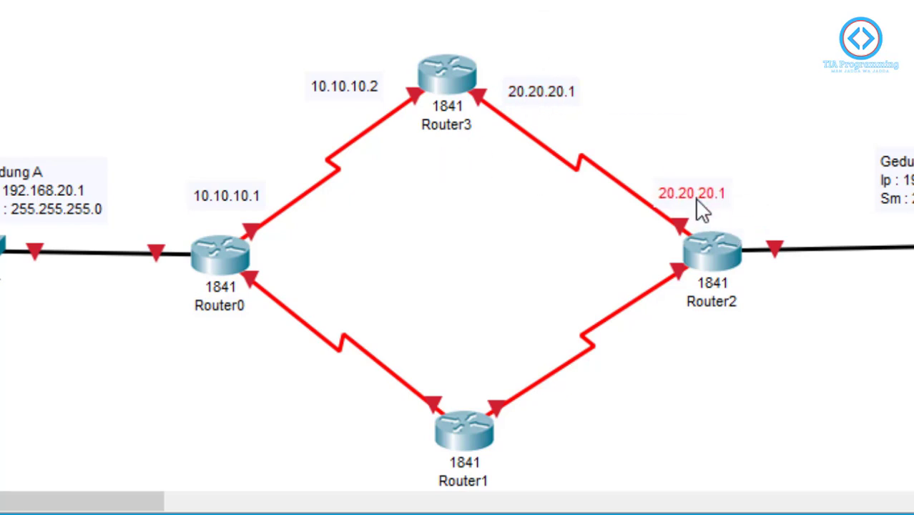
double_click(727, 194)
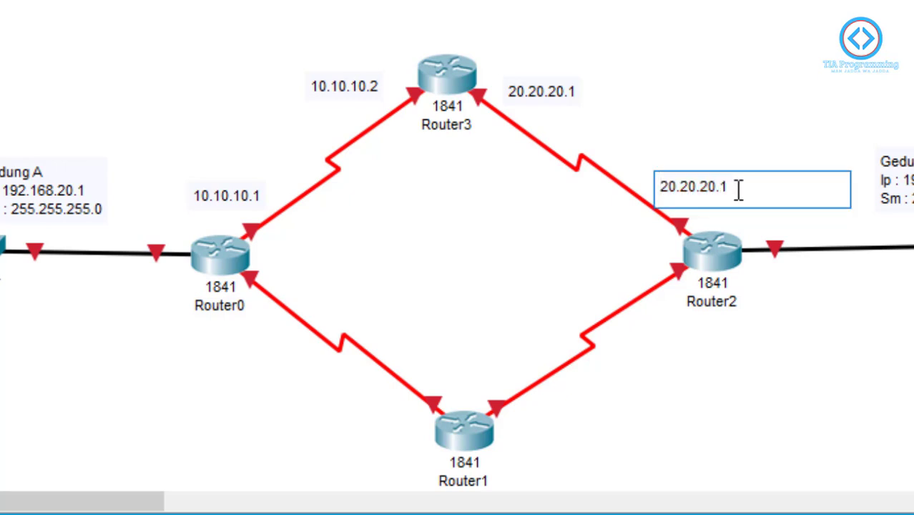
click(630, 242)
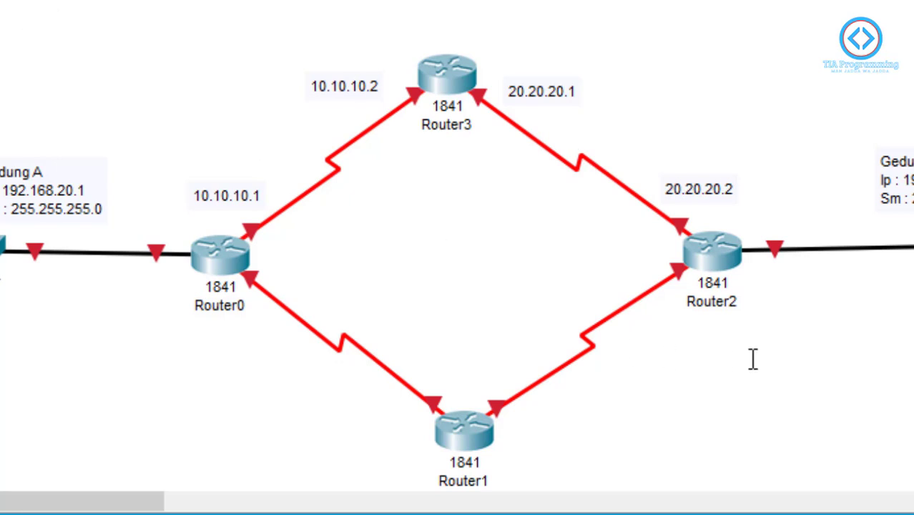
- Add a note reading "30.30.30.1" directly below Router2, beside its serial link to Router1
click(676, 316)
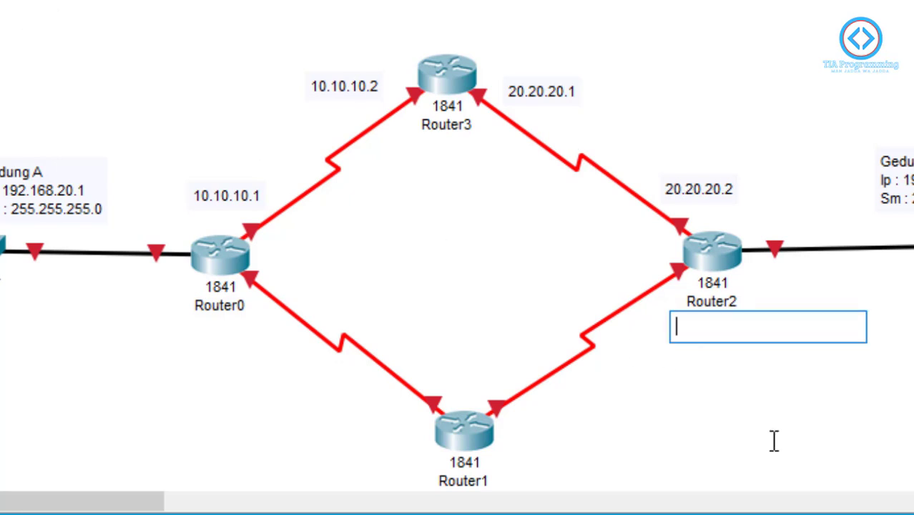
text(30)
key(BackSpace)
key(BackSpace)
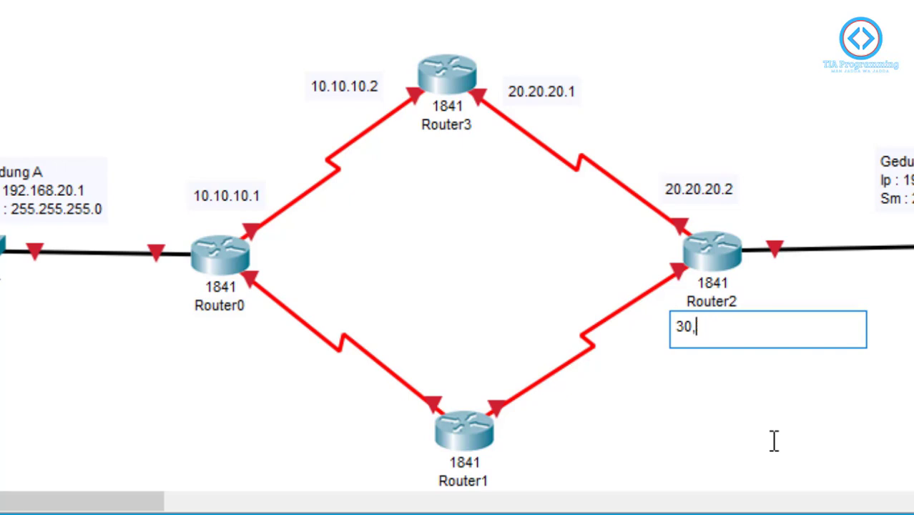
text(.303.30.1)
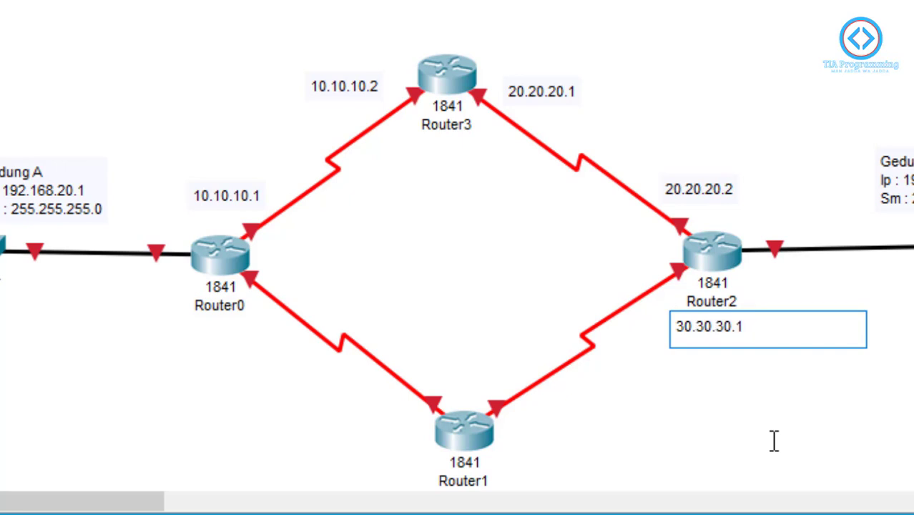
click(759, 430)
drag(716, 327, 695, 328)
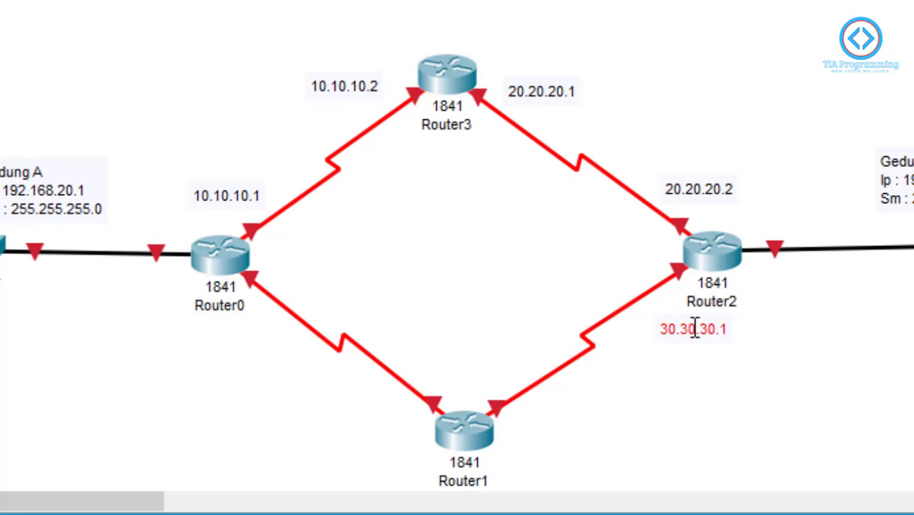
- Duplicate the 30.30.30.1 note, place the copy beside Router1 at the Router2 link and change its text to "30.30.30.2"
key(ctrl+v)
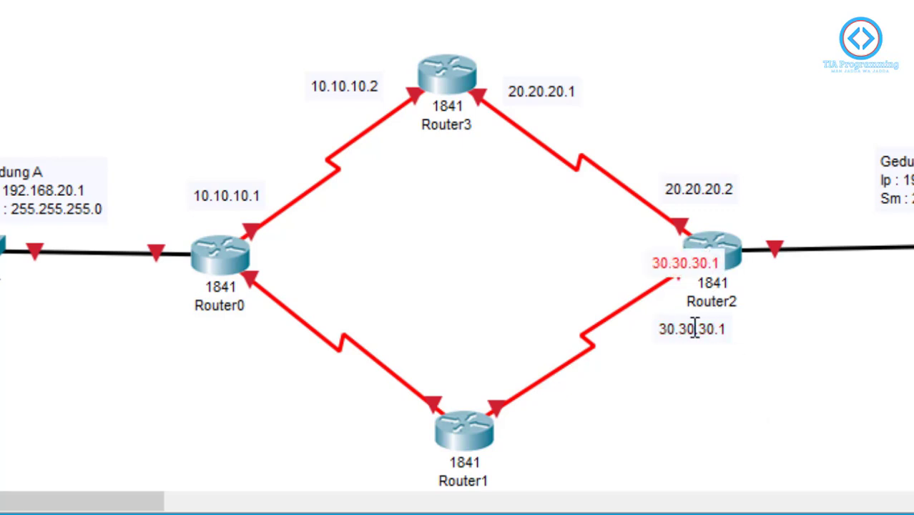
drag(685, 263, 549, 433)
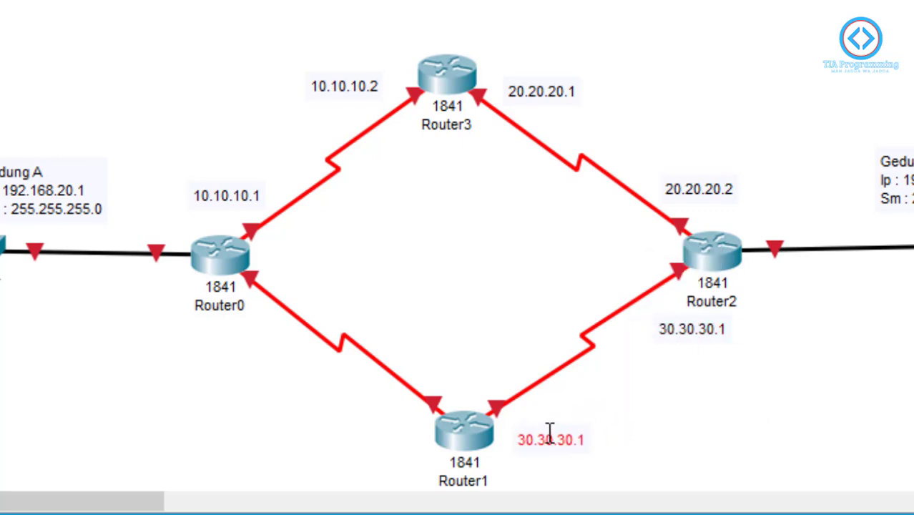
double_click(587, 440)
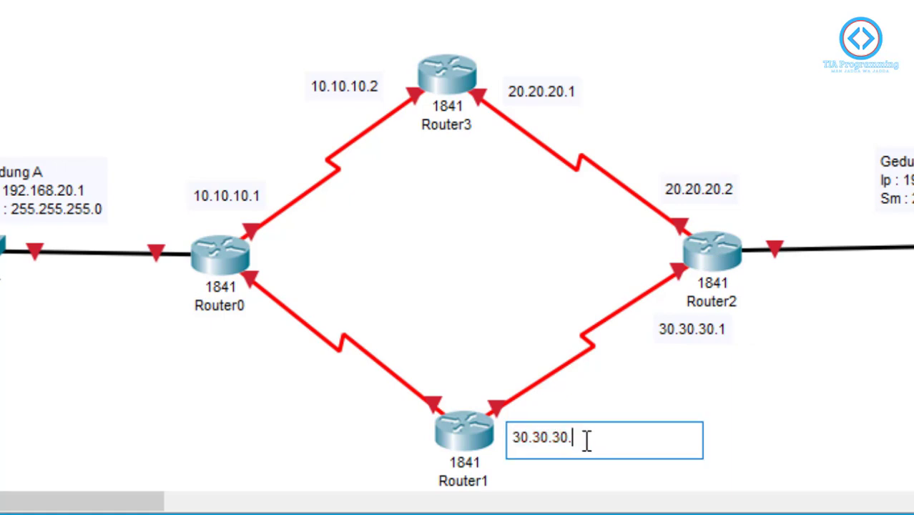
click(598, 489)
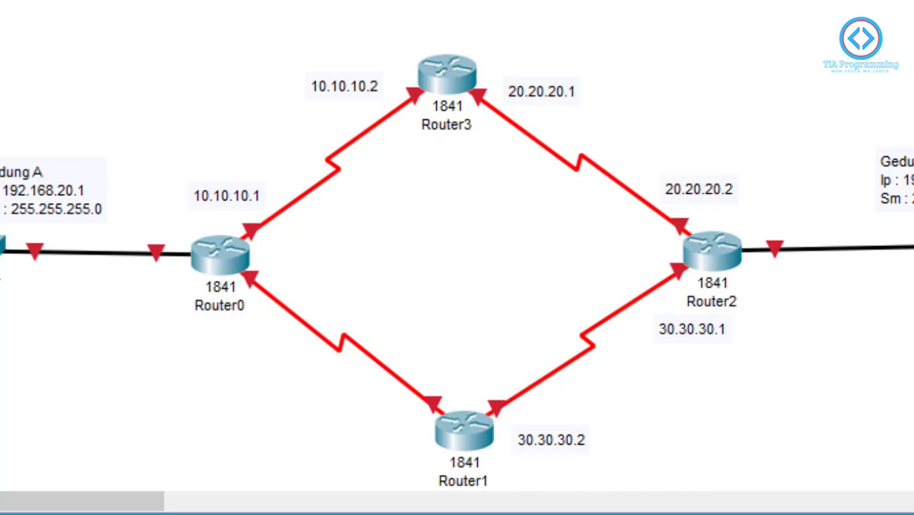
- Add a note reading "40.40.40.1" directly below Router0, beside its serial link to Router1
click(234, 343)
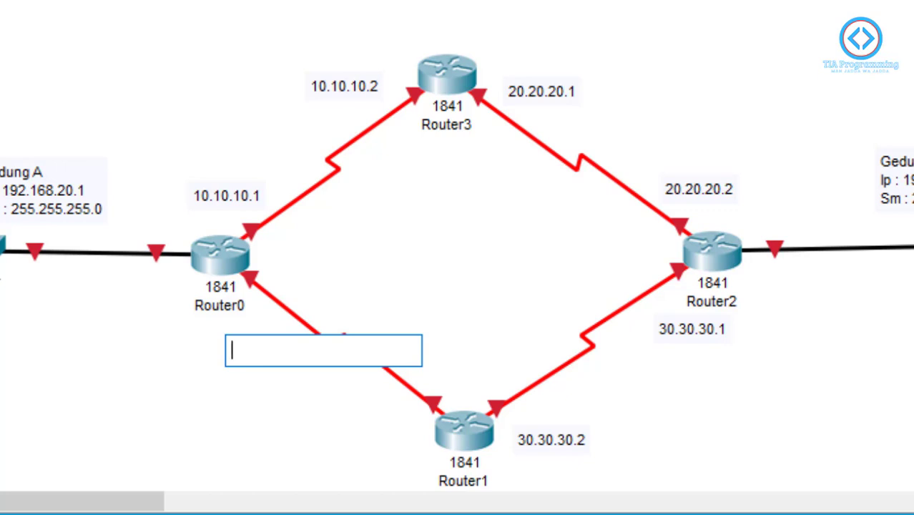
text(40)
text(.40.40)
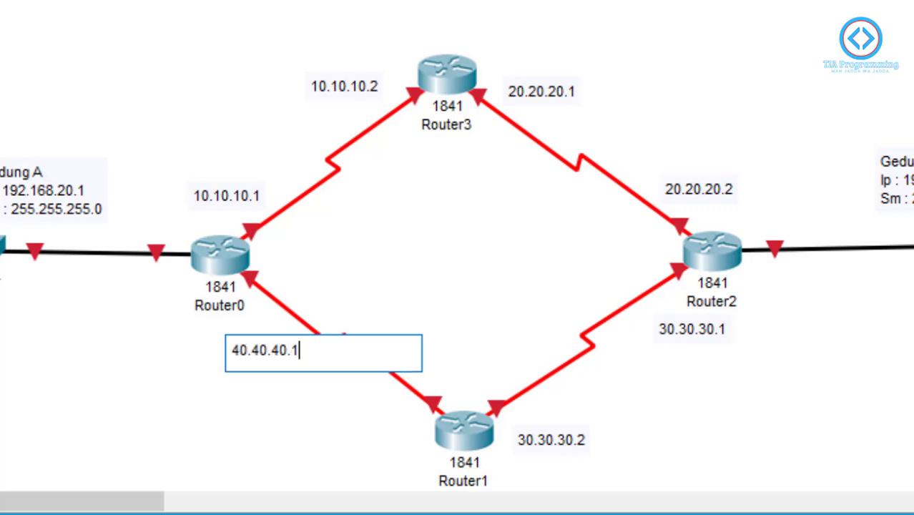
text(.1)
click(300, 472)
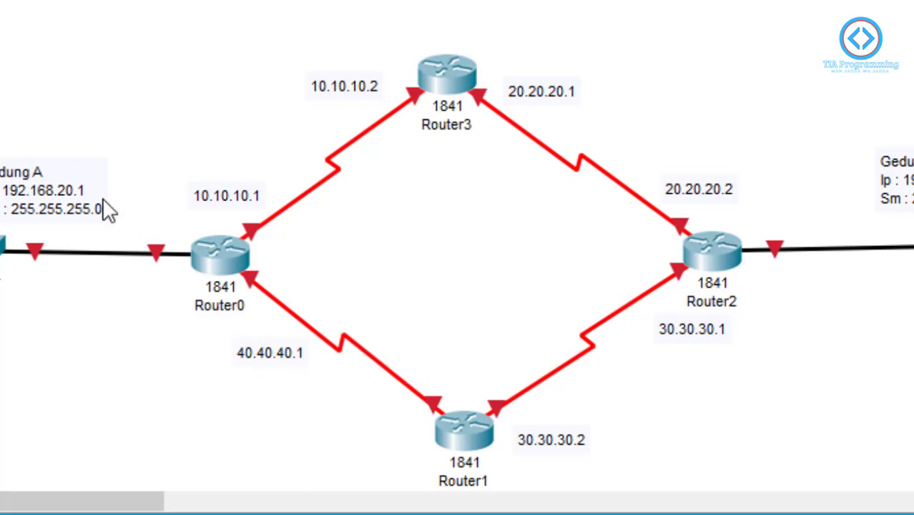
drag(264, 350, 245, 326)
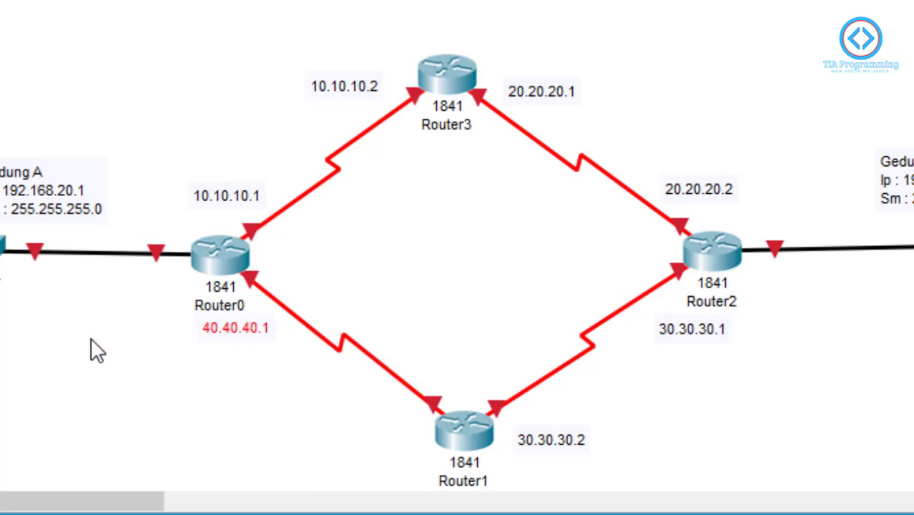
- Add a note reading "40.40.40.2" beside Router1, next to its serial link to Router0
click(346, 435)
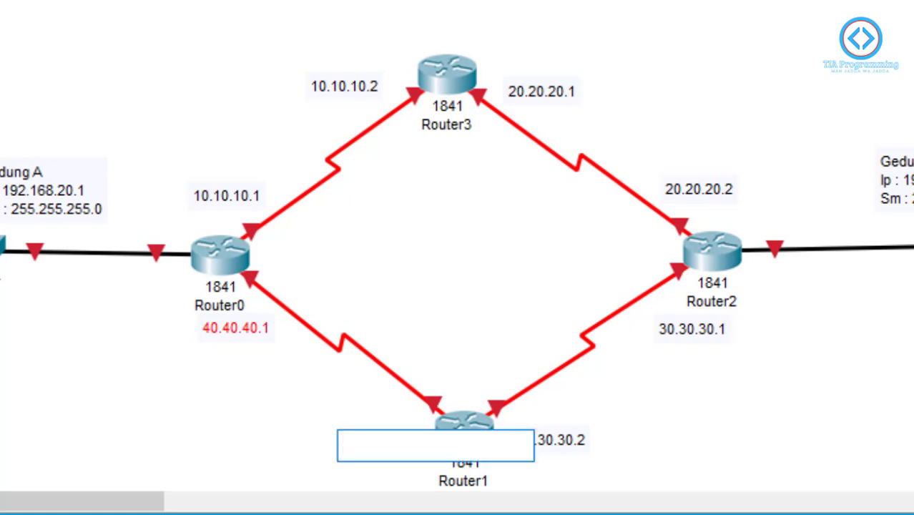
text(40.40.40)
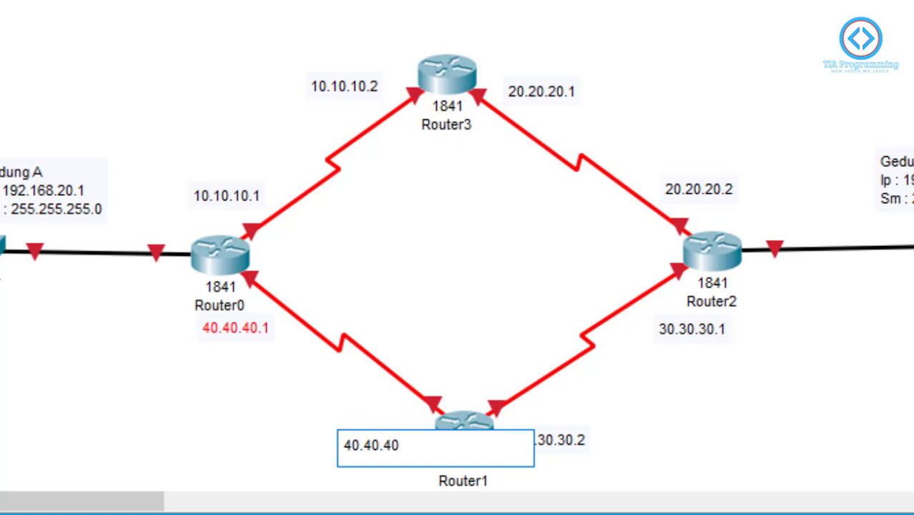
text(.2)
click(292, 429)
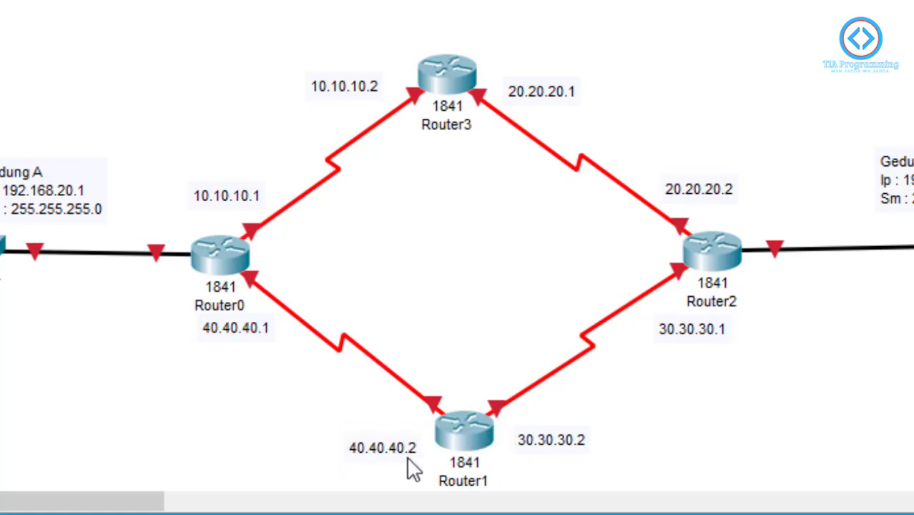
drag(401, 449, 393, 423)
click(632, 467)
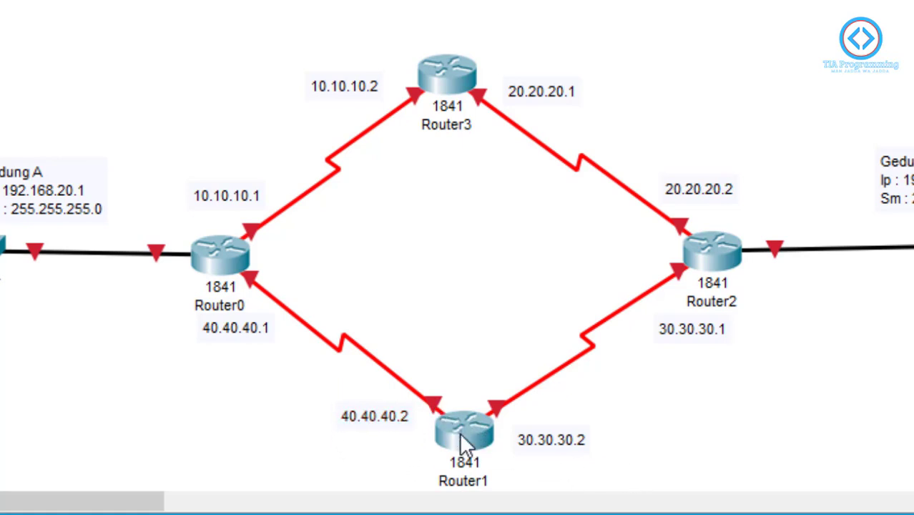
drag(315, 386, 423, 453)
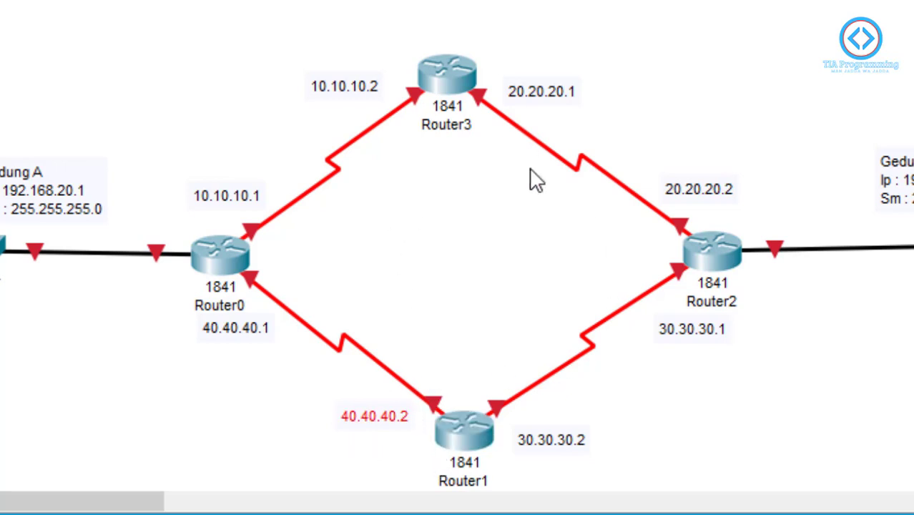
click(476, 272)
- Rename Router0 as Router_PALEMBANG
click(231, 307)
key(BackSpace)
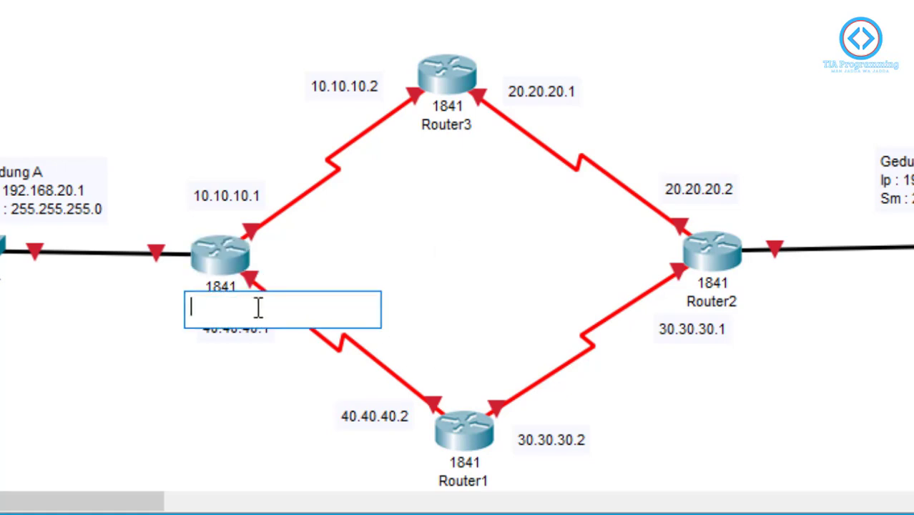
text(Router_PALEMBANG)
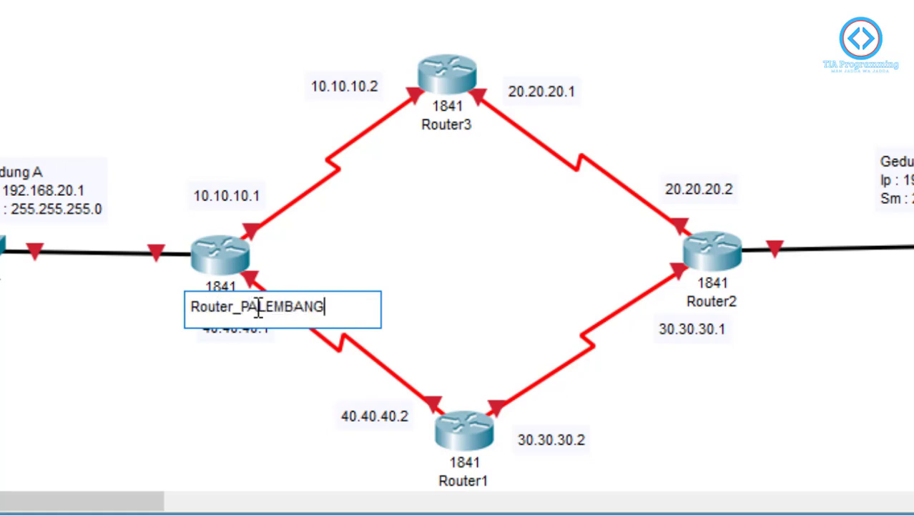
key(Return)
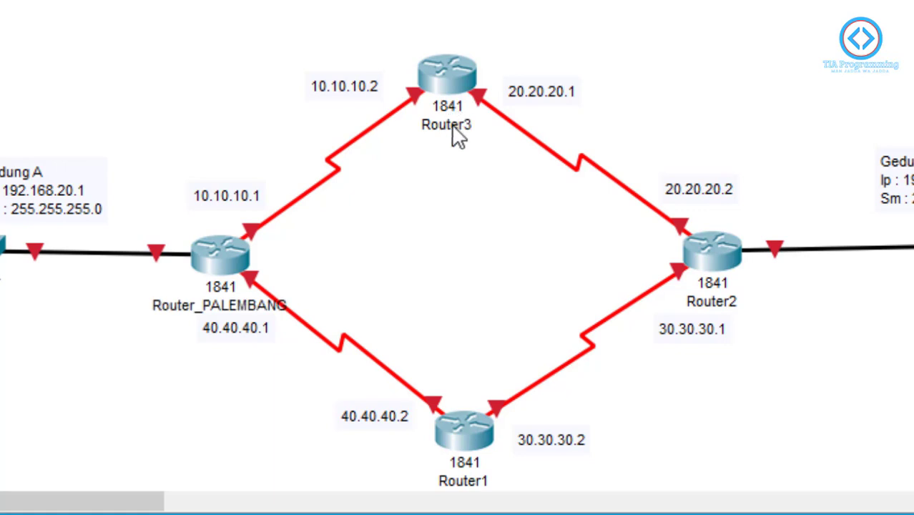
- Rename Router3 as Router_Jakarta
click(450, 125)
key(BackSpace)
text(Ro)
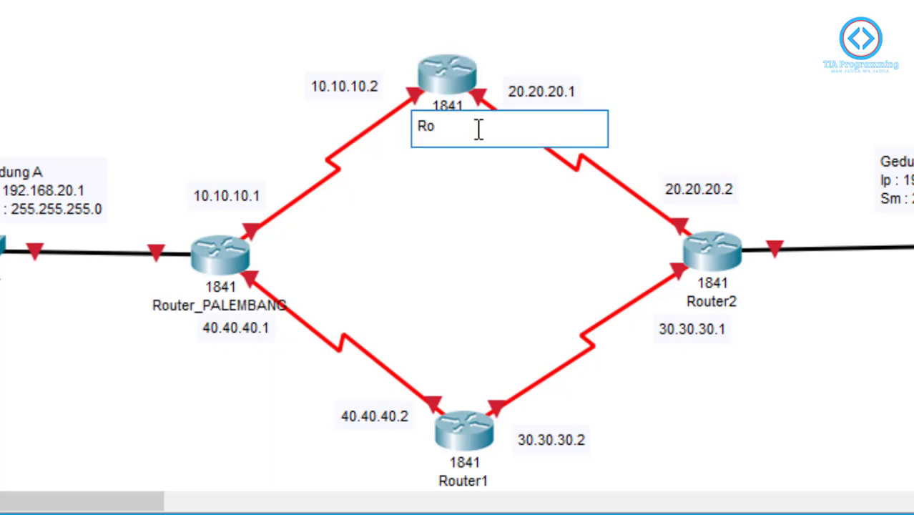
text(uter_Jakarta)
key(Return)
- Rename Router2 as Router_Bali
click(708, 301)
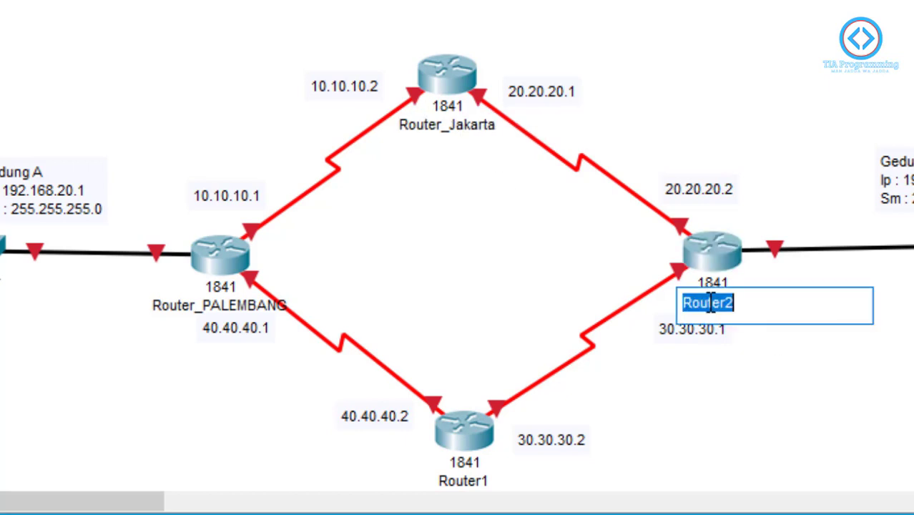
key(BackSpace)
text(Router_BALI)
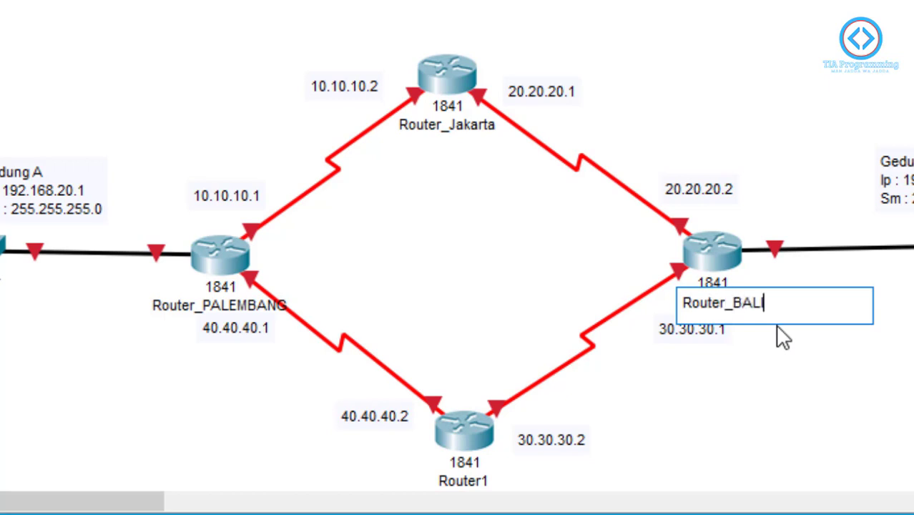
key(BackSpace)
key(BackSpace)
key(BackSpace)
text(ali)
click(684, 415)
- Rename Router1 as Router_Semarang
click(481, 482)
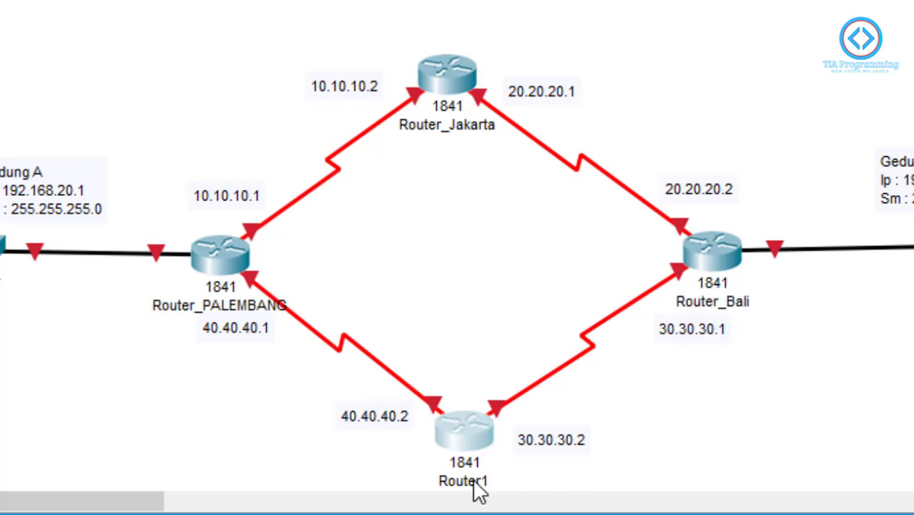
text(Route)
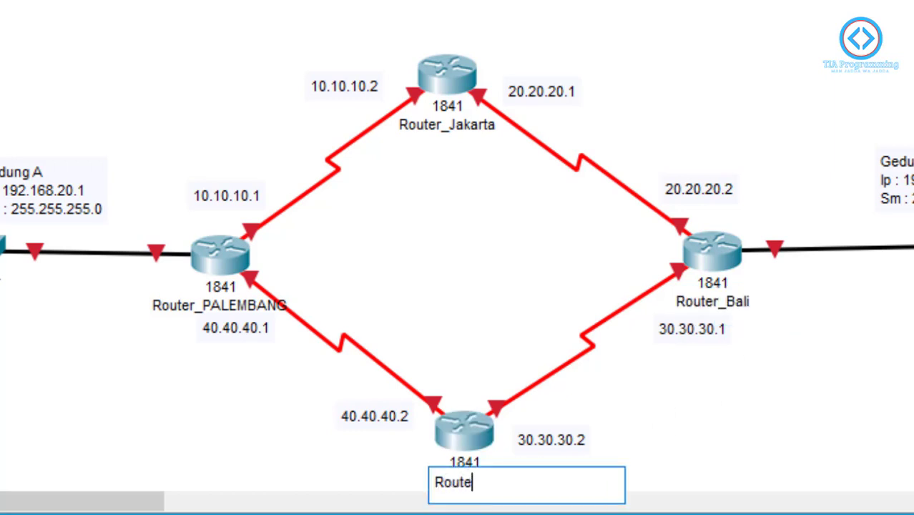
text(r_Semarang)
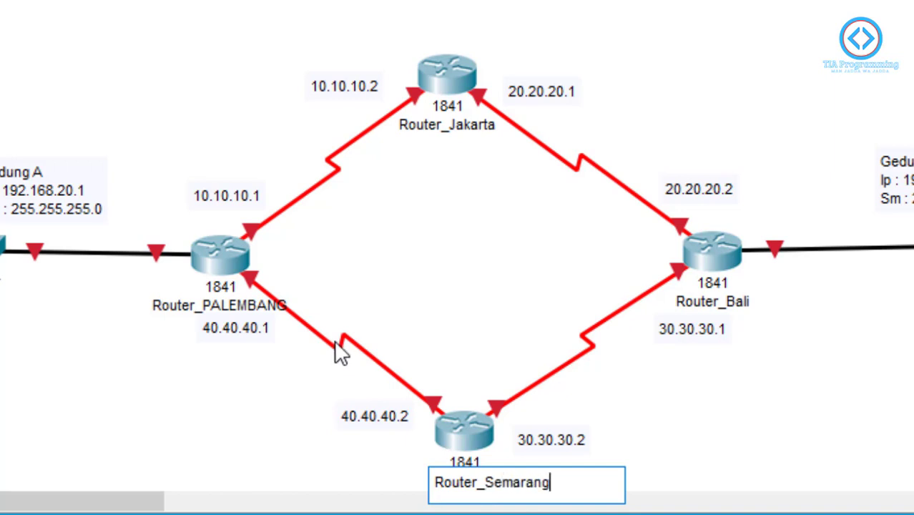
key(Return)
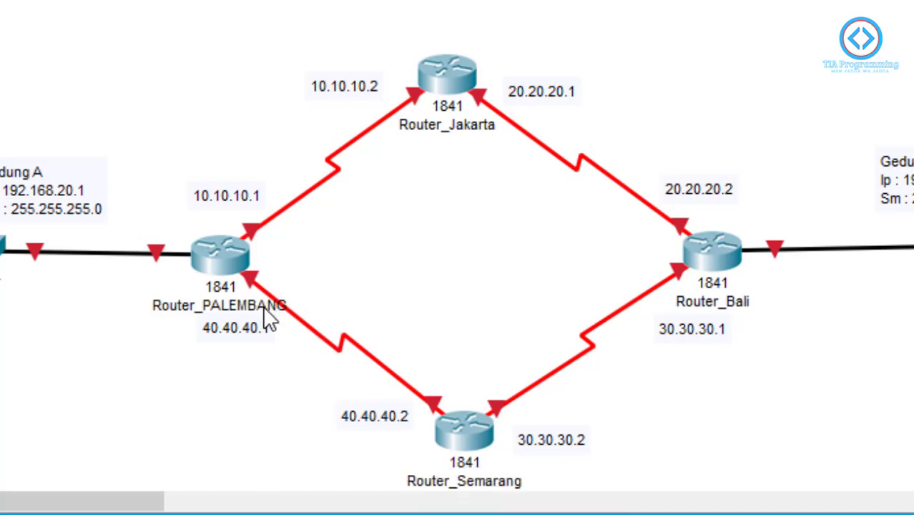
- Change the capitalisation of Router_PALEMBANG's name to Router_Palembang
click(264, 306)
click(336, 304)
key(BackSpace)
key(BackSpace)
key(BackSpace)
key(BackSpace)
key(BackSpace)
key(BackSpace)
key(BackSpace)
key(BackSpace)
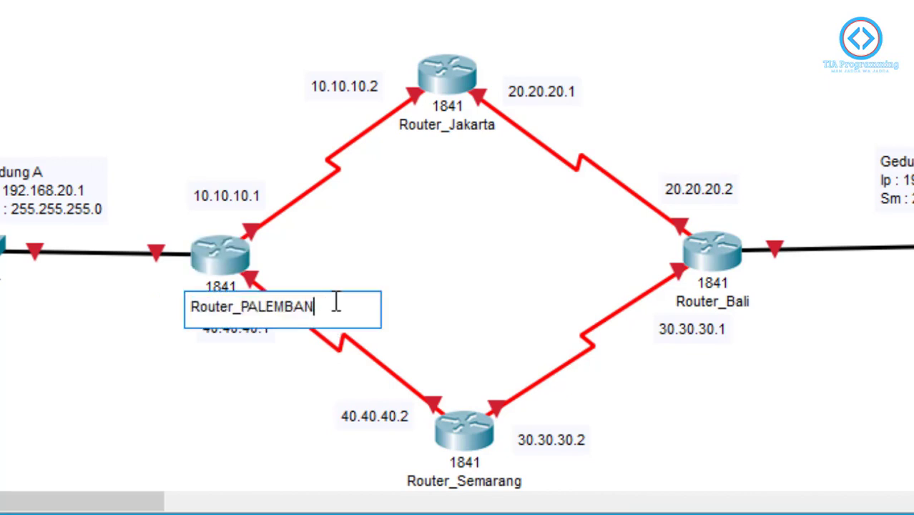
text(alembang)
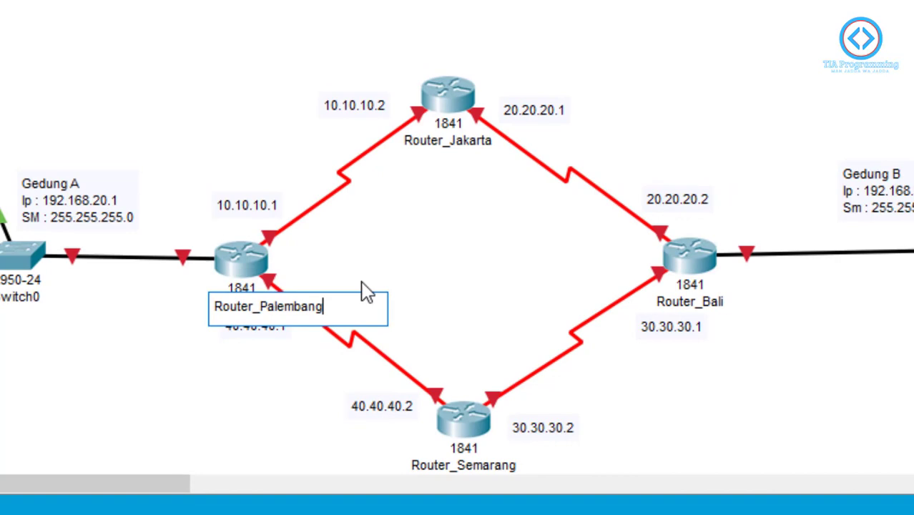
click(422, 241)
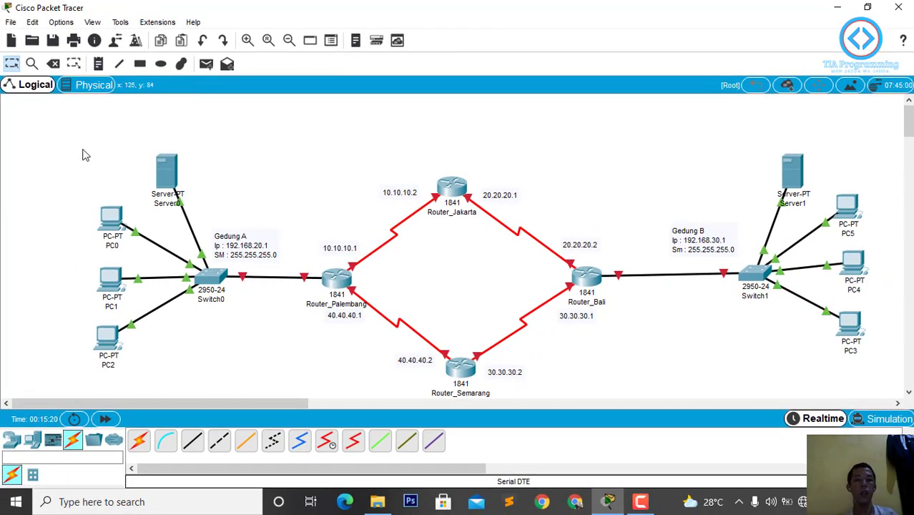
- Open the command line of Router_Palembang and decline the initial configuration dialog
mouse_move(81, 149)
mouse_down()
mouse_move(403, 298)
mouse_move(887, 400)
mouse_move(873, 406)
mouse_up()
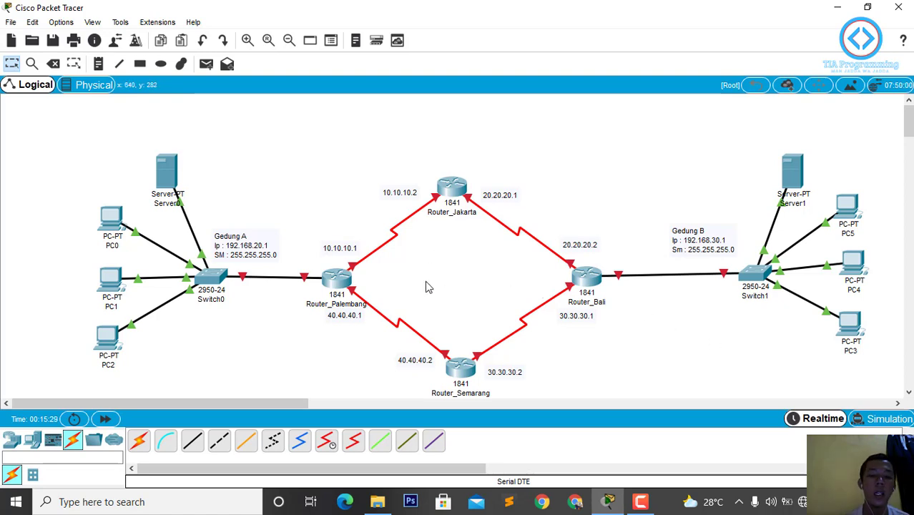
click(342, 283)
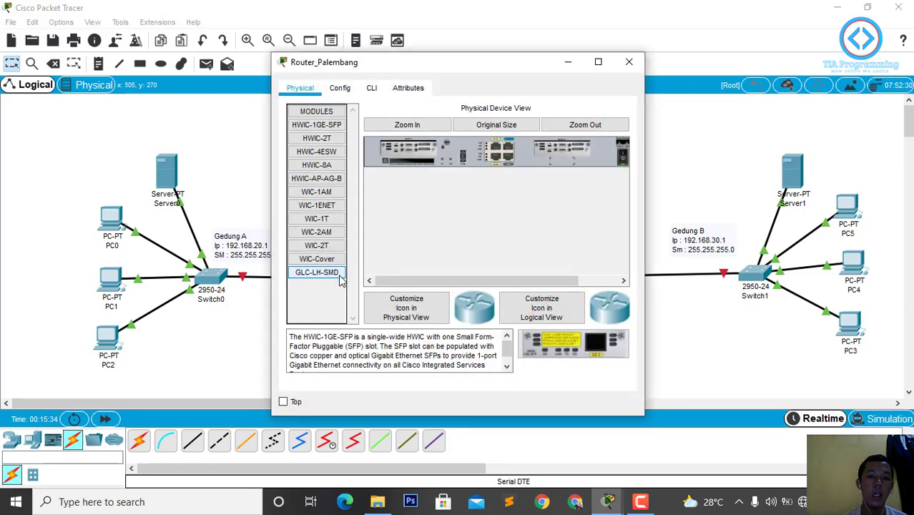
click(371, 89)
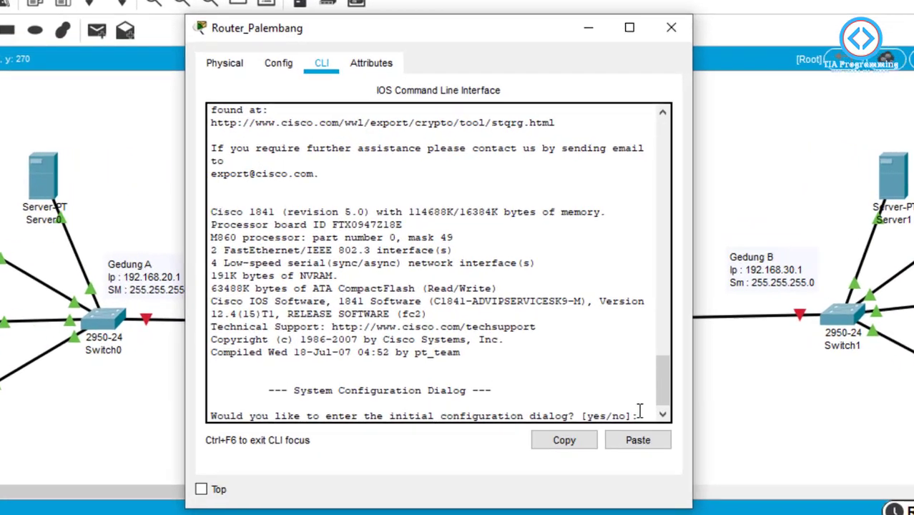
text(no)
key(Return)
key(Return)
- Enter global configuration mode and set the hostname to Router_Palembang
text(ena)
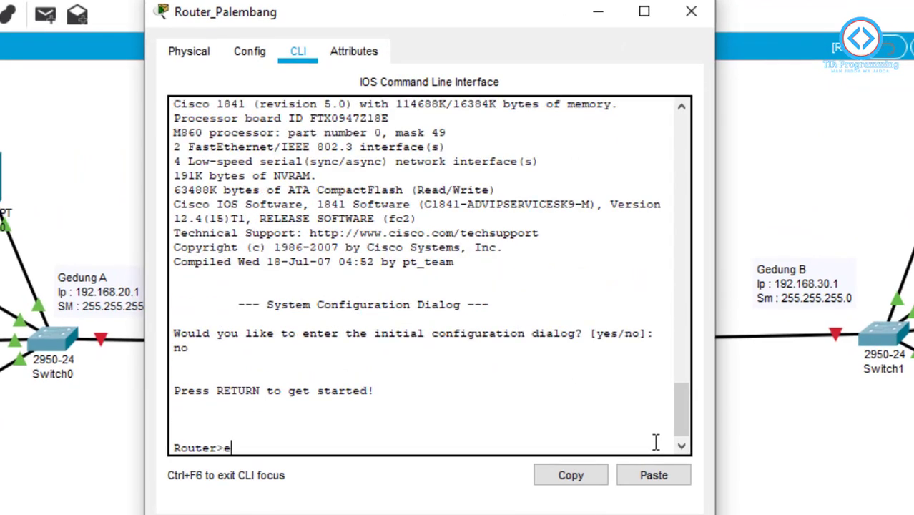
key(Return)
text(conf )
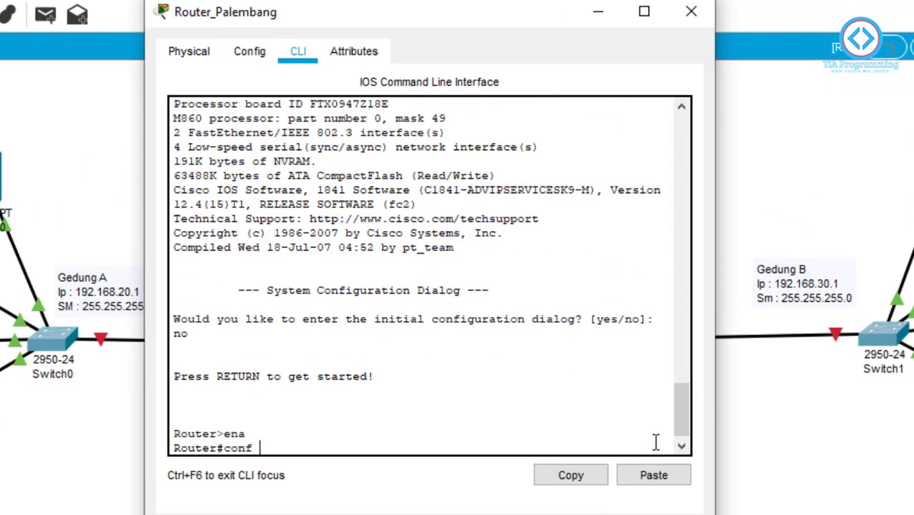
text(t)
key(Return)
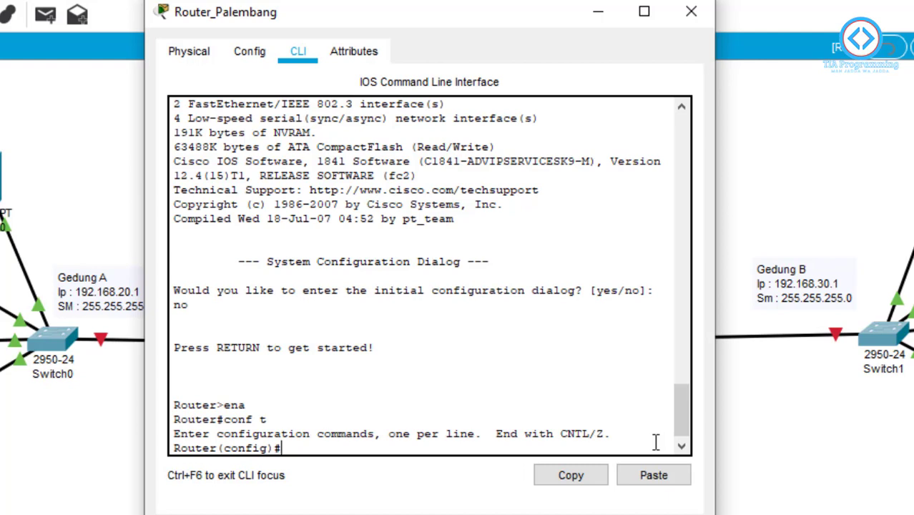
text(hostname Router_Palembang)
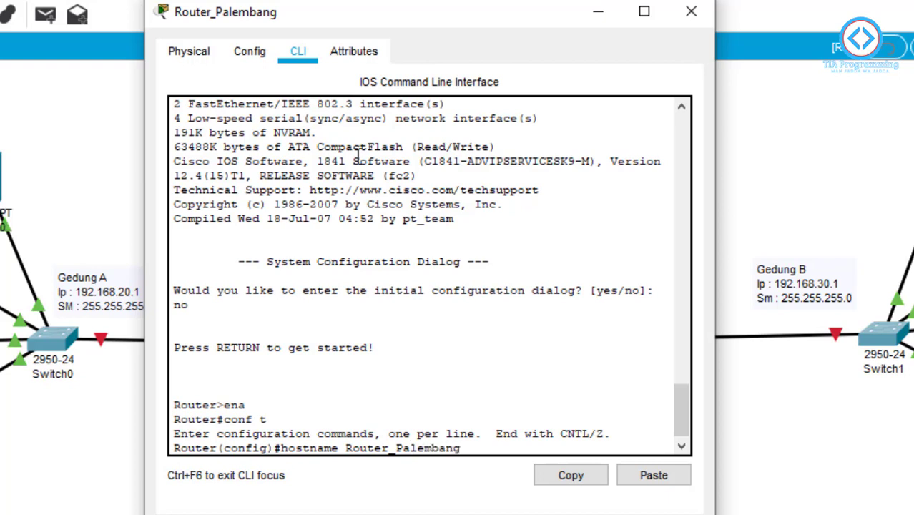
key(Return)
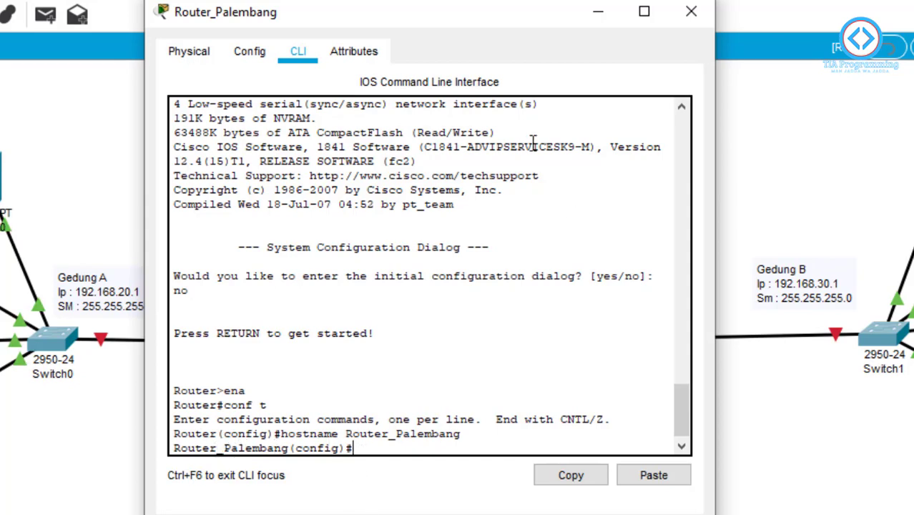
- Check which Router_Palembang port connects to Switch0 and enter interface configuration for fa0/0
drag(450, 18, 714, 23)
click(861, 16)
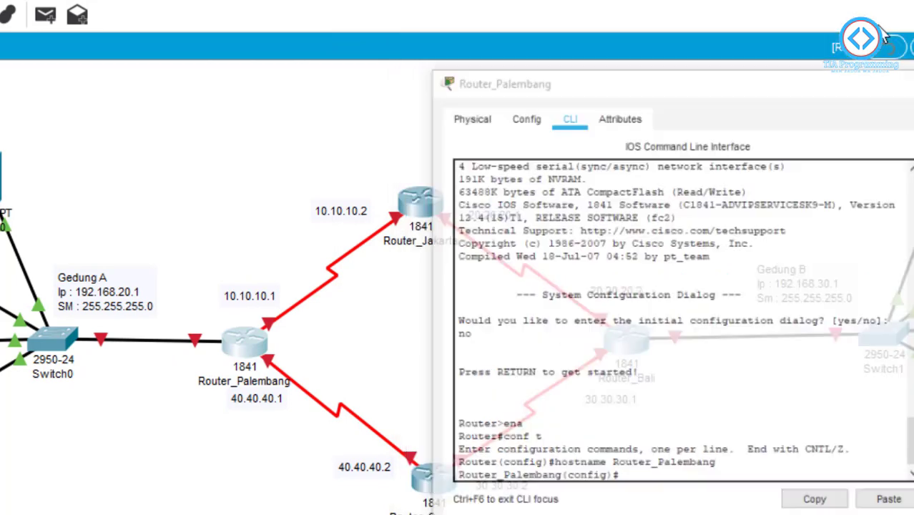
click(287, 196)
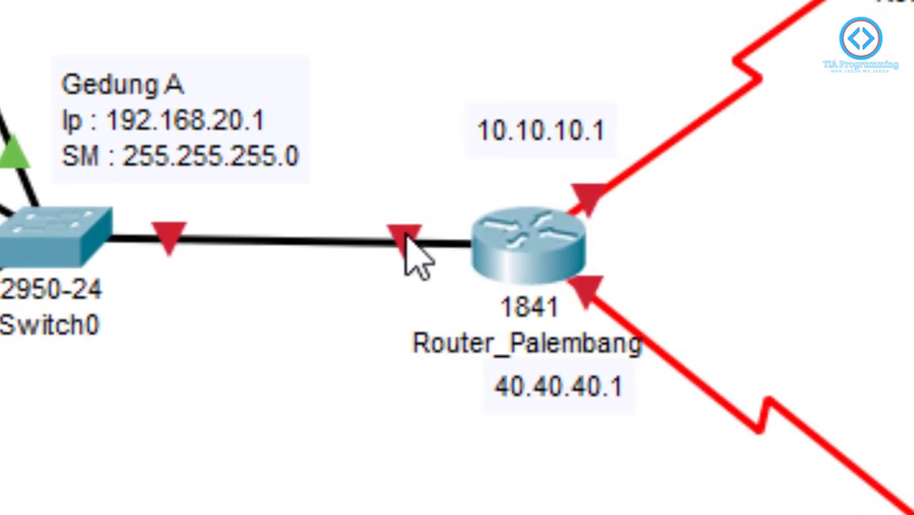
mouse_move(226, 330)
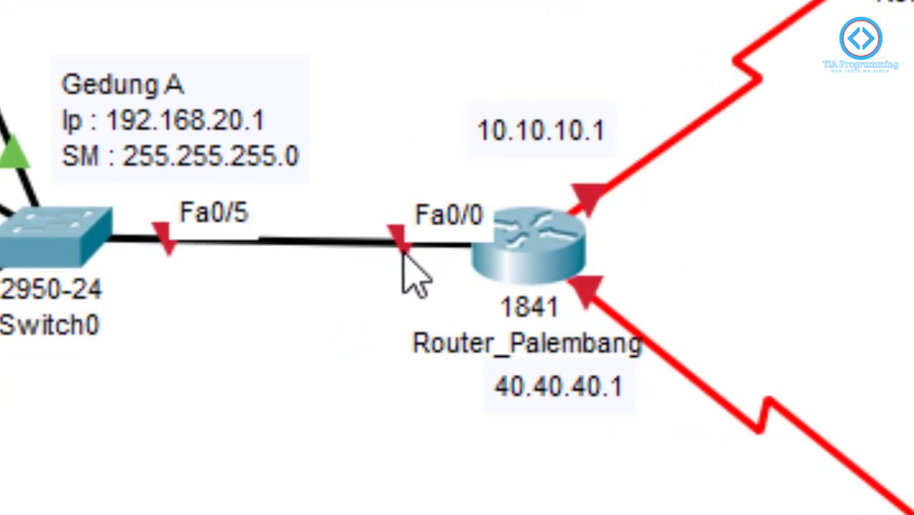
click(514, 249)
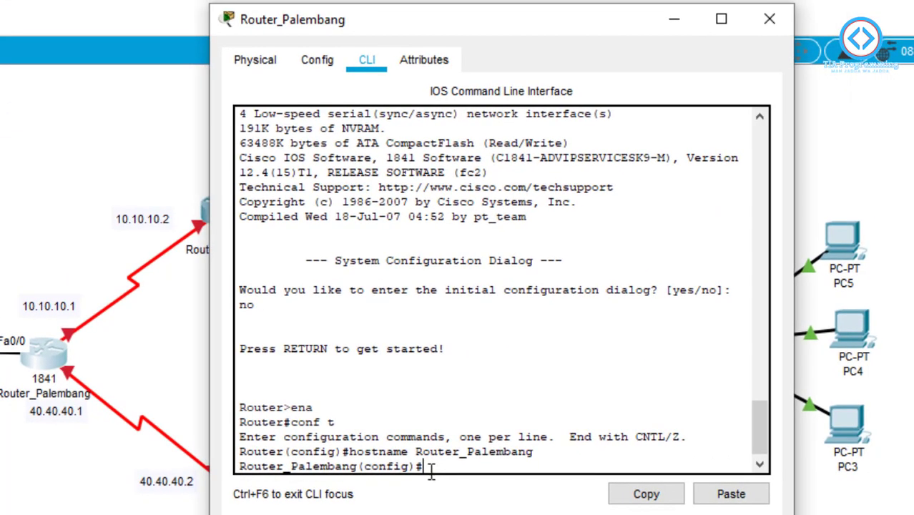
text(int)
text( fa0)
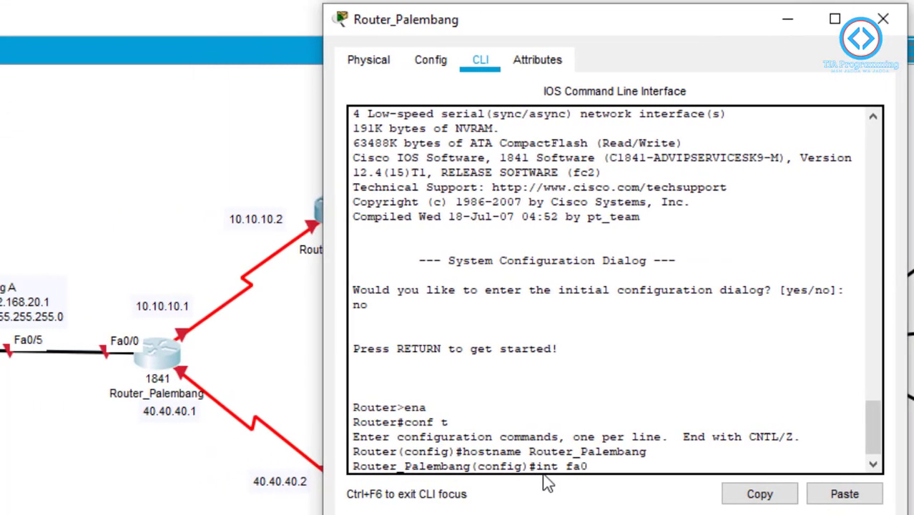
text(/0)
key(Return)
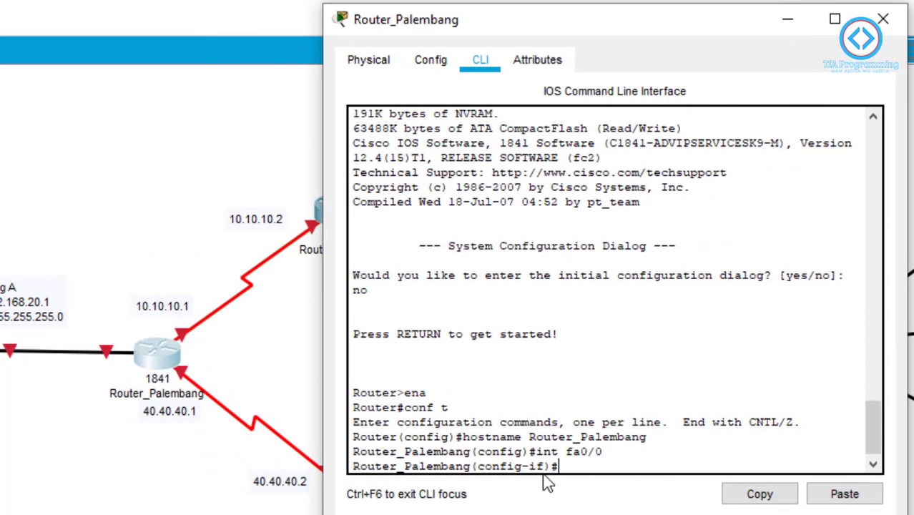
- Assign 192.168.20.1 with mask 255.255.255.0 to interface fa0/0 and enable it, returning to global configuration mode
text(ip add 192.168.2)
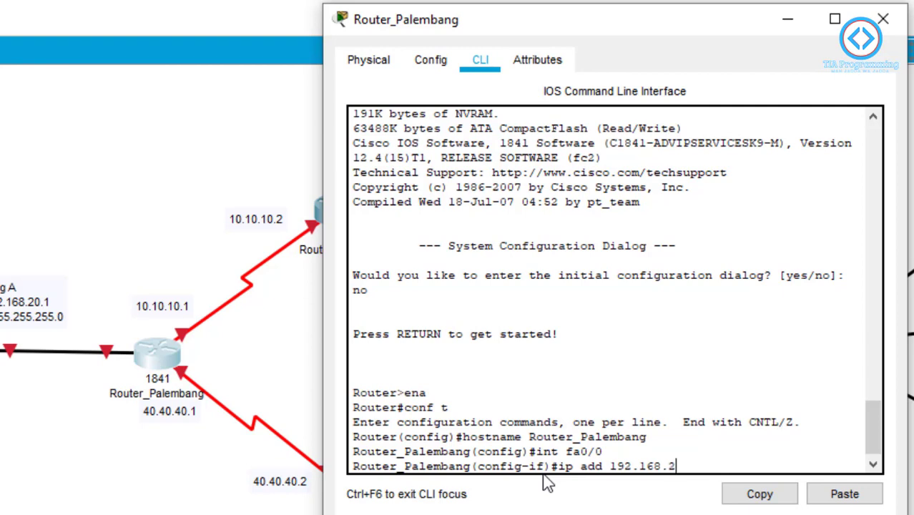
text(0.1 255.255.255.0)
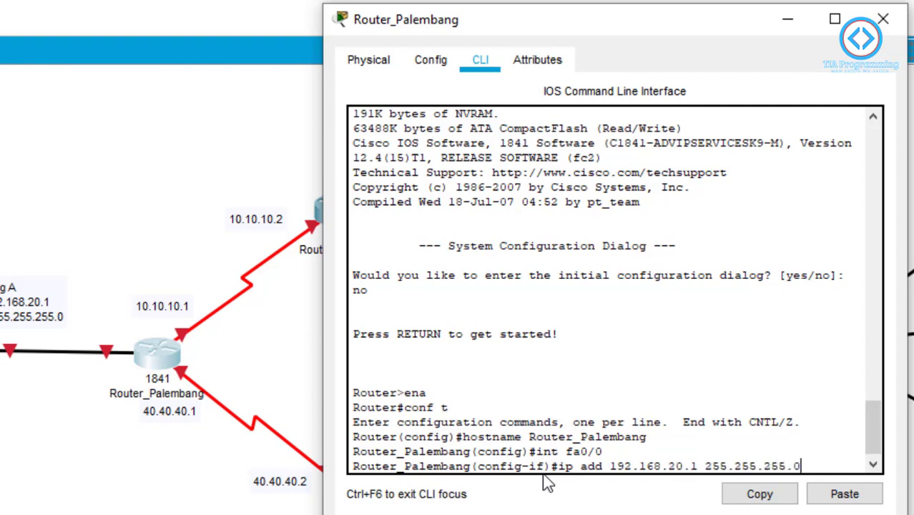
key(Return)
text(no shu)
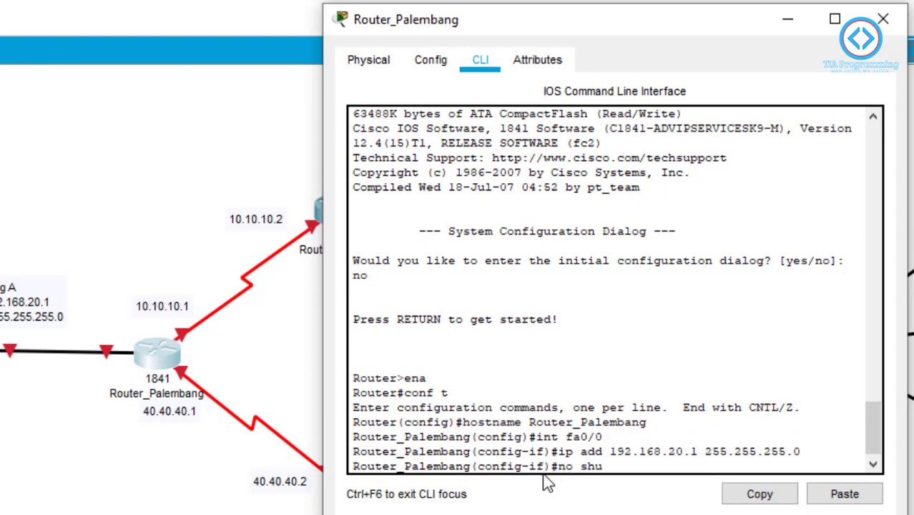
text(t)
key(Return)
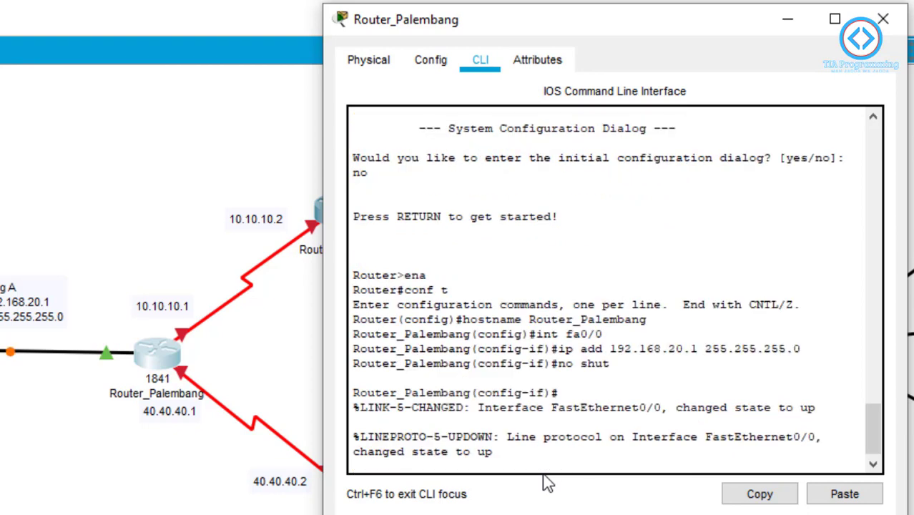
key(Return)
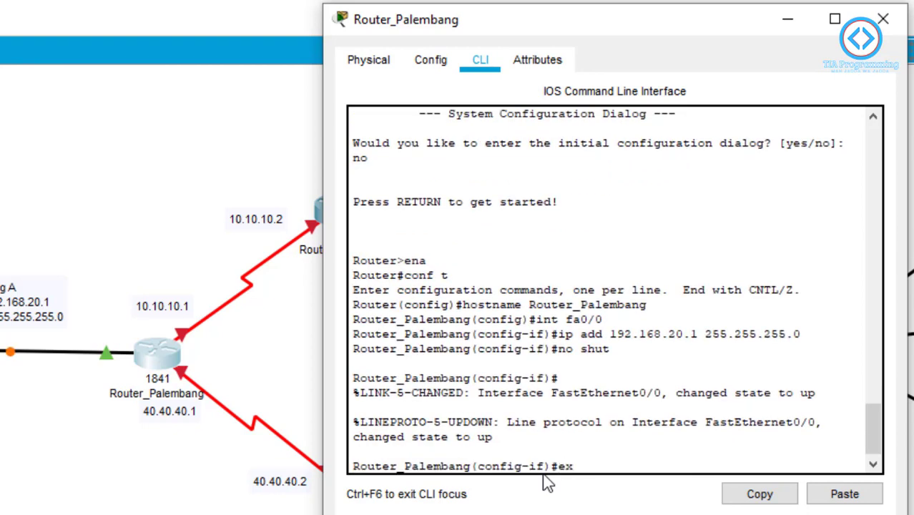
text(ex)
key(Return)
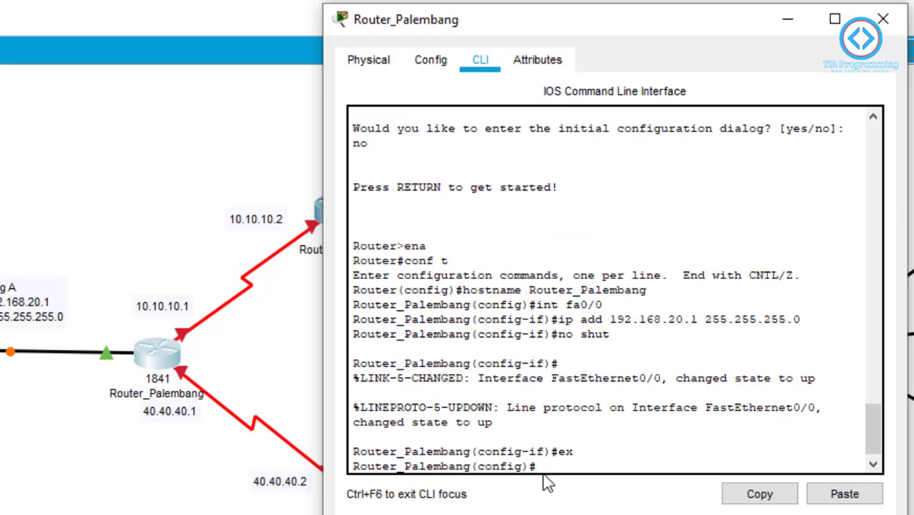
- Check Router_Palembang's port for the serial link to Router_Semarang and enter interface configuration for se0/1/1
click(789, 21)
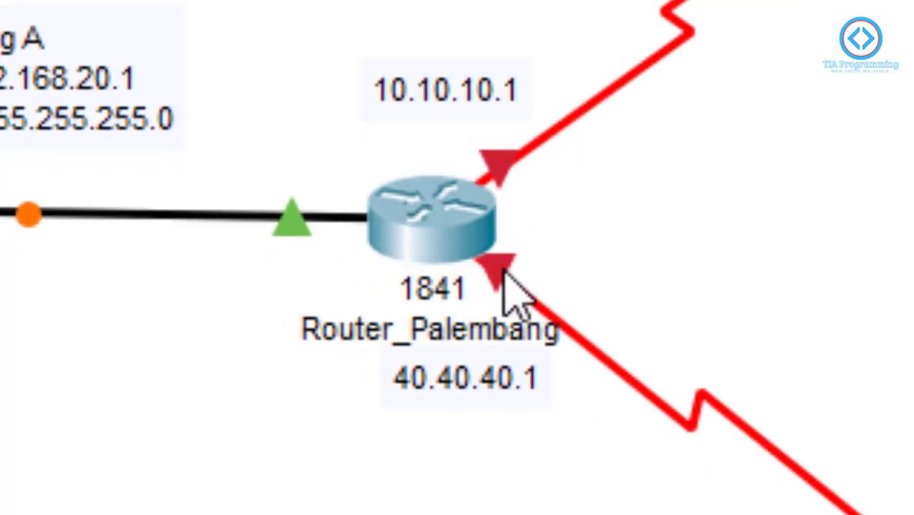
mouse_move(506, 274)
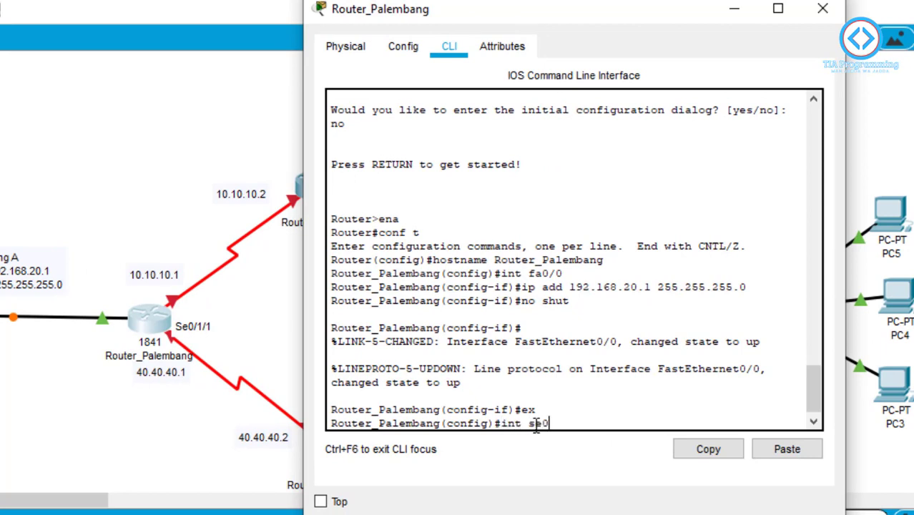
key(Return)
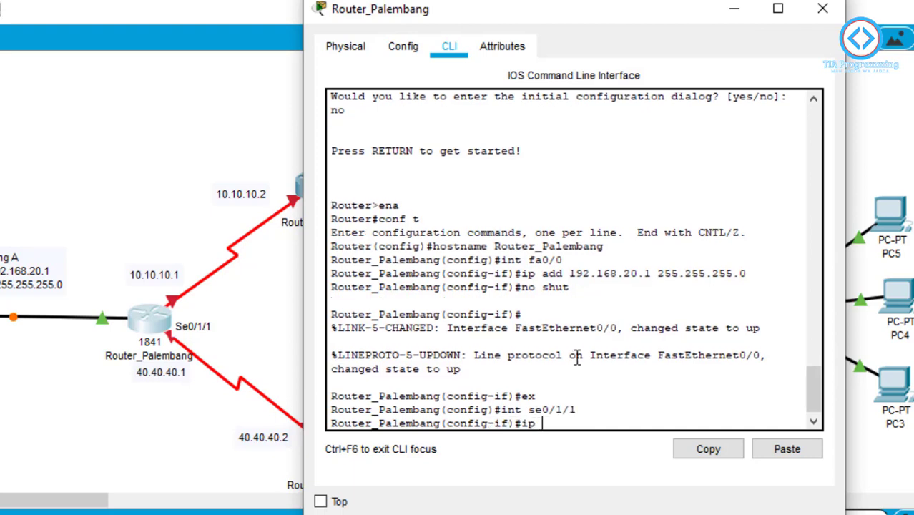
- Try to assign 40.40.40.1 with mask 255.0.0.0 to Router_Palembang's se0/1/1 using the ip command without the address keyword
drag(537, 10, 618, 14)
text(ip )
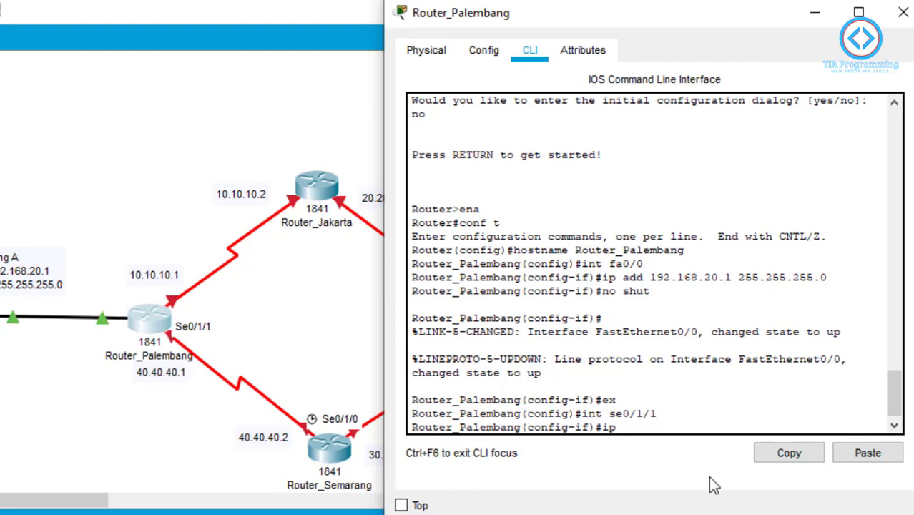
text(40.40.40)
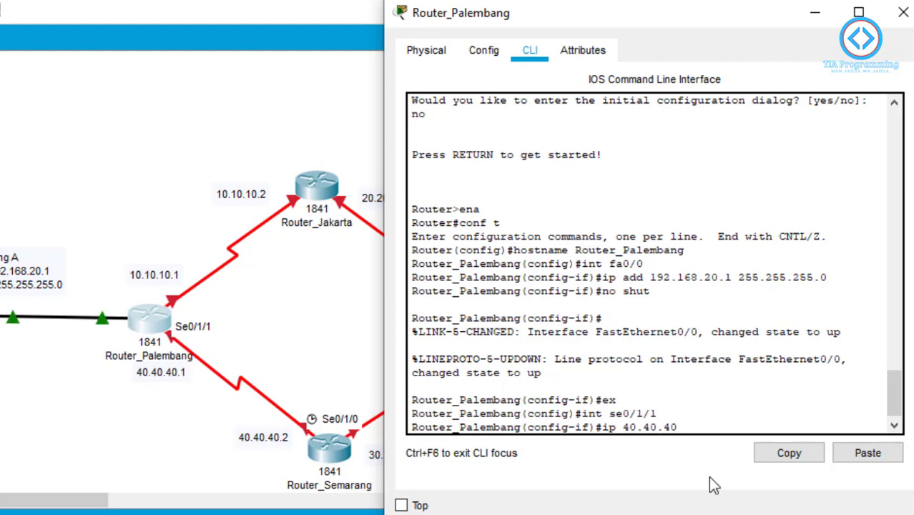
text(.1 255.0.0.0)
drag(698, 427, 765, 425)
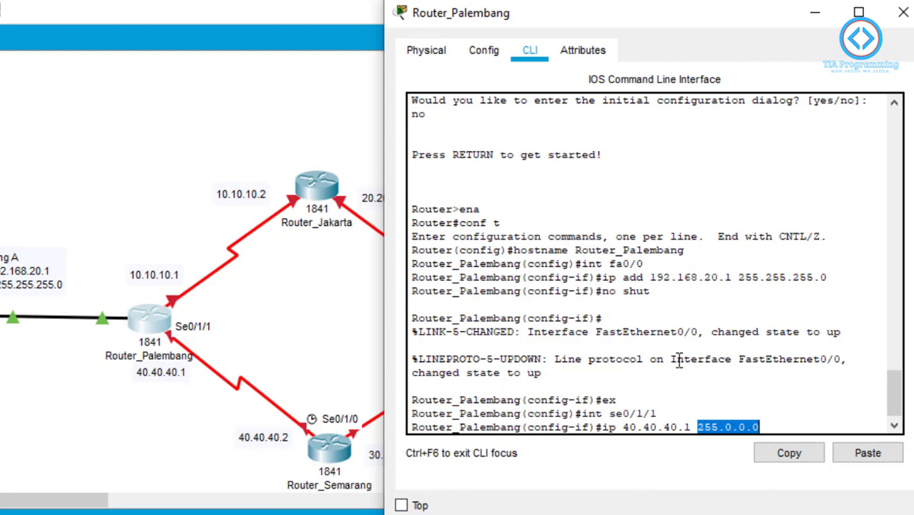
click(776, 425)
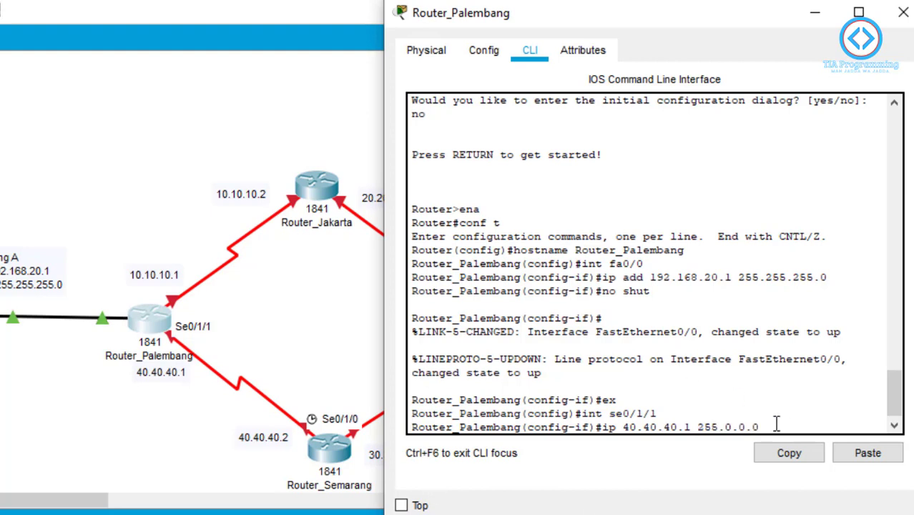
key(Return)
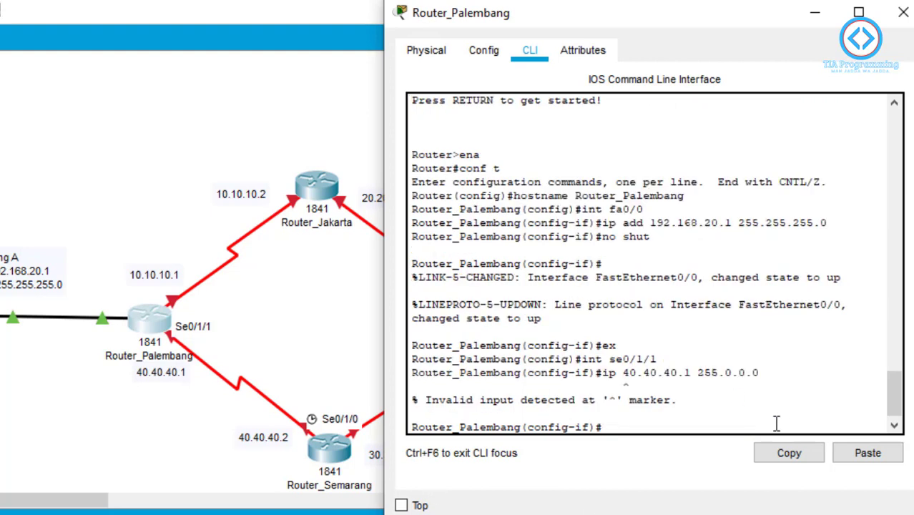
- Correct the previous command to ip add 40.40.40.1 255.0.0.0 and run it for interface se0/1/1
key(Up)
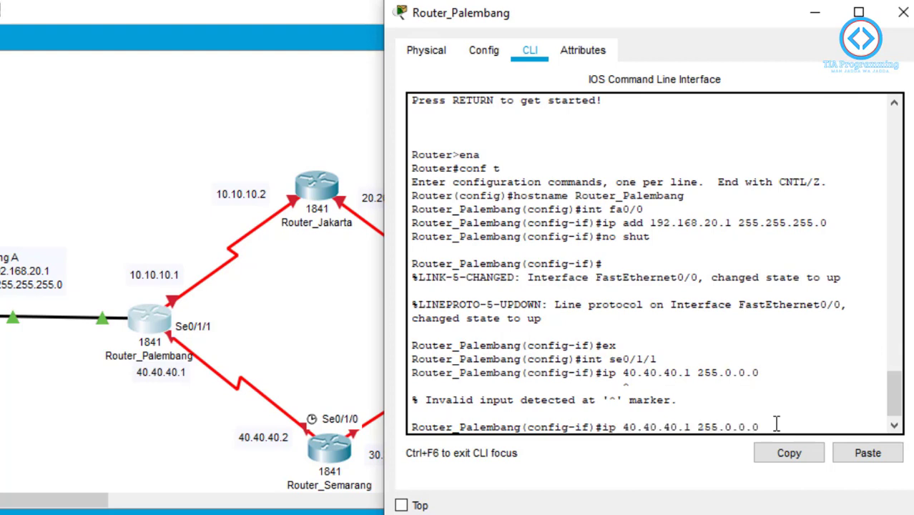
key(BackSpace)
key(BackSpace)
key(BackSpace)
key(BackSpace)
key(BackSpace)
key(BackSpace)
key(BackSpace)
key(BackSpace)
key(BackSpace)
key(BackSpace)
key(BackSpace)
key(BackSpace)
key(BackSpace)
key(BackSpace)
key(BackSpace)
key(BackSpace)
key(BackSpace)
key(BackSpace)
key(BackSpace)
key(BackSpace)
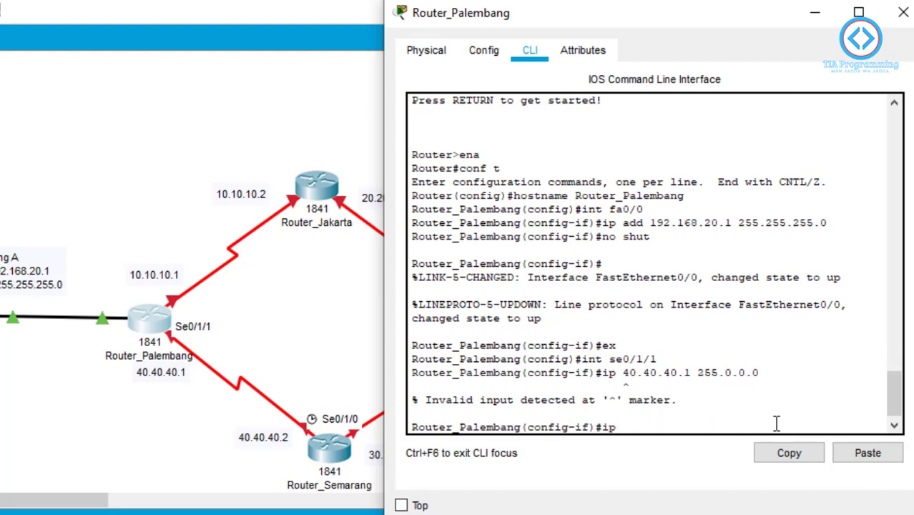
text(add)
text(40.40.40.1)
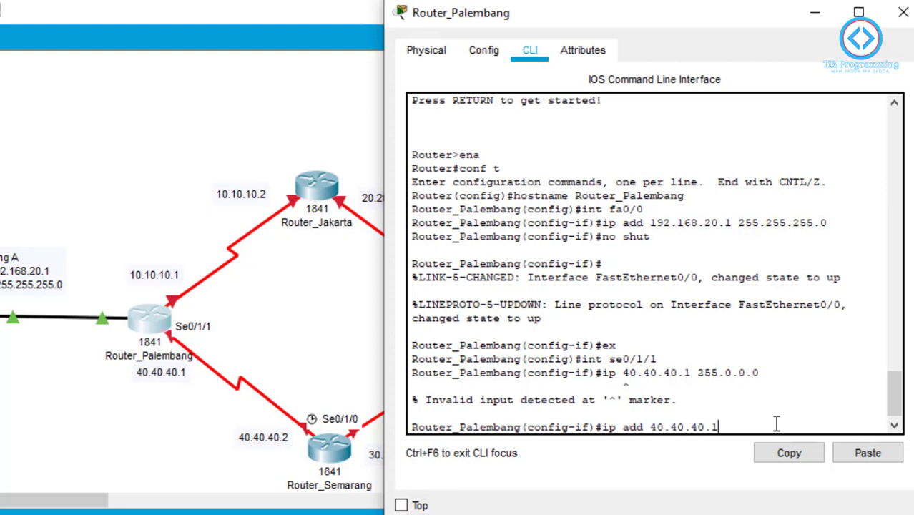
text( 255.0.0.0)
drag(413, 400, 617, 402)
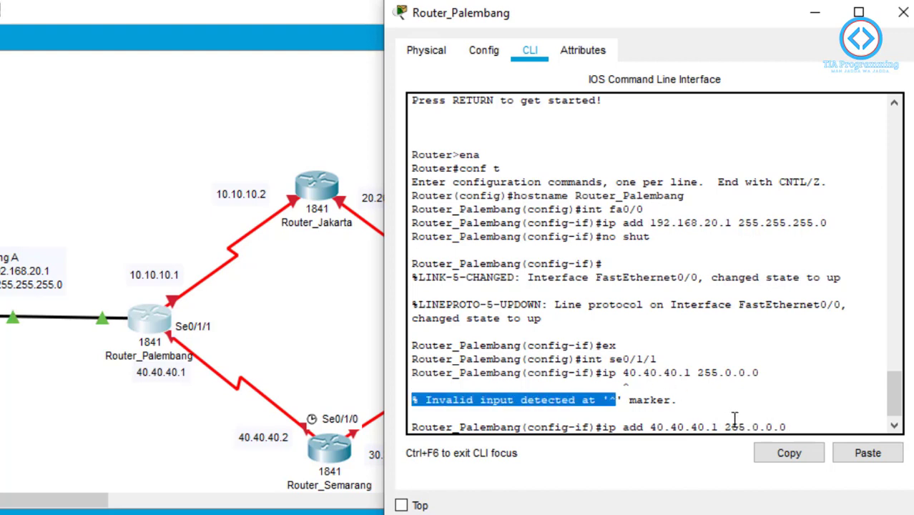
click(809, 423)
key(Return)
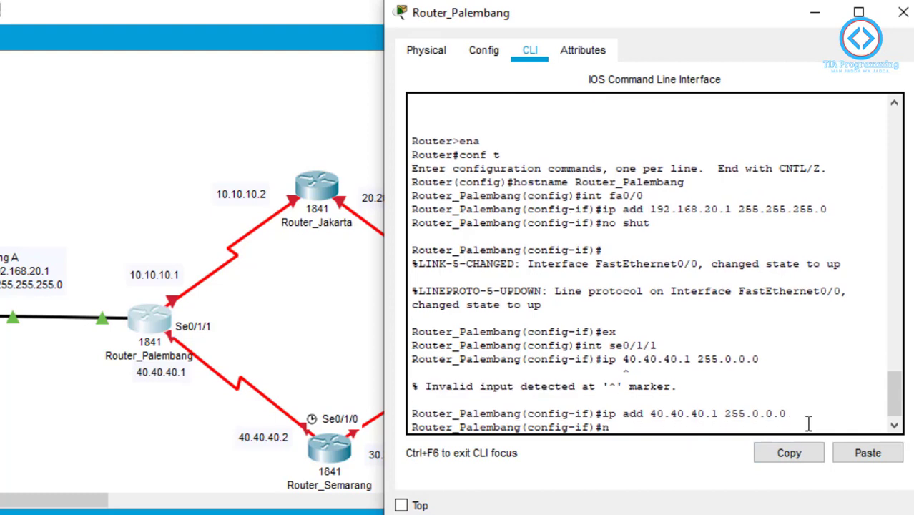
- Enable interface se0/1/1 on Router_Palembang and return to global configuration mode
text(no shut)
key(Return)
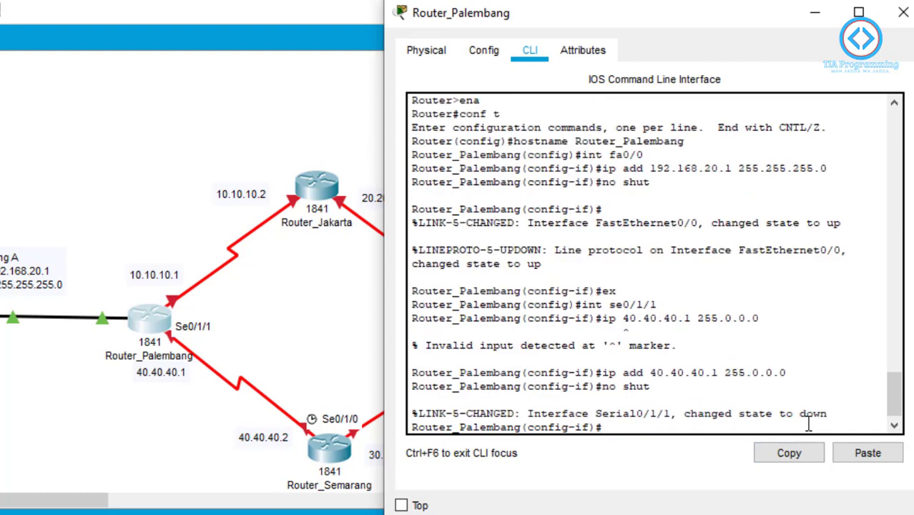
text(ex)
key(Return)
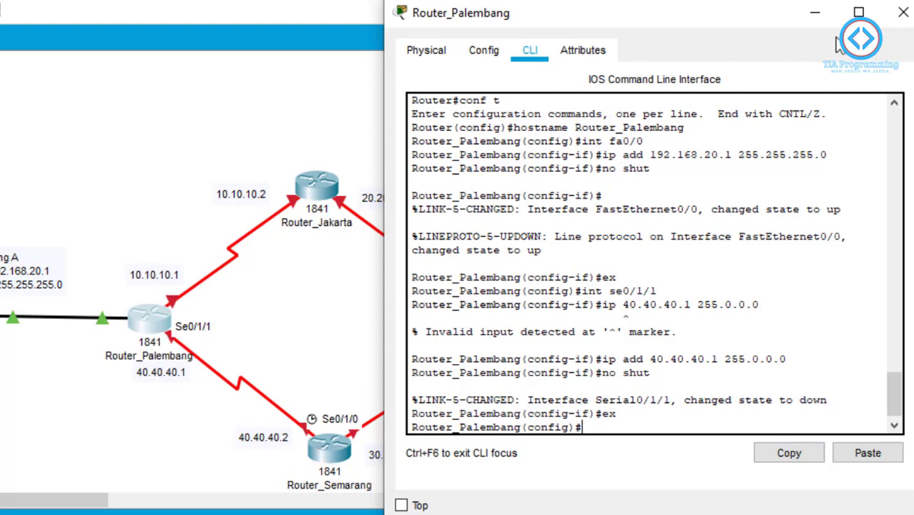
- Enter interface configuration for se0/1/0 on Router_Palembang and assign it 10.10.10.1 with mask 255.0.0.0
click(821, 18)
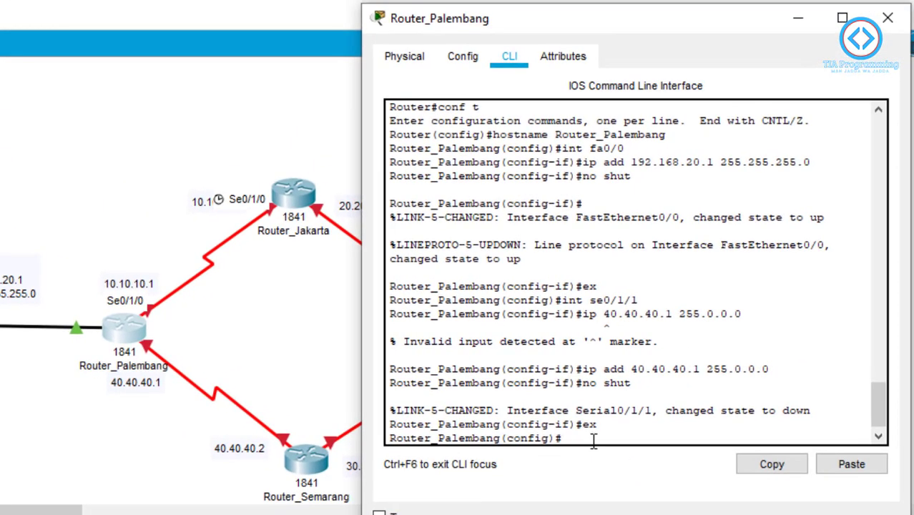
text(se0)
key(BackSpace)
key(BackSpace)
key(Return)
text(ig-if)#i)
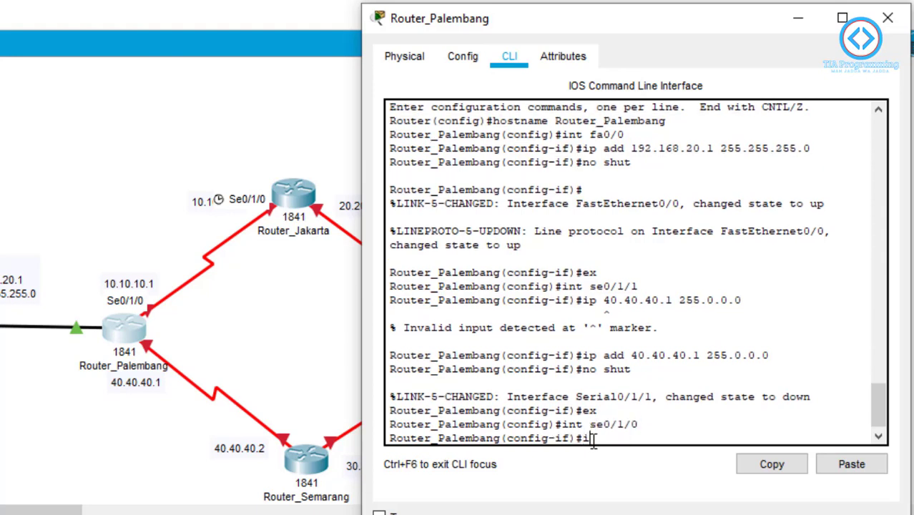
text(p add 10.10.10.1 2)
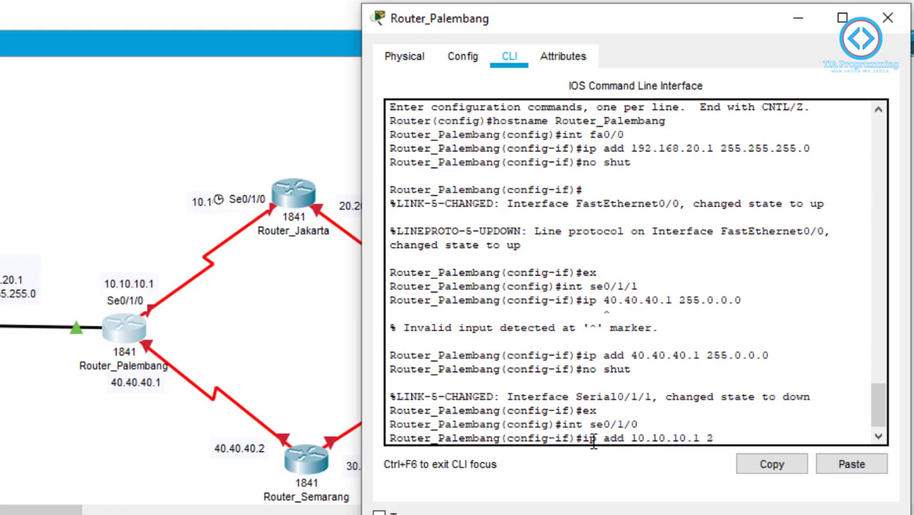
text(55.0.0.0)
key(Return)
- Enable interface se0/1/0, exit interface configuration, and close the Router_Palembang window
text(no shut)
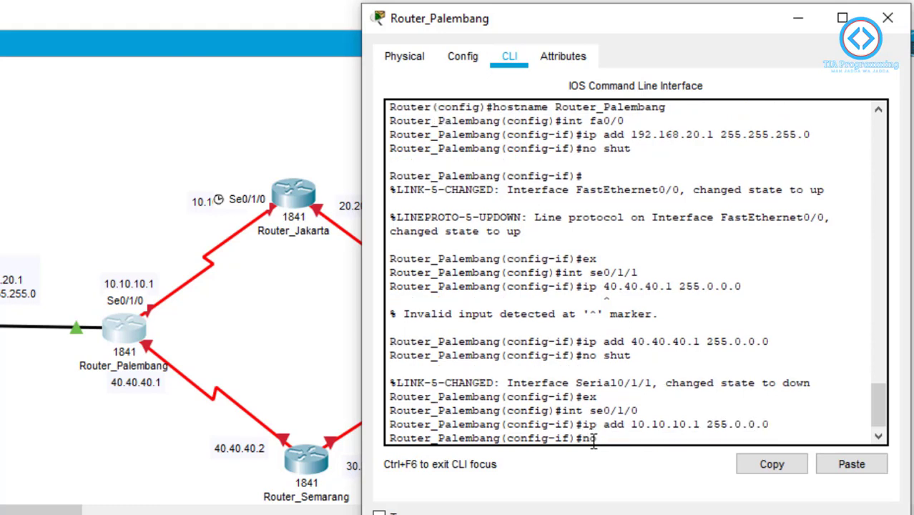
key(Return)
text(ex)
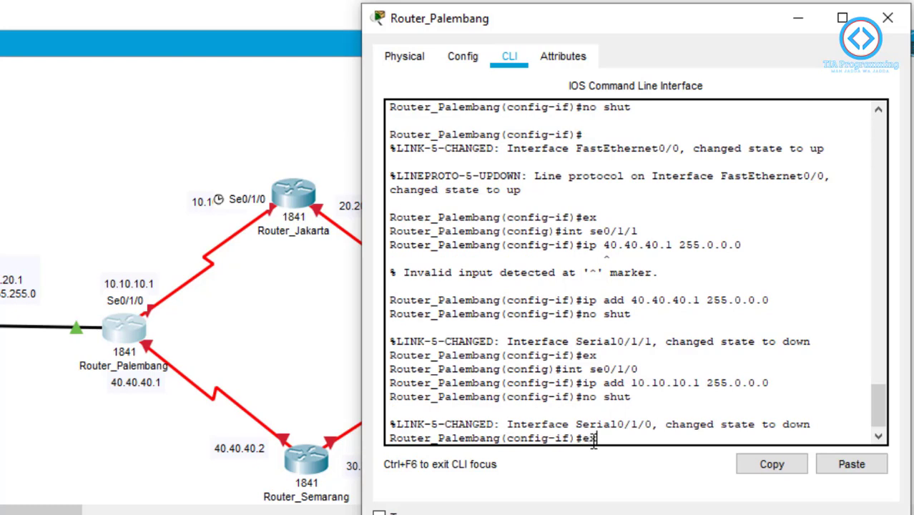
key(Return)
drag(588, 437, 390, 397)
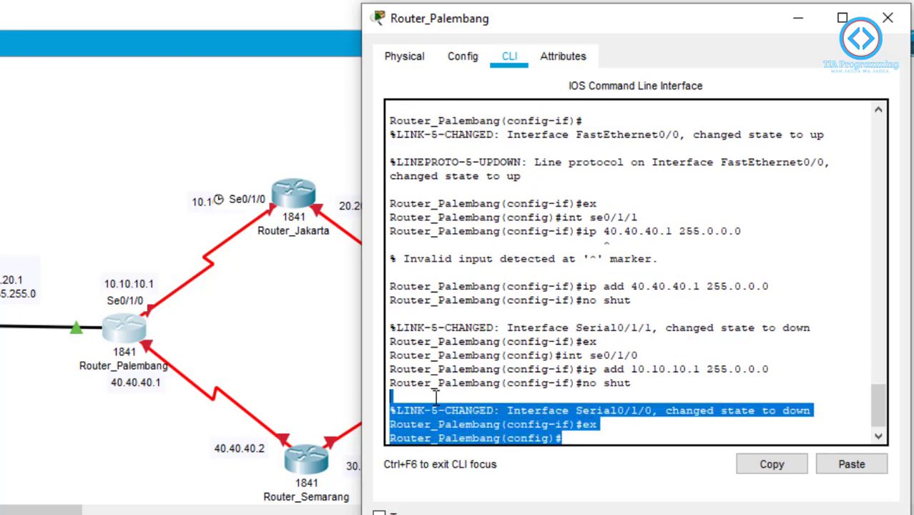
click(900, 24)
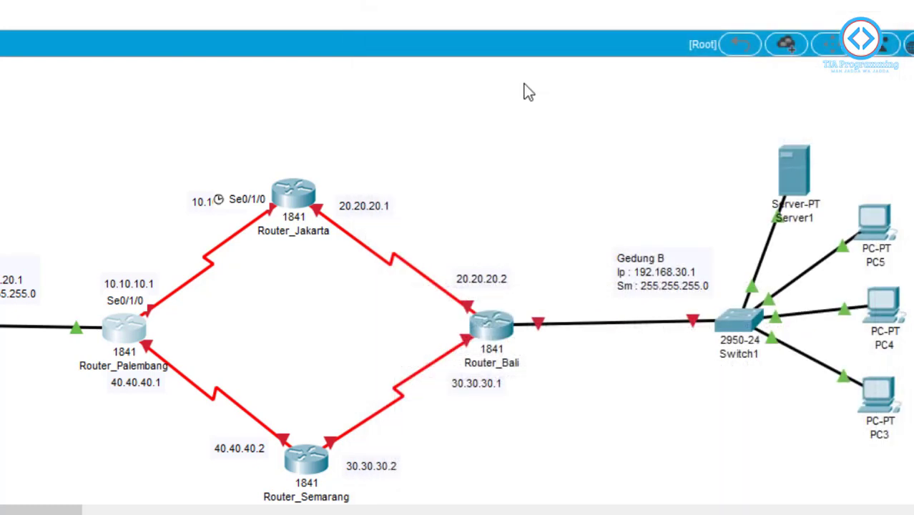
- Reposition Router_Jakarta slightly and move its 10.10.10.2 and 20.20.20.1 labels clear of the port labels
mouse_move(297, 192)
mouse_down()
mouse_move(315, 193)
mouse_move(307, 190)
mouse_up()
drag(200, 206, 202, 180)
drag(366, 204, 371, 186)
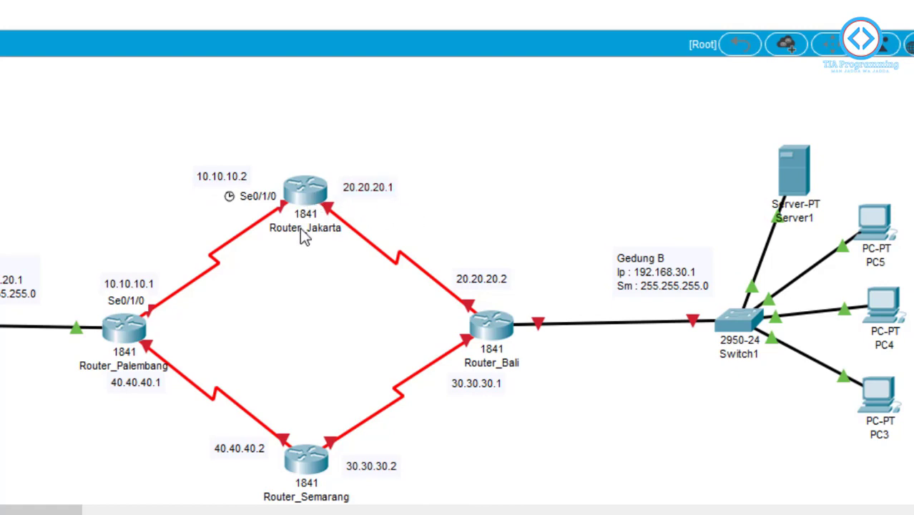
- Open Router_Jakarta's command line and decline the initial configuration dialog with no
click(306, 185)
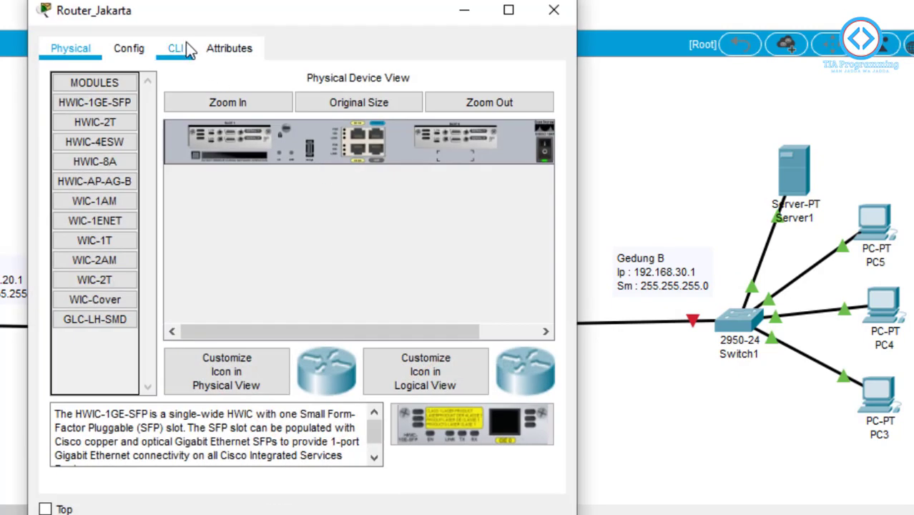
click(184, 47)
drag(231, 20, 580, 29)
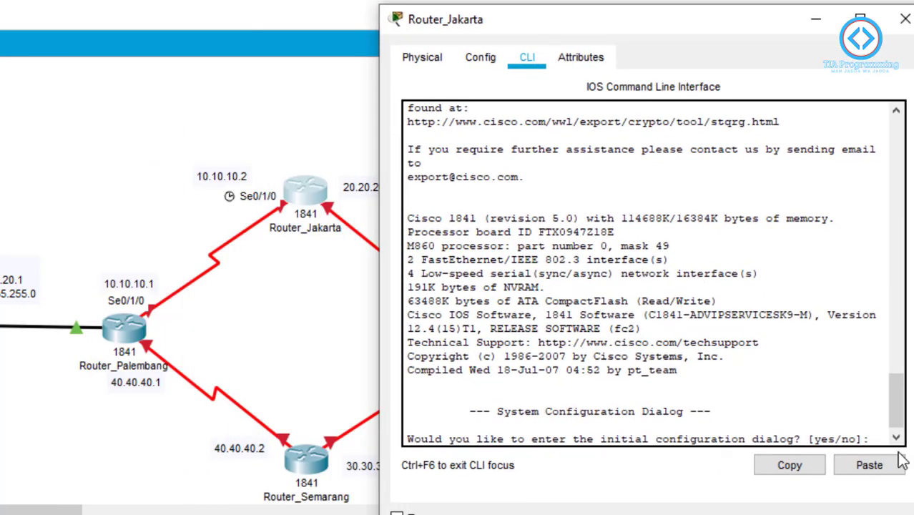
text(no)
key(Return)
key(Return)
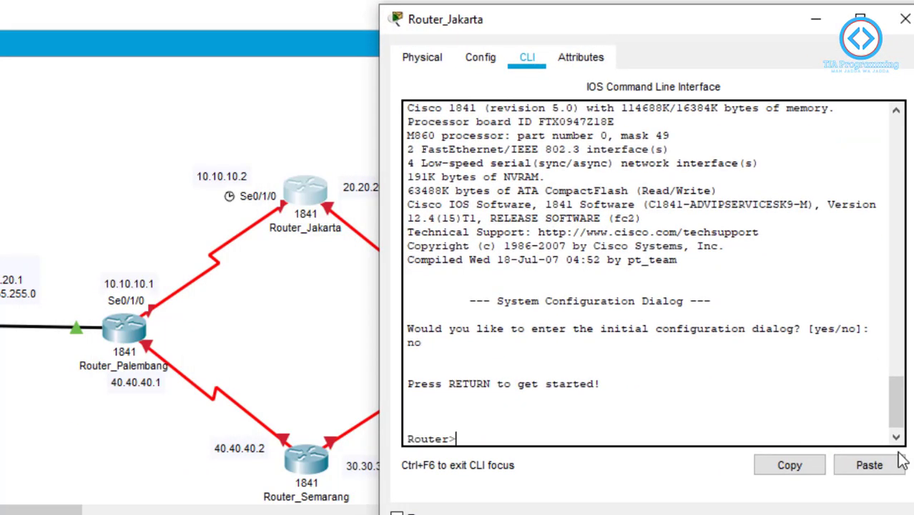
- Enter global configuration mode and set the hostname to Router_Jakarta
text(ena)
key(Return)
text(conf t)
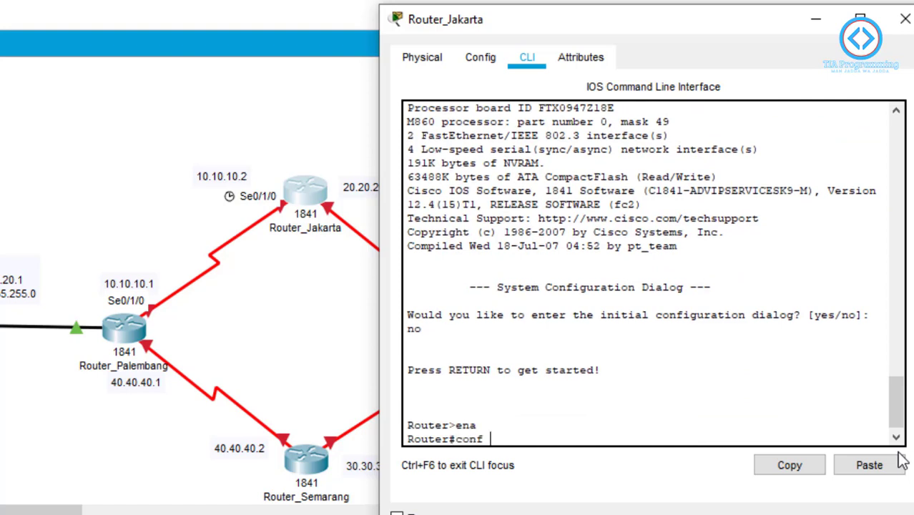
key(Return)
text(host)
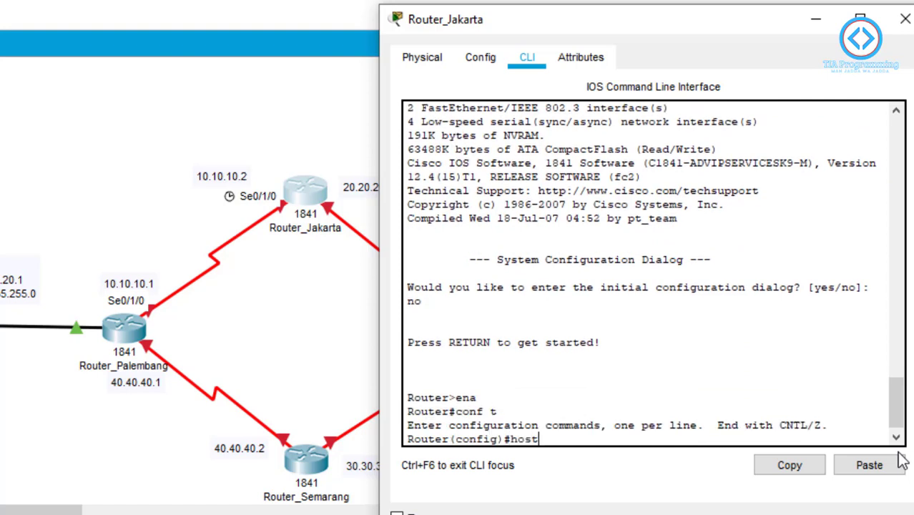
text(name Router )
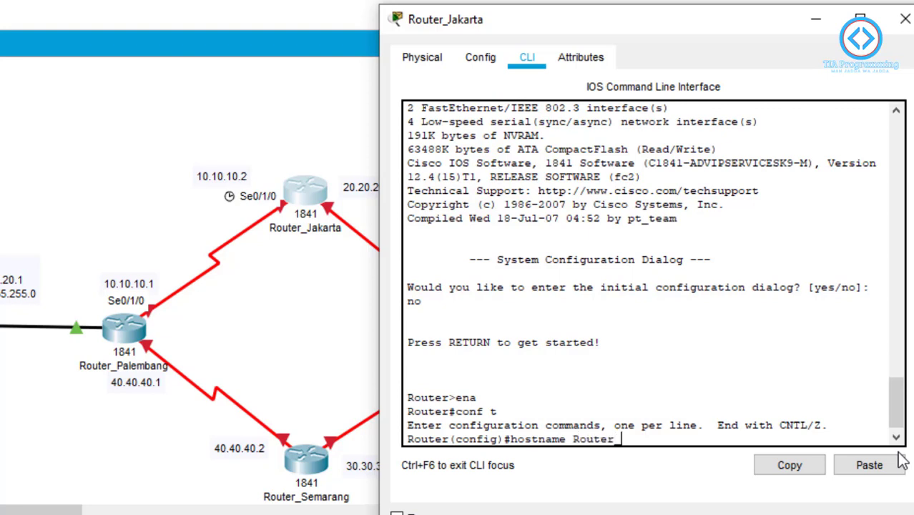
text(Jakarta)
key(Return)
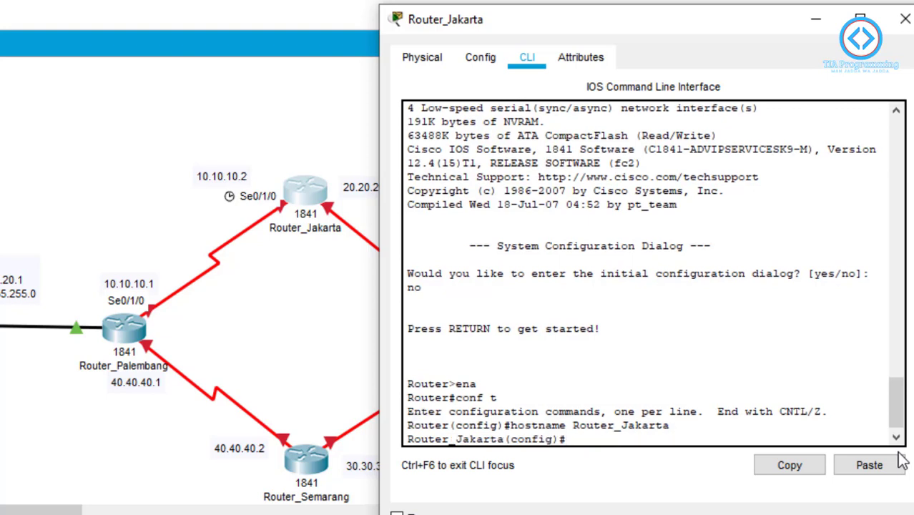
- Enter interface configuration for se0/1/0 on Router_Jakarta and assign it 10.10.10.2 with mask 255.0.0.0
text(int se0/)
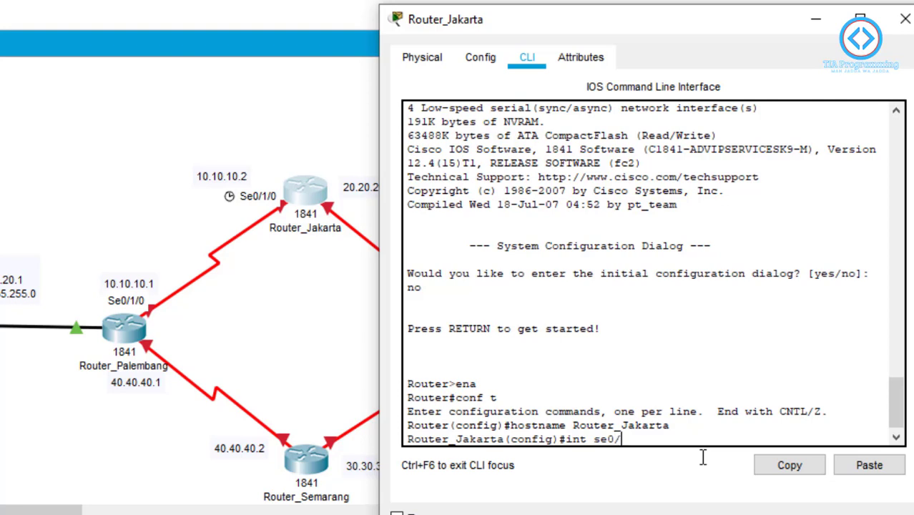
text(1/)
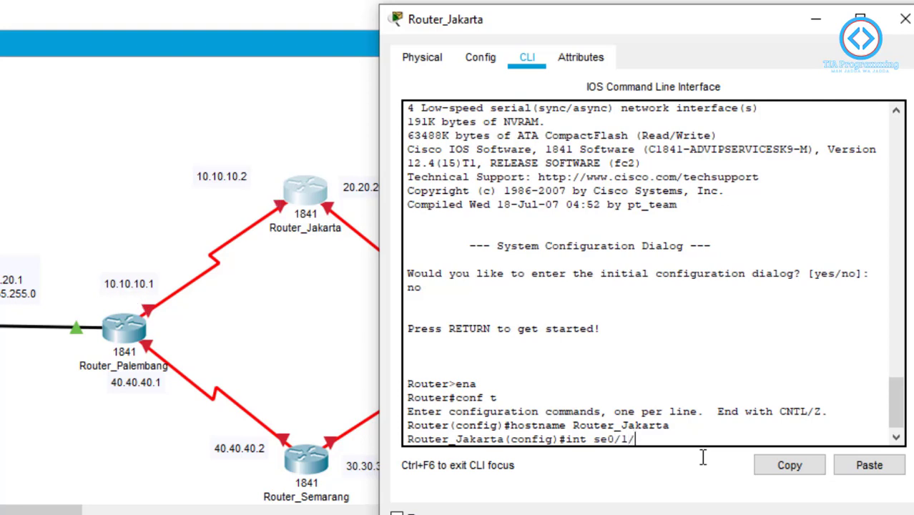
text(-0)
key(Return)
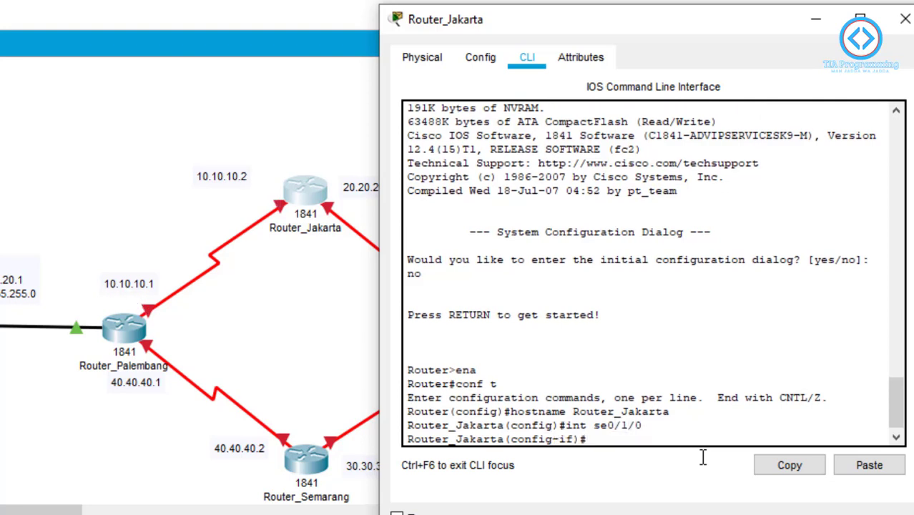
text(ip add 10.10.10.2)
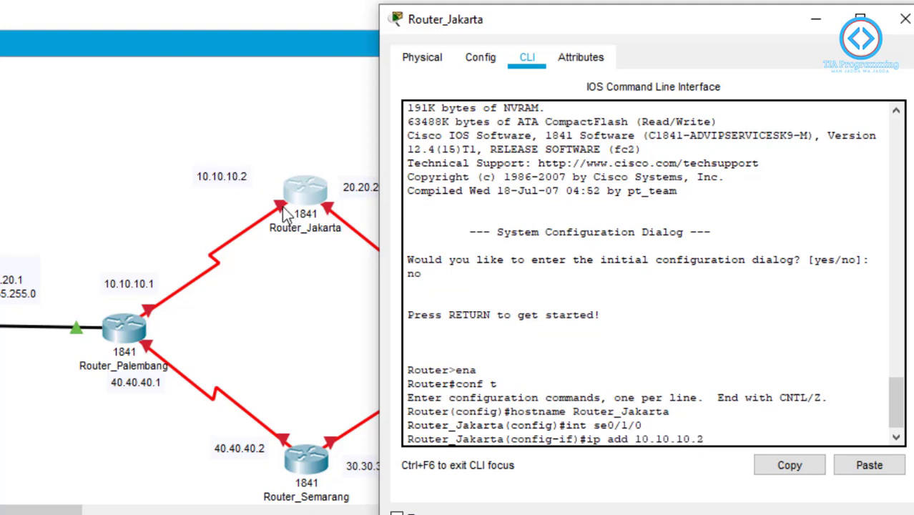
text( 255.2)
key(BackSpace)
text(.0)
key(BackSpace)
text(0.0.0)
key(Return)
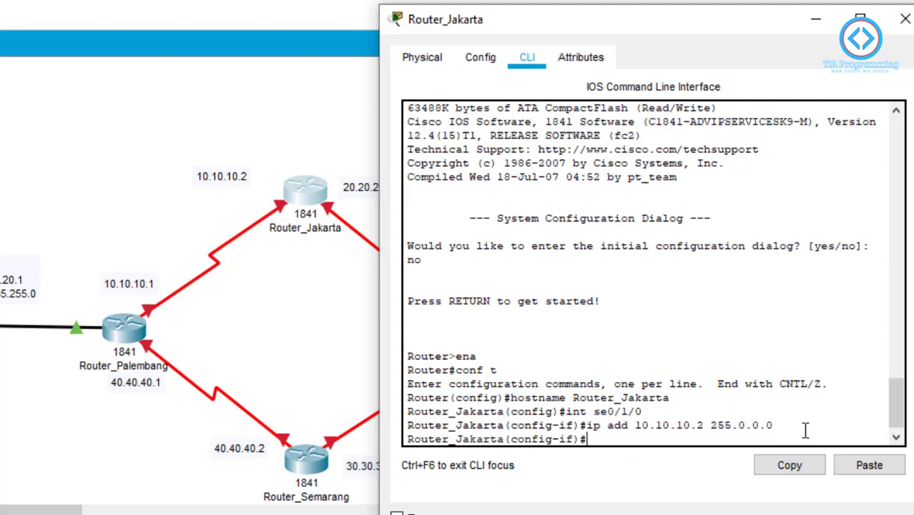
- Enable interface se0/1/0 on Router_Jakarta and return to global configuration mode
text(no shut)
key(Return)
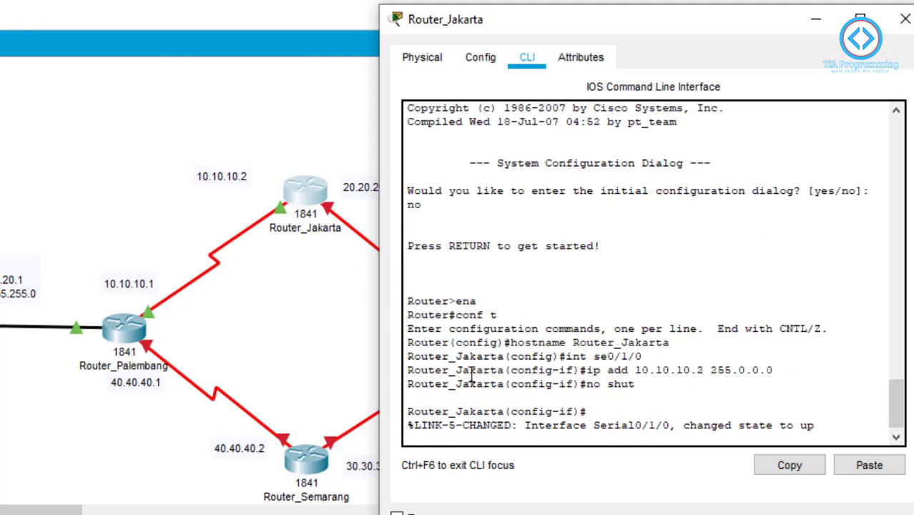
key(Return)
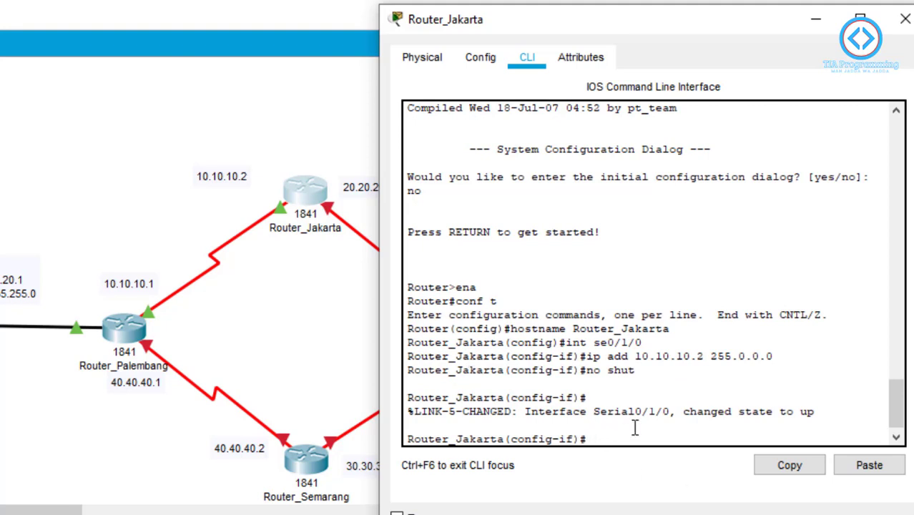
text(ex)
key(Return)
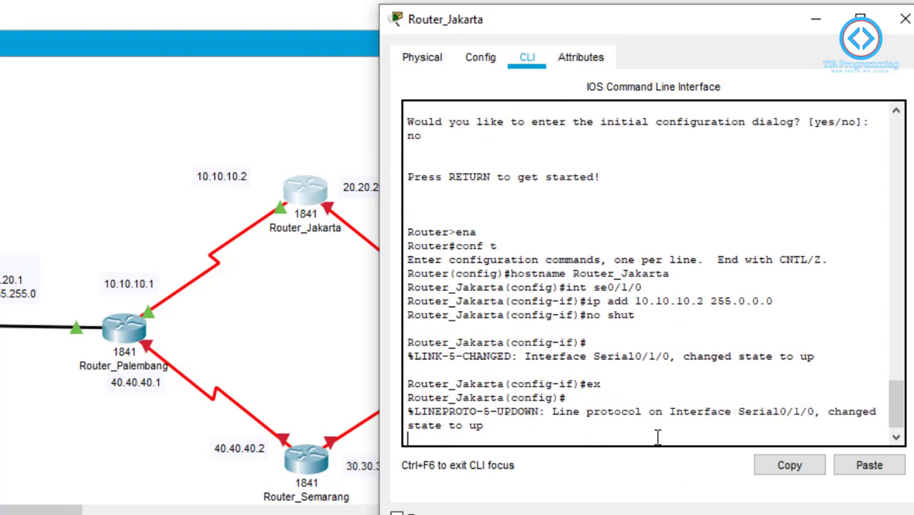
- Enter interface configuration for se0/1/1 on Router_Jakarta and assign it 20.20.20.1 with mask 255.0.0.0
key(Return)
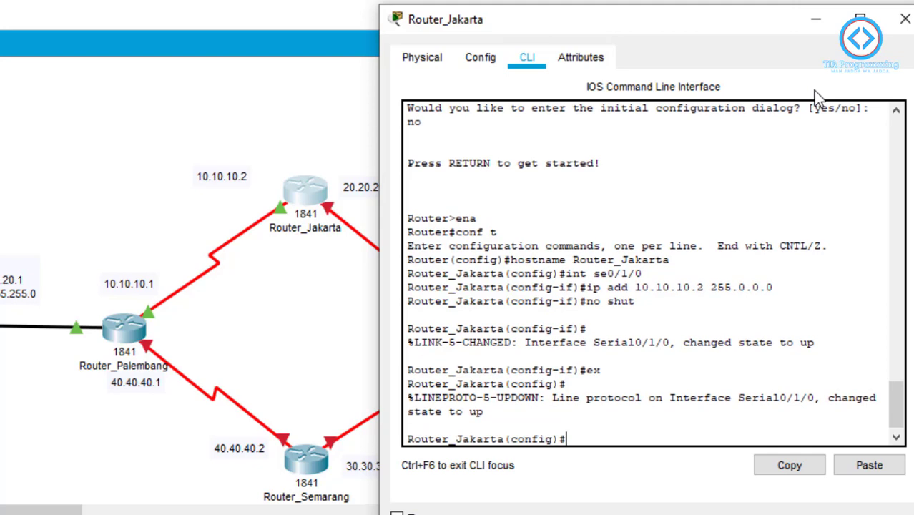
click(816, 19)
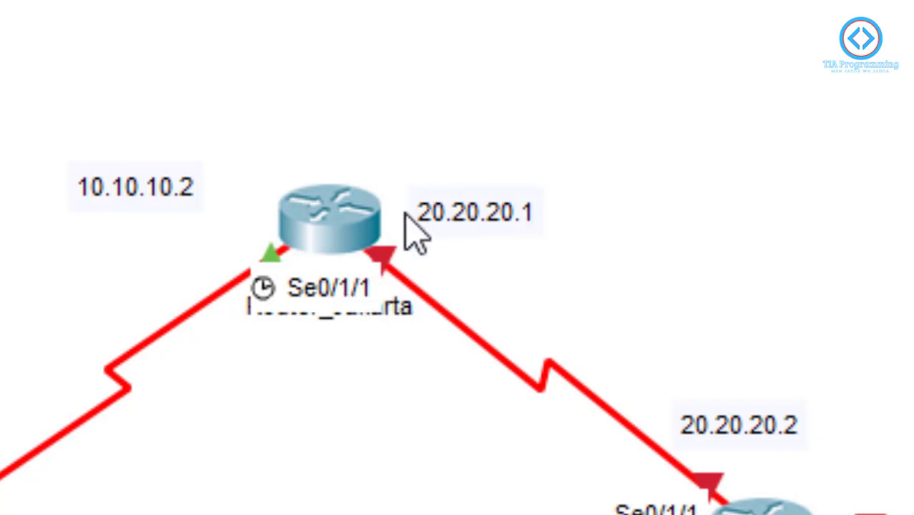
click(339, 206)
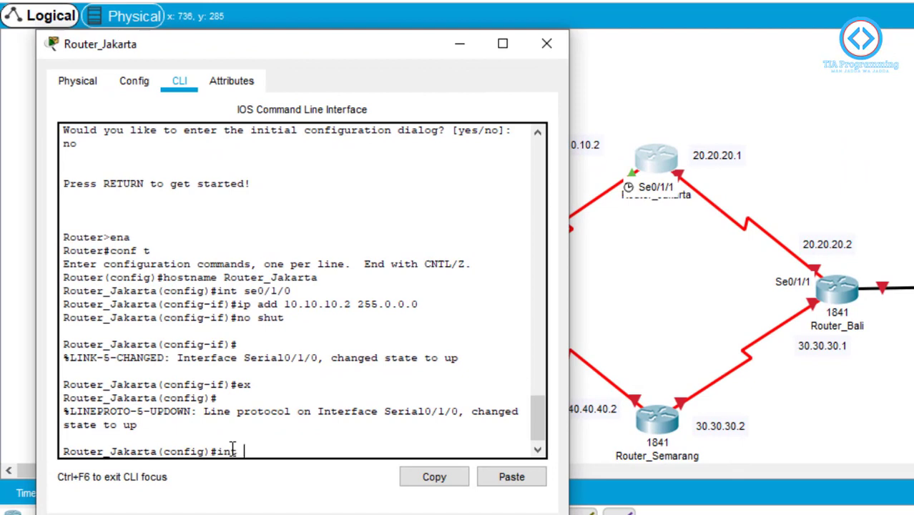
text(se0/1/1)
key(Return)
text(ip add)
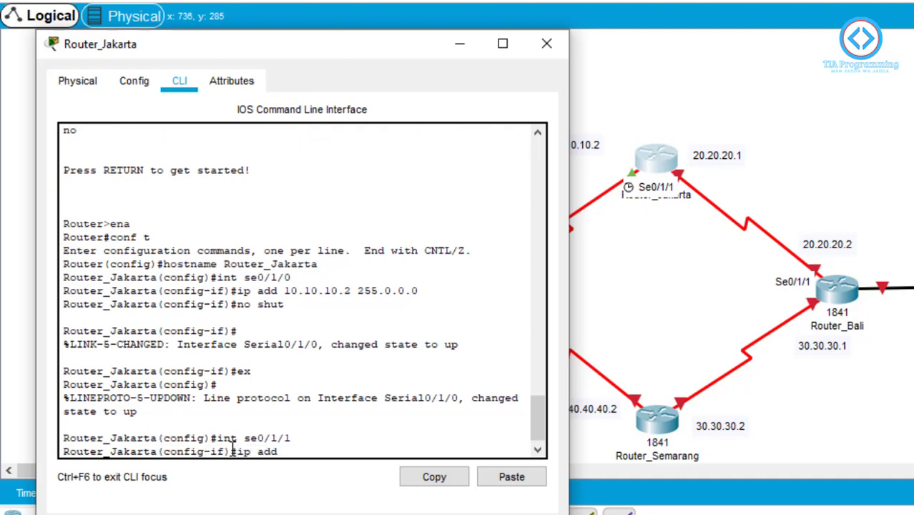
text( 20.20.20.1 255)
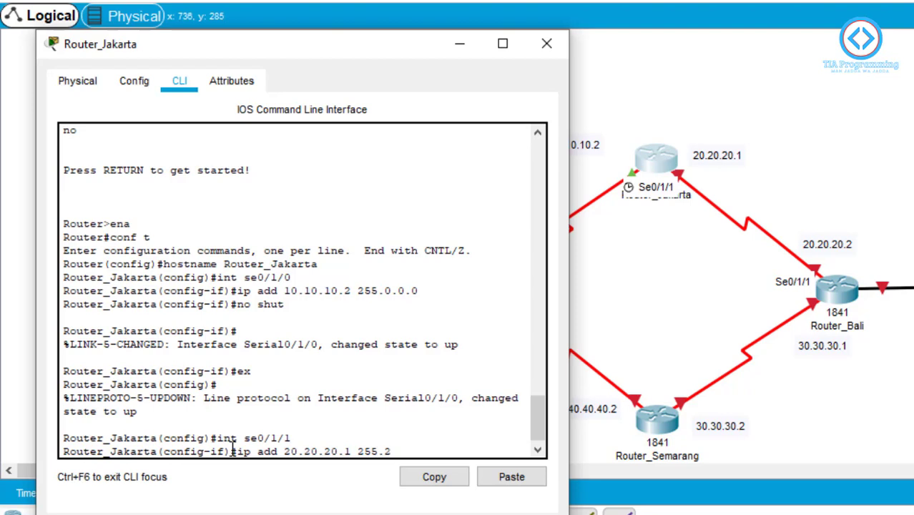
text(.0.0.0)
key(Return)
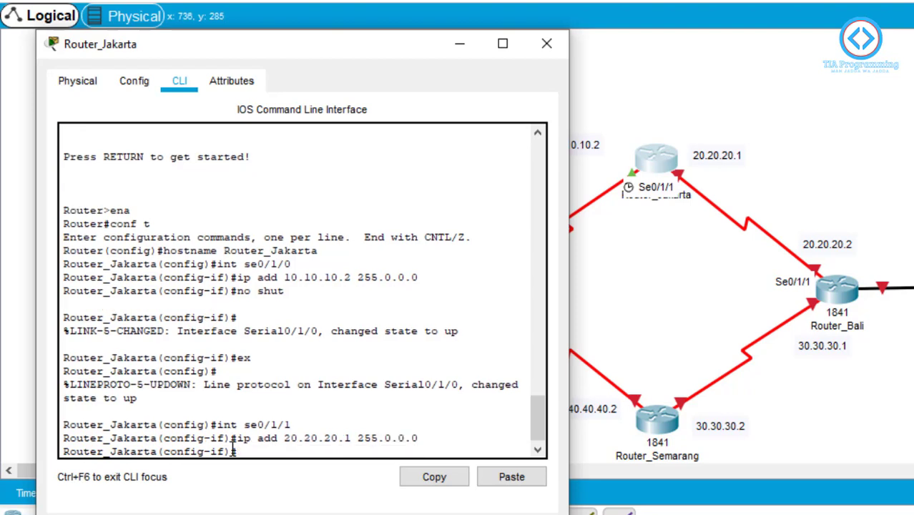
- Enable interface se0/1/1 on Router_Jakarta, return to global configuration mode and close the router's window
text(no shut)
key(Return)
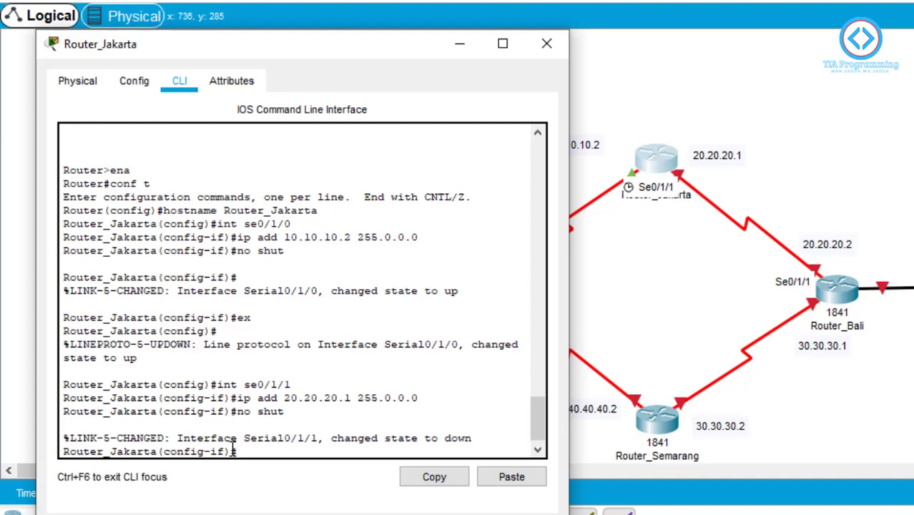
text(ex)
key(Return)
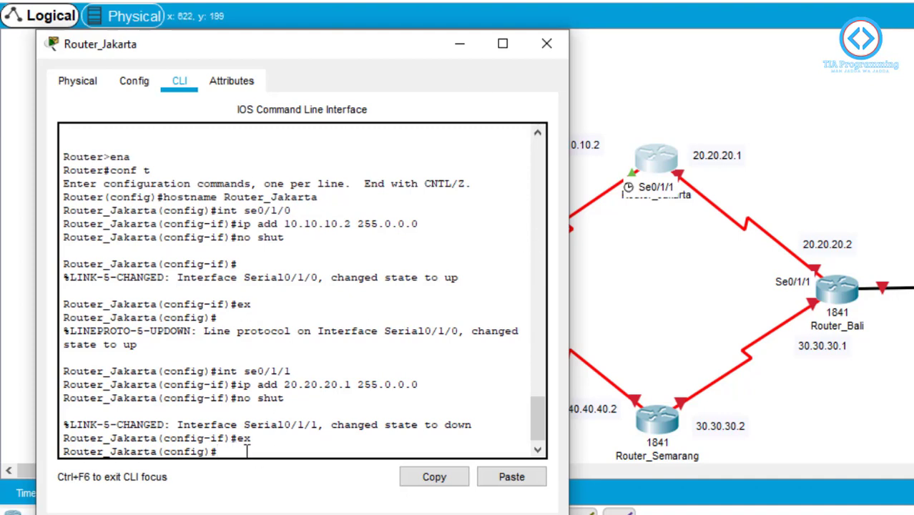
drag(218, 451, 69, 438)
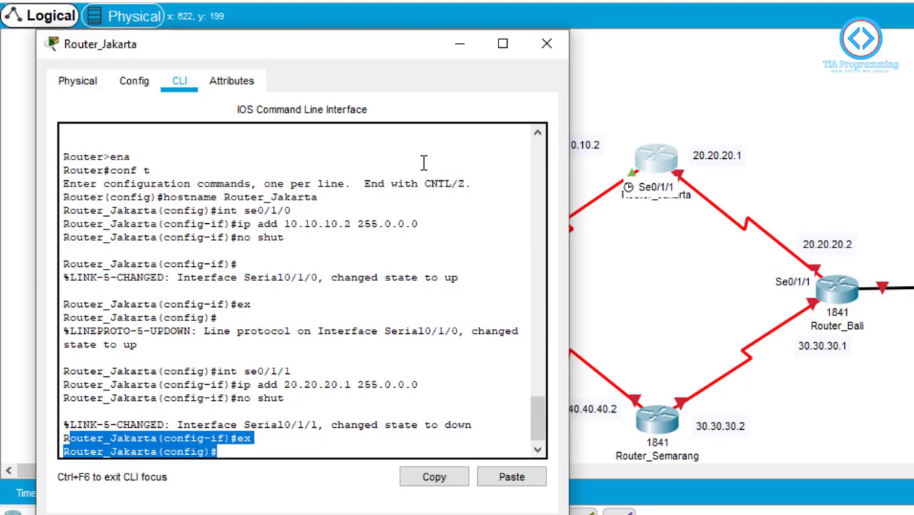
click(546, 45)
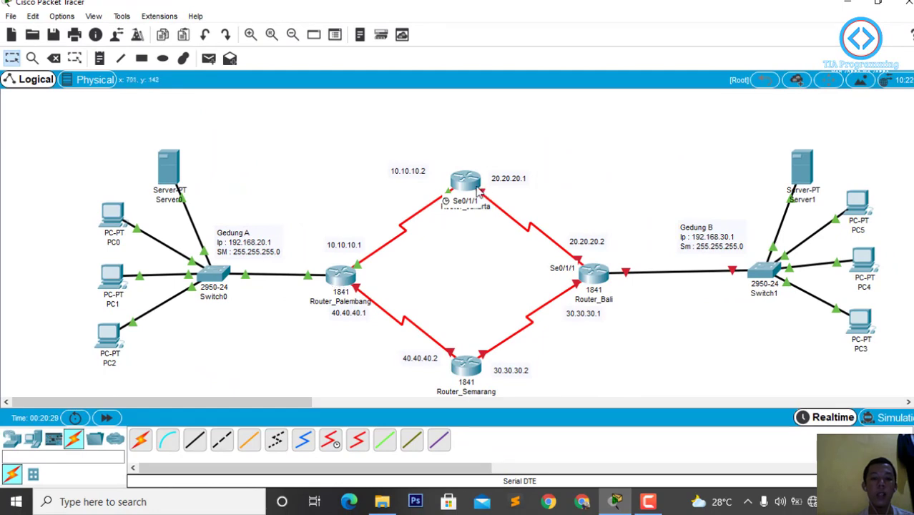
- Open Router_Bali's command line and decline the initial configuration dialog with no
click(593, 279)
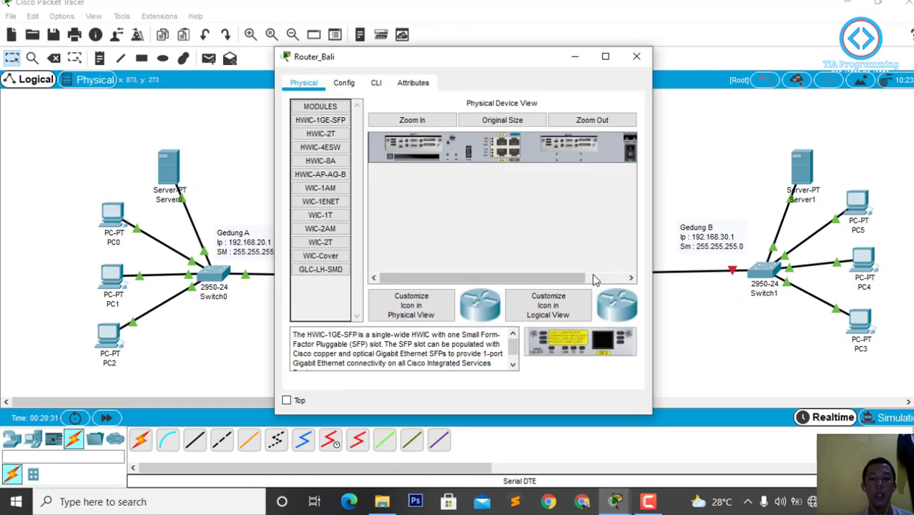
drag(414, 66, 214, 202)
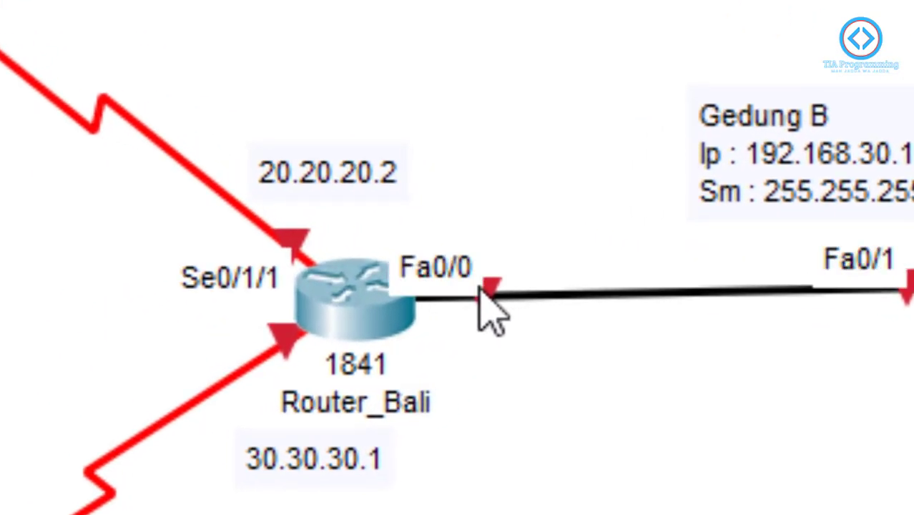
click(383, 308)
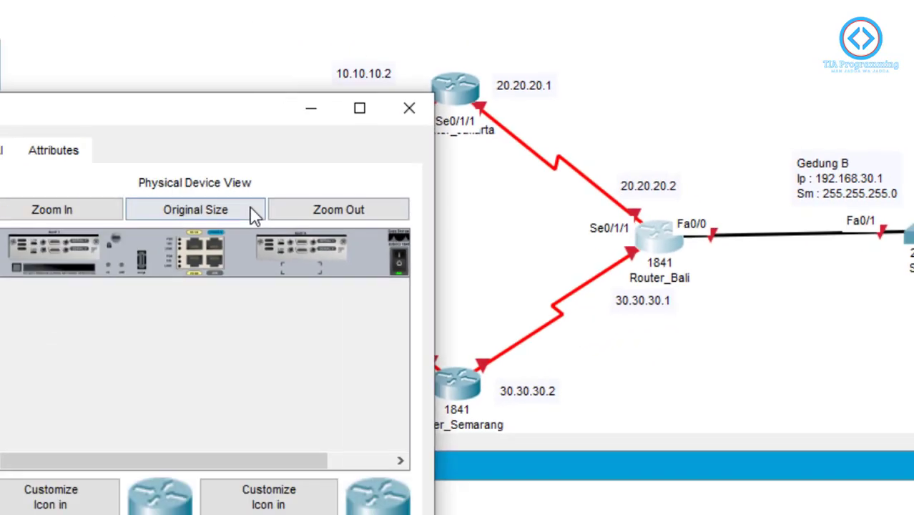
click(2, 150)
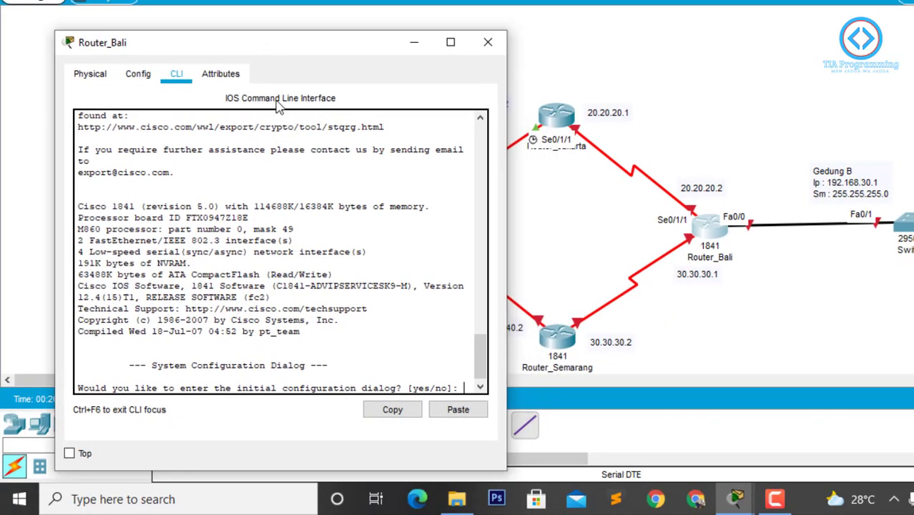
text(no)
key(Return)
key(Return)
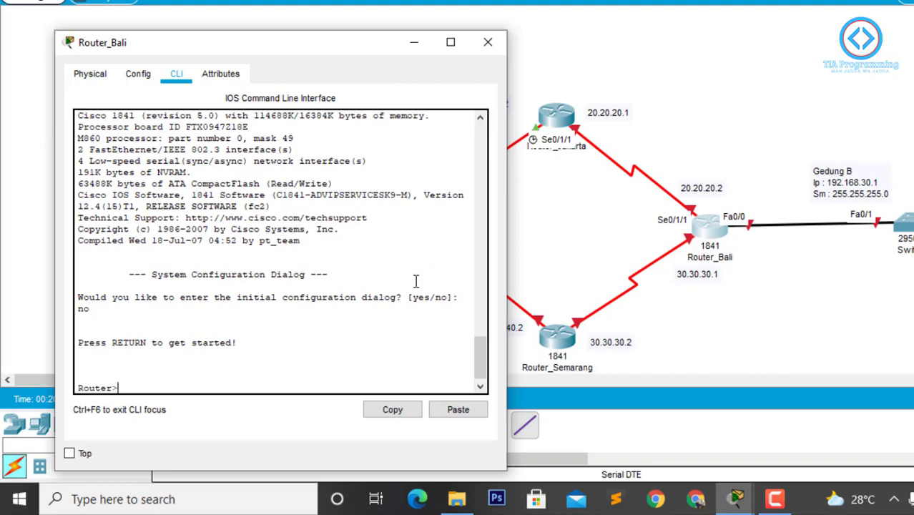
- Enter global configuration mode and set the hostname to Router_Bali
text(ena)
key(Return)
text(conf )
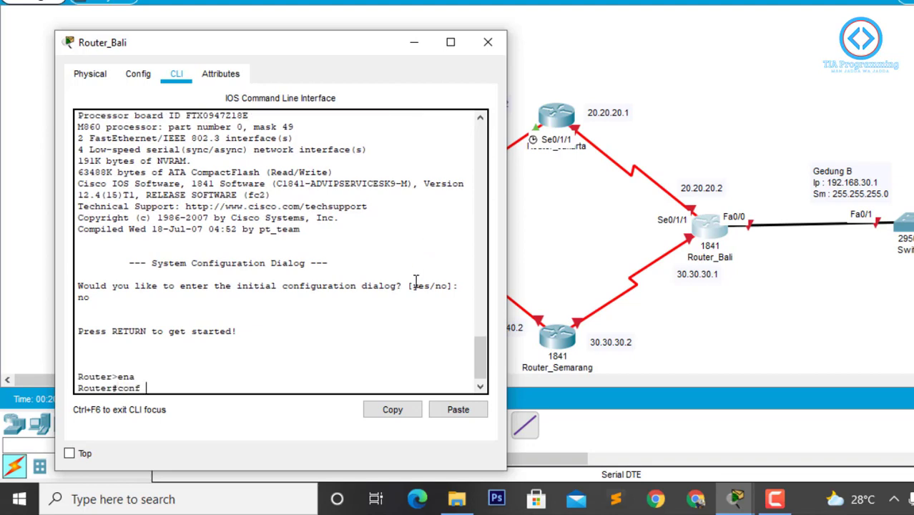
text(t)
key(Return)
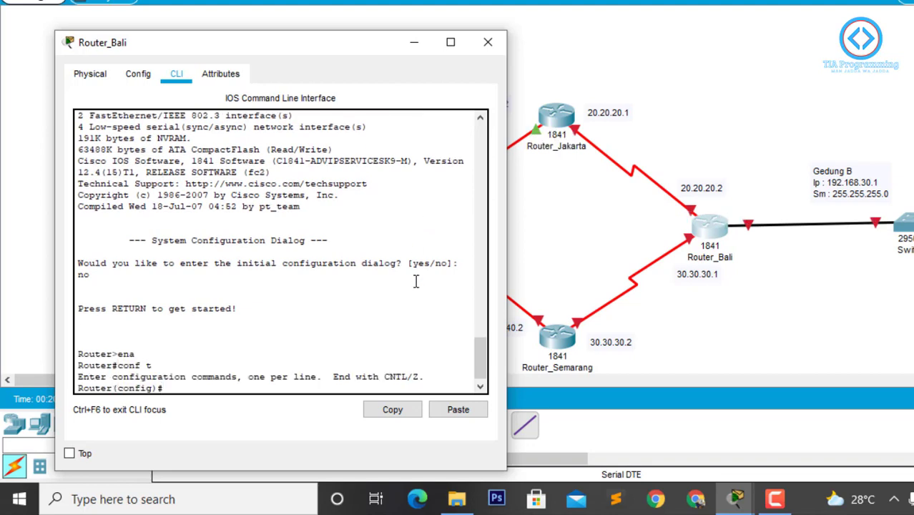
text(hostname)
text(Router_B)
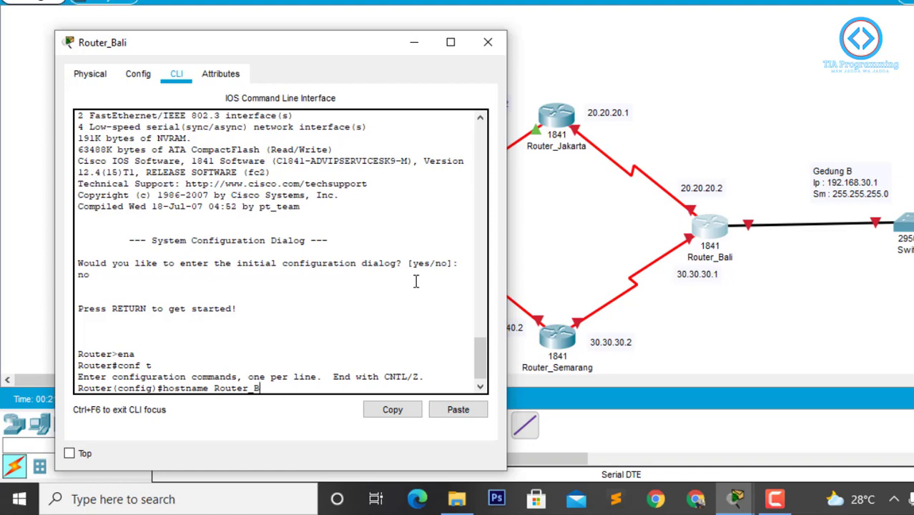
text(ali)
key(Return)
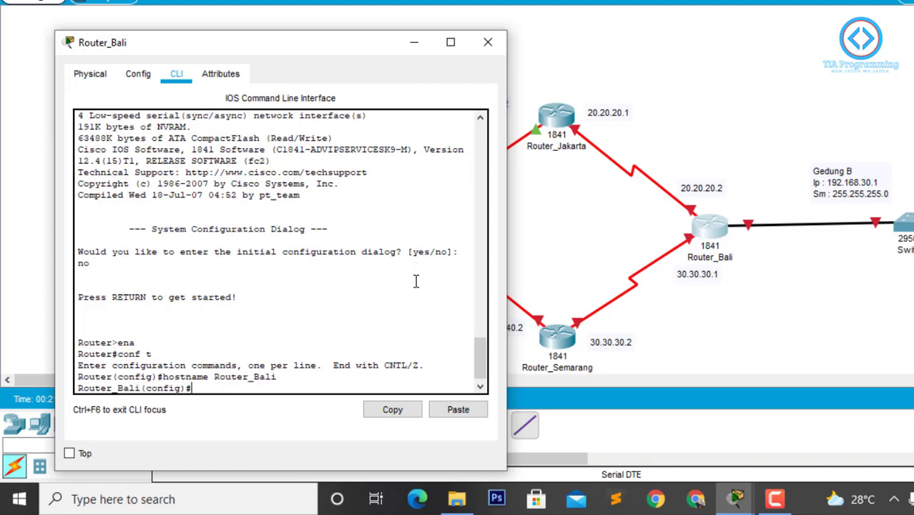
- Enter interface configuration for fa0/0 on Router_Bali and assign it 192.168.30.1 with mask 255.255.255.0
text(int fa0/0)
key(Return)
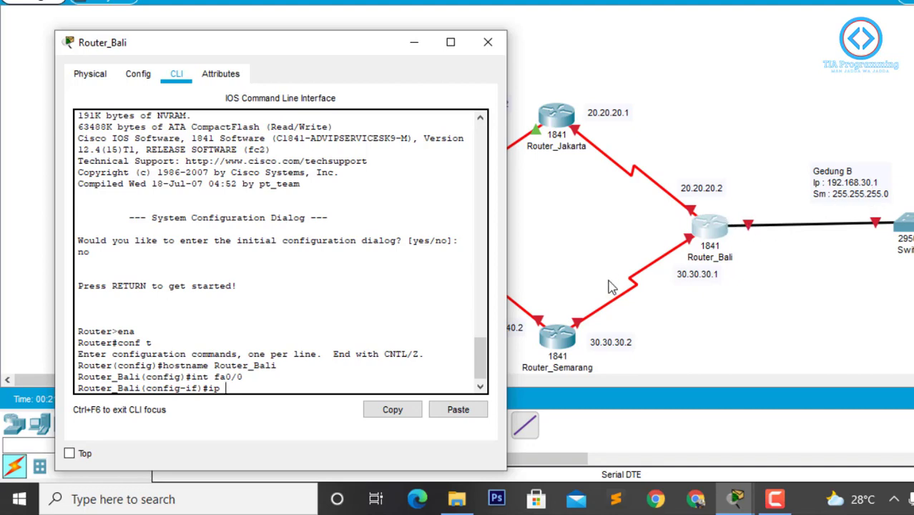
text(ip add 192.168)
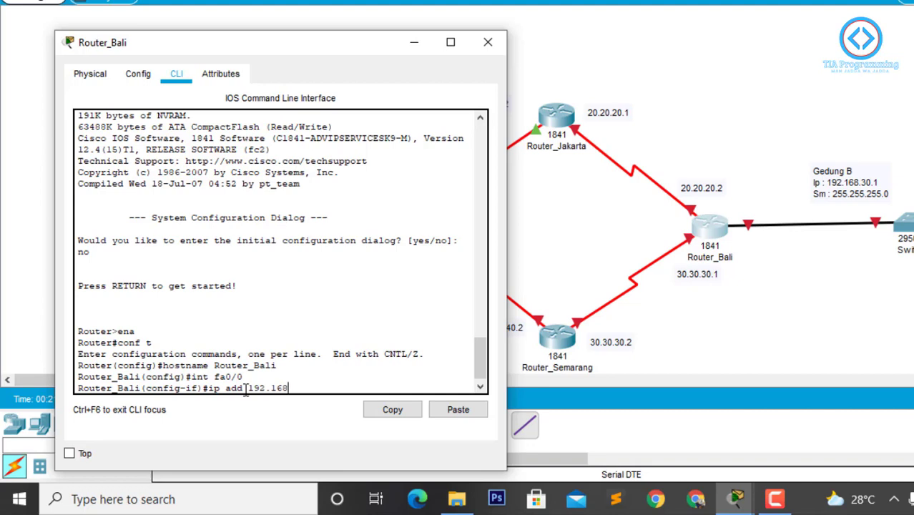
text(.30.1 255)
text(2.2)
text(255.255.)
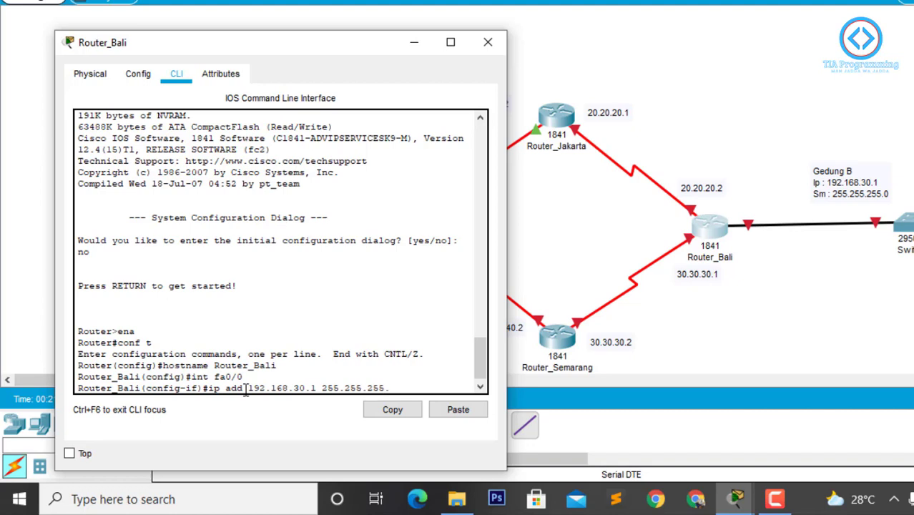
text(0)
key(Return)
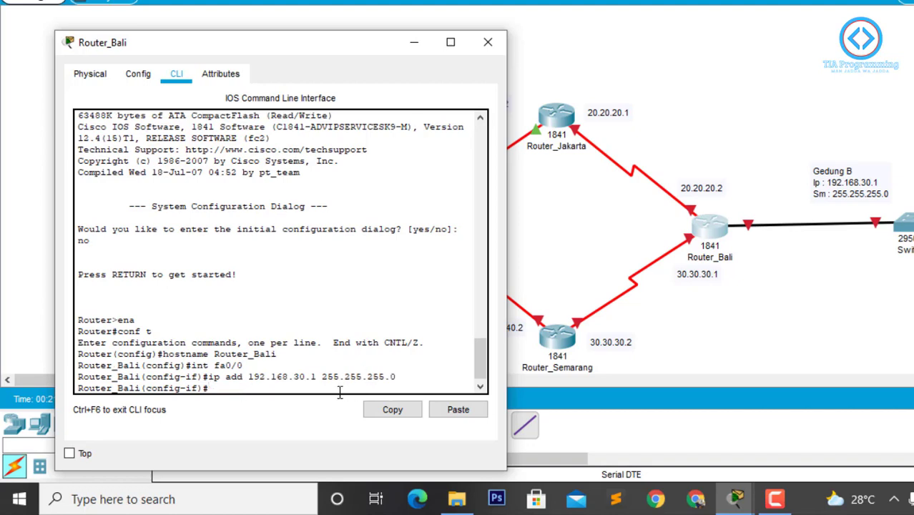
drag(324, 377, 425, 368)
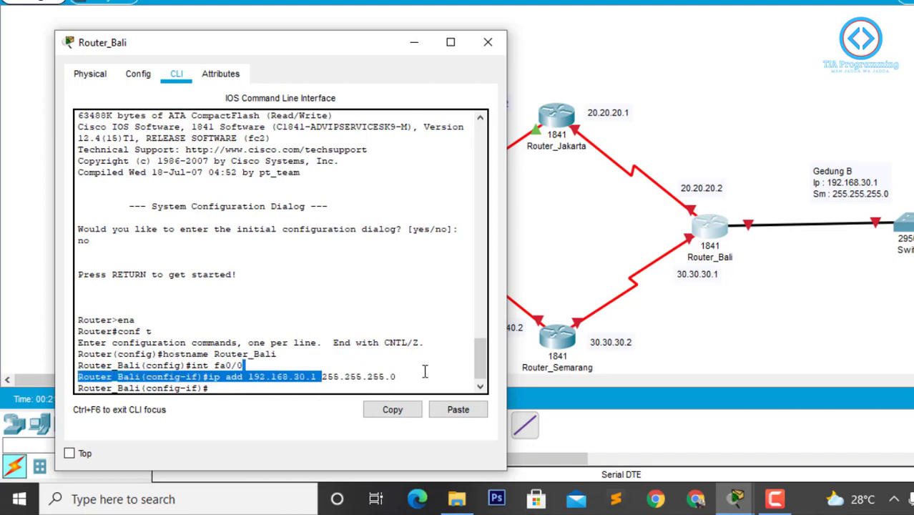
click(245, 387)
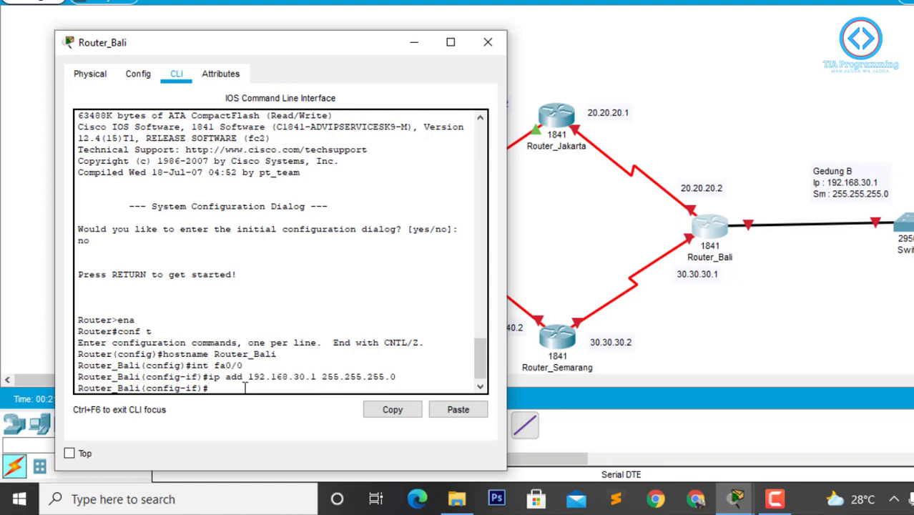
- Enable interface fa0/0 on Router_Bali and return to global configuration mode
text(no shut)
key(Return)
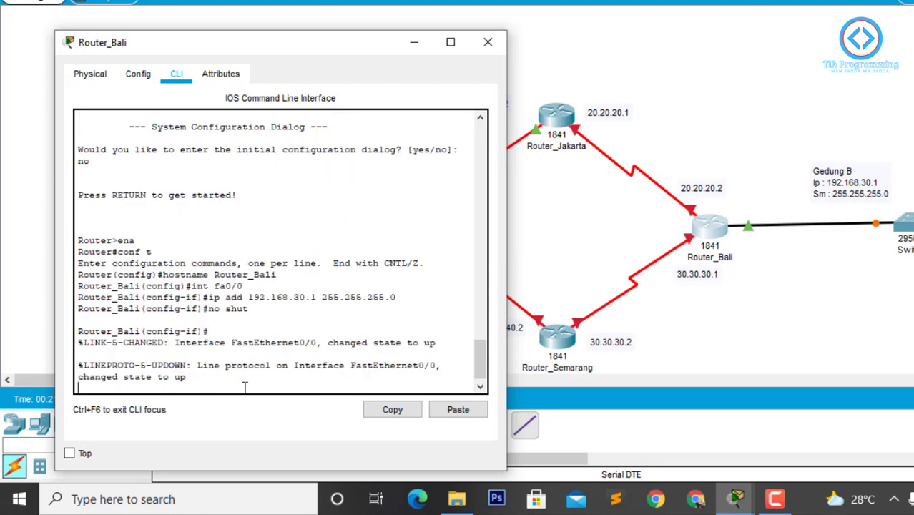
key(Return)
text(ex)
key(Return)
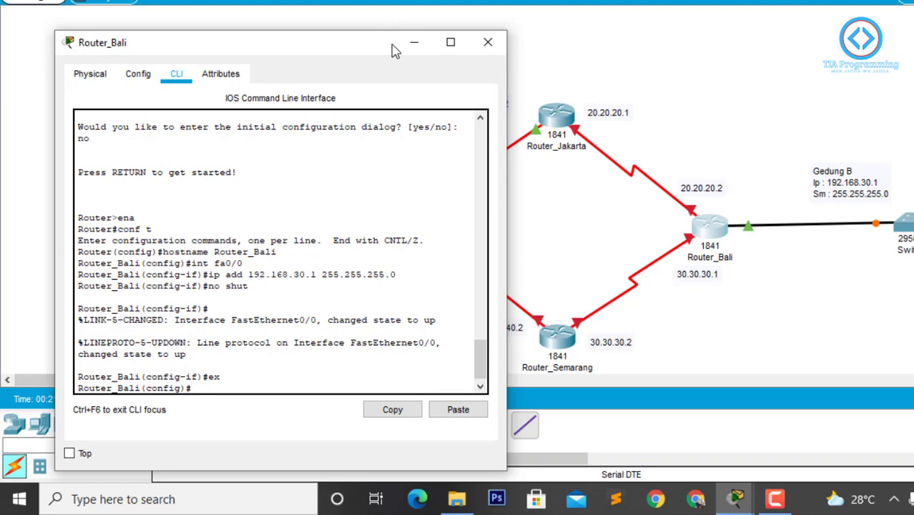
- Enter interface configuration for se0/1/1 on Router_Bali and assign it 20.20.20.2 with mask 255.0.0.0
click(414, 42)
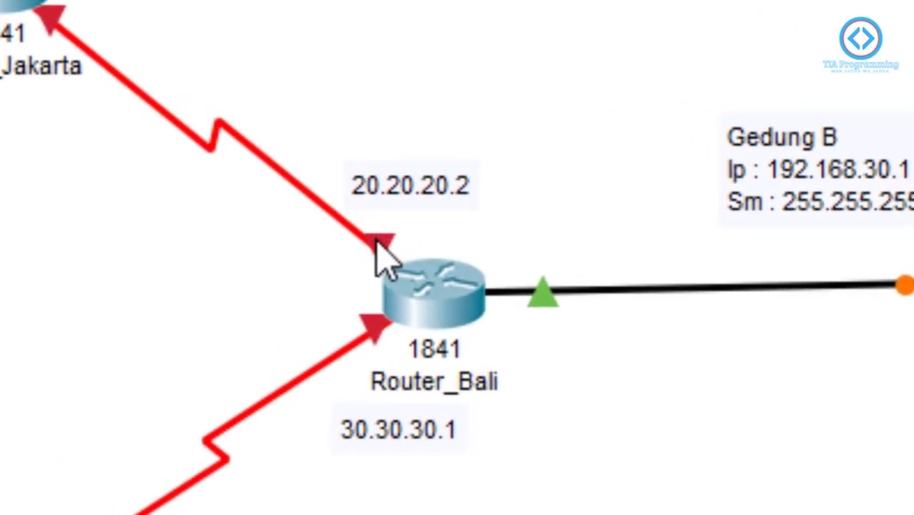
mouse_move(388, 264)
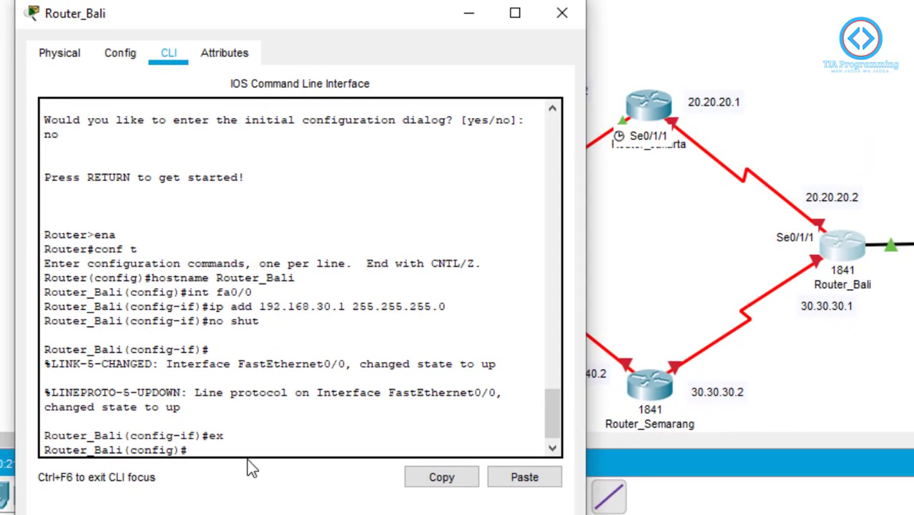
text(int)
text(se0/1/1)
key(Return)
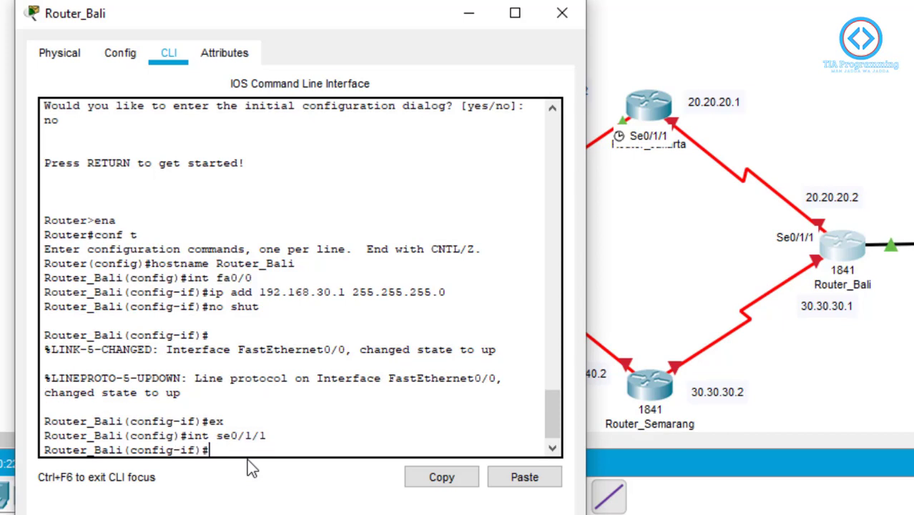
text(ip add 20.20.20.2 2)
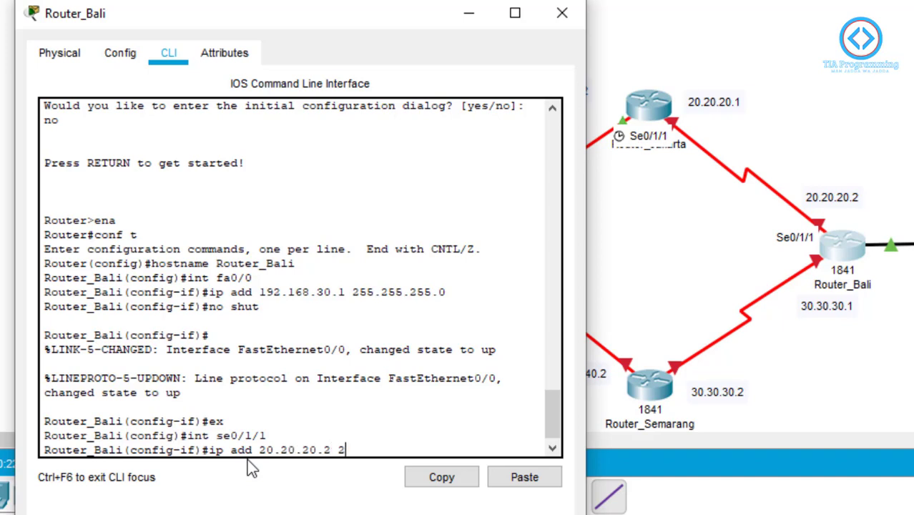
text(55.0.0.)
key(BackSpace)
key(BackSpace)
text(0.0)
key(Return)
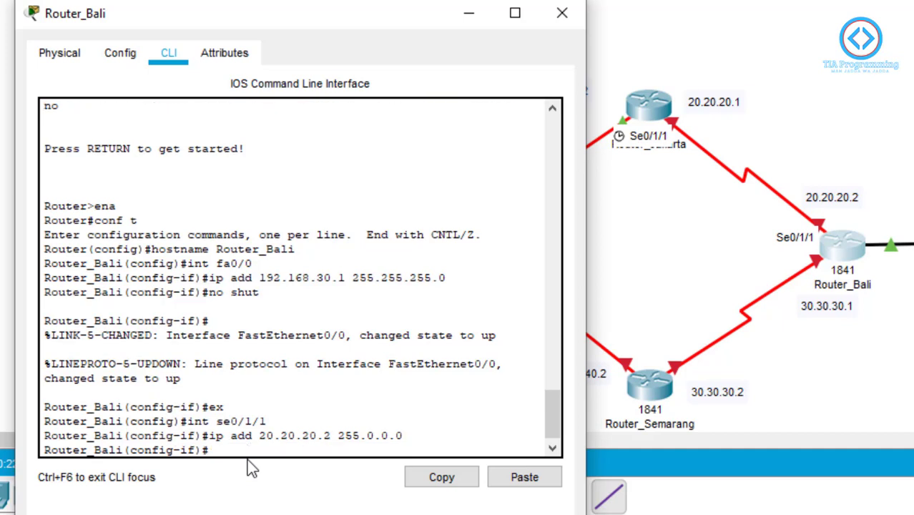
- Enable interface se0/1/1 on Router_Bali and return to global configuration mode
text(no shut)
key(Return)
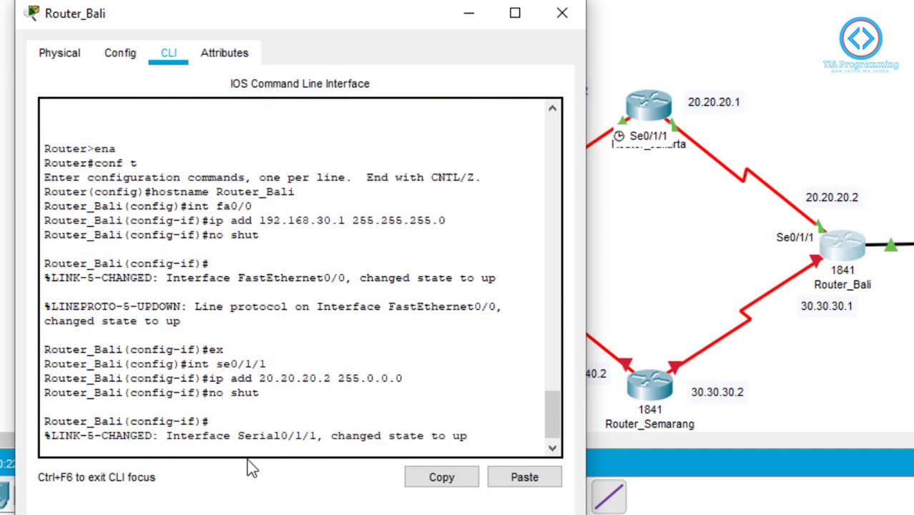
key(Return)
text(ex)
key(Return)
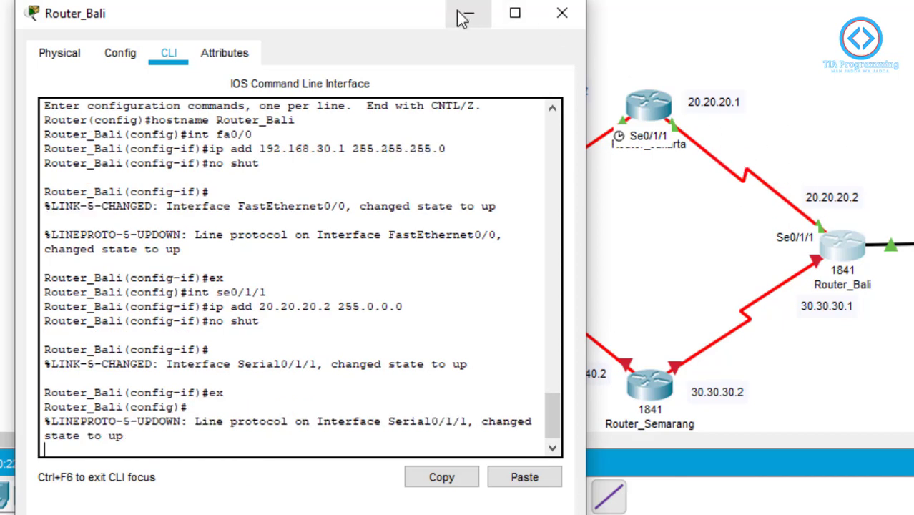
key(Return)
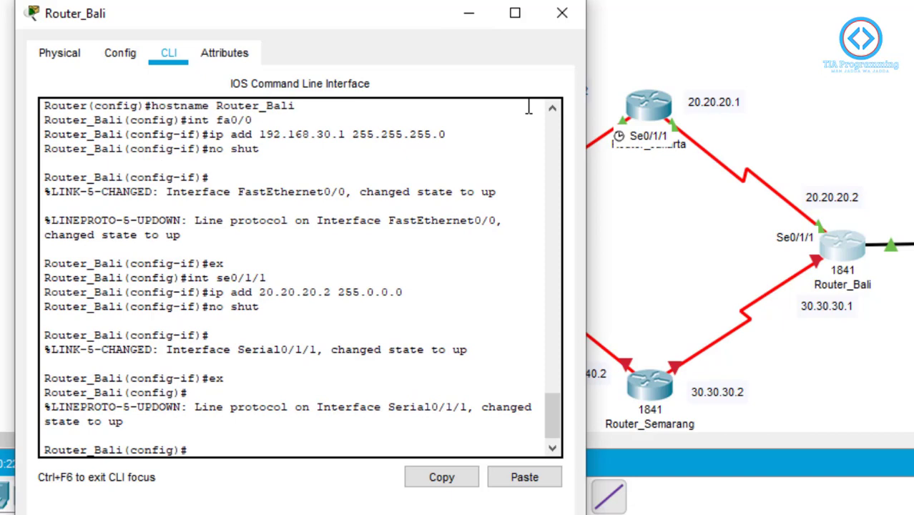
- Reposition Router_Bali, Router_Jakarta and Router_Semarang in the topology to read the serial port labels on the Bali–Semarang link
click(471, 13)
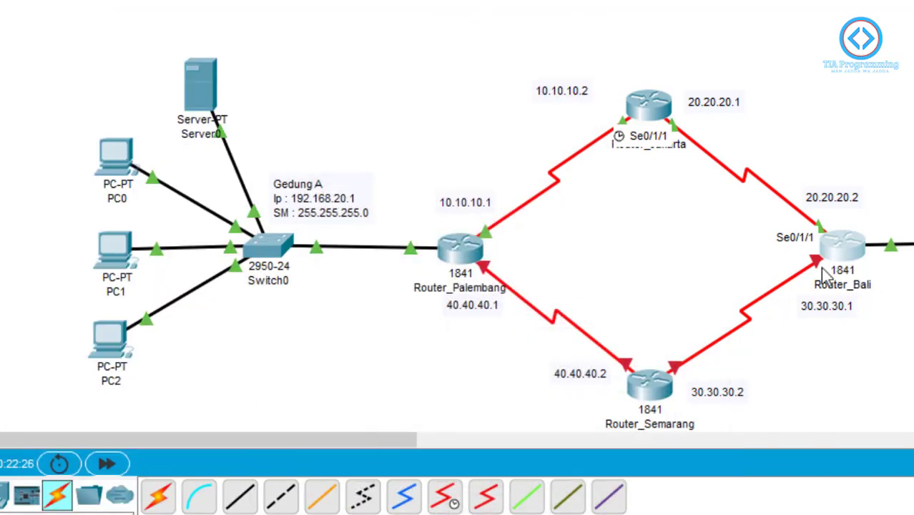
drag(622, 284, 705, 314)
click(747, 313)
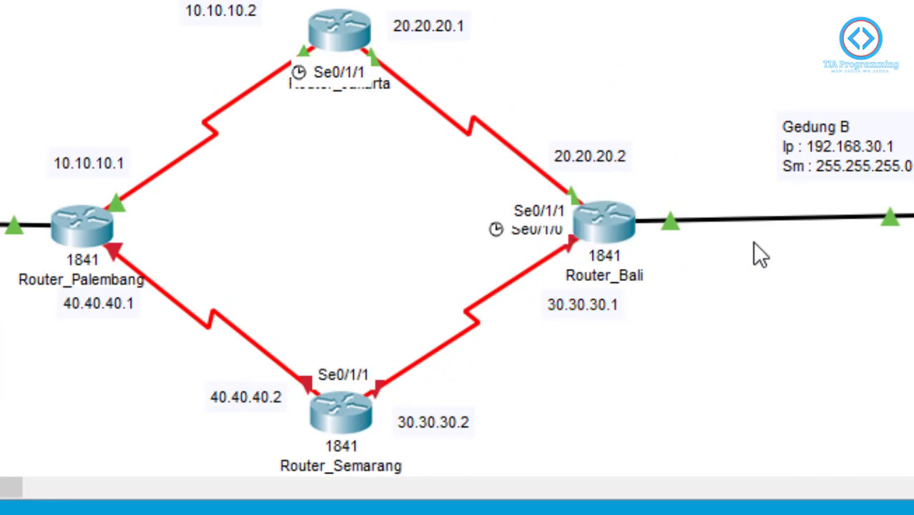
drag(610, 218, 644, 220)
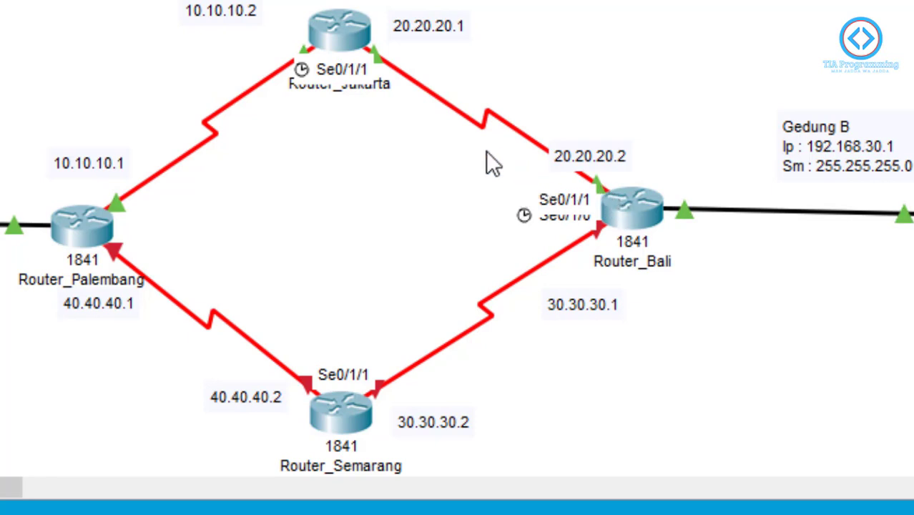
drag(351, 28, 354, 36)
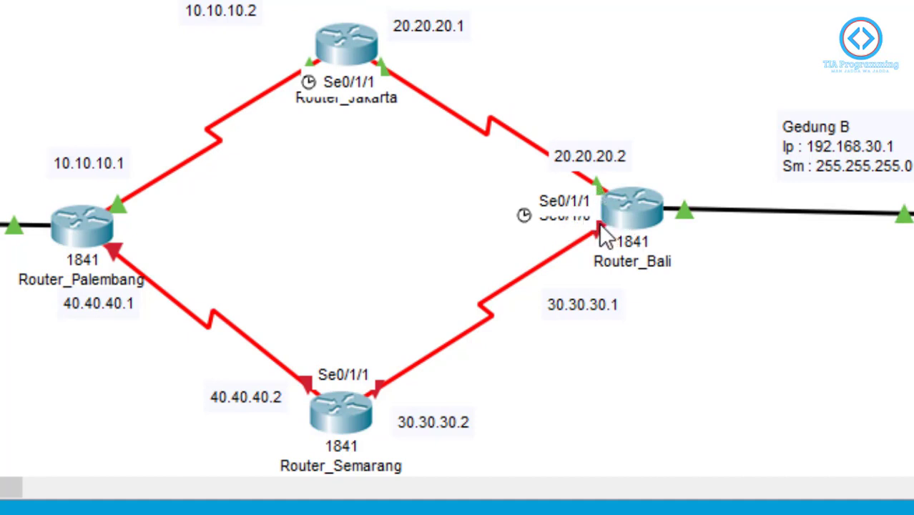
drag(362, 415, 493, 508)
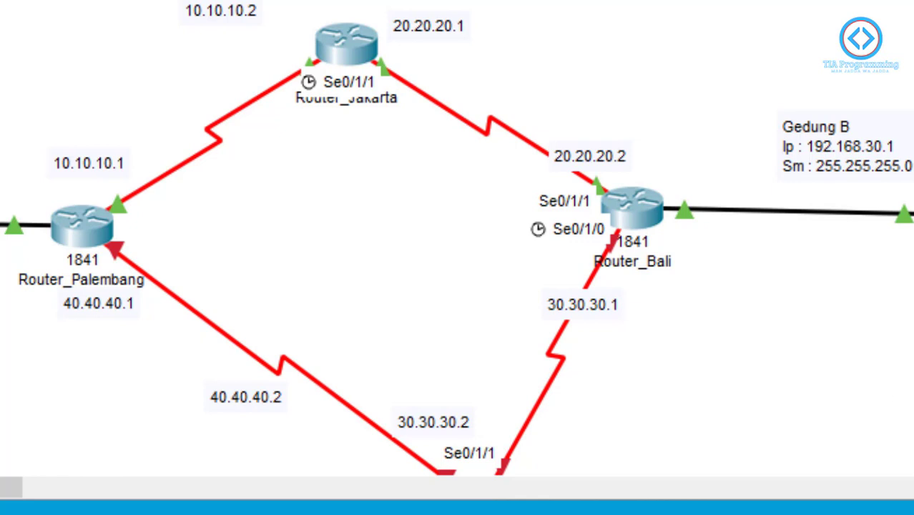
scroll(458, 258, down, 3)
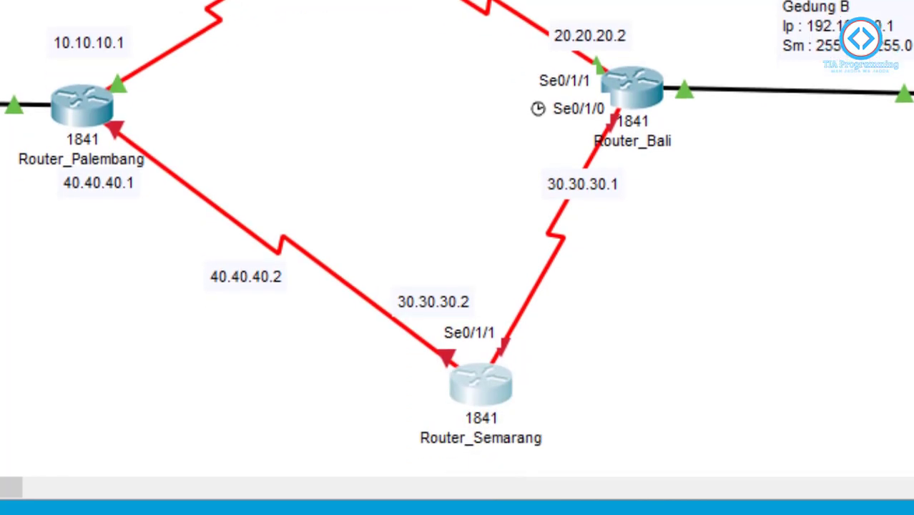
drag(515, 381, 432, 329)
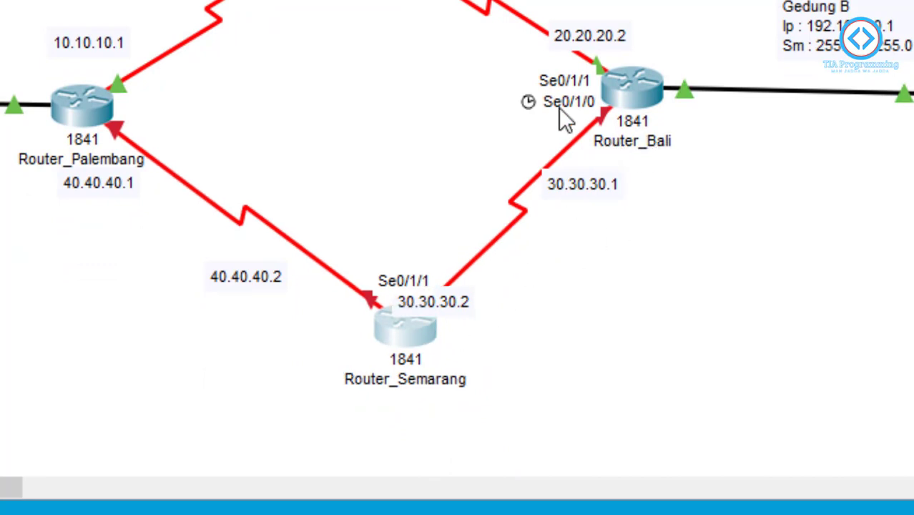
- Enter interface configuration for se0/1/0 on Router_Bali and assign it 30.30.30.1 with mask 255.0.0.0
click(634, 99)
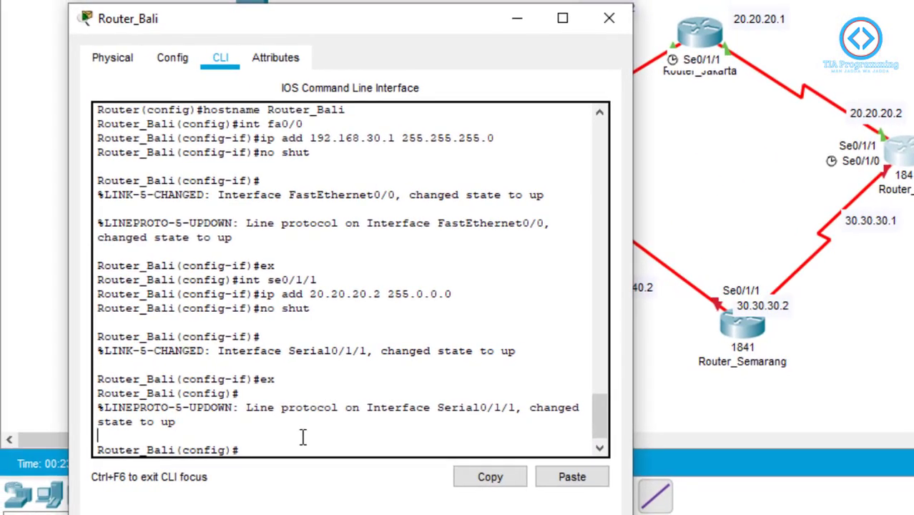
text(int se0/1/0)
key(Return)
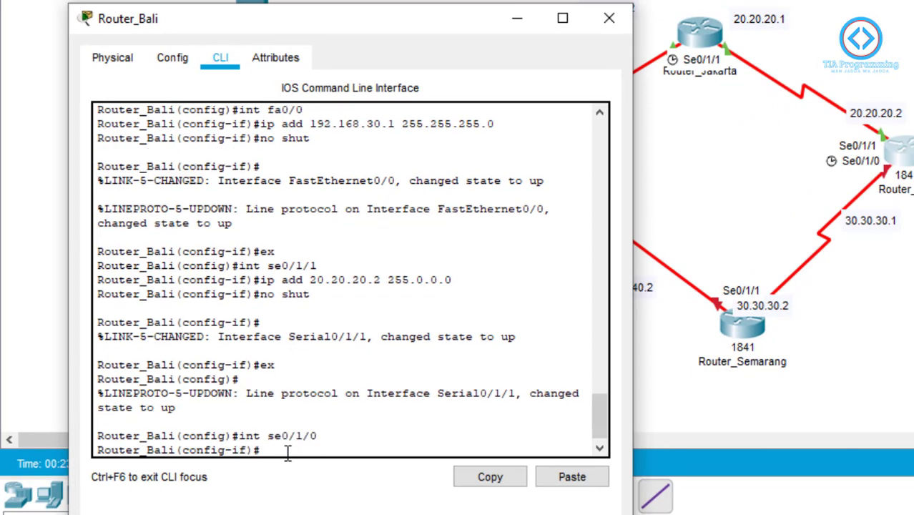
text(ip add 30.30.30.)
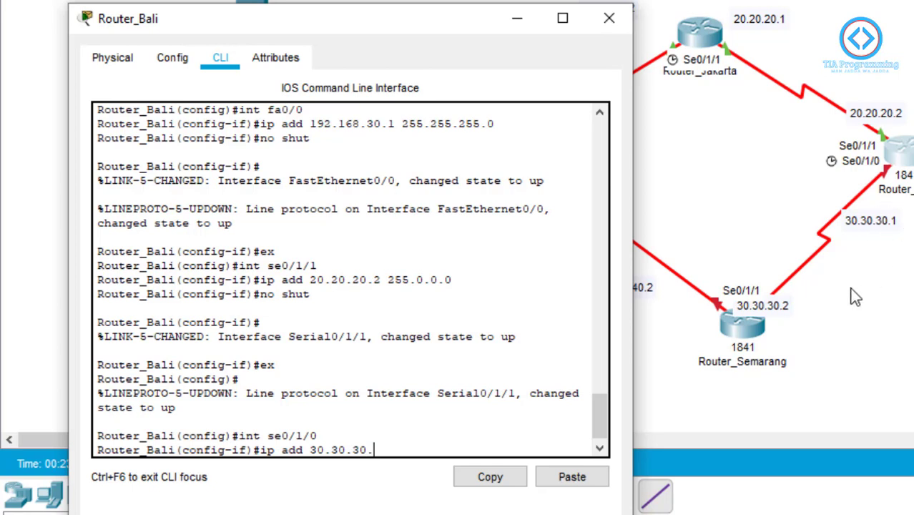
text(255.0.0.0)
key(Return)
- Enable interface se0/1/0 on Router_Bali, return to global configuration mode and close the router's window
text(no shut)
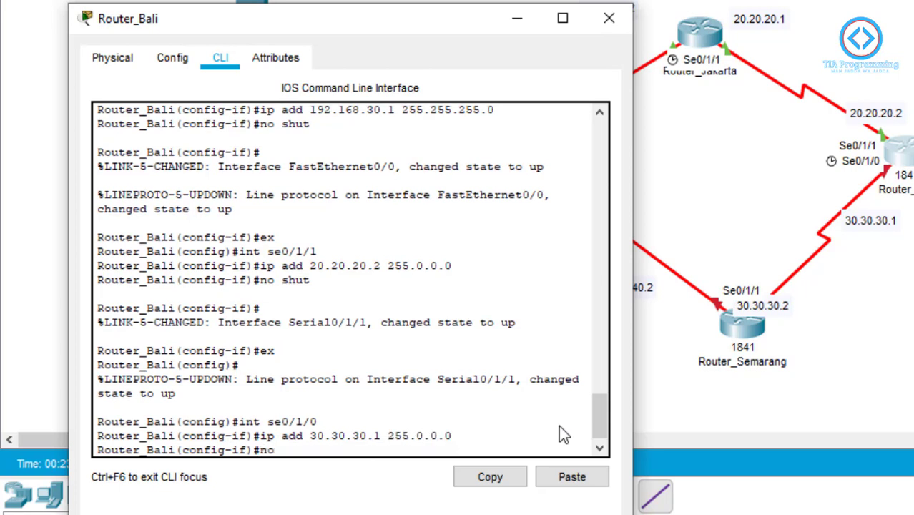
key(Return)
key(Return)
text(ex)
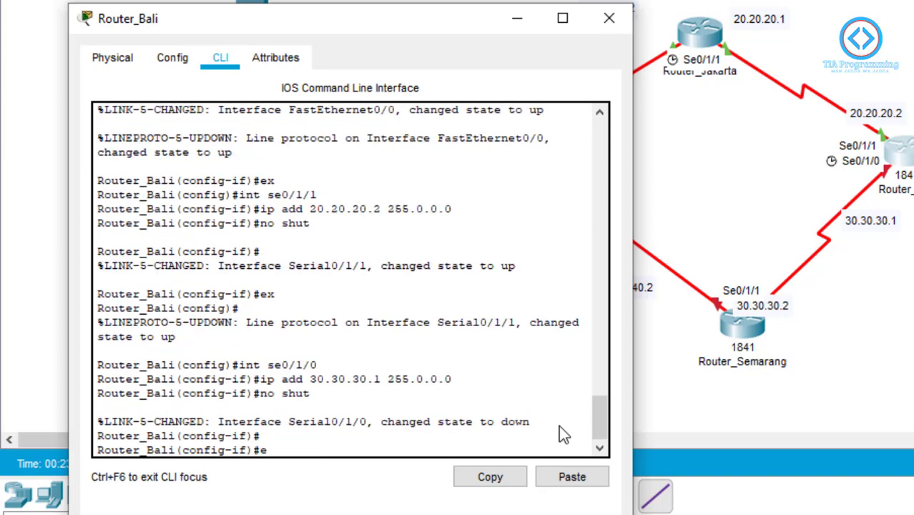
key(Return)
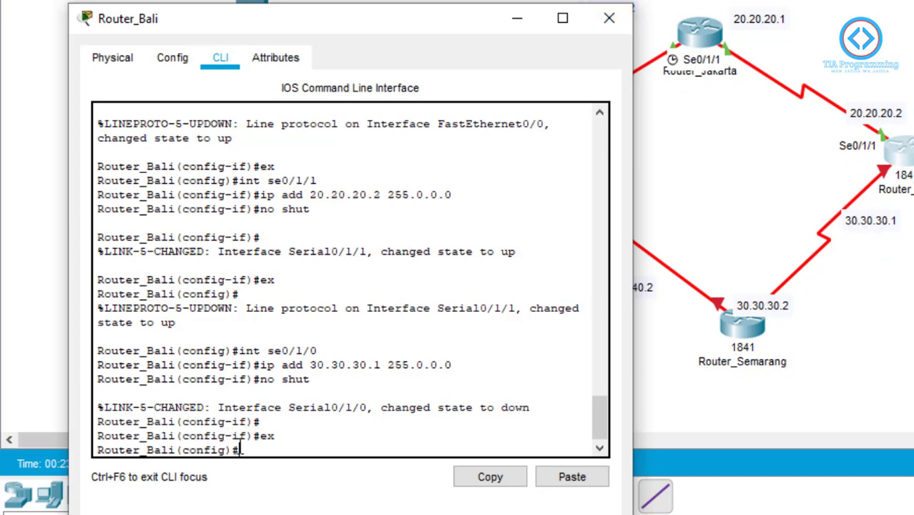
drag(244, 449, 94, 445)
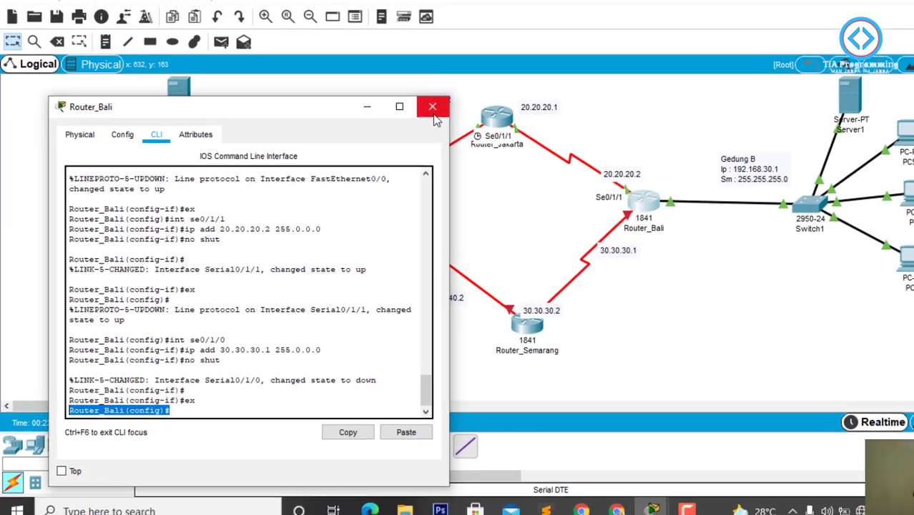
click(433, 106)
- Arrange the address labels so 30.30.30.1 sits below Router_Bali and 40.40.40.2 and 30.30.30.2 flank Router_Semarang
drag(633, 254, 656, 250)
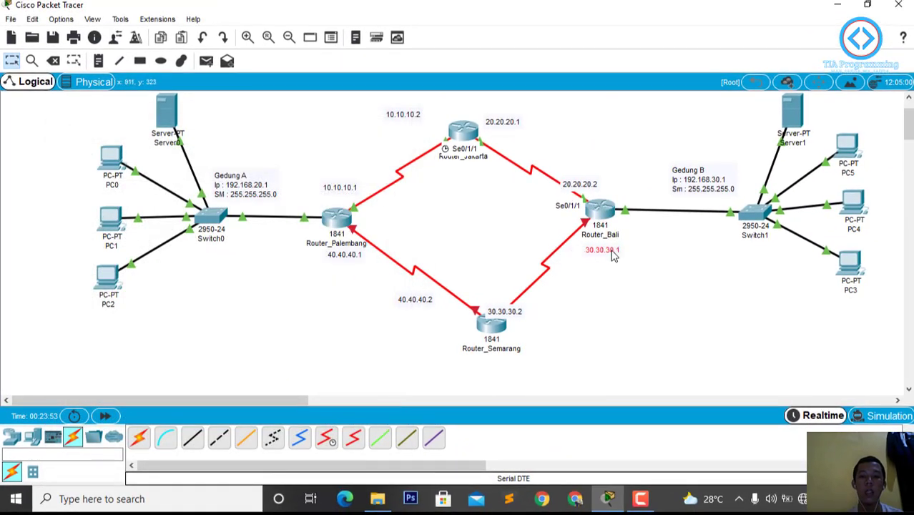
click(605, 296)
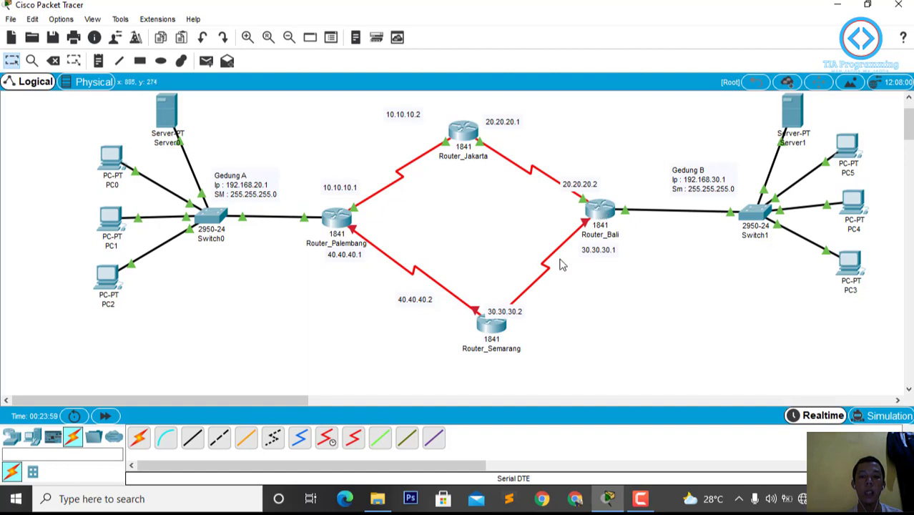
drag(506, 317, 541, 322)
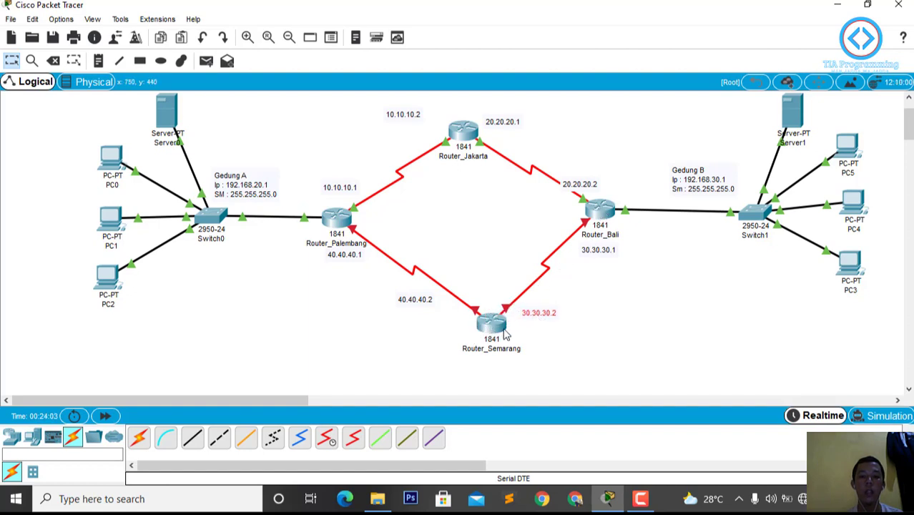
drag(414, 302, 440, 319)
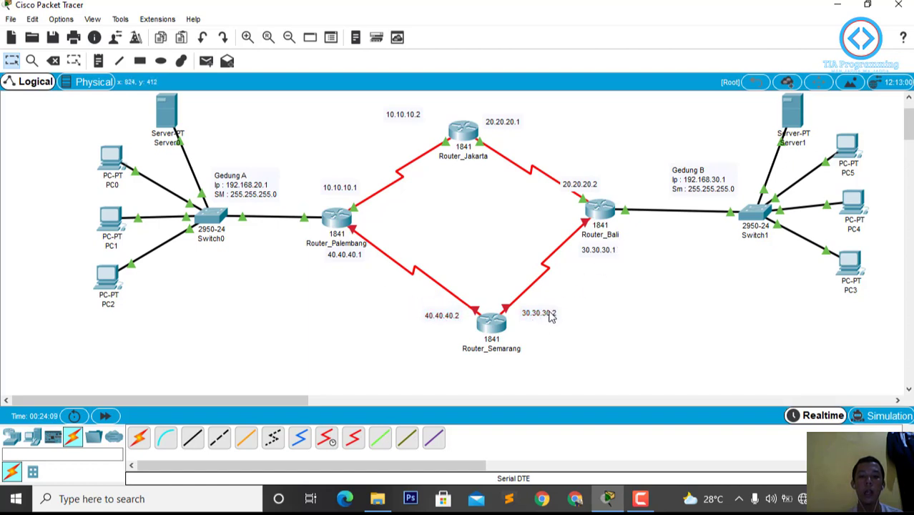
- Open the command line of Router_Semarang and decline the initial configuration dialog
click(491, 324)
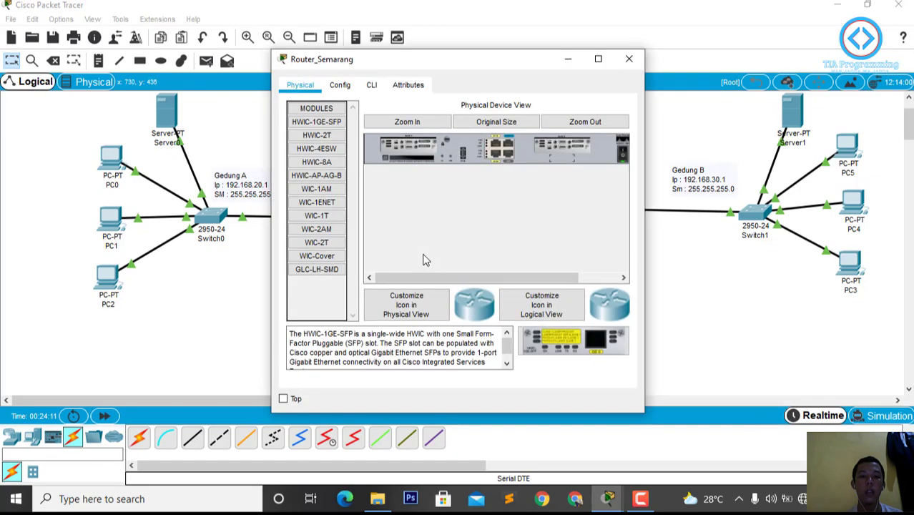
click(371, 85)
drag(467, 61, 255, 88)
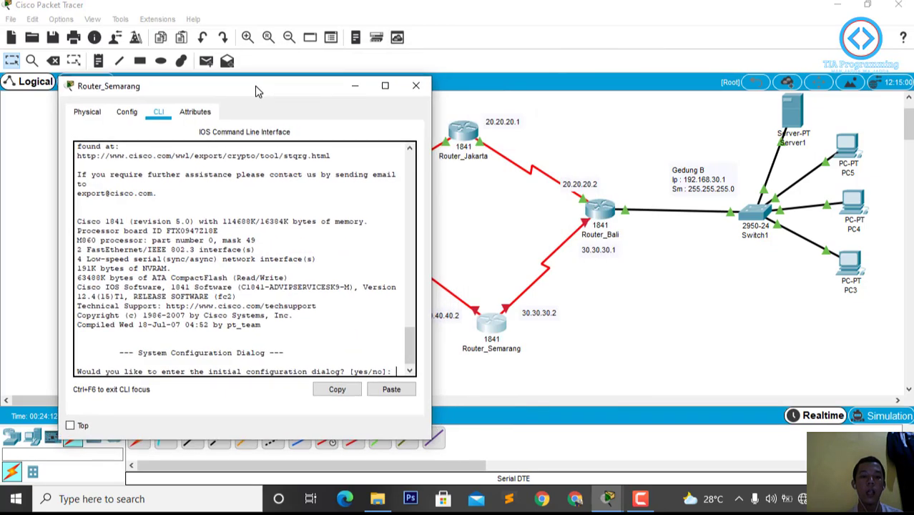
text(no)
key(Return)
key(Return)
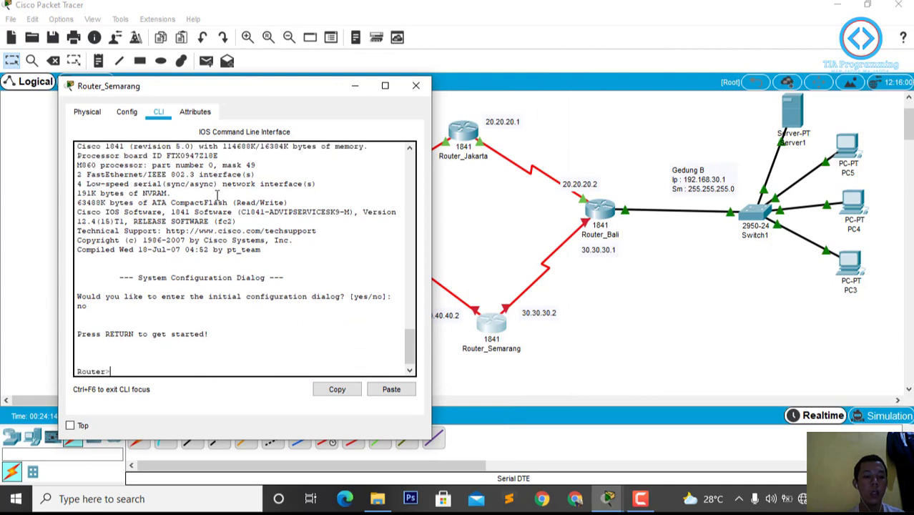
- Enter global configuration mode on the Semarang router and set its hostname to Router_Semarang
text(ena)
key(Return)
text(conf t)
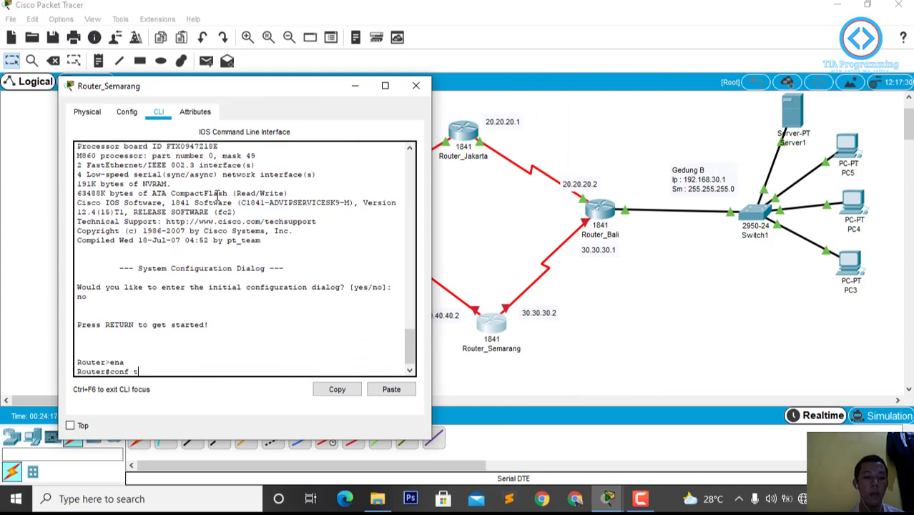
key(Return)
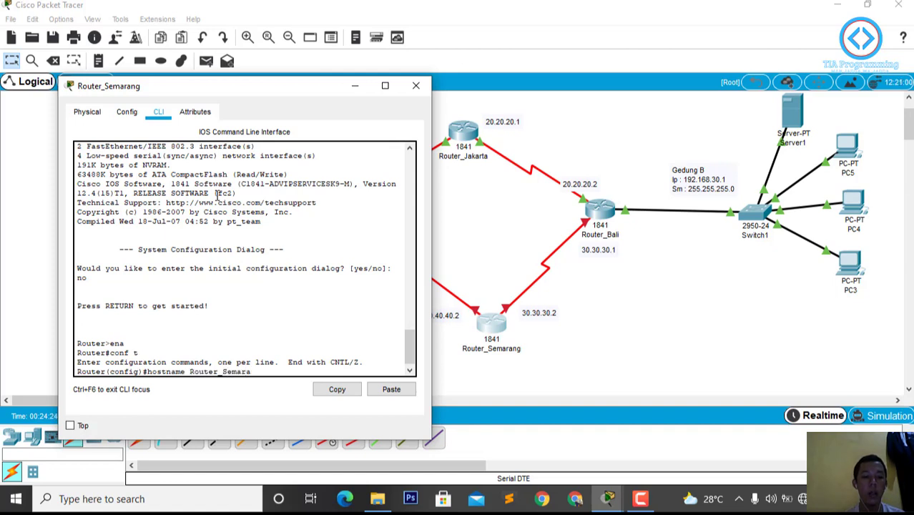
text(hostname Router_Semarang)
key(Return)
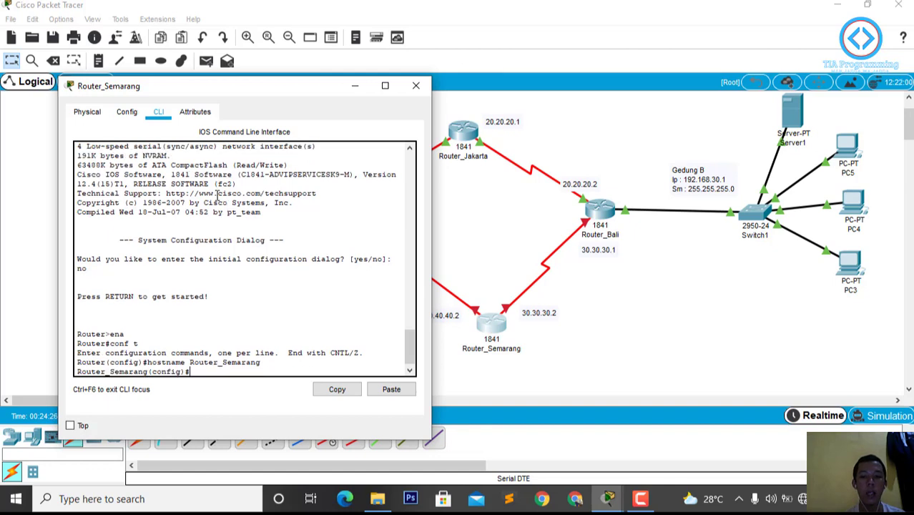
- Enter interface configuration for se0/1/1 on Router_Semarang and assign it 30.30.30.2 with mask 255.0.0.0
click(500, 194)
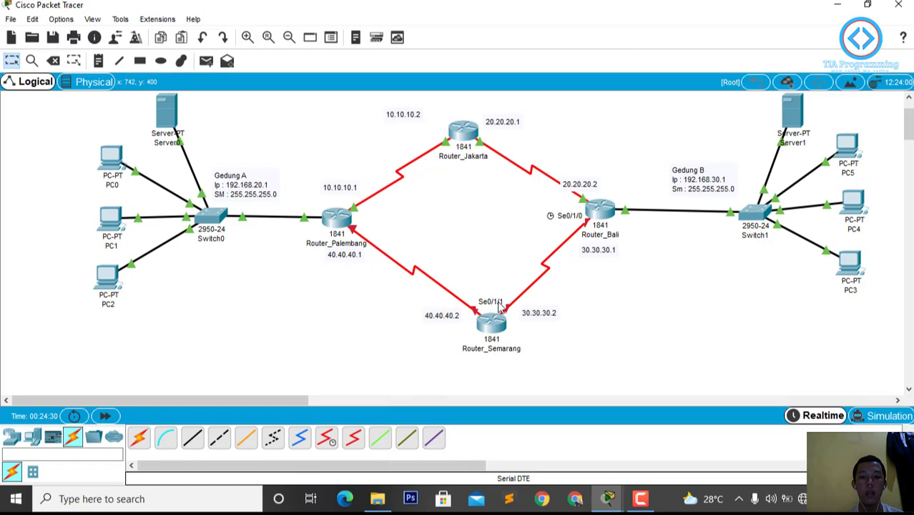
click(493, 321)
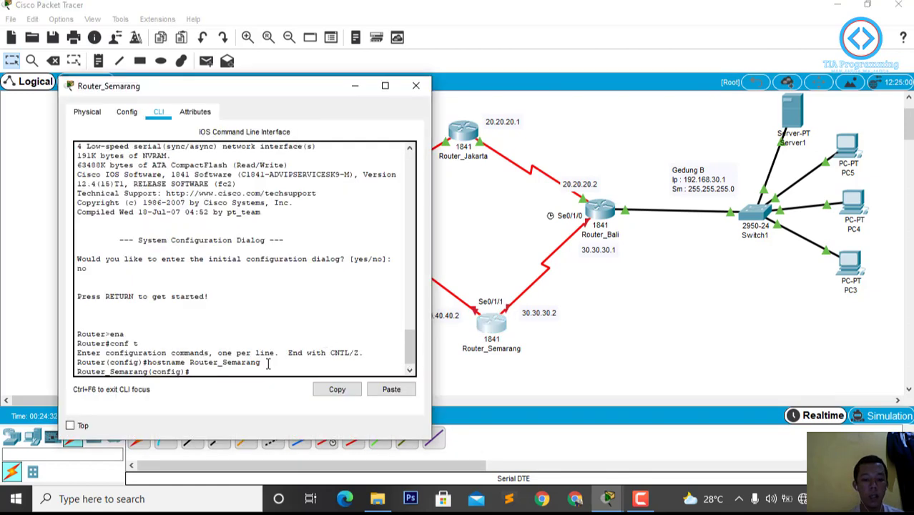
text(int se0)
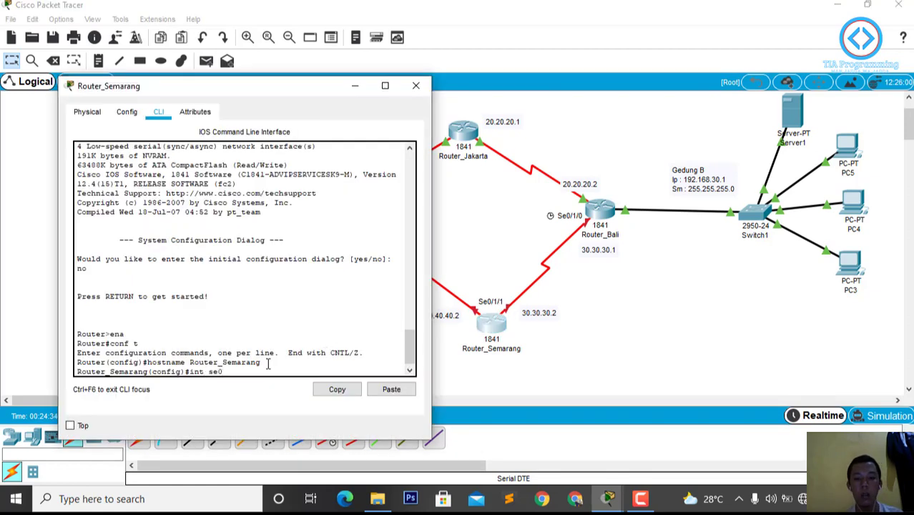
text(/1/1)
key(Return)
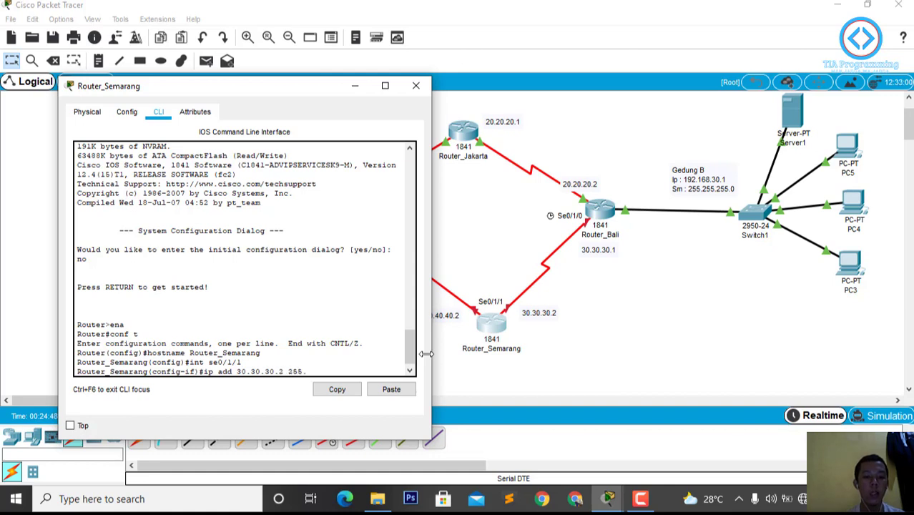
key(Return)
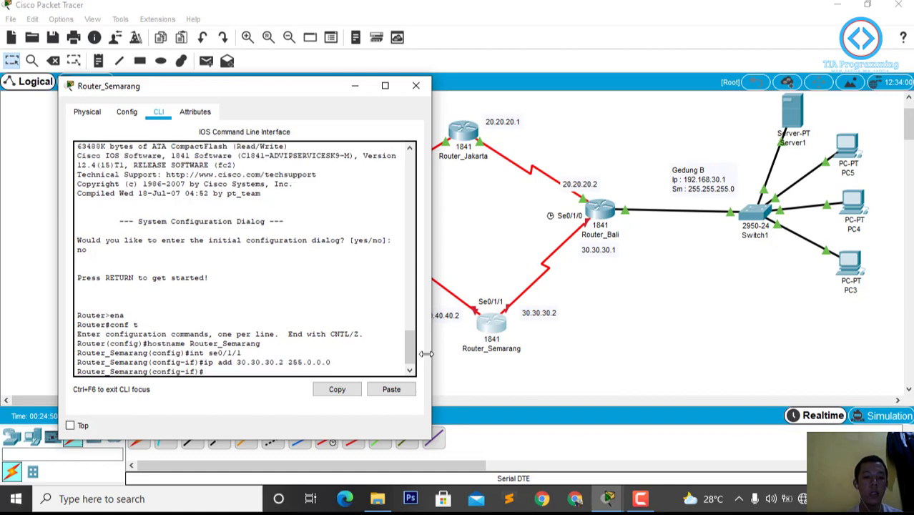
- Enable interface se0/1/1 on Router_Semarang and return to global configuration mode
text(no shut)
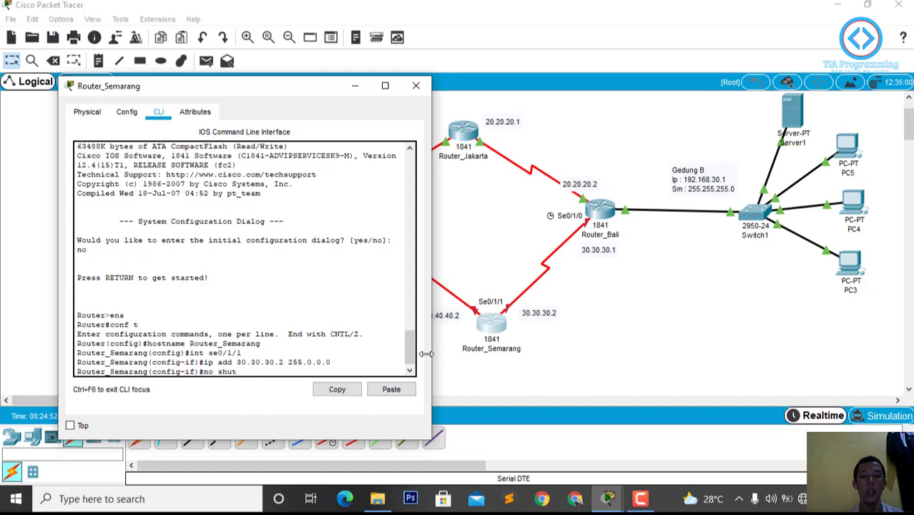
key(Return)
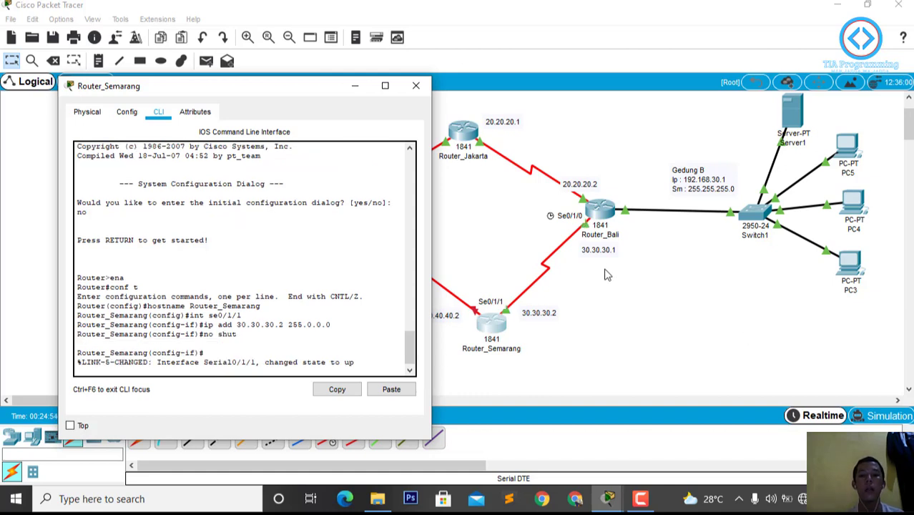
key(Return)
text(ex)
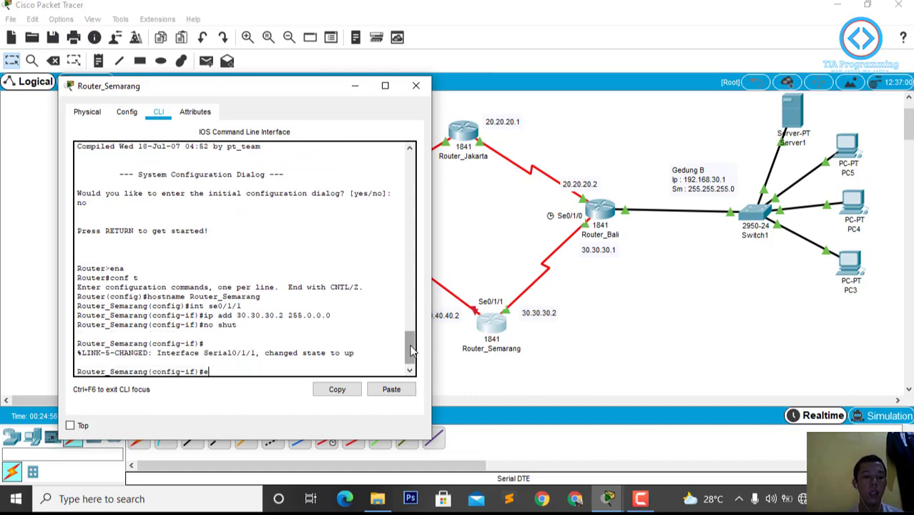
key(Return)
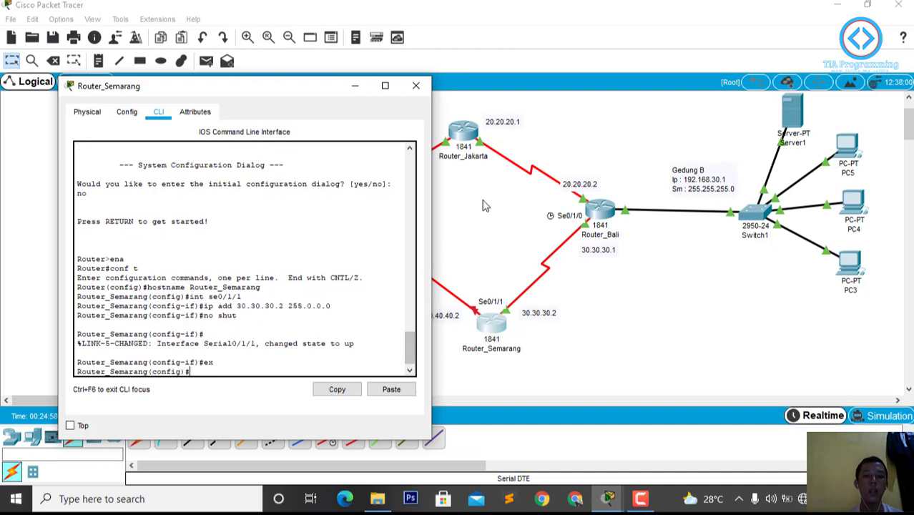
- Shift Router_Semarang and Router_Palembang to read the serial port labels on their shared link, and return to Router_Semarang's command line
click(494, 212)
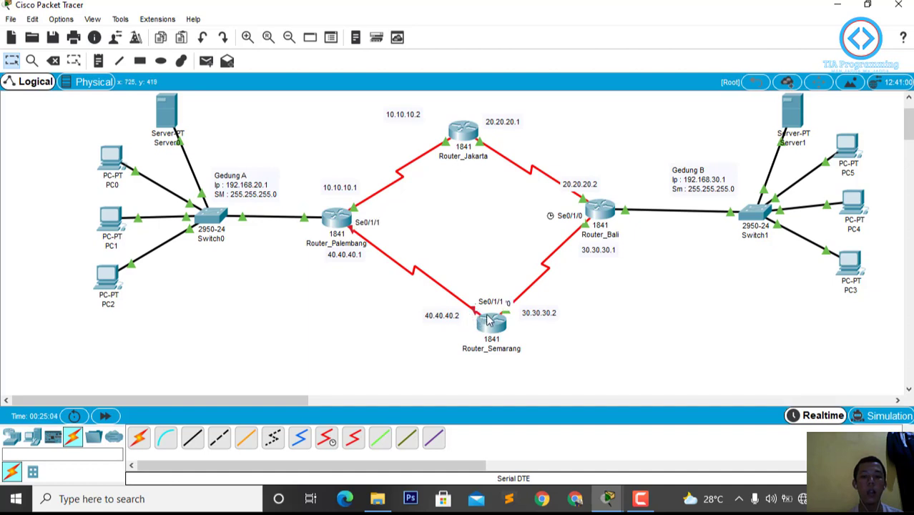
mouse_move(478, 319)
mouse_down()
mouse_move(472, 348)
mouse_move(459, 356)
mouse_move(352, 351)
mouse_move(292, 360)
mouse_move(474, 321)
mouse_move(472, 295)
mouse_move(488, 312)
mouse_up()
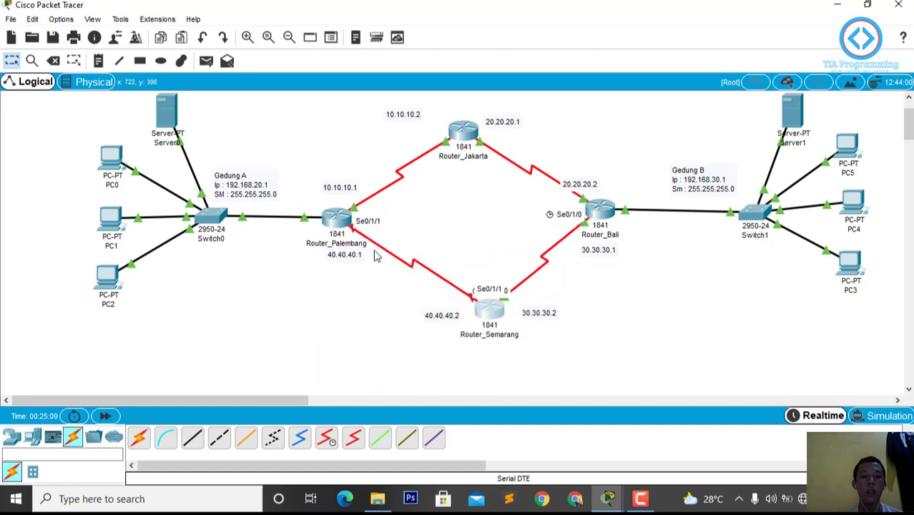
drag(344, 229, 196, 348)
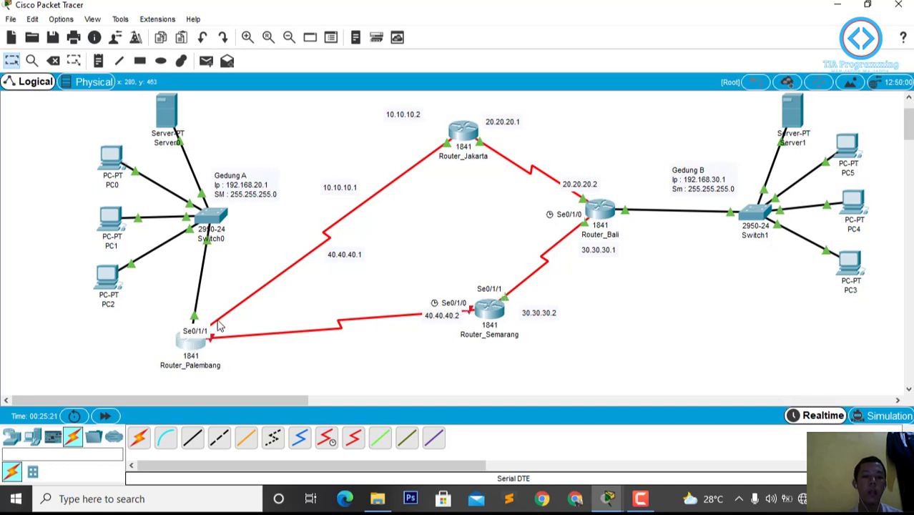
drag(190, 346, 338, 219)
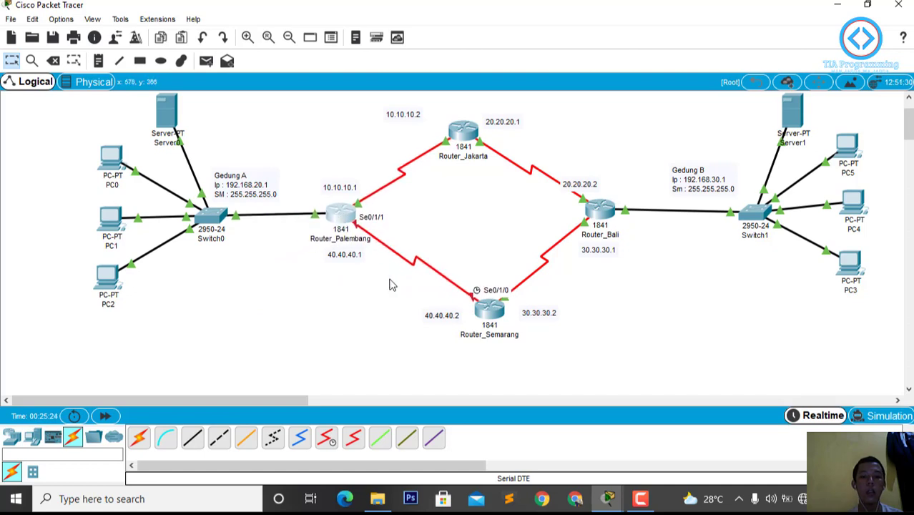
click(500, 312)
key(Return)
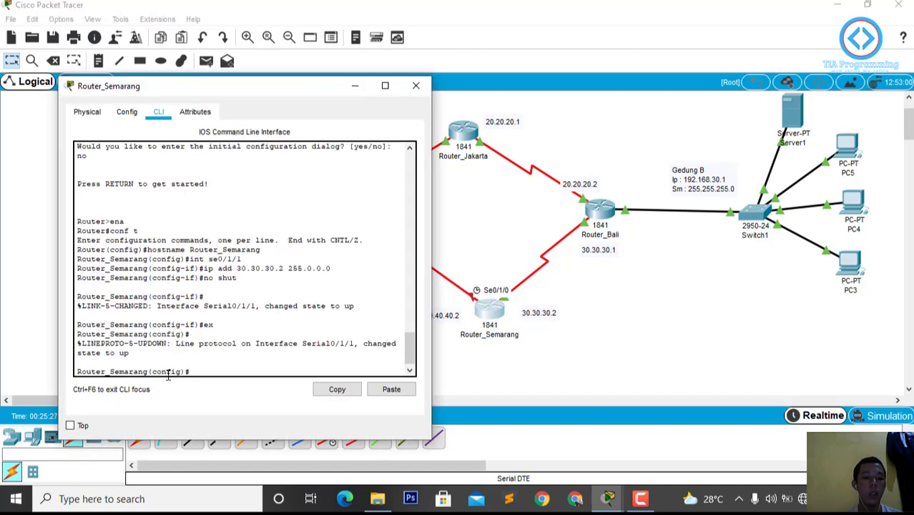
- Assign the IP address 40.40.40.2 with mask 255.0.0.0 to interface se0/1/0 on Router_Semarang
text(int se)
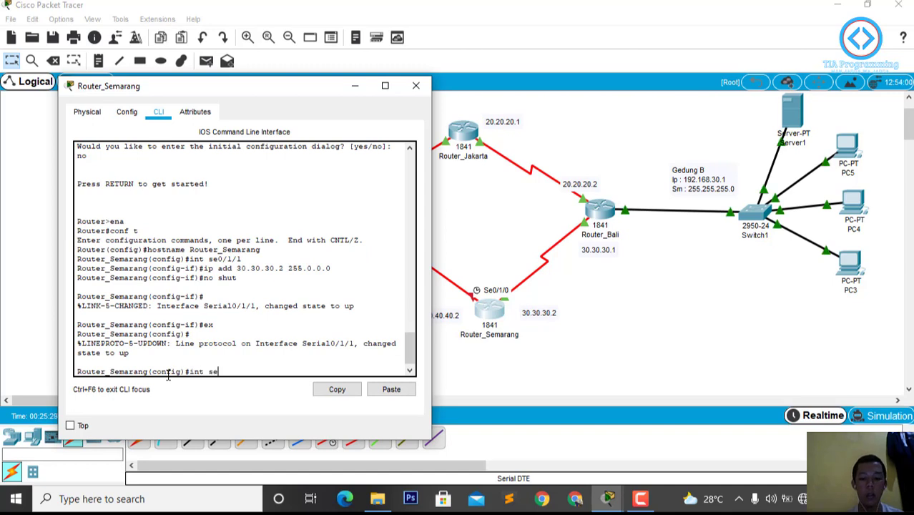
text(0/1/)
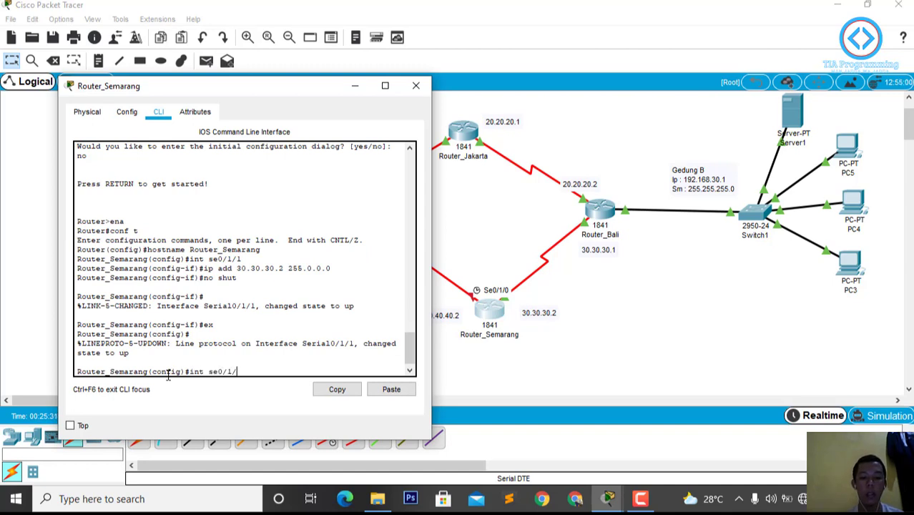
text(0)
key(Return)
text(ip)
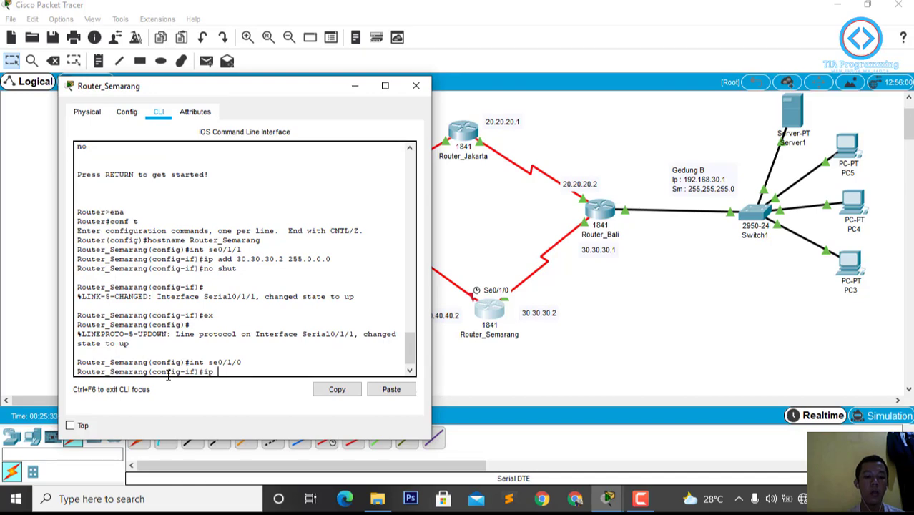
drag(290, 92, 808, 74)
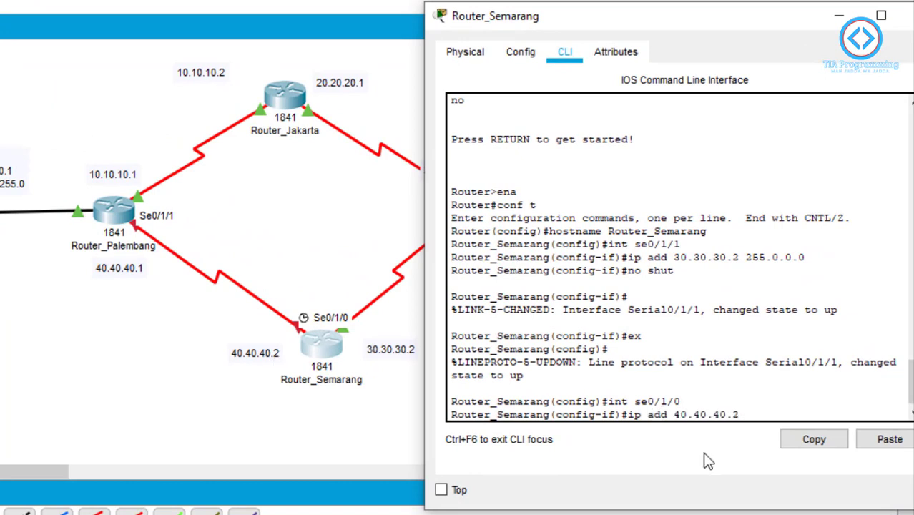
text(55.255.)
key(BackSpace)
key(BackSpace)
key(BackSpace)
key(BackSpace)
text(0.0.0)
key(Return)
- Bring up interface se0/1/0 with no shut, exit interface configuration and close Router_Semarang's window
text(no)
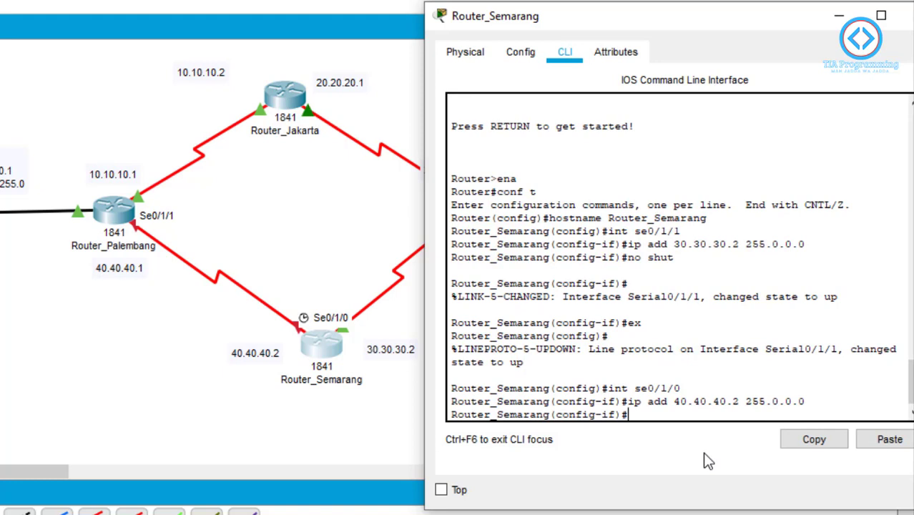
text( shut)
key(Return)
key(Return)
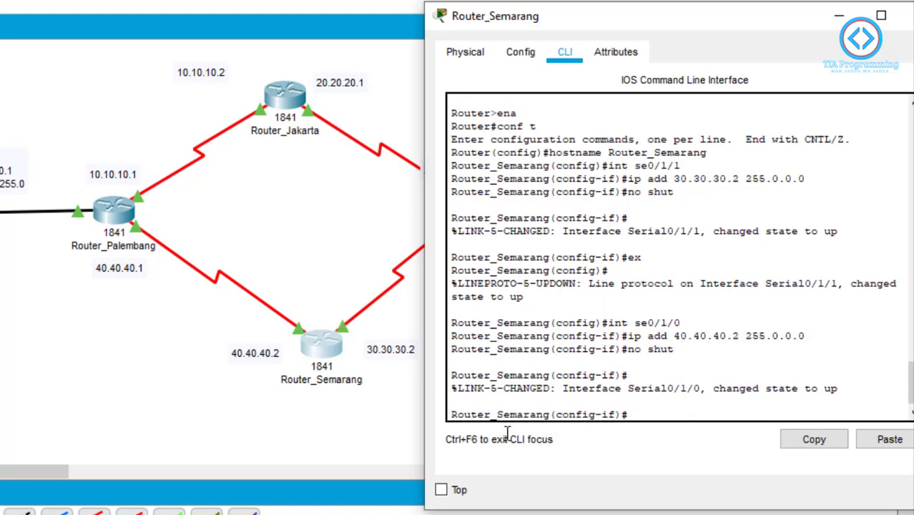
text(ex)
key(Return)
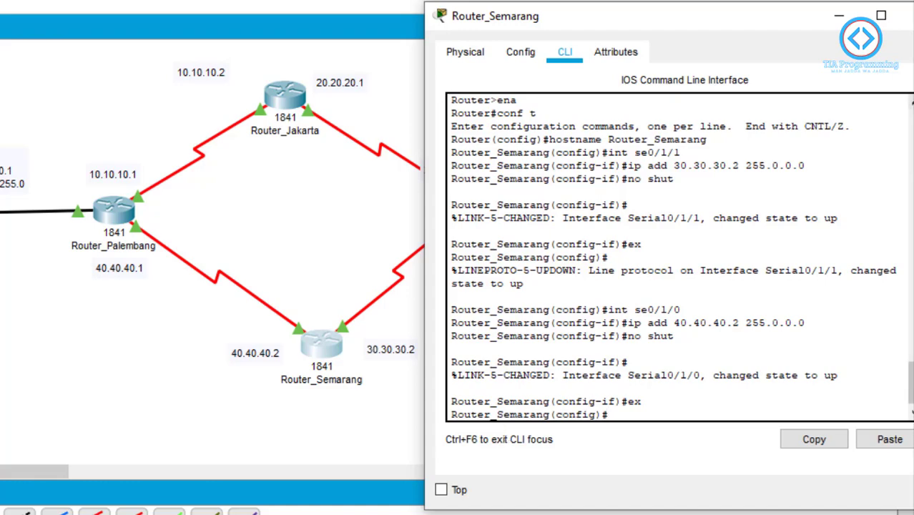
drag(673, 18, 479, 22)
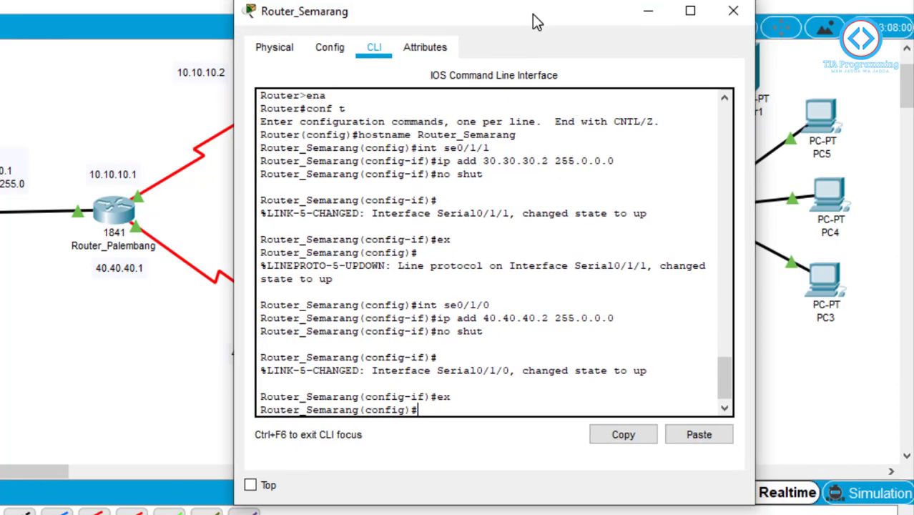
click(737, 10)
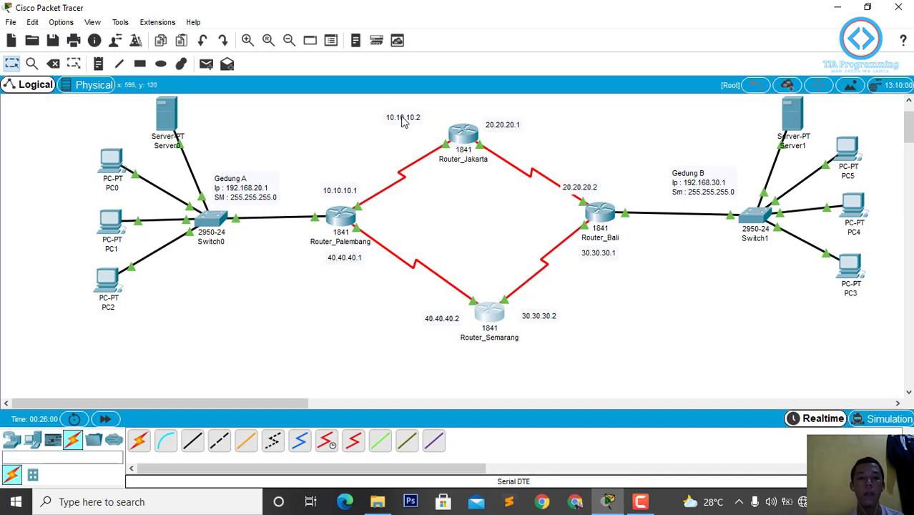
- Move the 10.10.10.2 address label closer to Router_Jakarta
drag(407, 123, 421, 136)
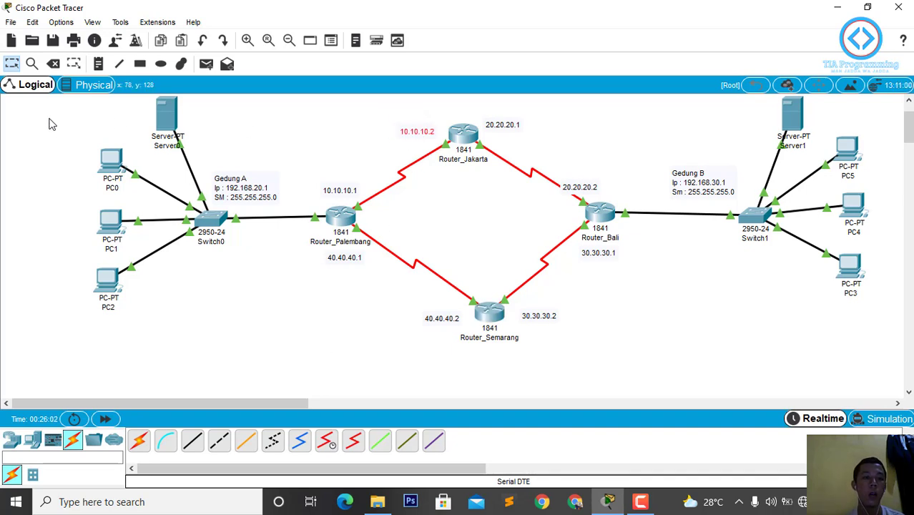
drag(28, 104, 884, 356)
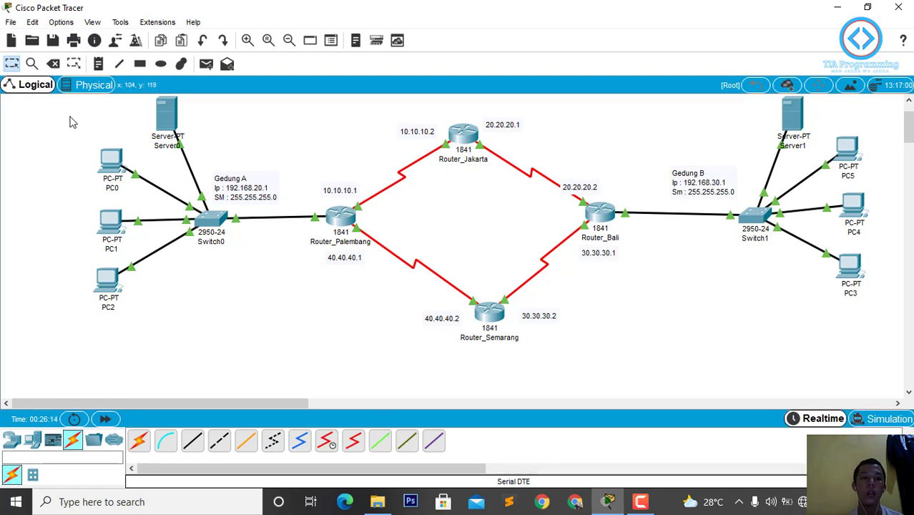
drag(57, 111, 233, 149)
drag(353, 191, 893, 315)
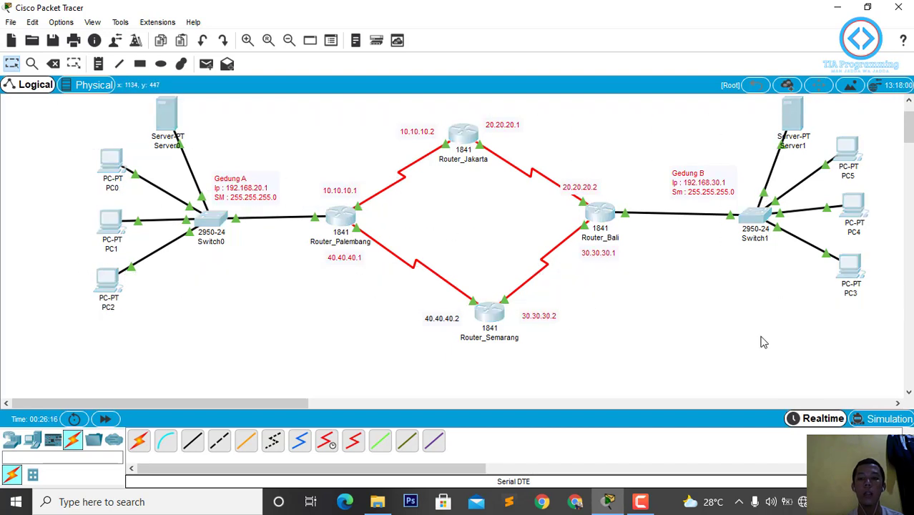
click(760, 336)
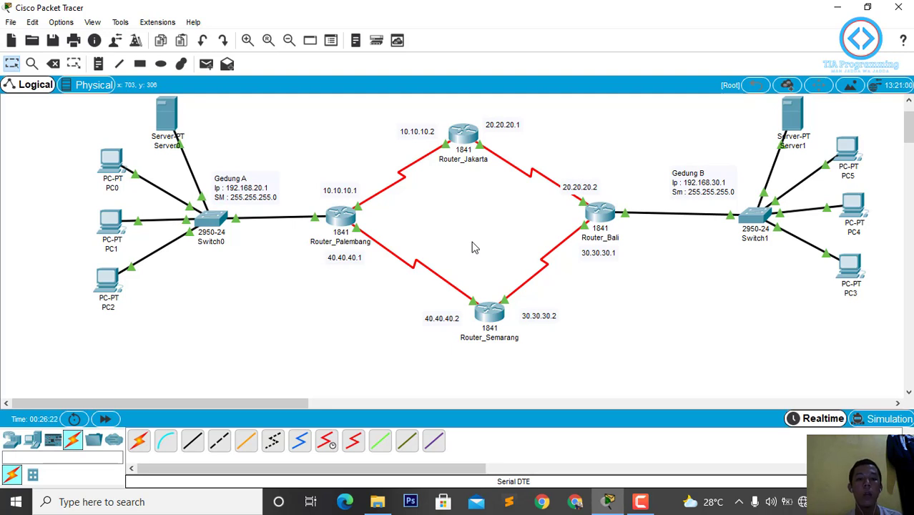
scroll(353, 208, down, 5)
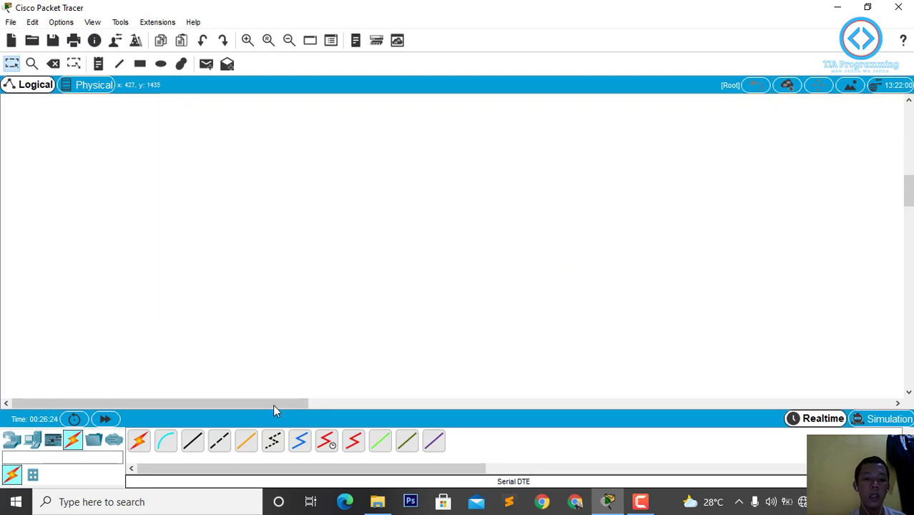
drag(273, 404, 341, 405)
drag(908, 194, 911, 142)
drag(313, 403, 245, 404)
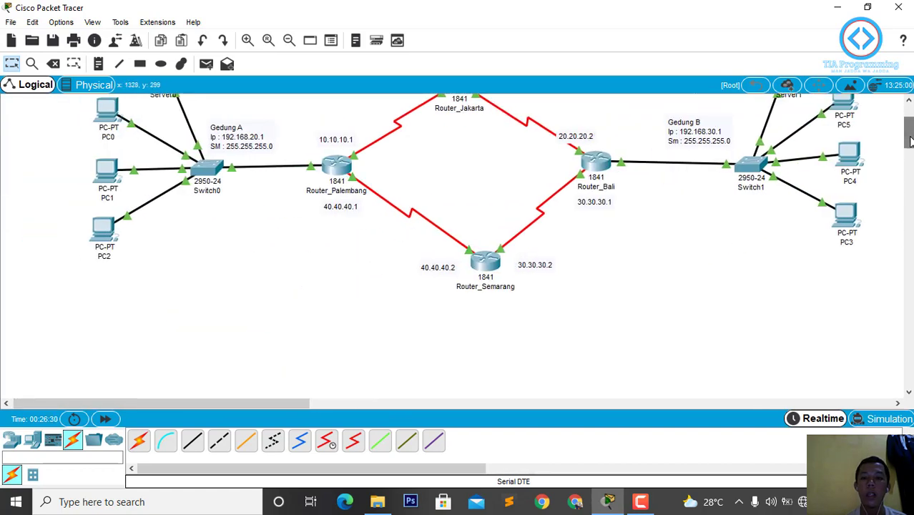
drag(909, 141, 908, 123)
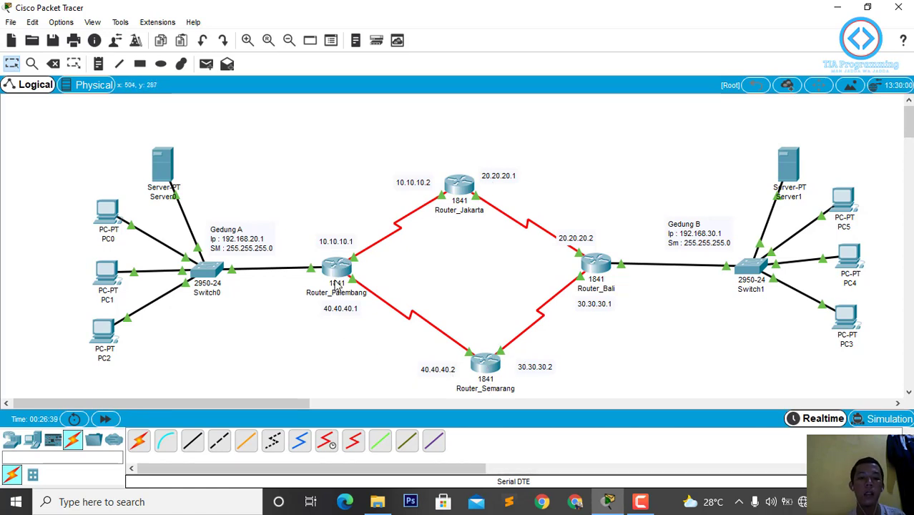
- Add a static route on Router_Palembang to network 20.20.20.0 with mask 255.255.255.0 via next hop 10.10.10.2, and minimize its window
mouse_move(340, 279)
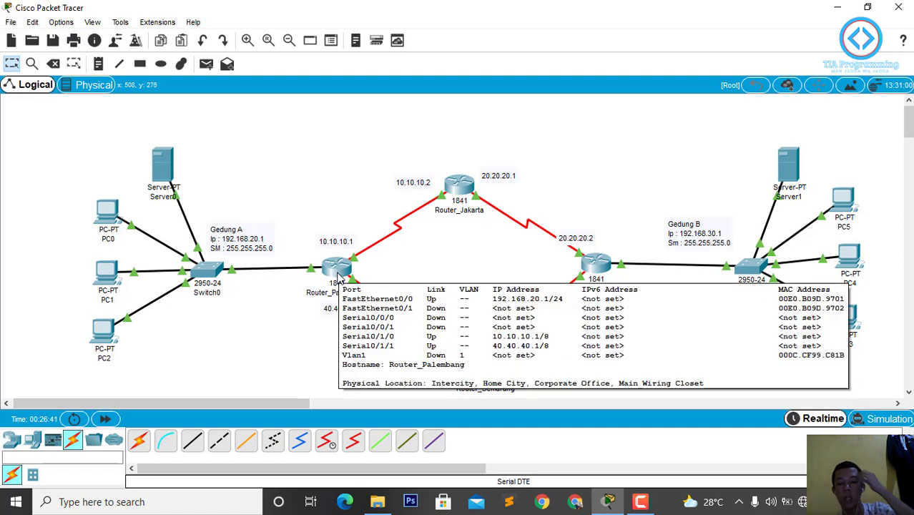
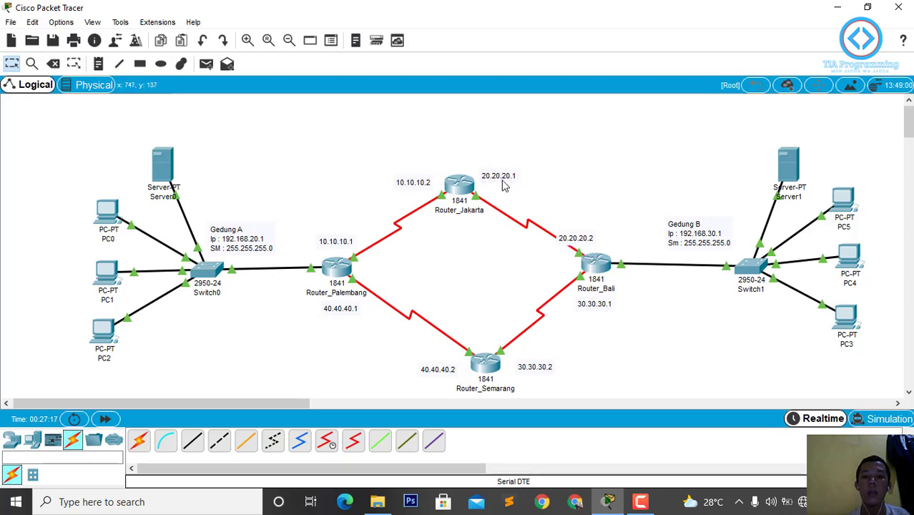
click(339, 269)
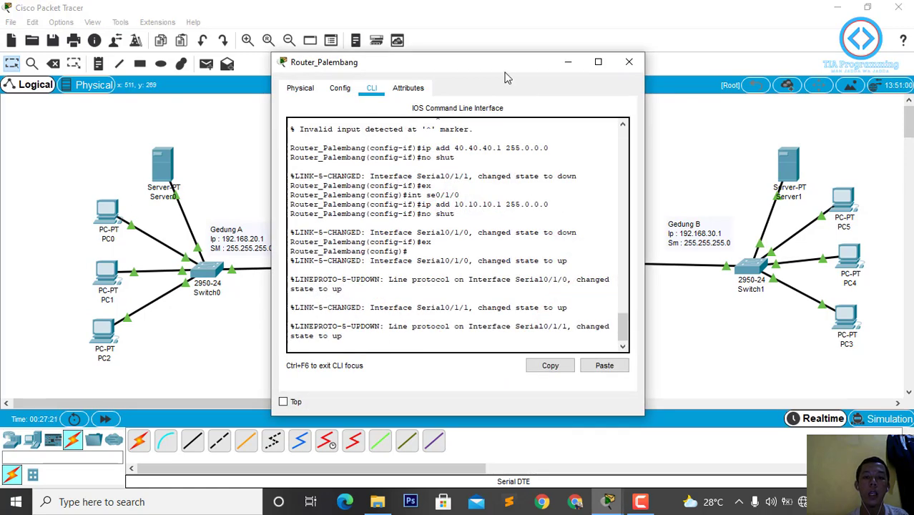
drag(505, 71, 265, 87)
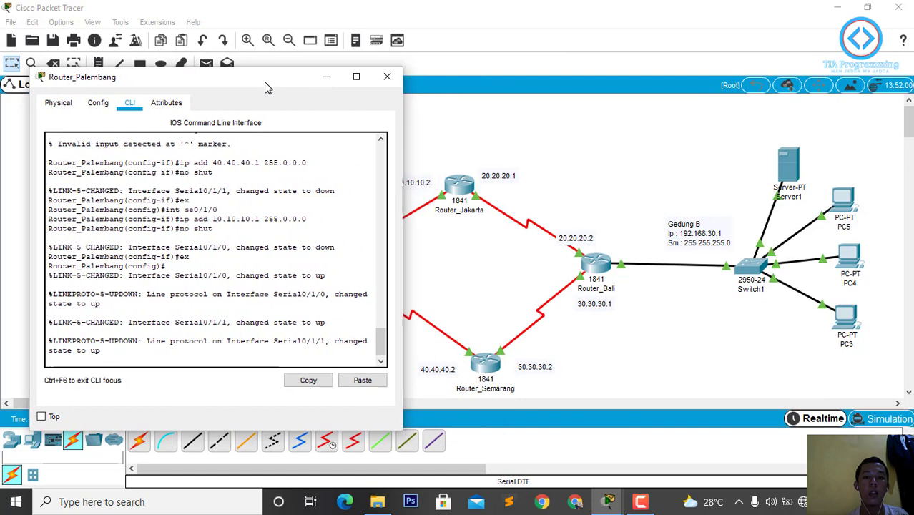
key(Return)
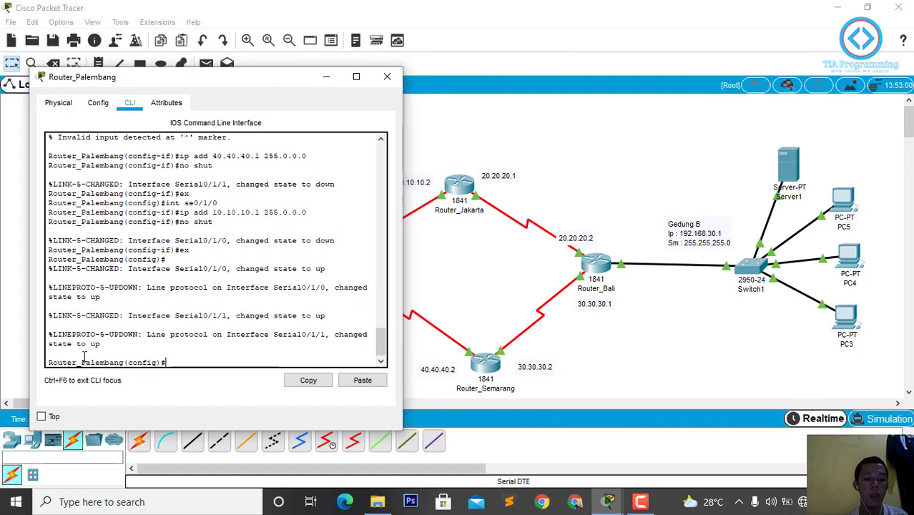
text(ip route 20)
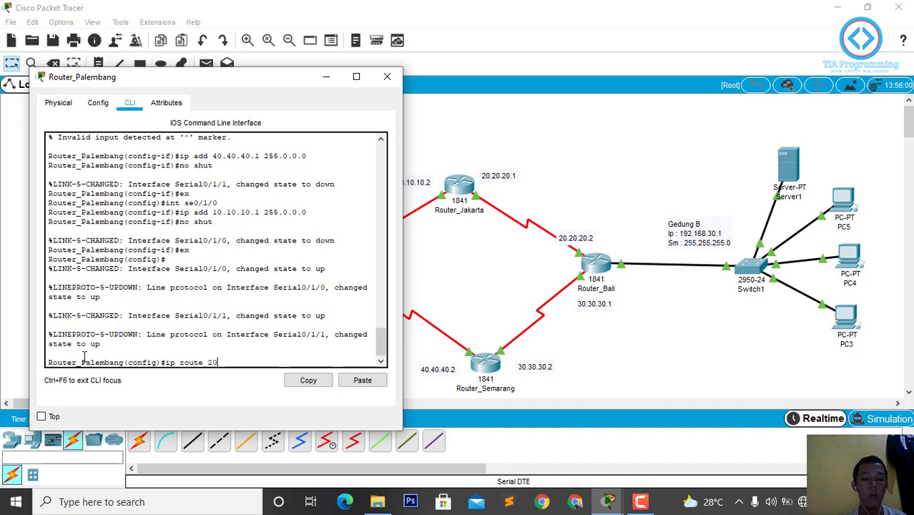
text(.20.20.0)
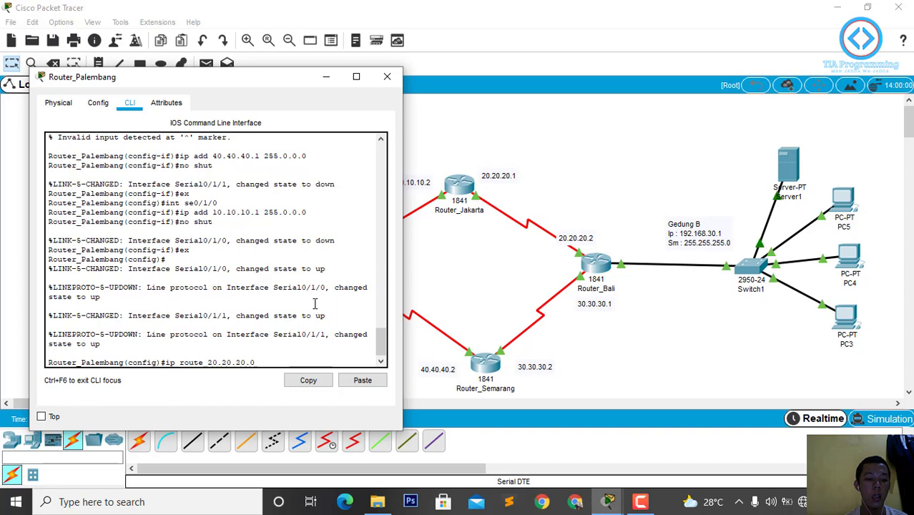
text(255.255.255.0)
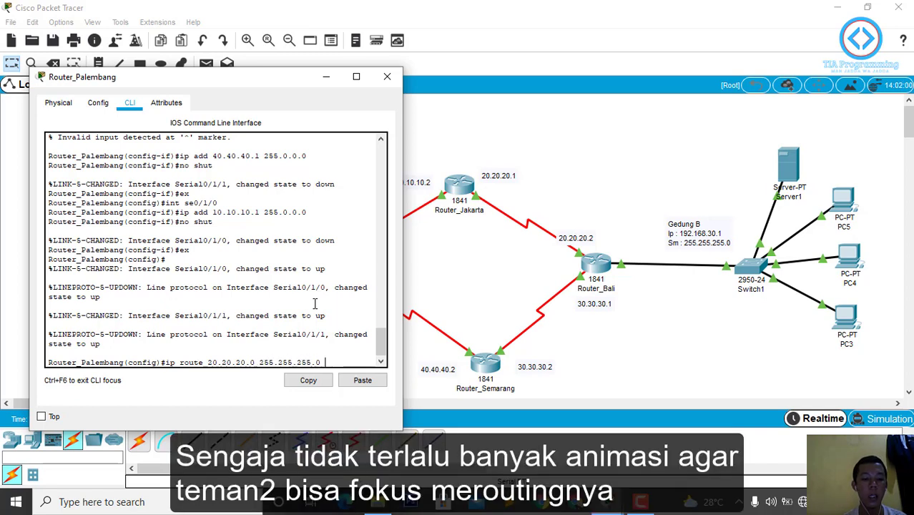
click(326, 76)
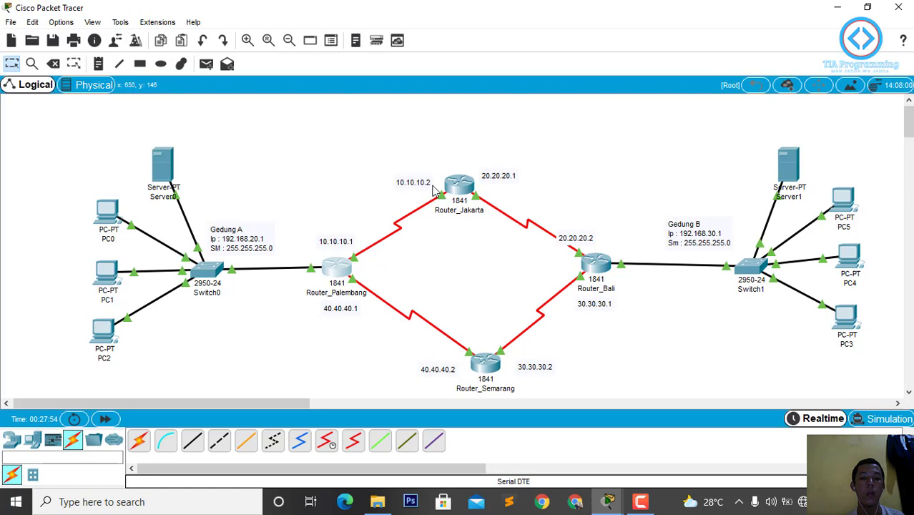
click(345, 267)
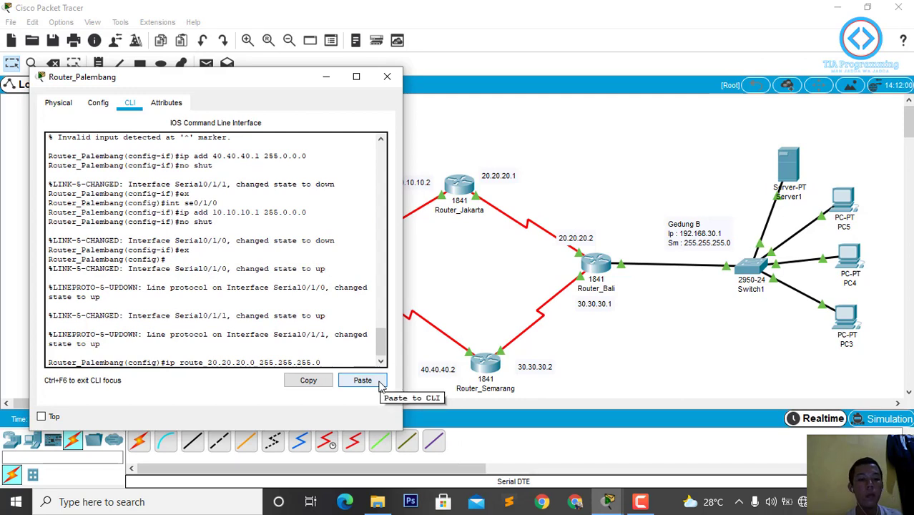
text(10)
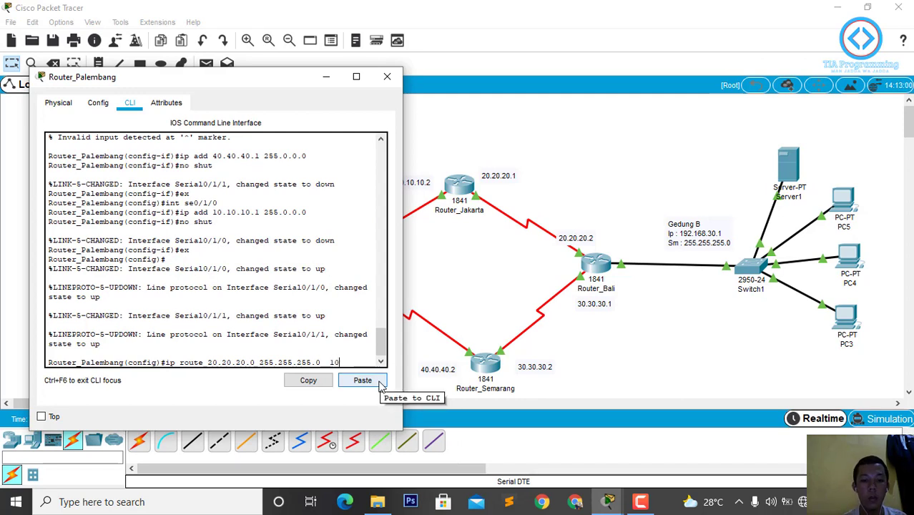
text(.10.10.)
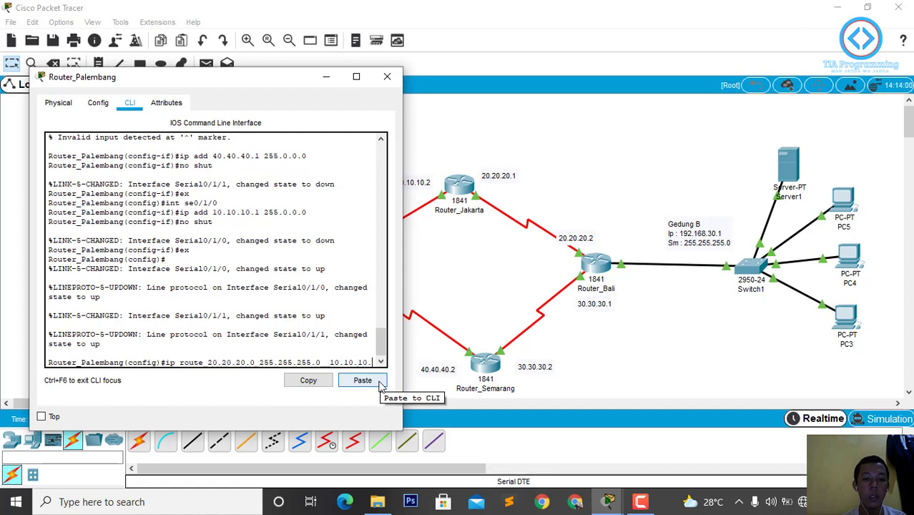
text(2)
key(Return)
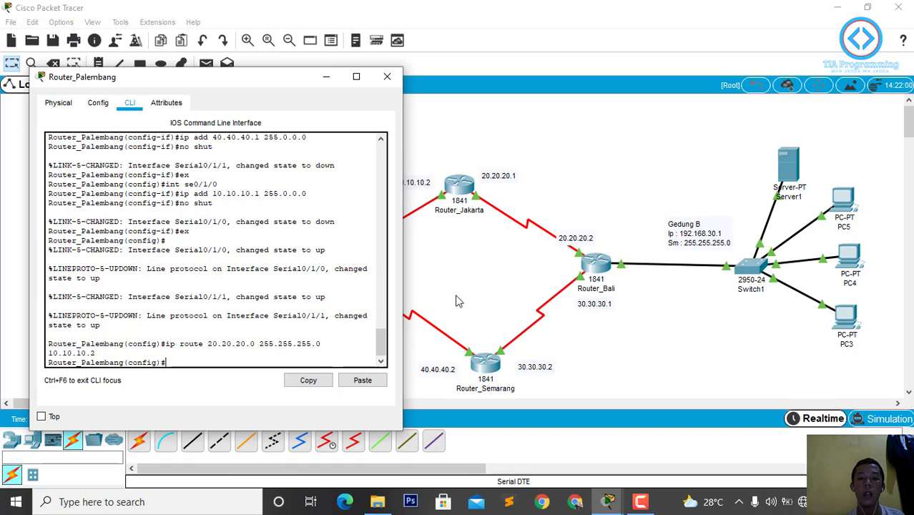
click(326, 77)
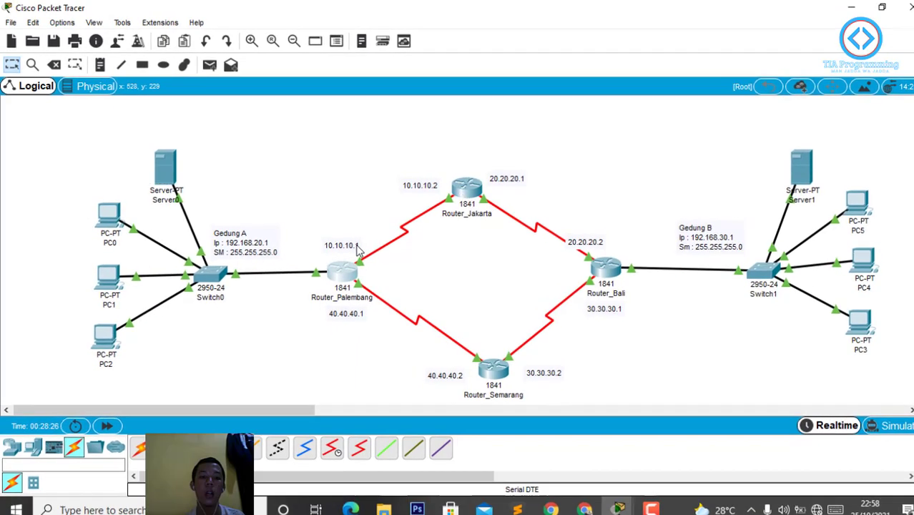
drag(315, 149, 440, 255)
drag(323, 312, 481, 361)
click(516, 269)
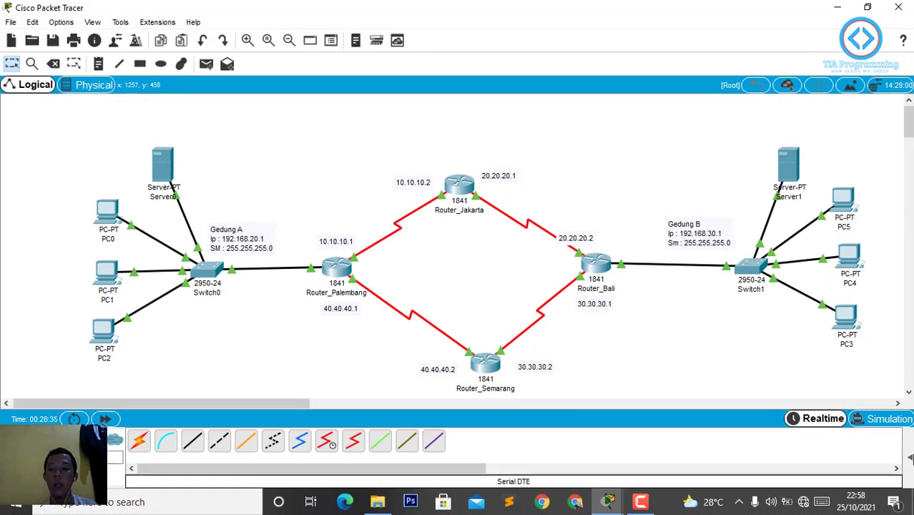
- Show the PDU list and send a simple test PDU from Router_Palembang to Router_Jakarta
click(910, 457)
click(206, 64)
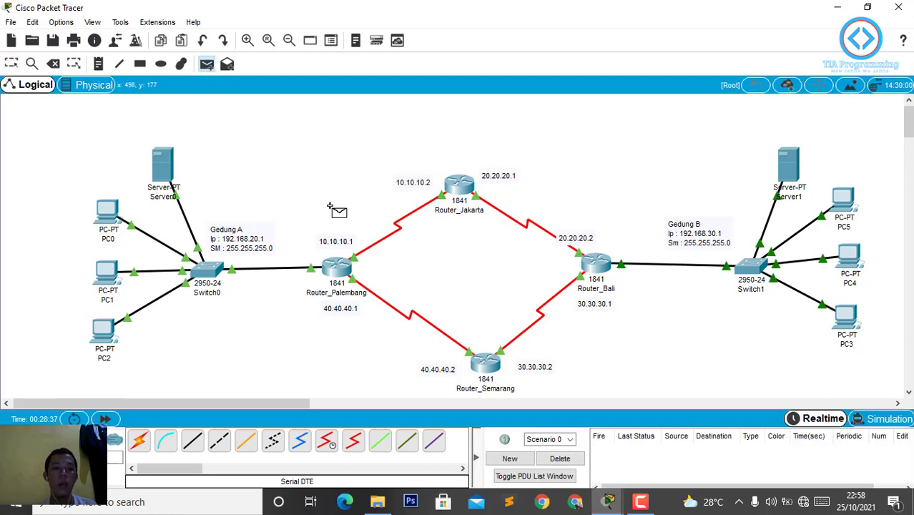
click(337, 266)
click(458, 187)
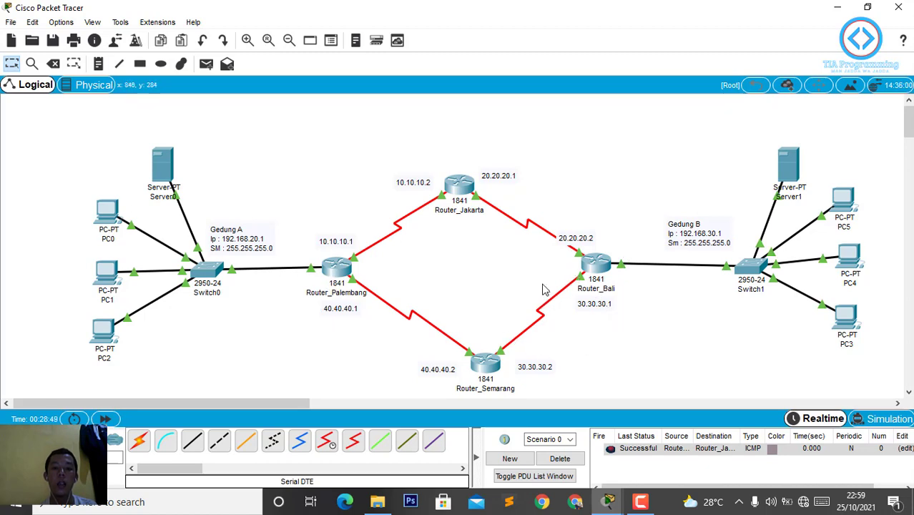
- Start a static route command on Router_Palembang for network 30.30.30.0 with mask 255.255.255.0, and minimize the router's window
click(337, 269)
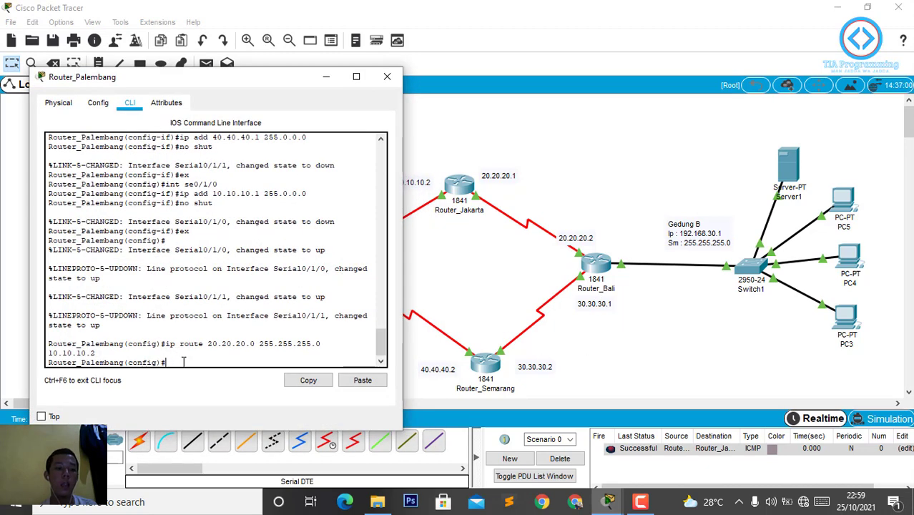
text(ip route )
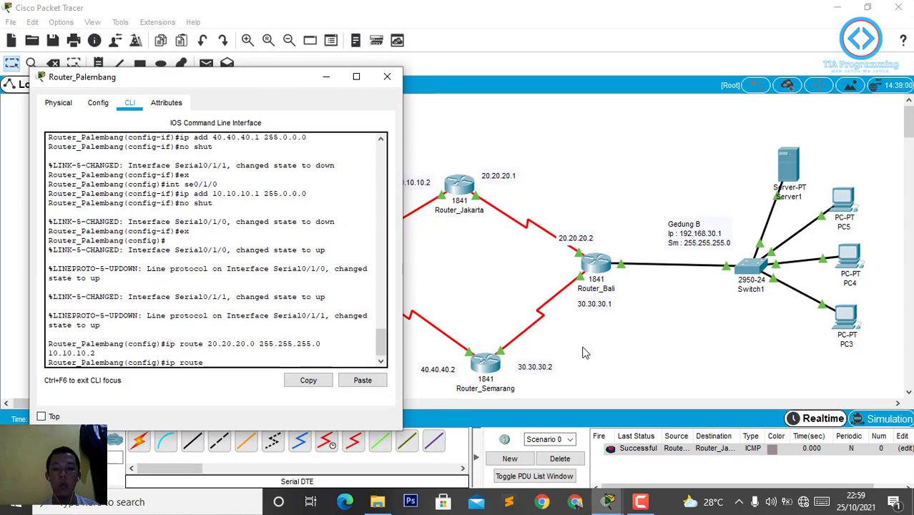
text(30.30.30.0 255.255.255.0)
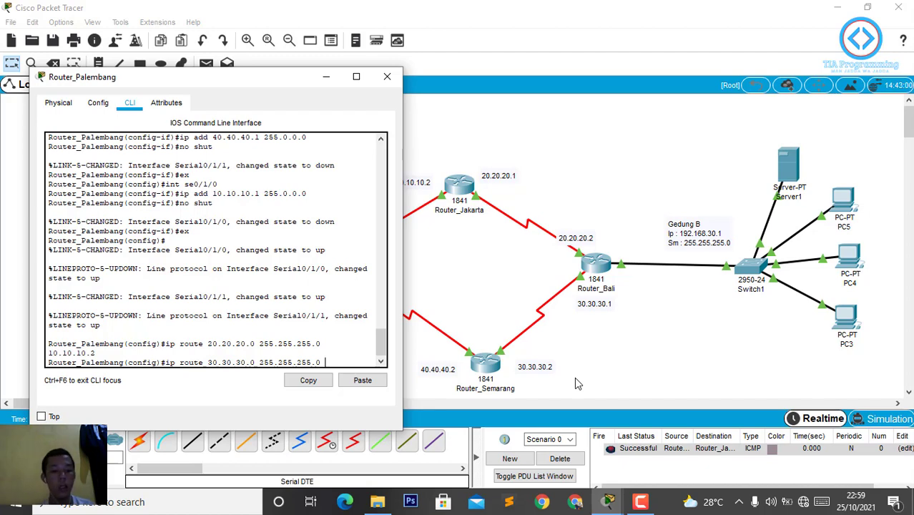
click(326, 76)
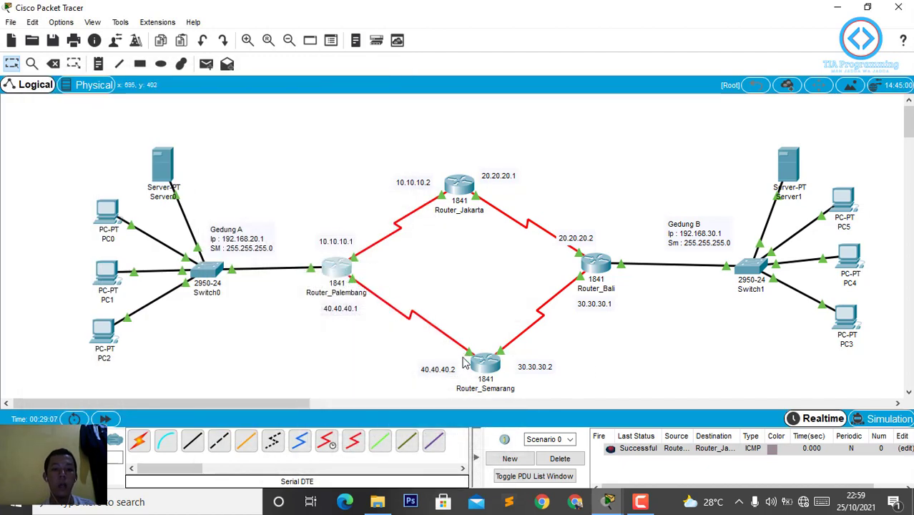
- Move the 40.40.40.2 address label closer to Router_Semarang, and check that router's interface configuration in its CLI before closing it
drag(433, 376, 445, 373)
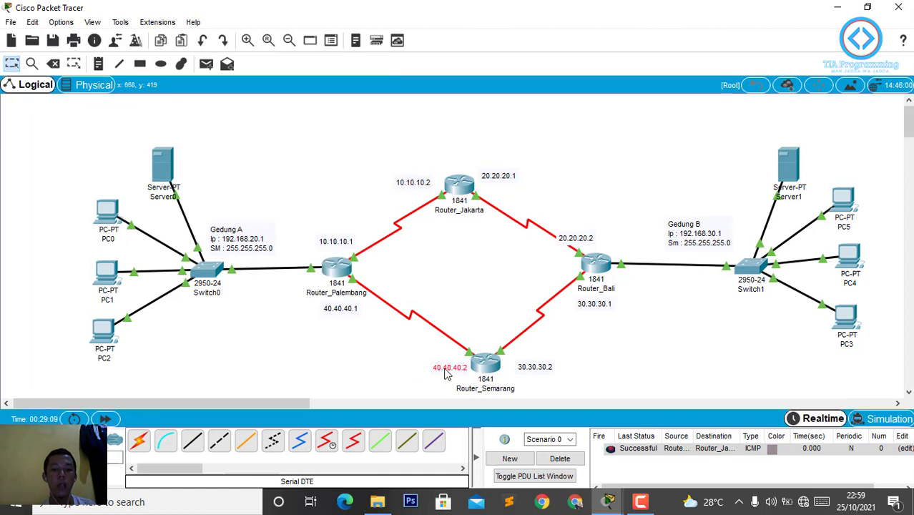
click(485, 362)
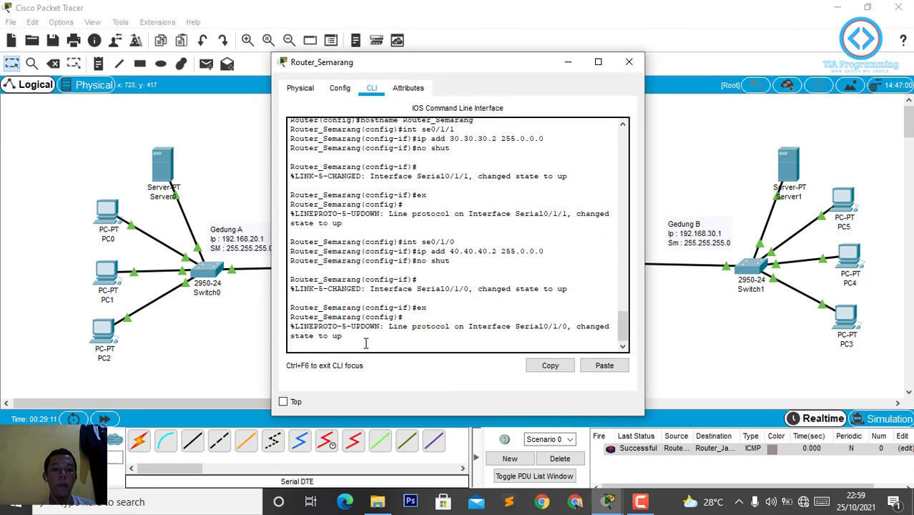
key(Return)
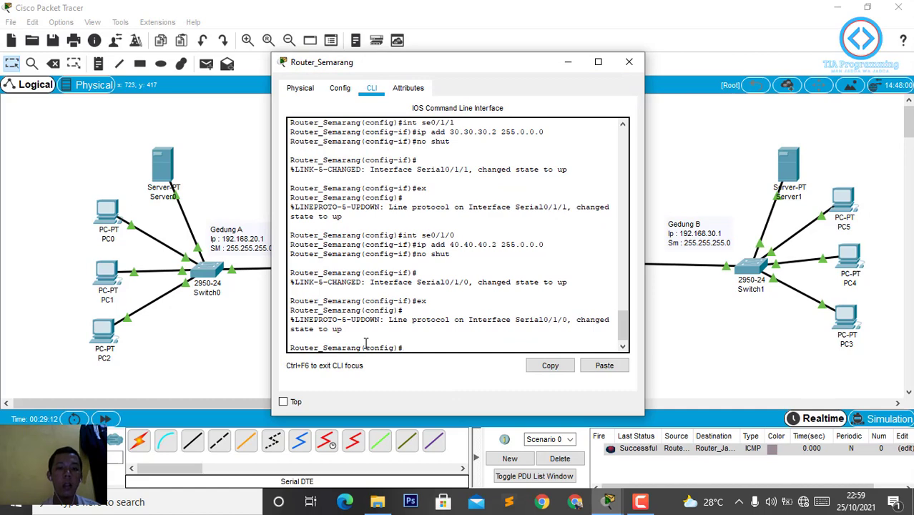
click(629, 62)
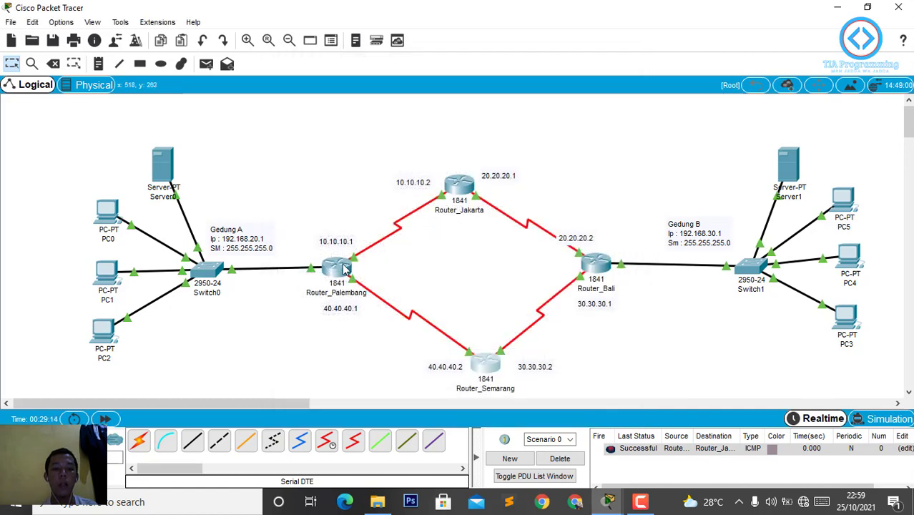
- Complete Router_Palembang's pending 30.30.30.0 static route with next hop 40.40.40.2
click(338, 273)
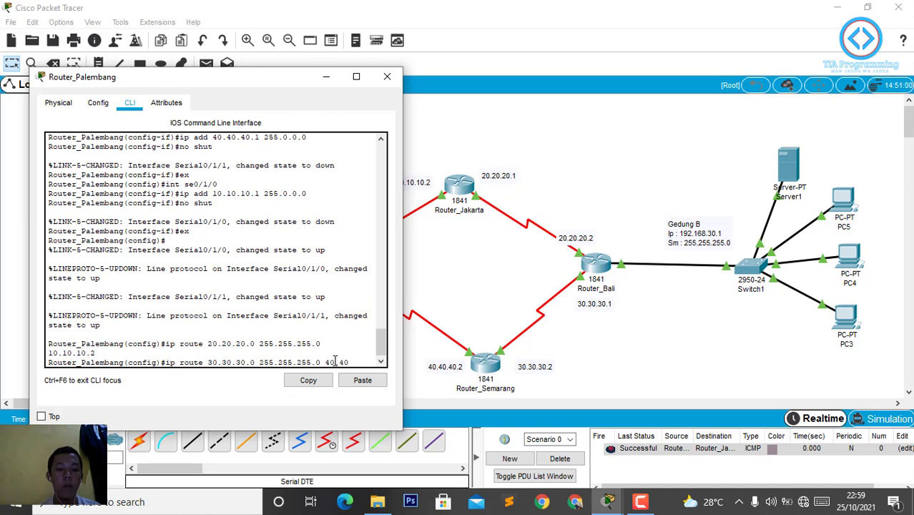
text(40.2)
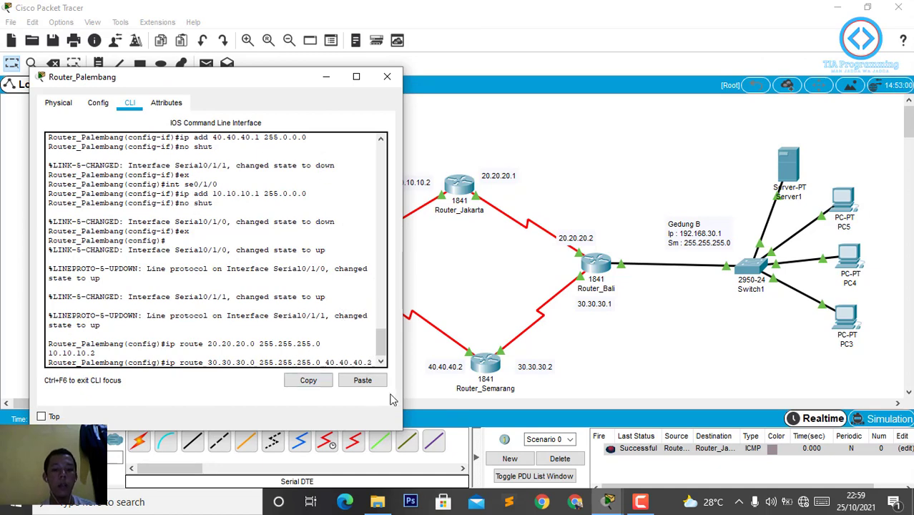
key(Return)
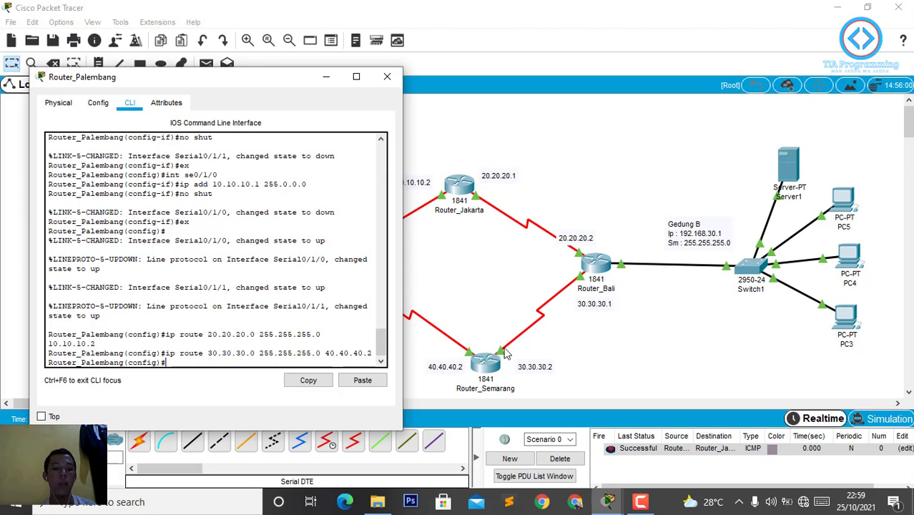
- Add a static route on Router_Palembang to network 192.168.30.0 with mask 255.255.255.0 via next hop 10.10.10.2
text(ip rou)
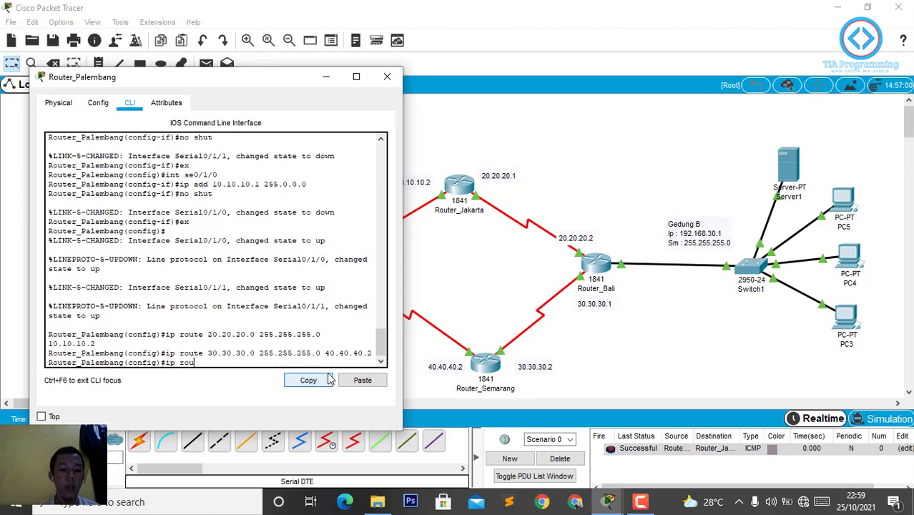
text(te 192)
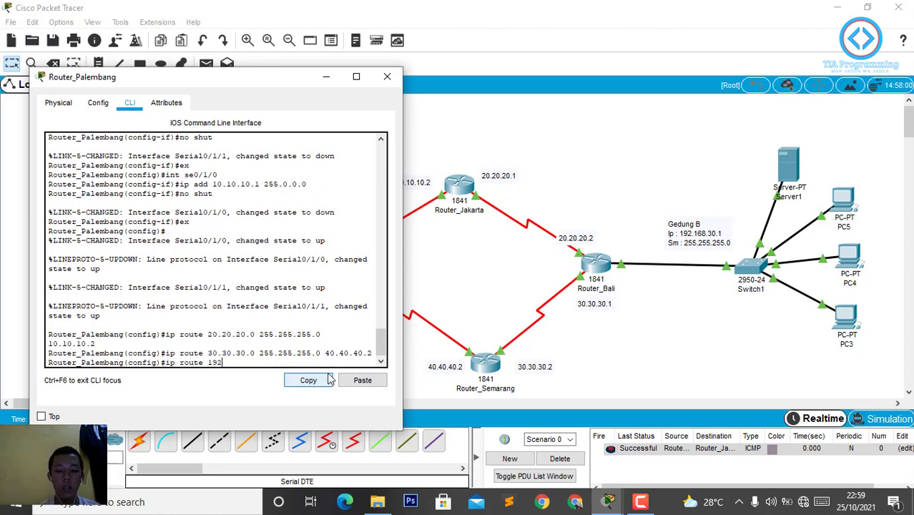
text(.168.30.0)
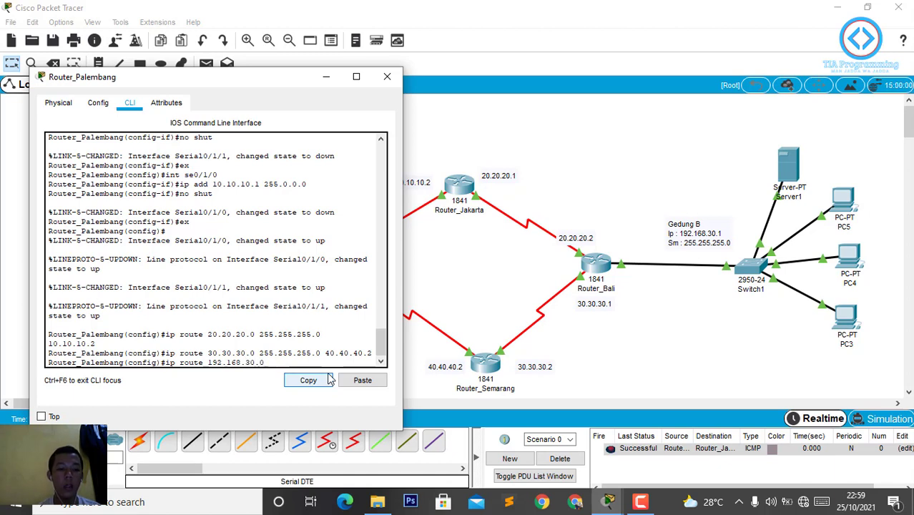
text( 255.255.255.0 10)
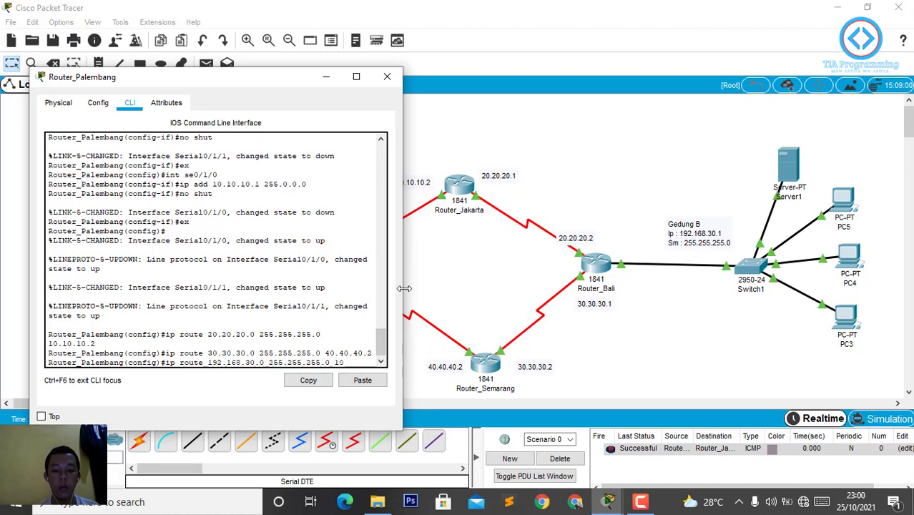
text(.10.2)
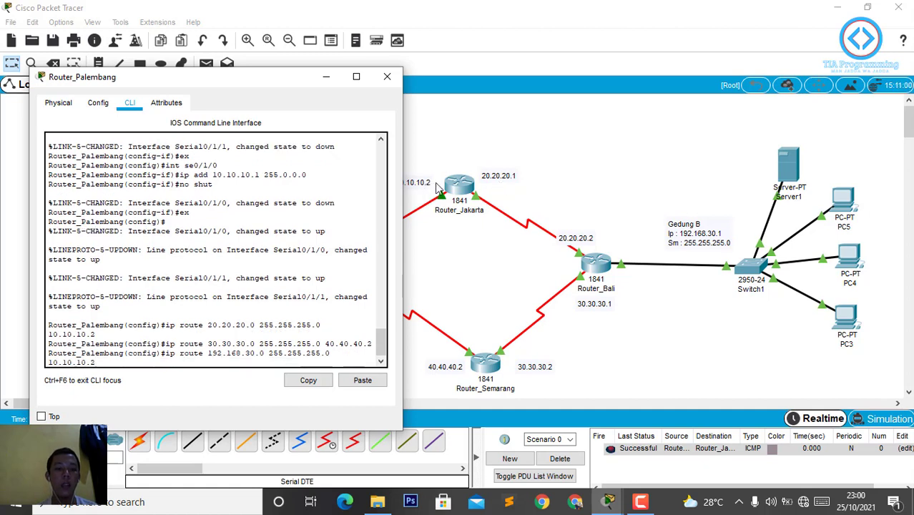
key(Return)
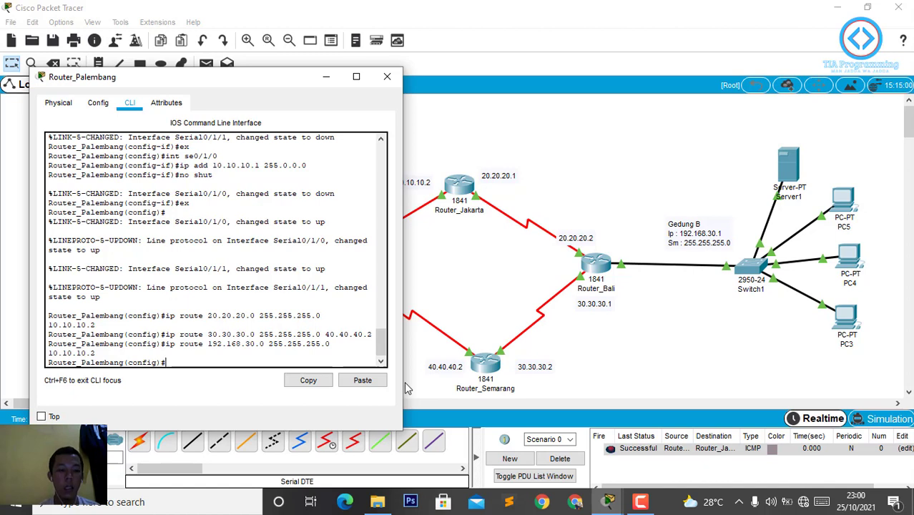
- Add a second Router_Palembang route to 192.168.30.0 with mask 255.255.255.0 via next hop 40.40.40.2, and close the router's window
key(Up)
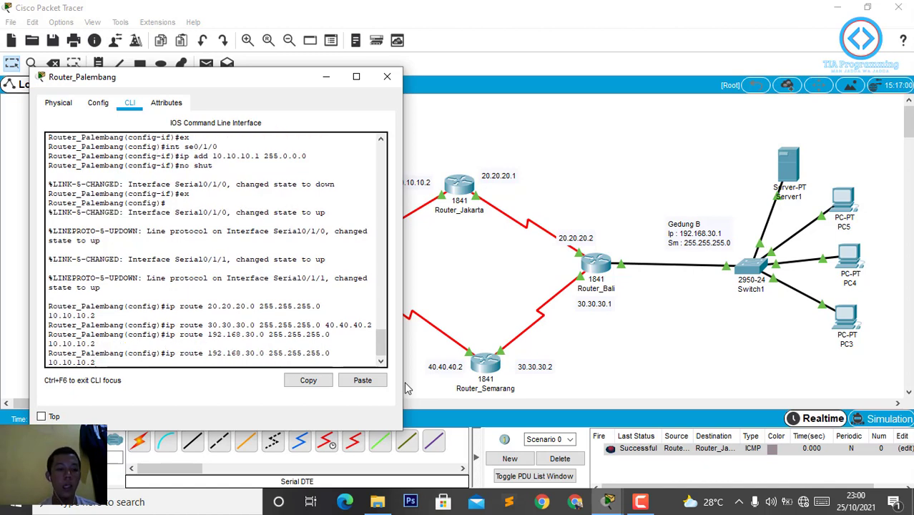
key(BackSpace)
key(BackSpace)
key(BackSpace)
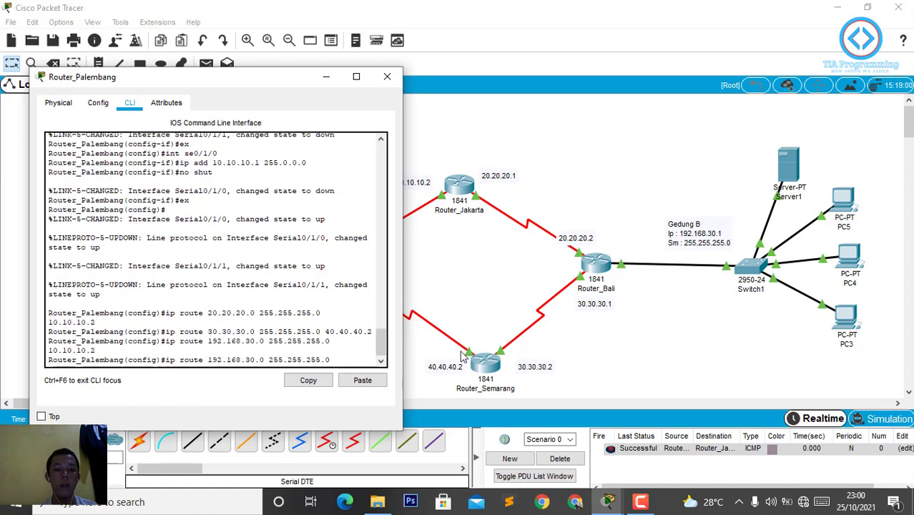
text(40.40.40.)
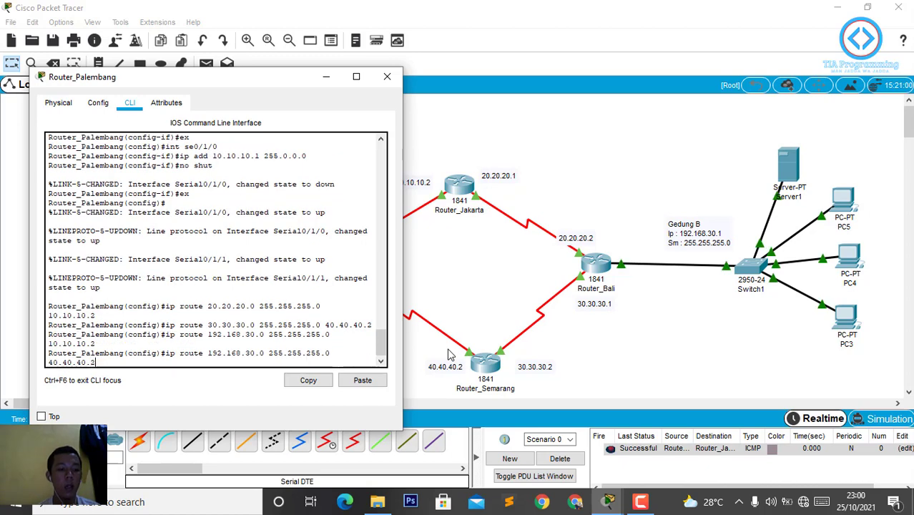
text(2)
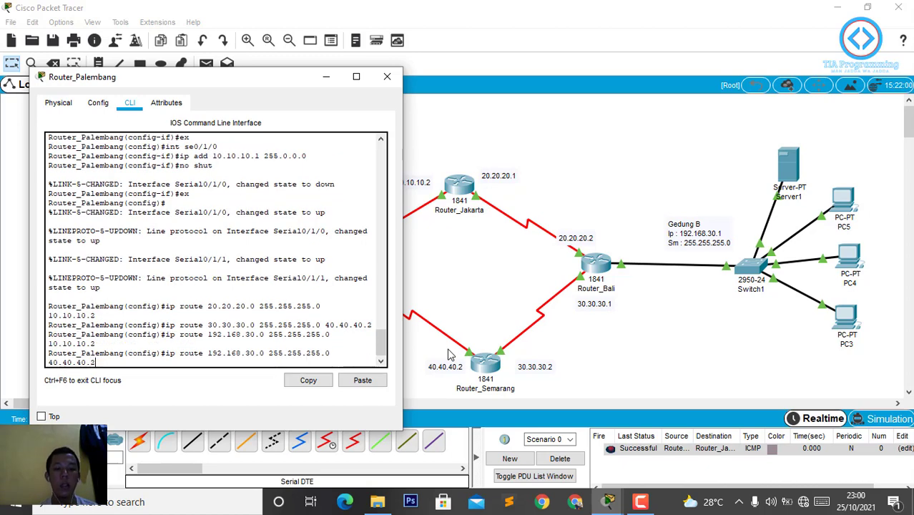
key(Return)
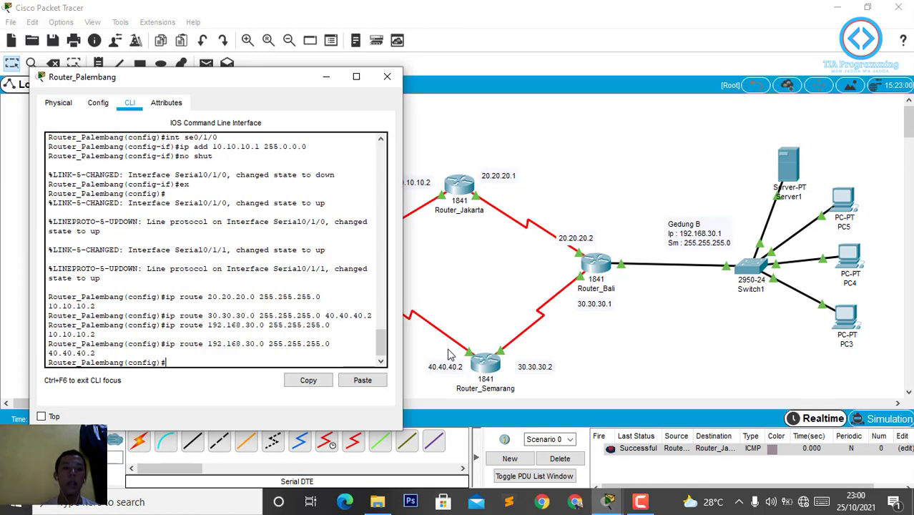
click(387, 76)
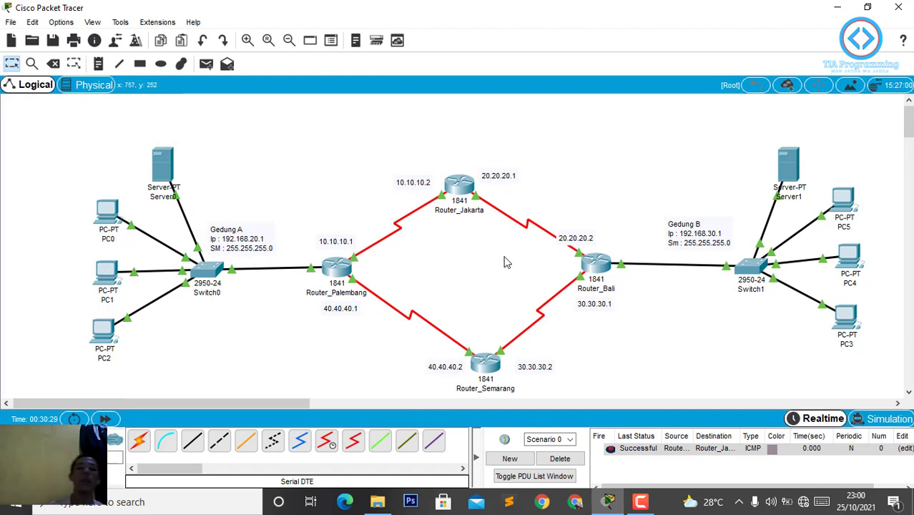
- Open Router_Jakarta's CLI, place its window clear of the router's address labels, and enter global configuration mode with ena and conf t
click(453, 178)
drag(425, 68, 728, 345)
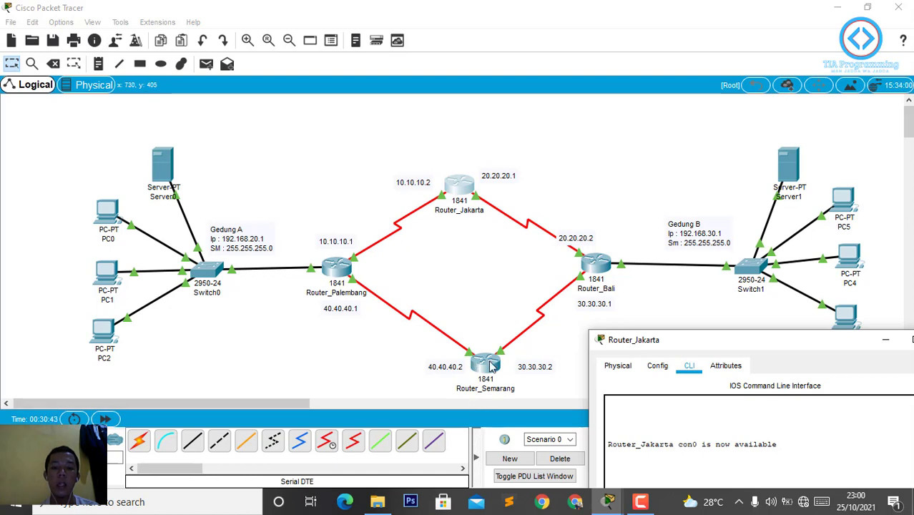
drag(749, 347, 691, 136)
key(Return)
text(en)
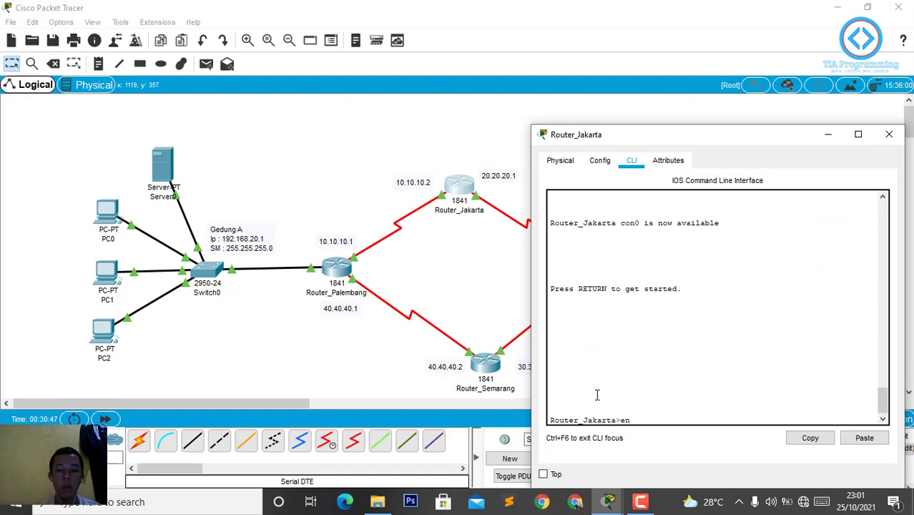
text(a)
key(Return)
text(conf t)
key(Return)
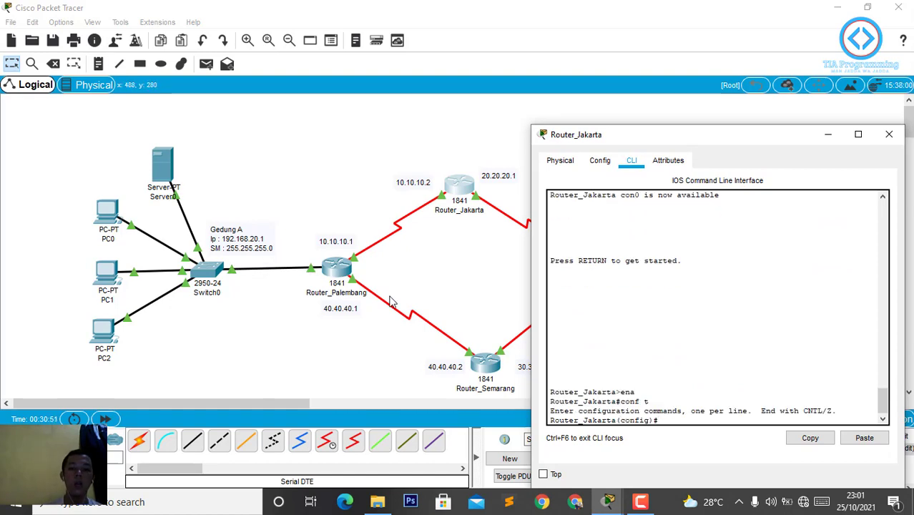
- Add a static route on Router_Jakarta to network 192.168.20.0 with mask 255.255.255.0 via next hop 10.10.10.1
text(ip route 1)
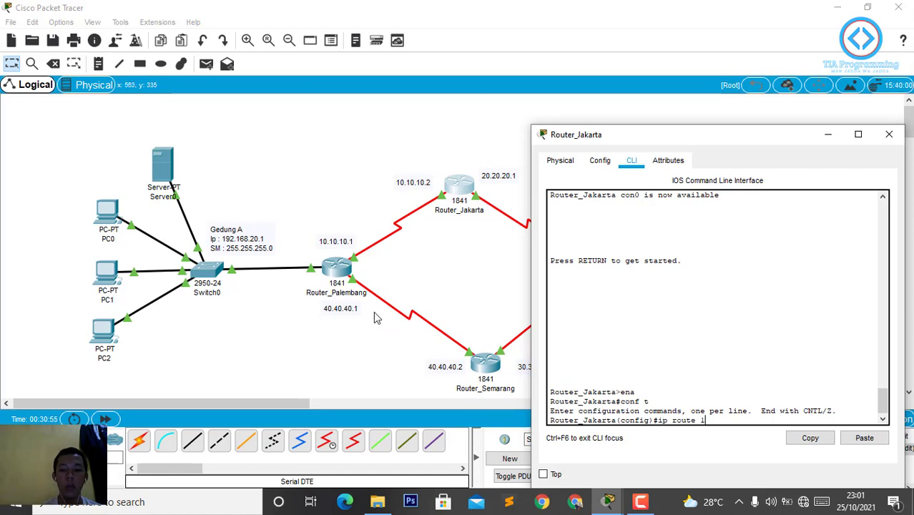
text(92.168.2)
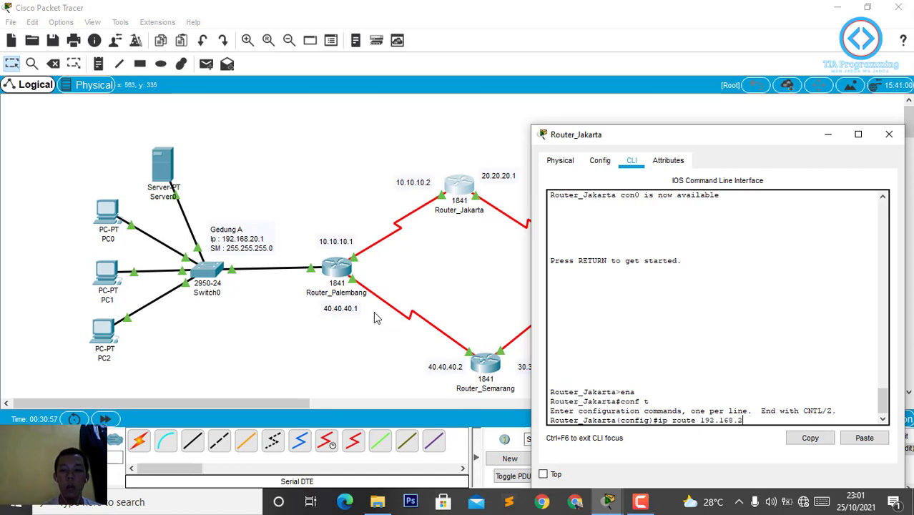
text(0.0 255.255.255.0)
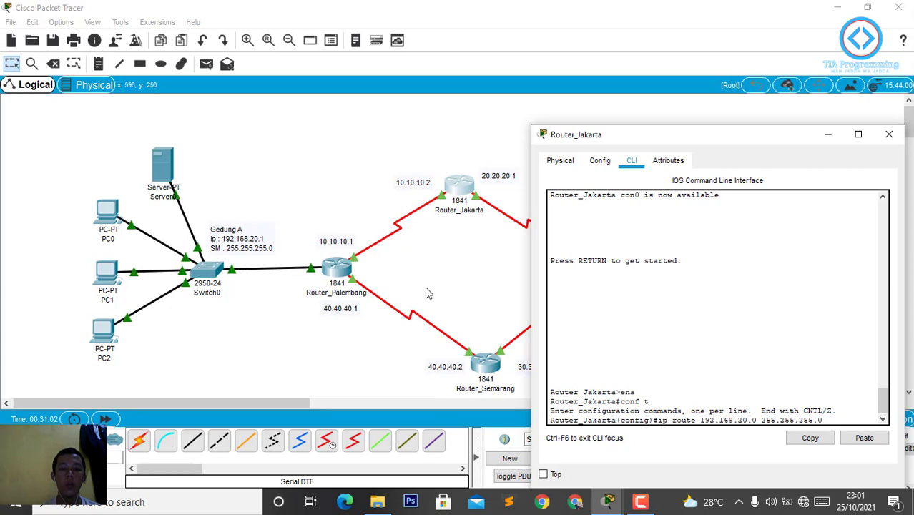
text(10.10)
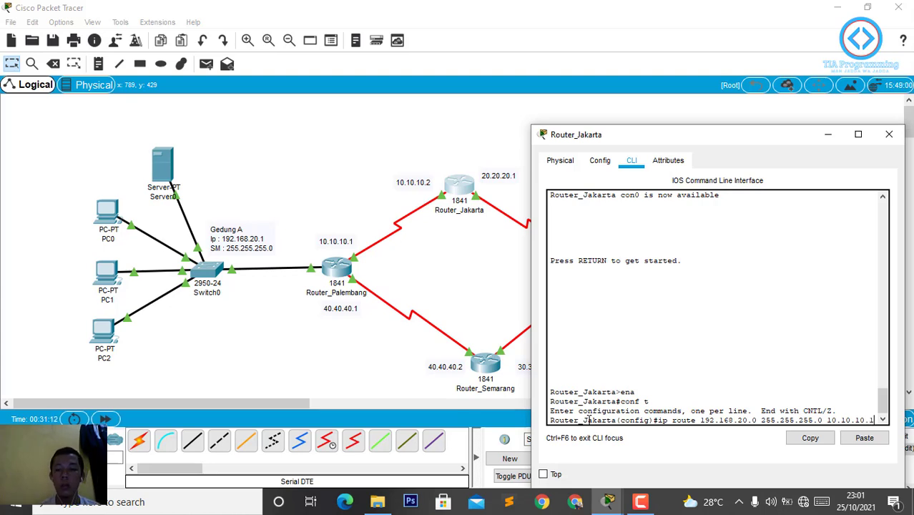
text(.1)
key(Return)
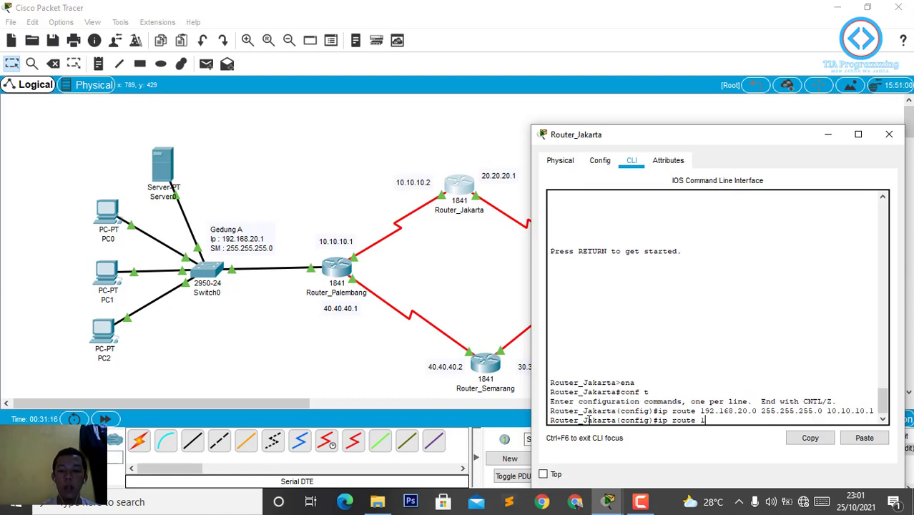
- Add a static route on Router_Jakarta to network 192.168.30.0 with mask 255.255.255.0 via next hop 20.20.20.2
text(ip route 192.16)
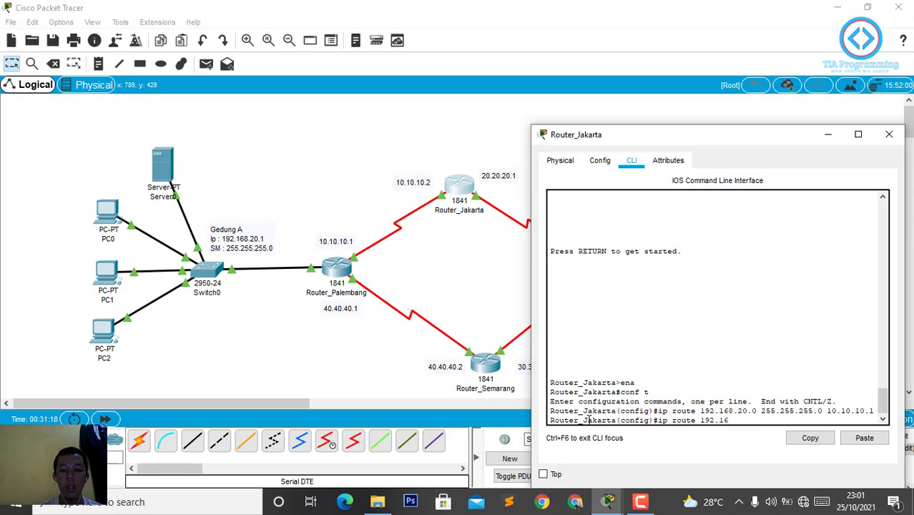
text(8.30.0 255.)
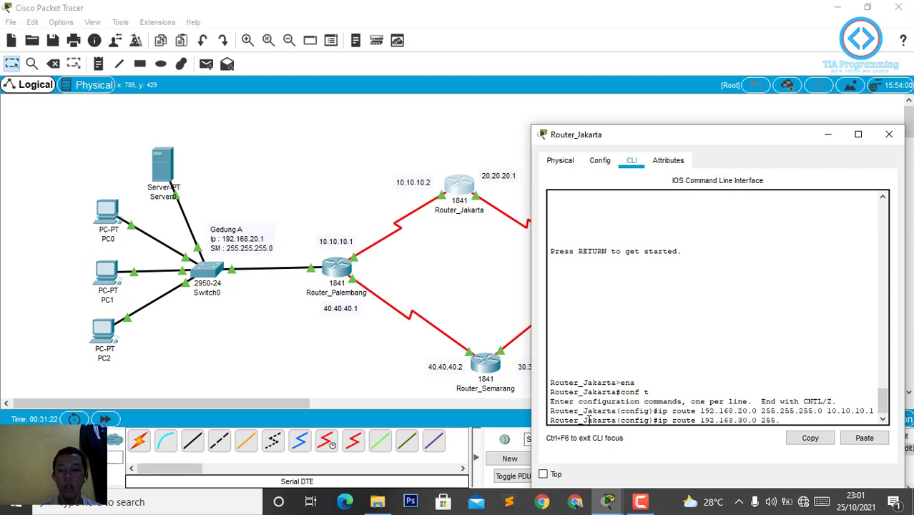
text(255.255.0)
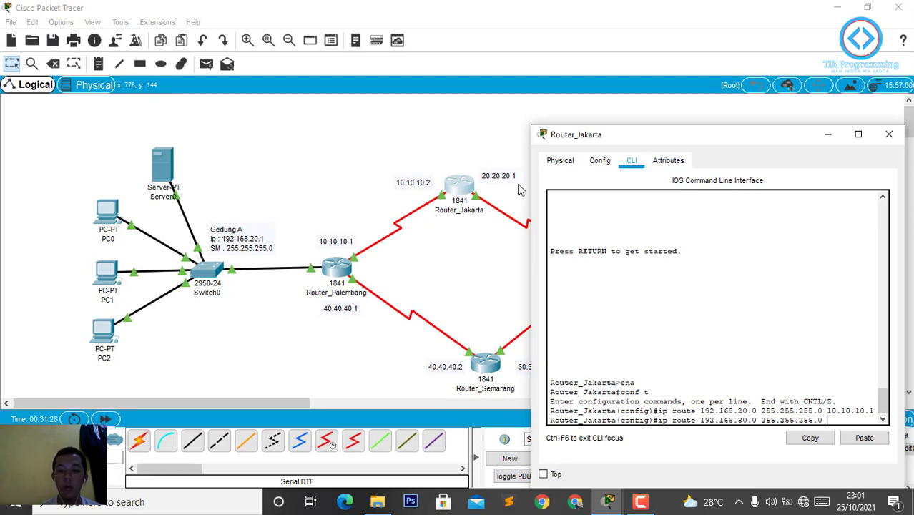
text(20.20.20)
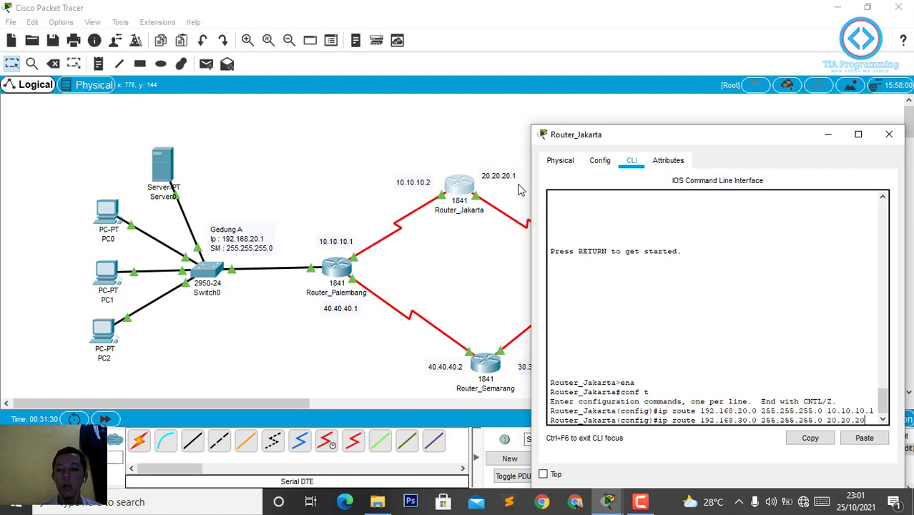
text(.2)
key(Return)
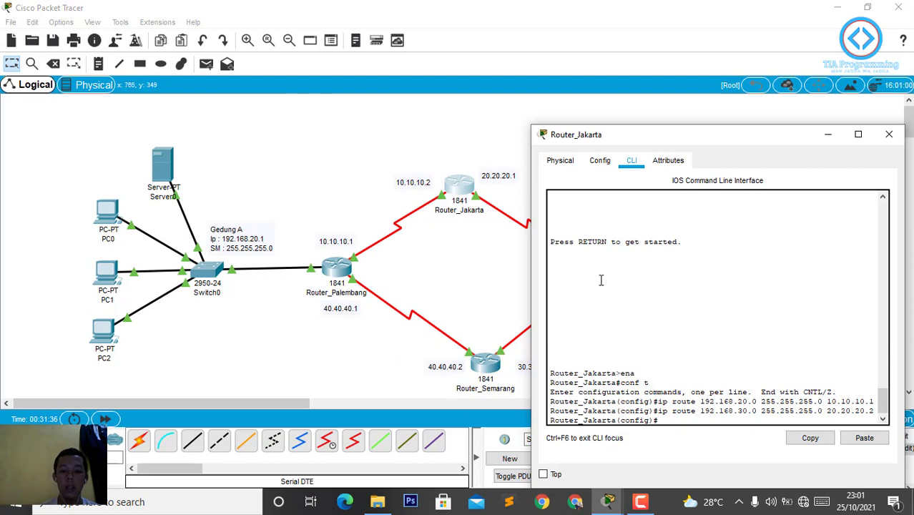
- Add a static route on Router_Jakarta to network 40.40.40.0 with mask 255.255.255.0 via next hop 10.10.10.1
text(ip)
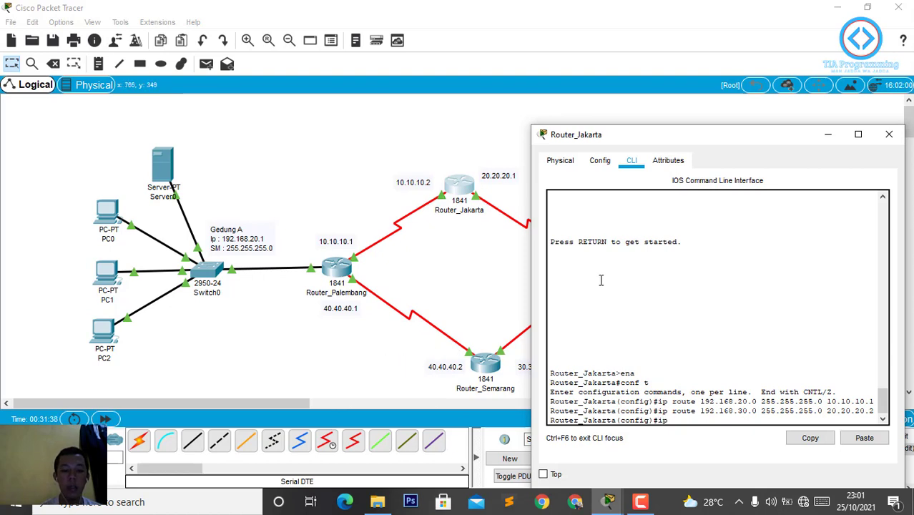
text( route 192)
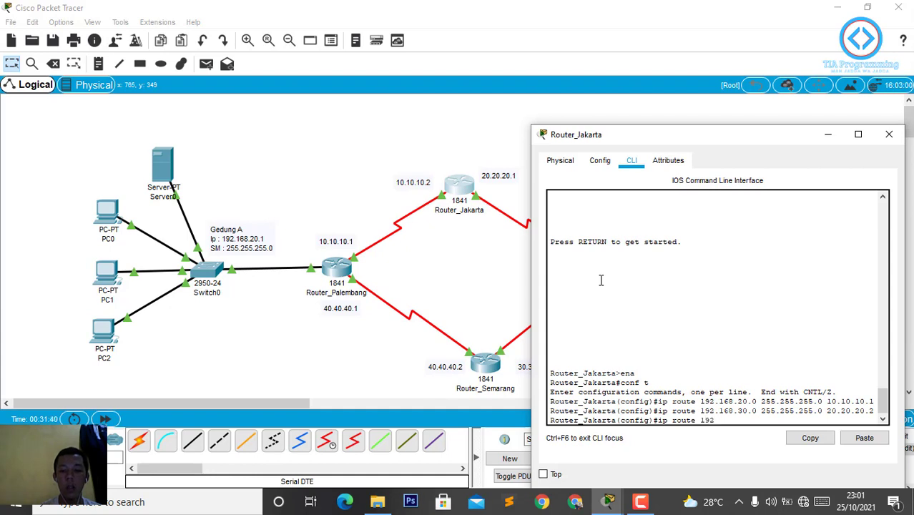
key(BackSpace)
key(BackSpace)
key(BackSpace)
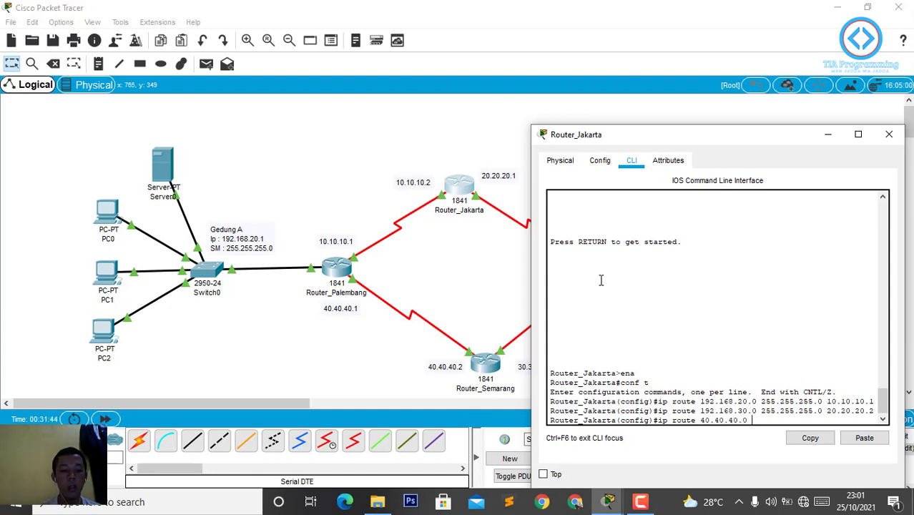
text(40.40.40.0 255.)
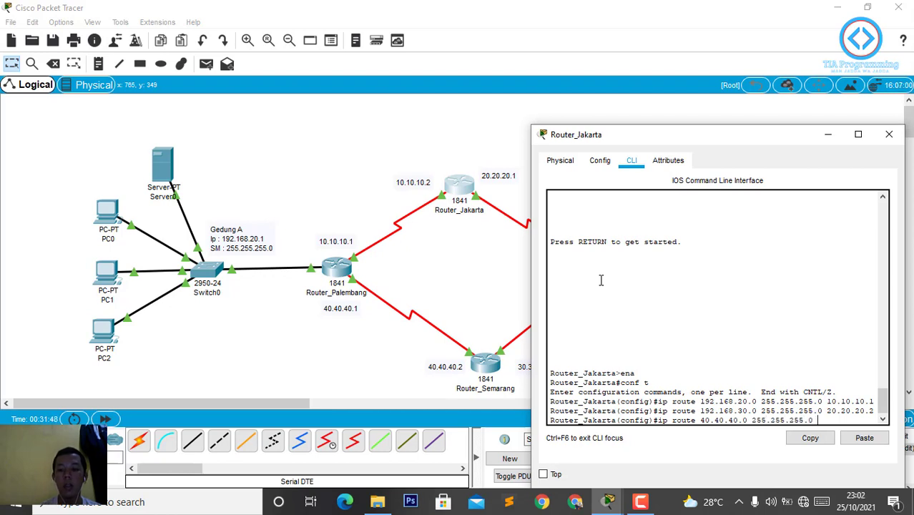
text(255.255.0 )
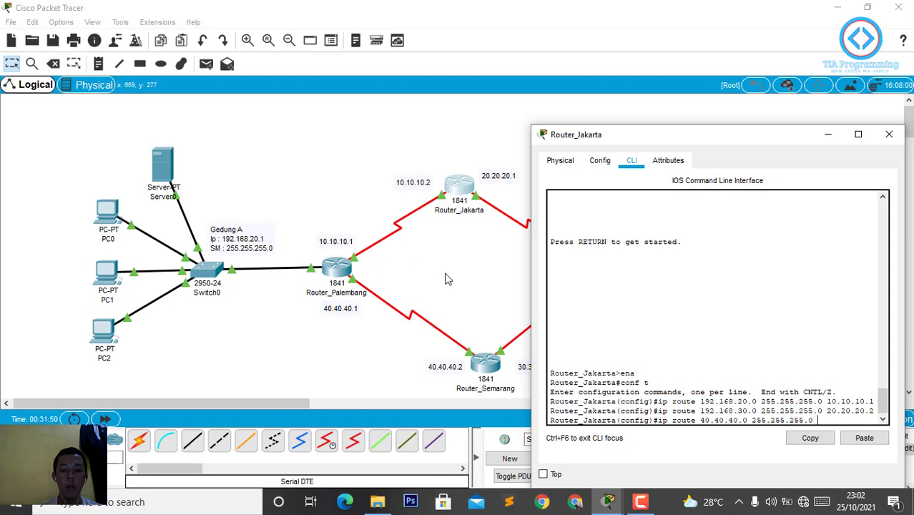
text(10.10.10.1)
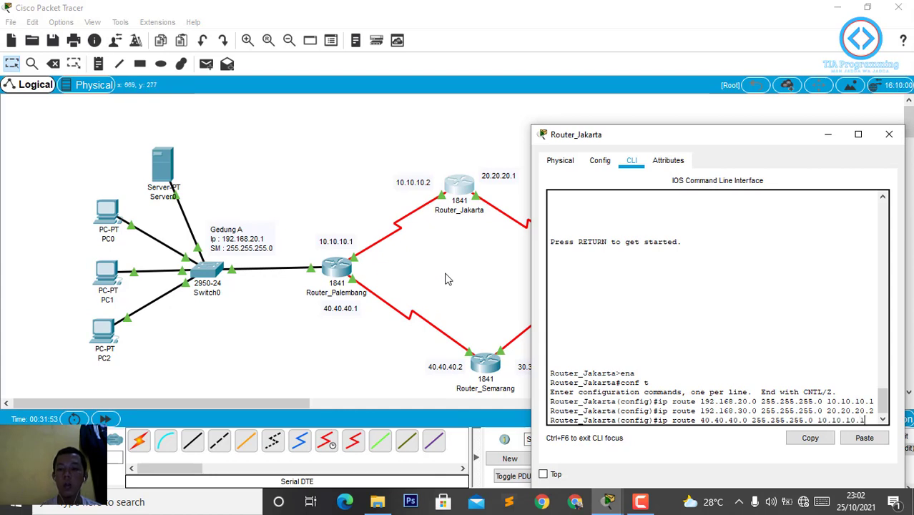
key(Return)
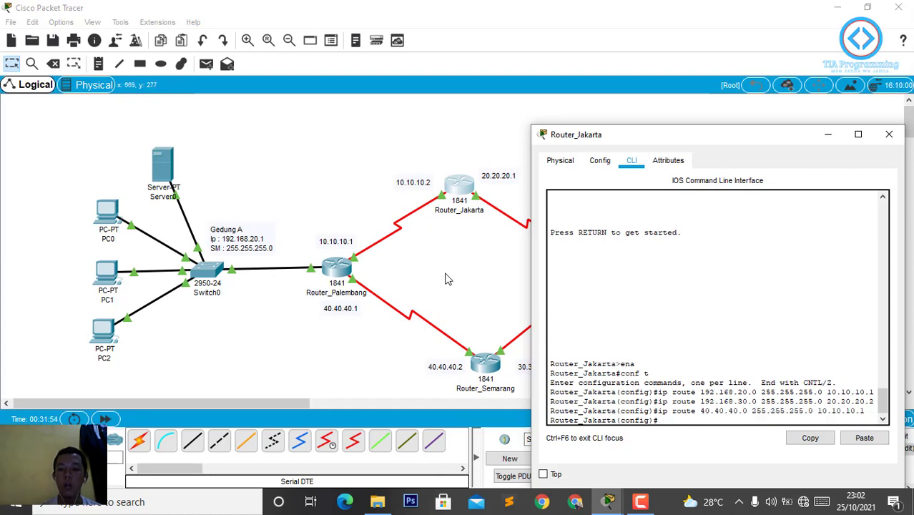
- Add a Router_Jakarta route to 30.30.30.0 with mask 255.255.255.0 via next hop 20.20.20.2, and close the router's window
text(ip)
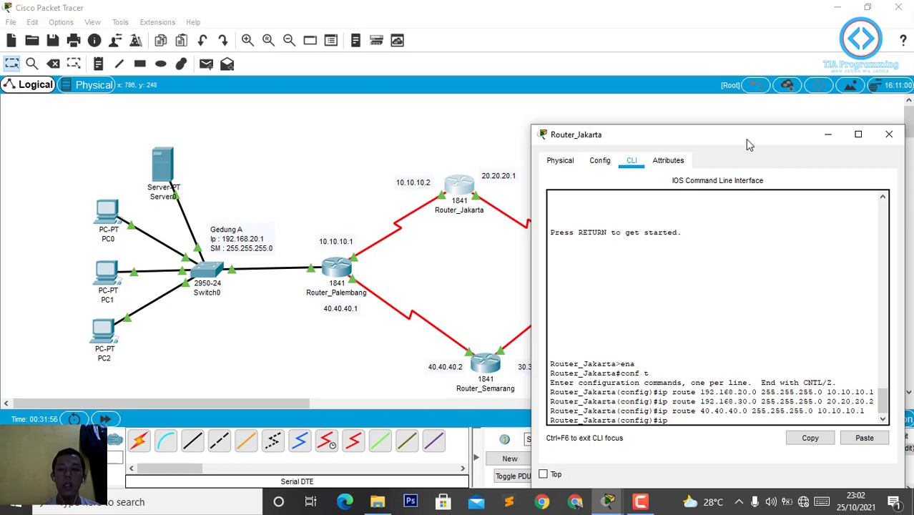
drag(746, 139, 233, 138)
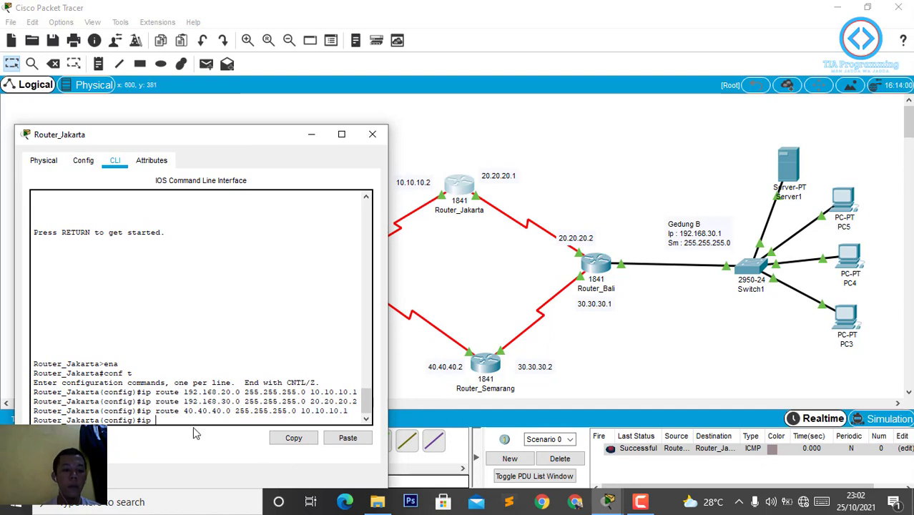
text(route)
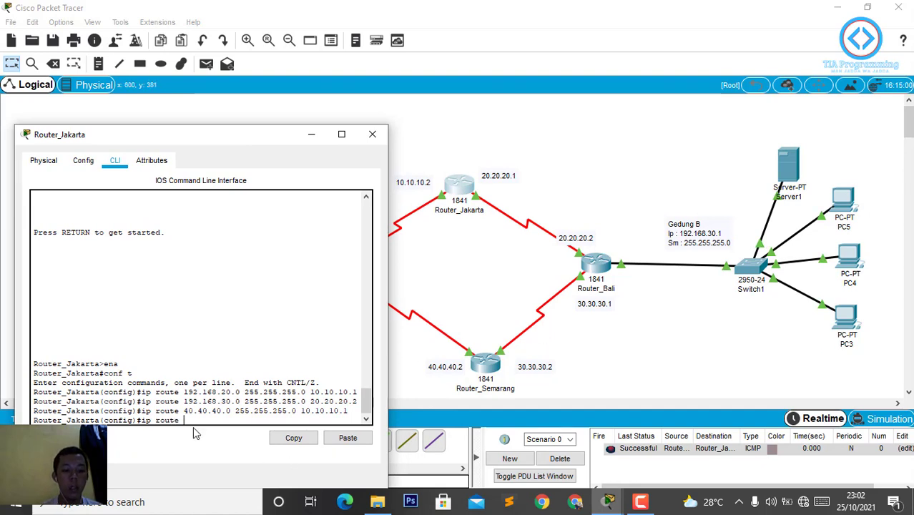
text( 30.30.3)
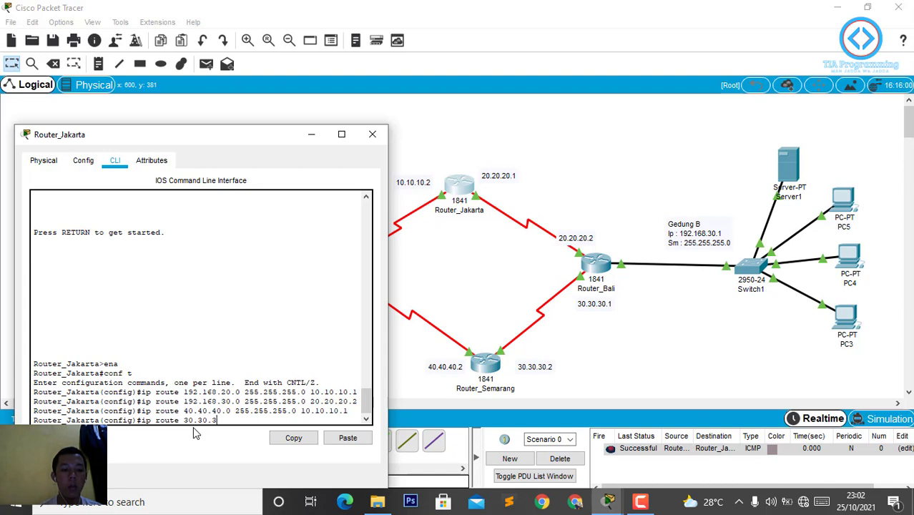
text(0.0 255.255.255.0)
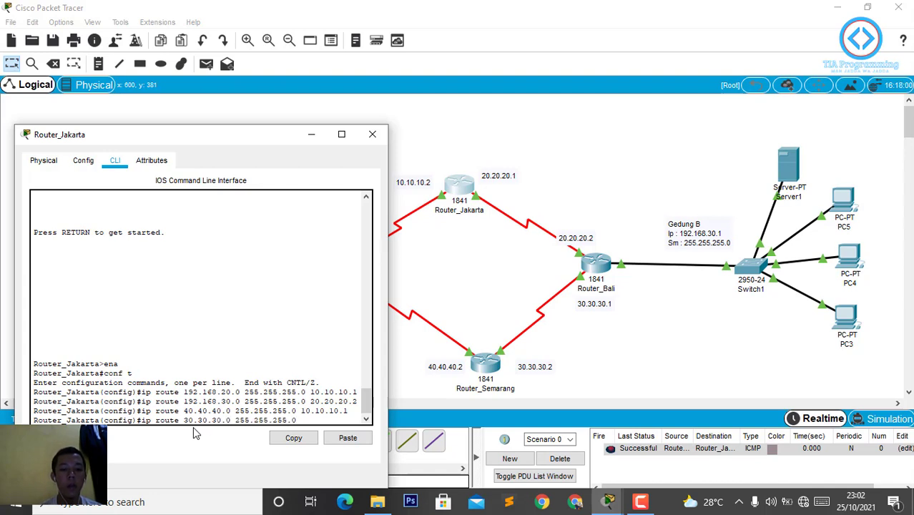
text( 20.20.20.)
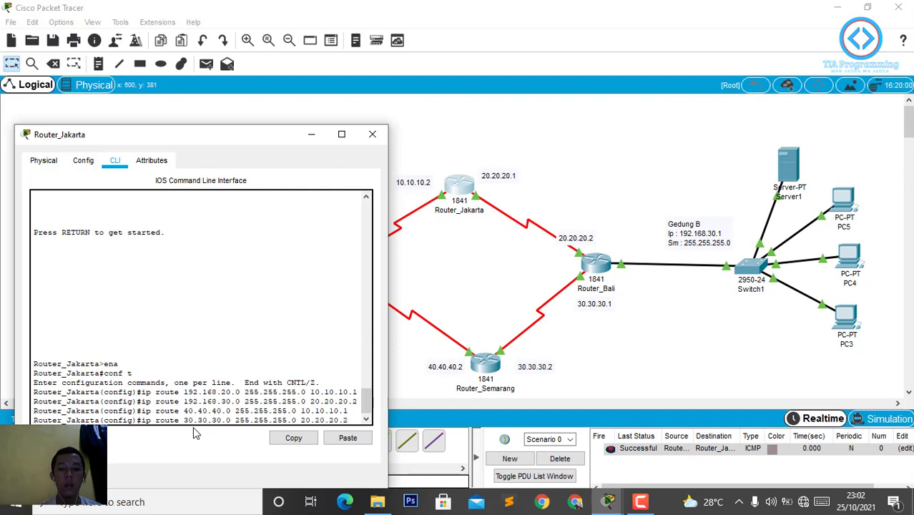
text(2)
key(Return)
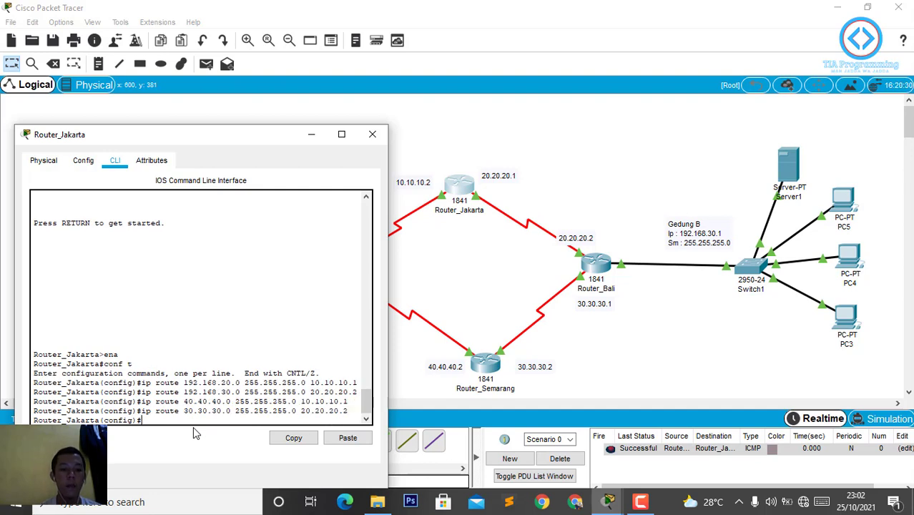
click(373, 135)
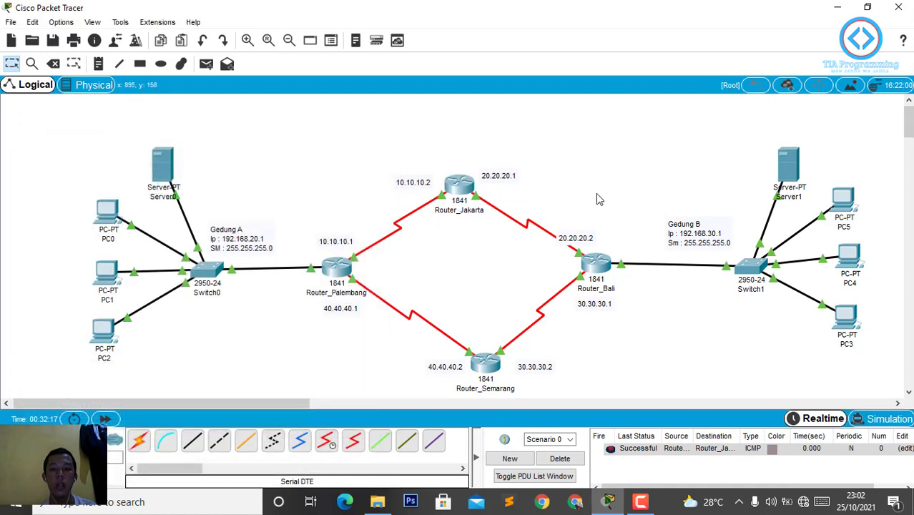
- Open Router_Bali's CLI at its configuration prompt and place its window clear of the router's address labels
click(606, 272)
drag(474, 84, 159, 161)
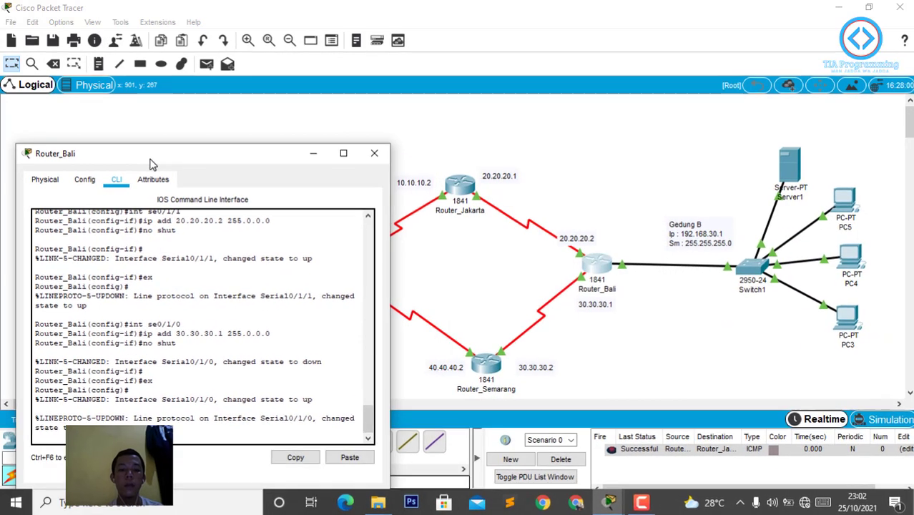
key(Return)
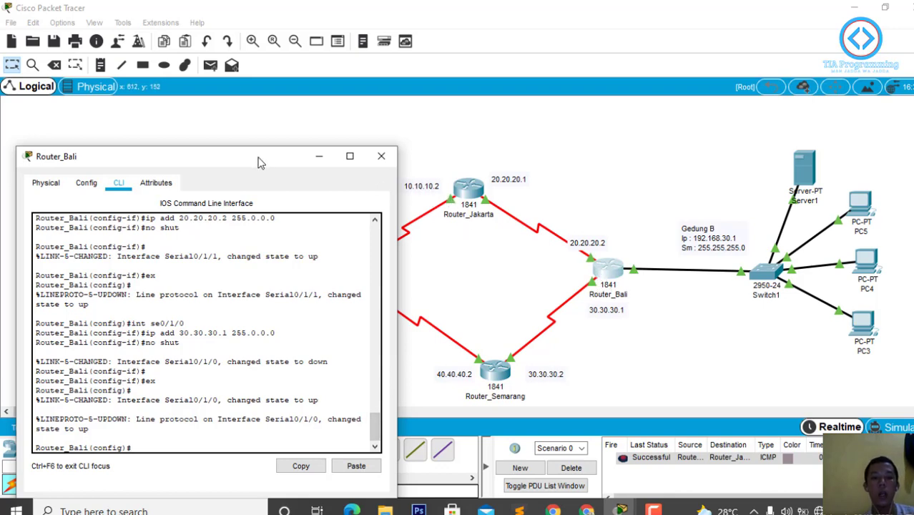
drag(256, 159, 286, 374)
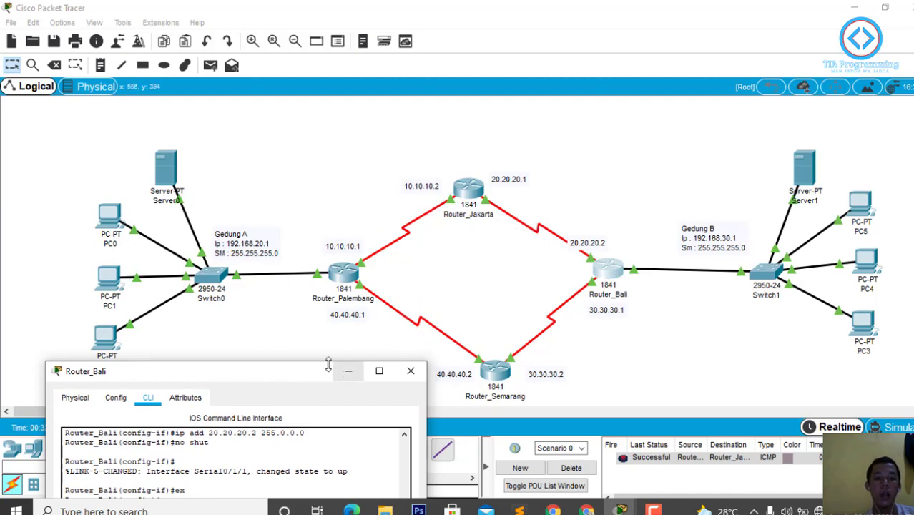
drag(308, 372, 365, 92)
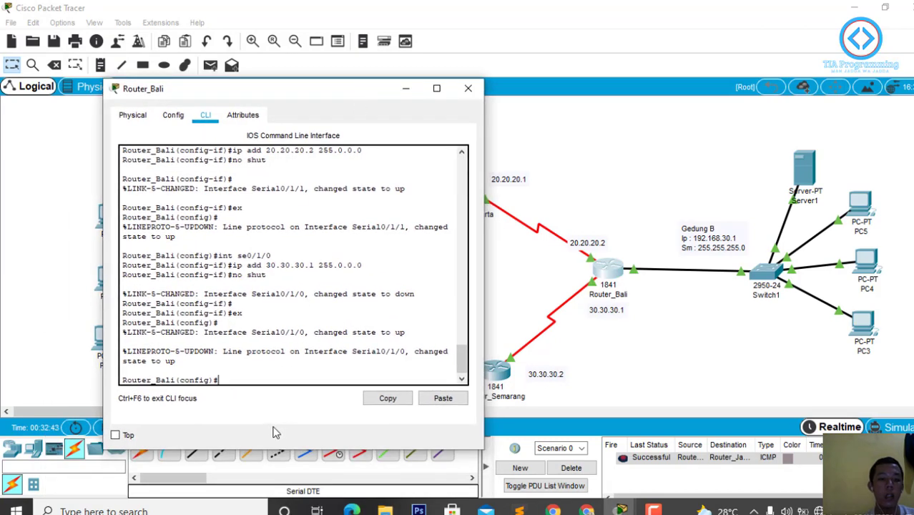
- Add a static route on Router_Bali to network 10.10.10.0 with mask 255.255.255.0 via next hop 20.20.20.1
text(ip route 1)
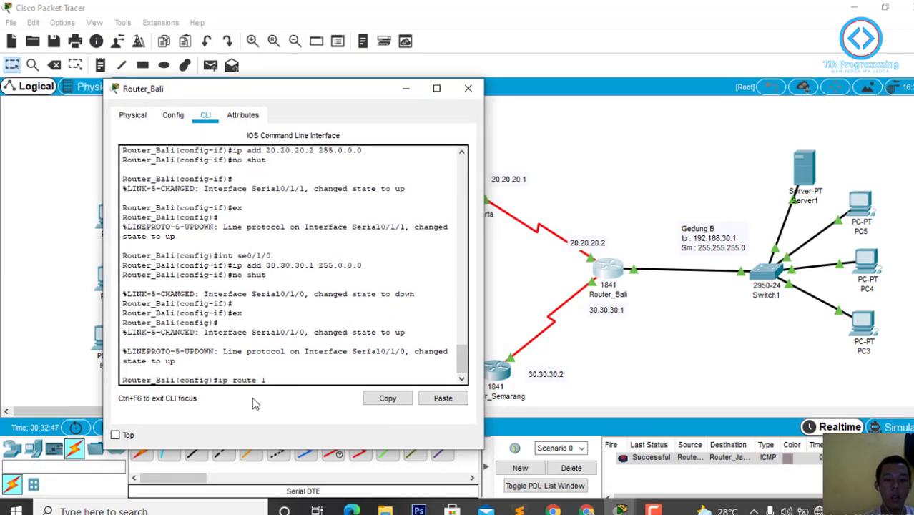
text(0.10.10.0)
text(255)
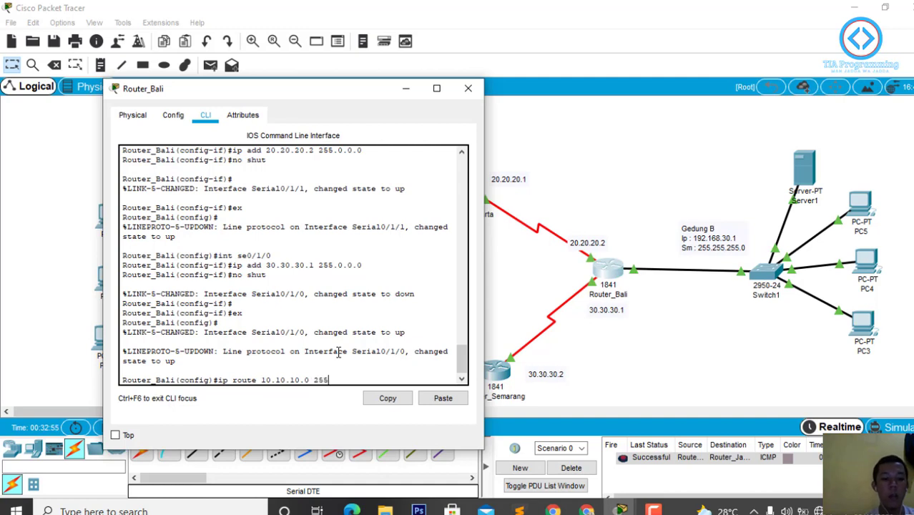
text(.255.255.)
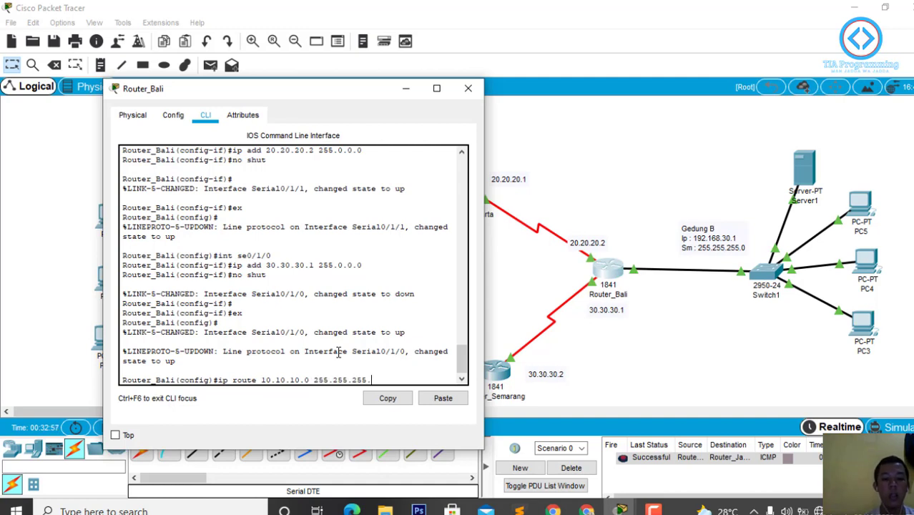
text(0 20.20.)
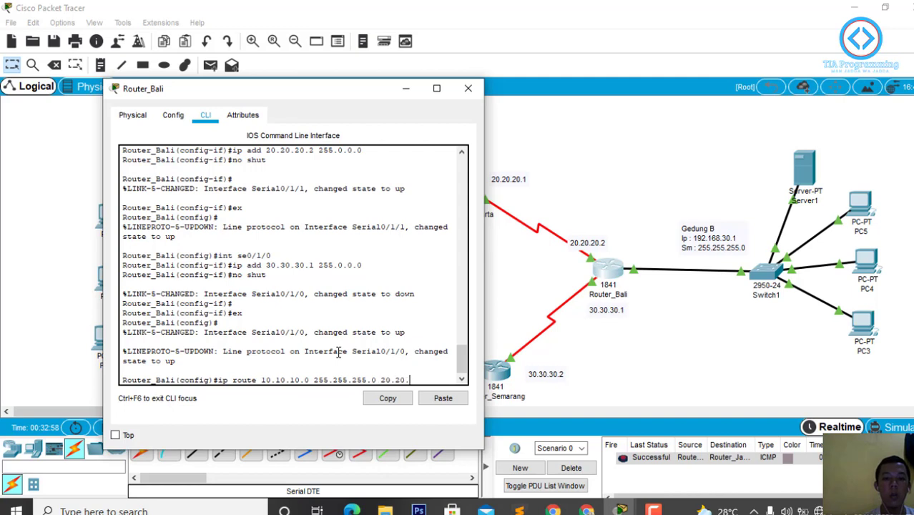
text(20.1)
key(Return)
- Add a static route on Router_Bali to network 40.40.40.0 with mask 255.255.255.0 via next hop 30.30.30.2
text(ip)
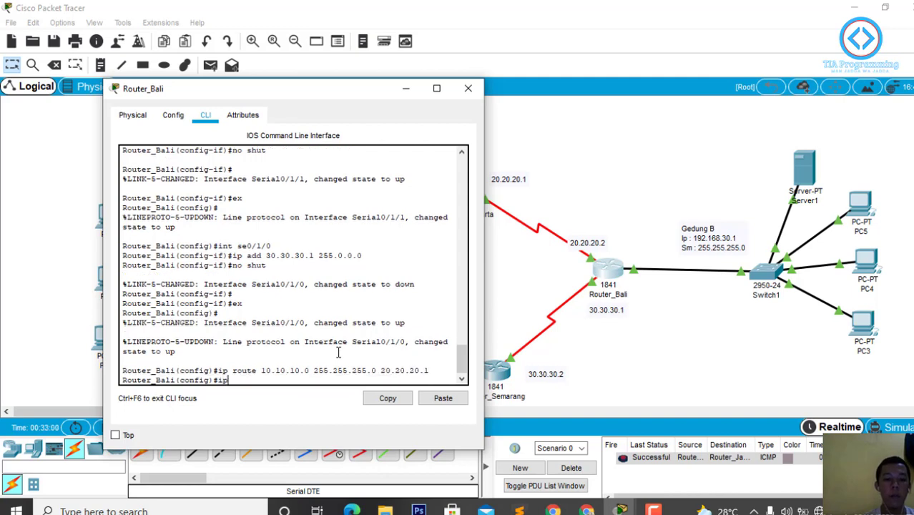
text( route)
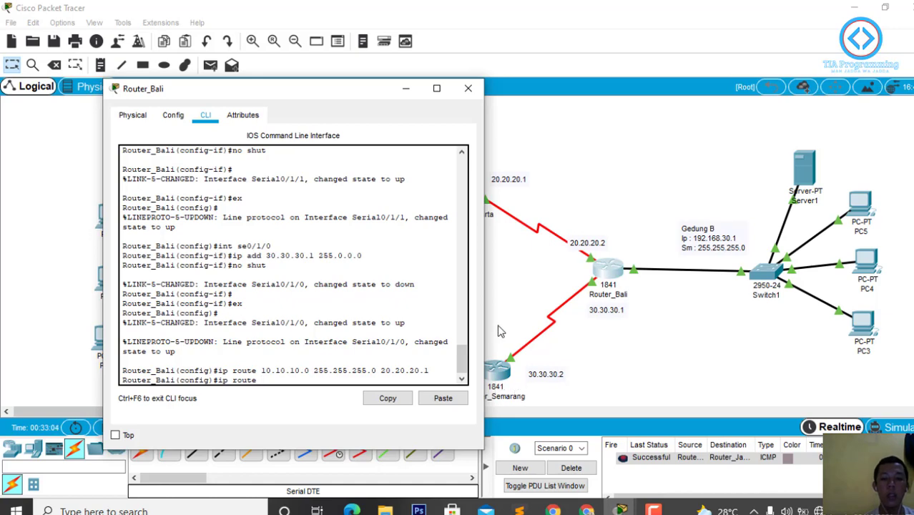
drag(355, 96, 302, 100)
text(40)
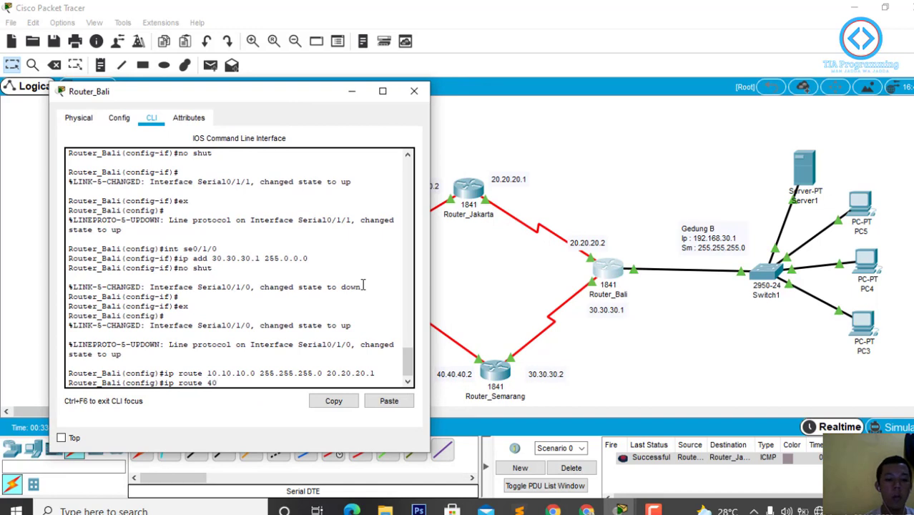
text(.40.40.0 255.255.255.0)
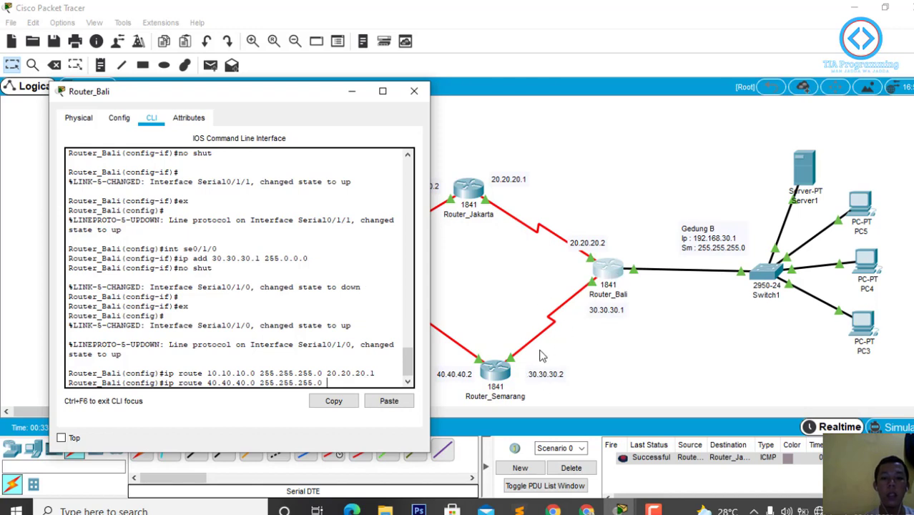
text(3)
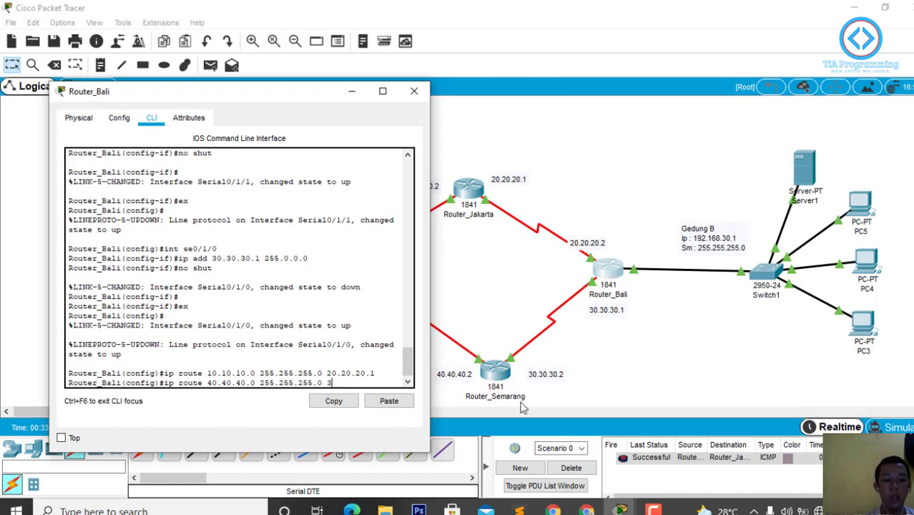
text(0.30.30.2)
key(Return)
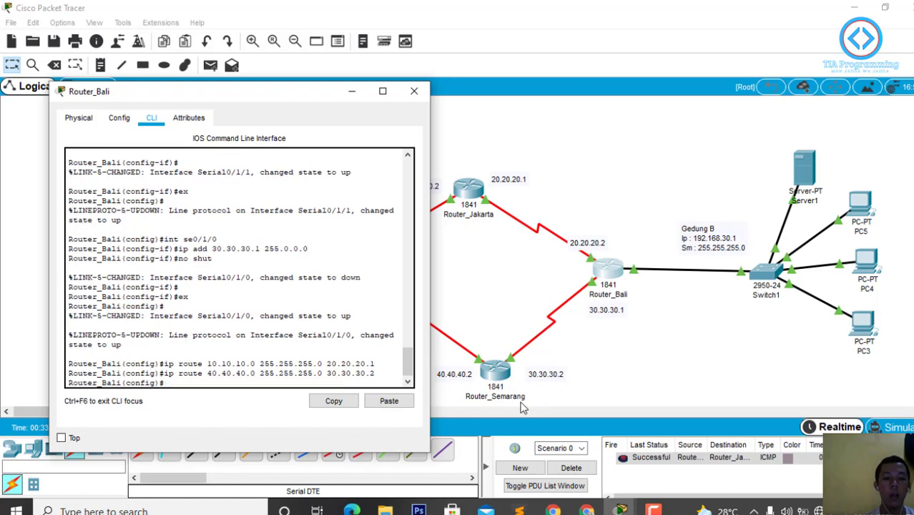
- Add a static route on Router_Bali to network 192.168.20.0 with mask 255.255.255.0 via next hop 20.20.20.1
drag(301, 88, 423, 112)
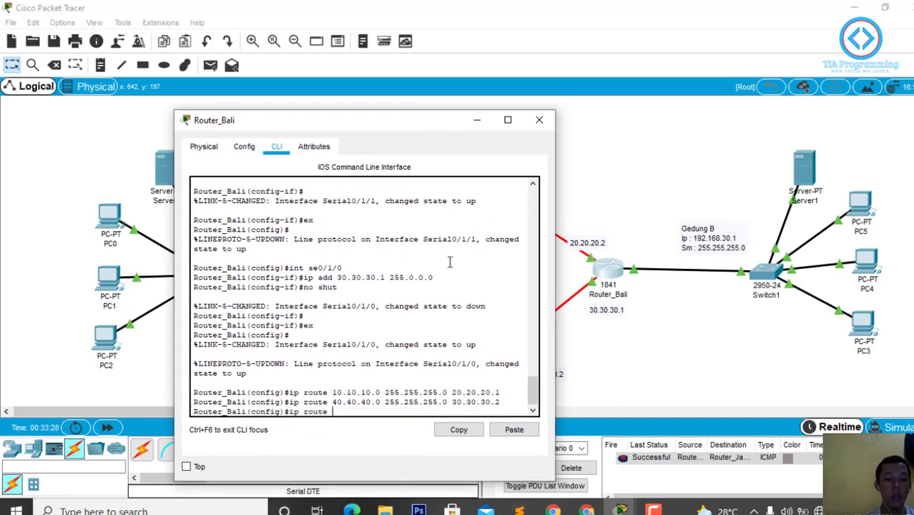
text(2.16)
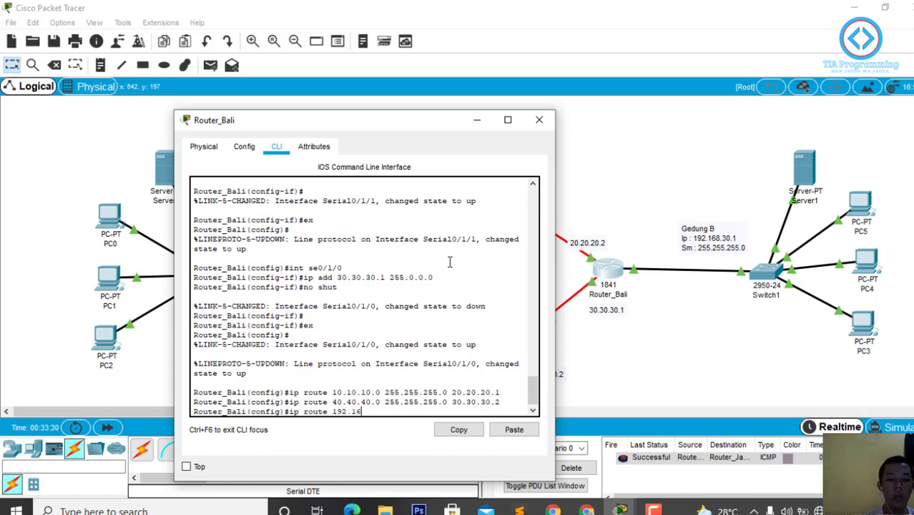
text(8.20.0 255.255.2)
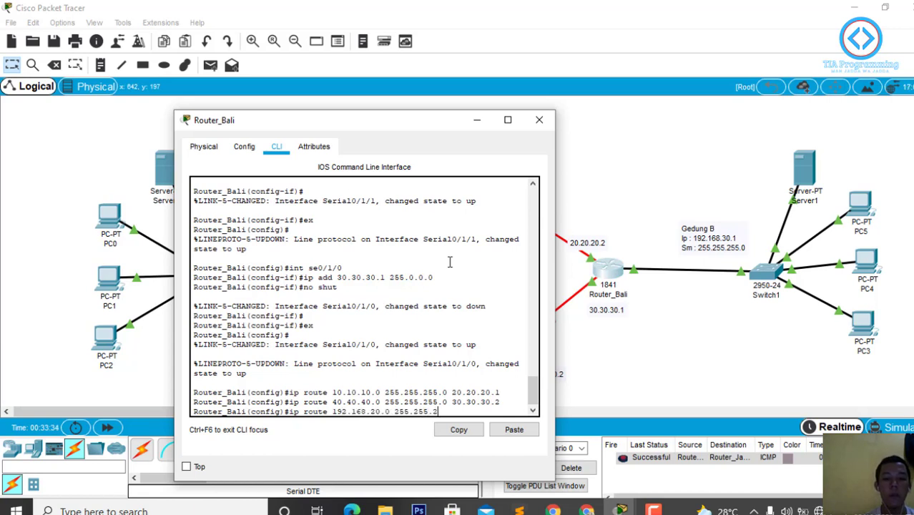
text(55.0)
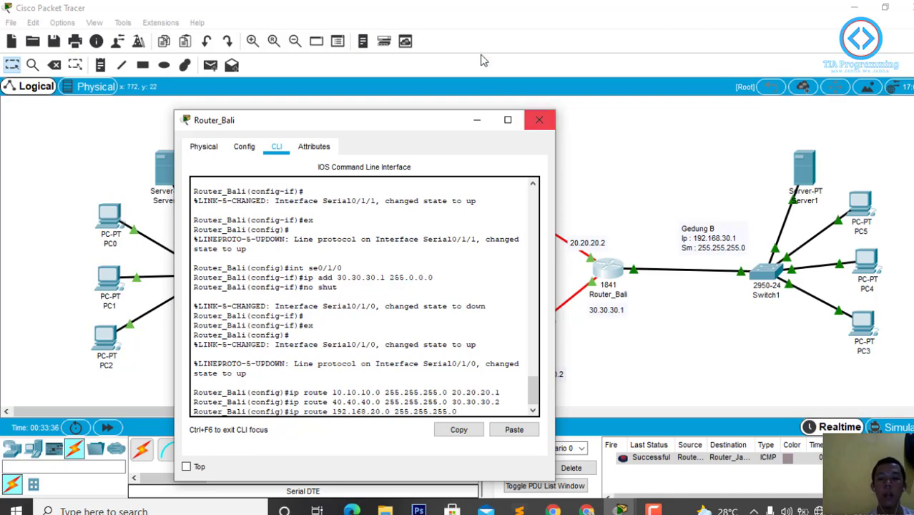
drag(427, 121, 244, 146)
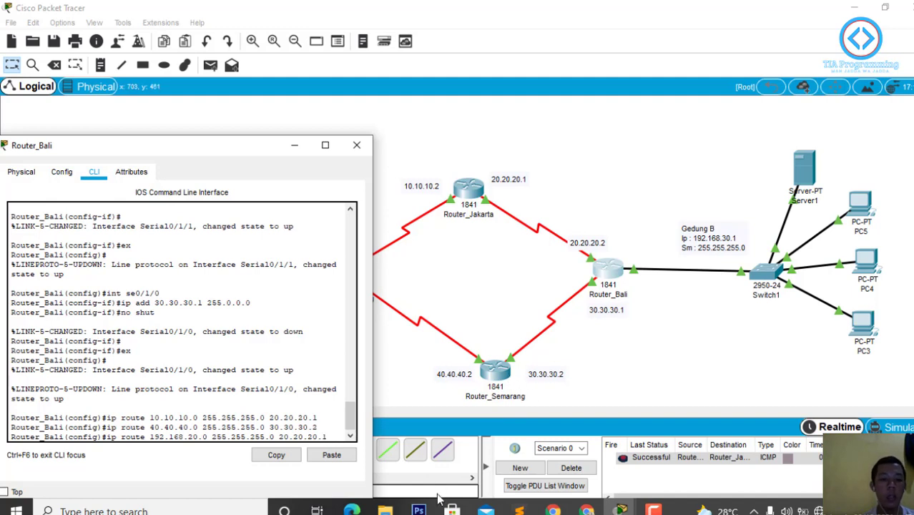
key(Return)
- Add a second Router_Bali route to 192.168.20.0 with mask 255.255.255.0 via next hop 30.30.30.2, and close the router's window
key(Up)
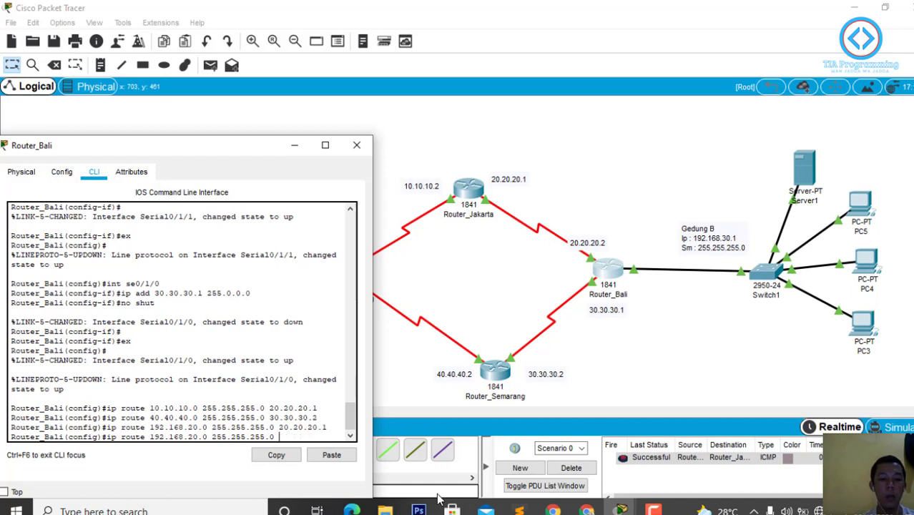
text(3)
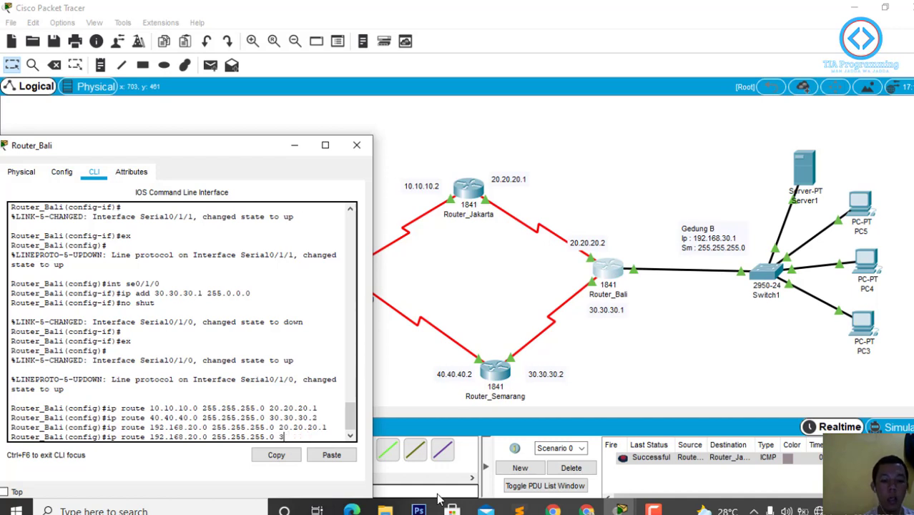
text(0.30.30.2)
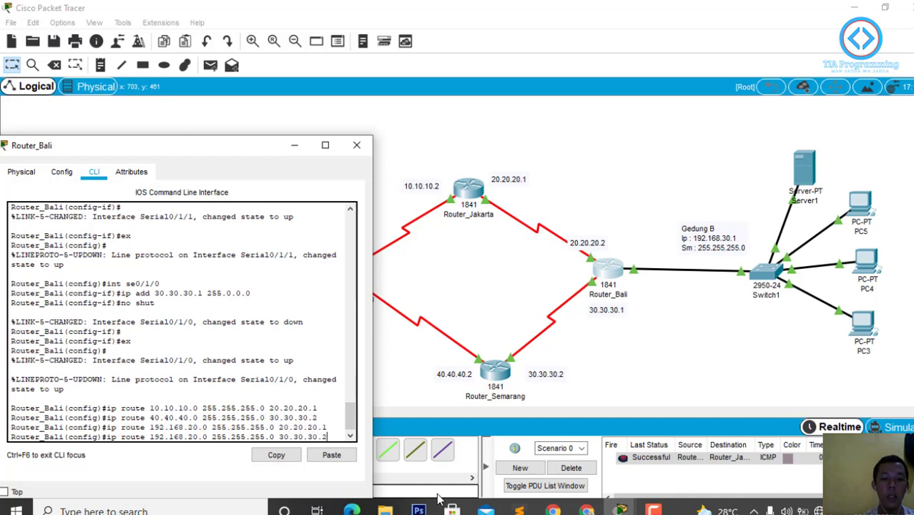
key(Return)
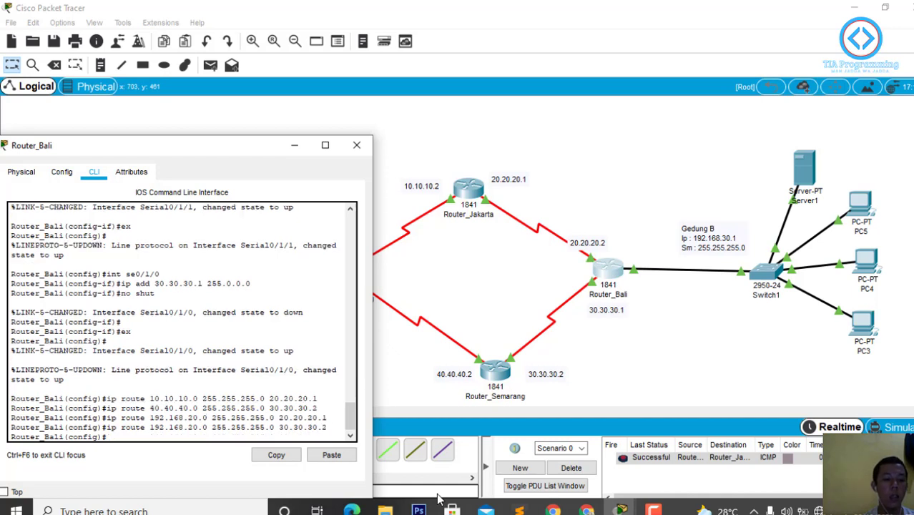
click(357, 145)
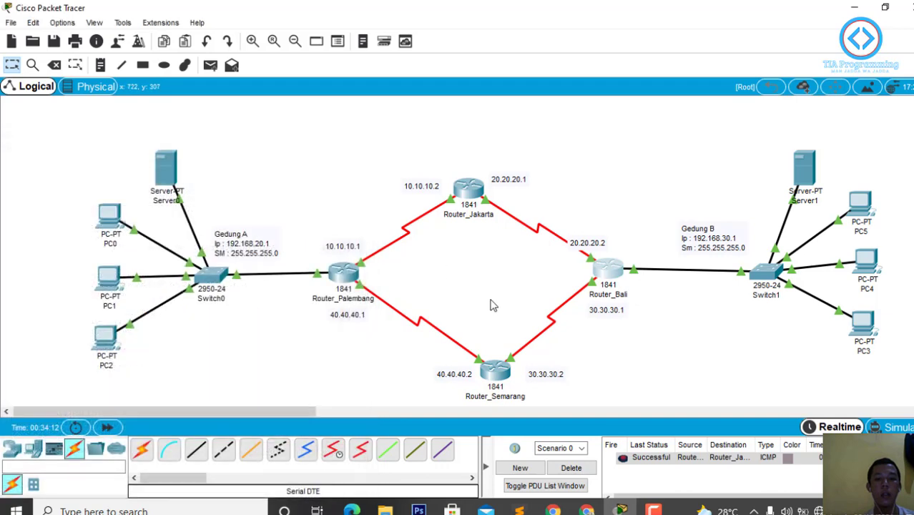
- Open Router_Semarang's CLI at a fresh configuration prompt and place its window clear of the Gedung A side of the topology
click(501, 370)
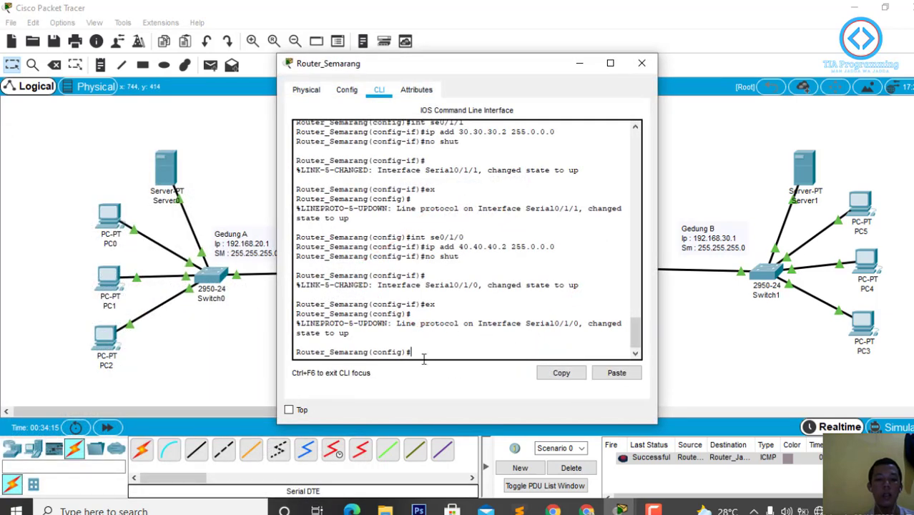
drag(545, 55, 426, 471)
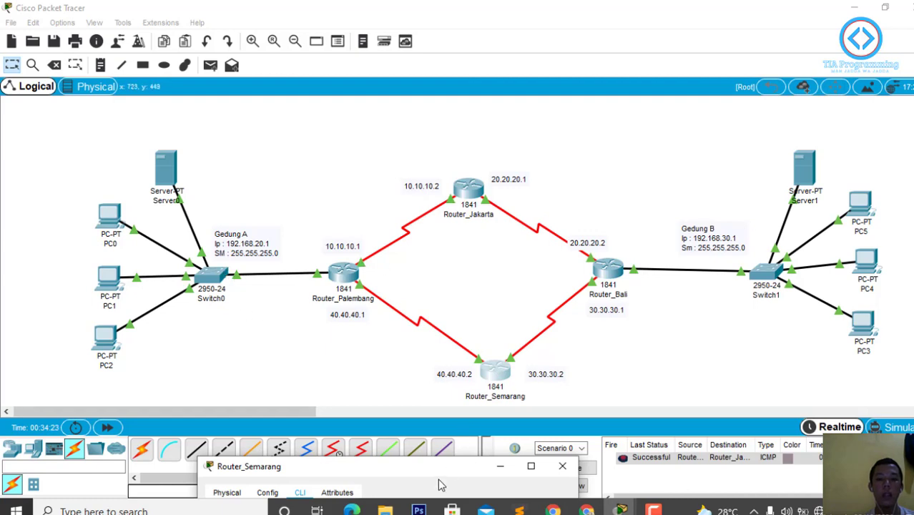
drag(440, 474, 768, 127)
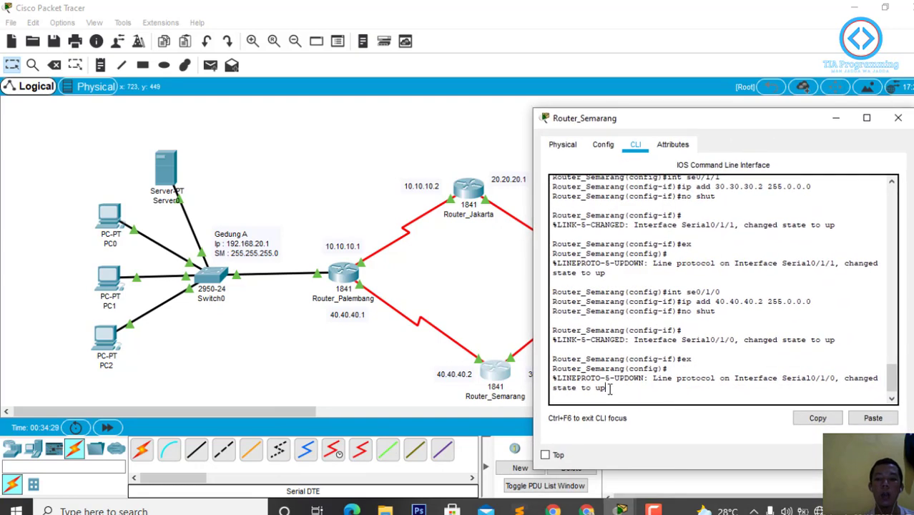
key(Return)
key(Return)
key(Return)
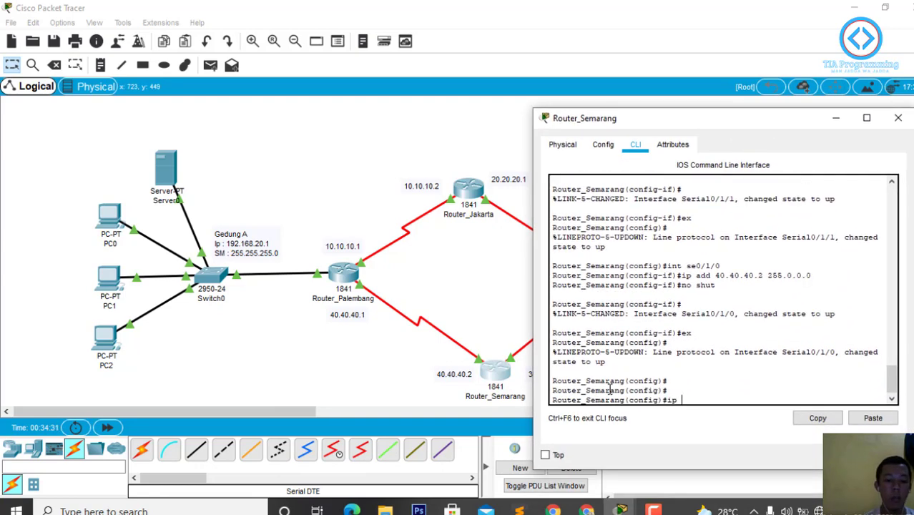
- Add a static route on Router_Semarang to network 192.168.20.0 with mask 255.255.255.0 via next hop 40.40.40.1
text(ip route 192)
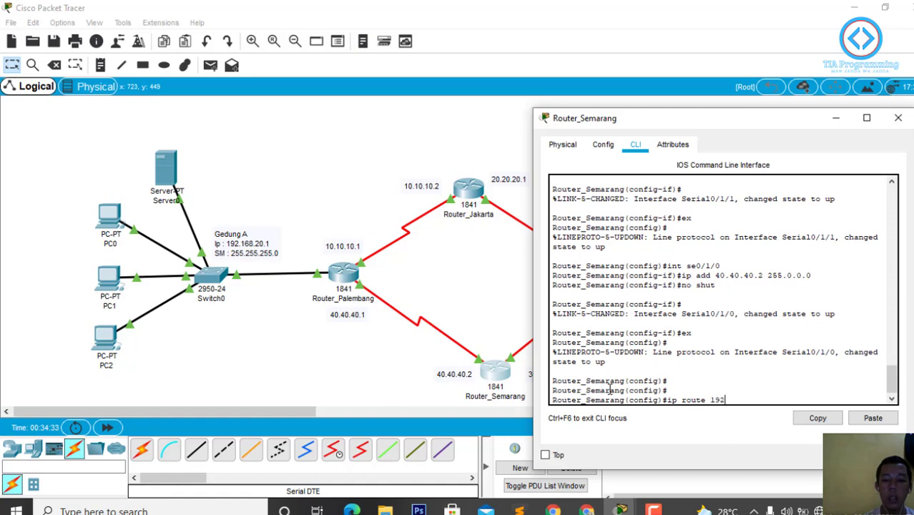
text(.168.20.0 255.255.255.0)
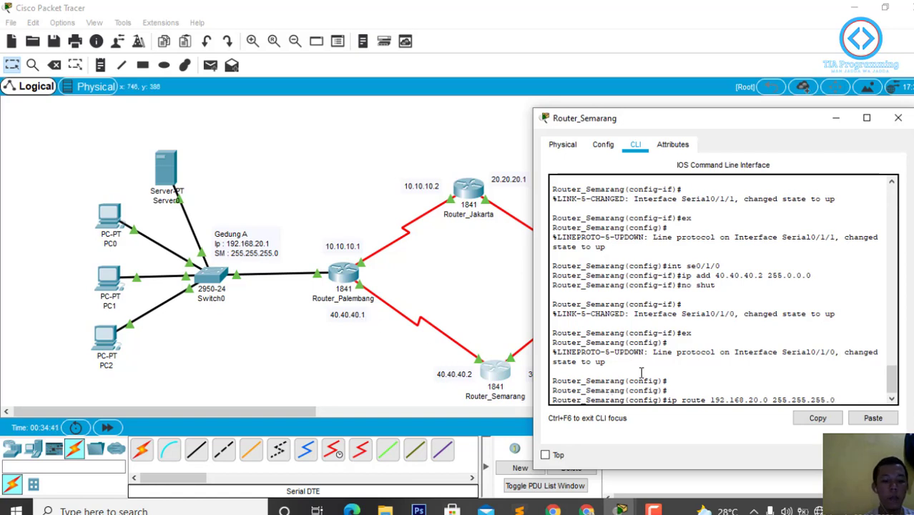
text(1)
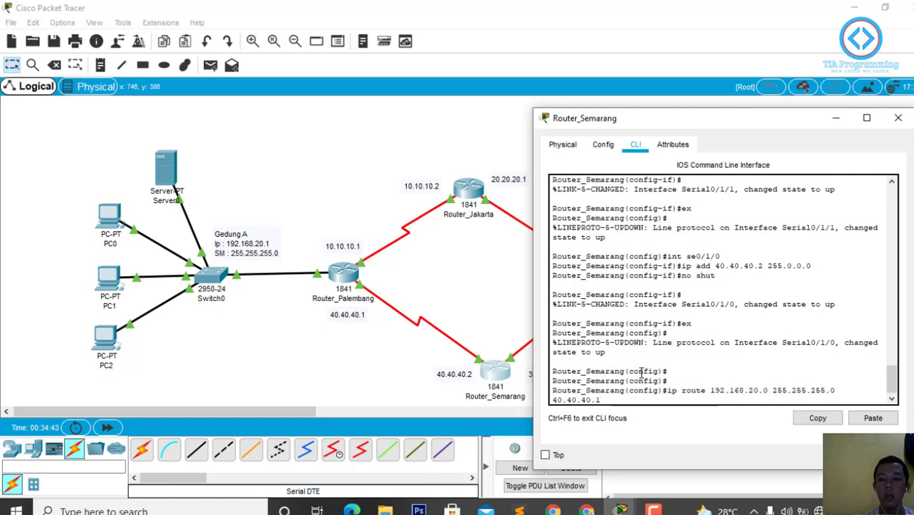
key(Return)
- Add a static route on Router_Semarang to network 192.168.30.0 with mask 255.255.255.0 via next hop 30.30.30.1
text(ip ro)
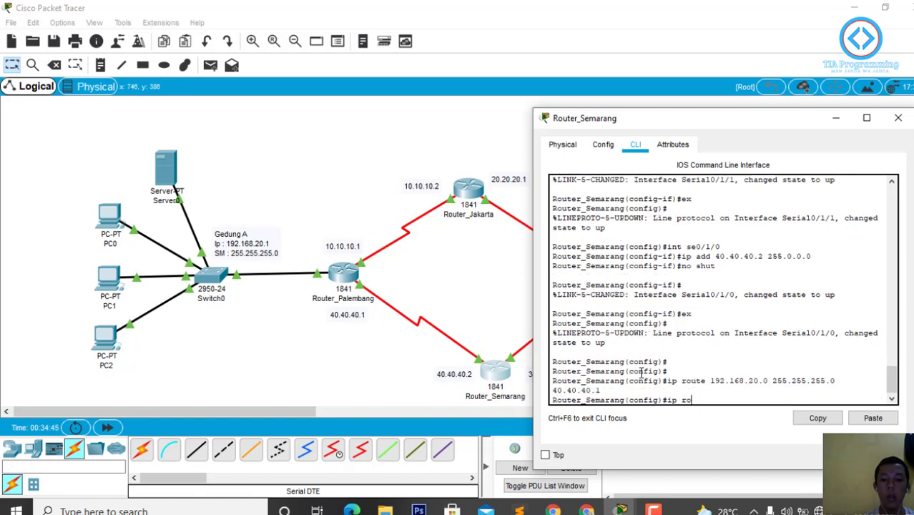
text(ute 192.168.30.0 255.255.255.0)
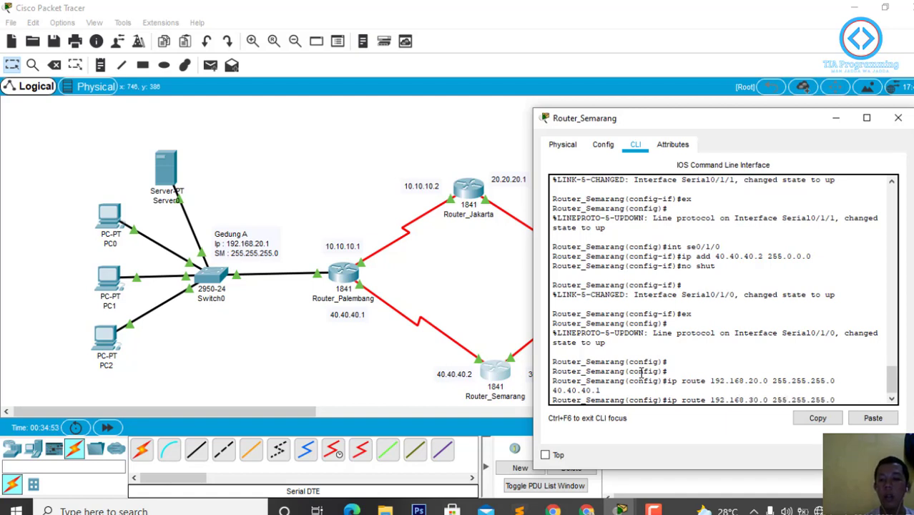
drag(821, 127, 340, 168)
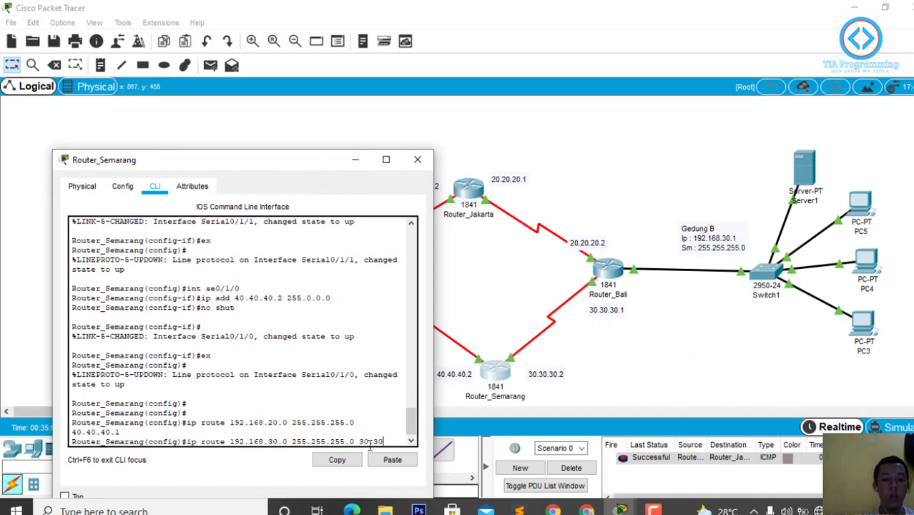
text(1)
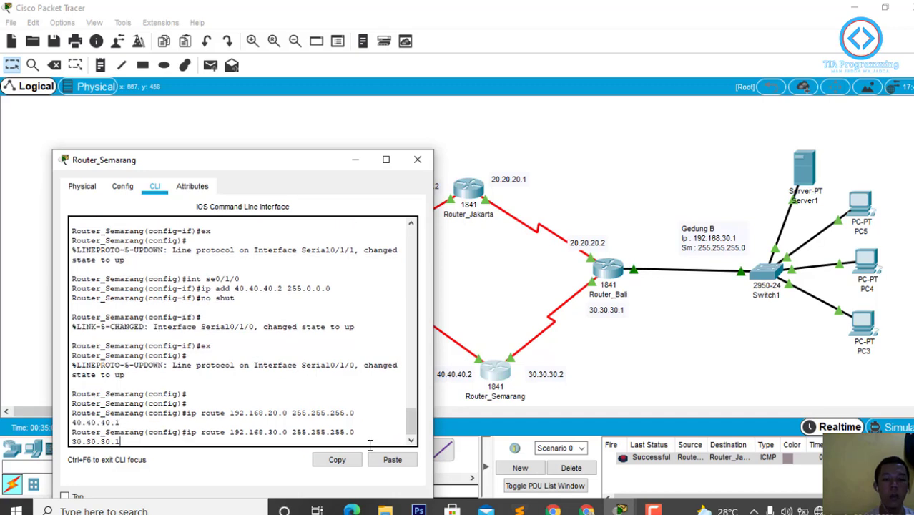
key(Return)
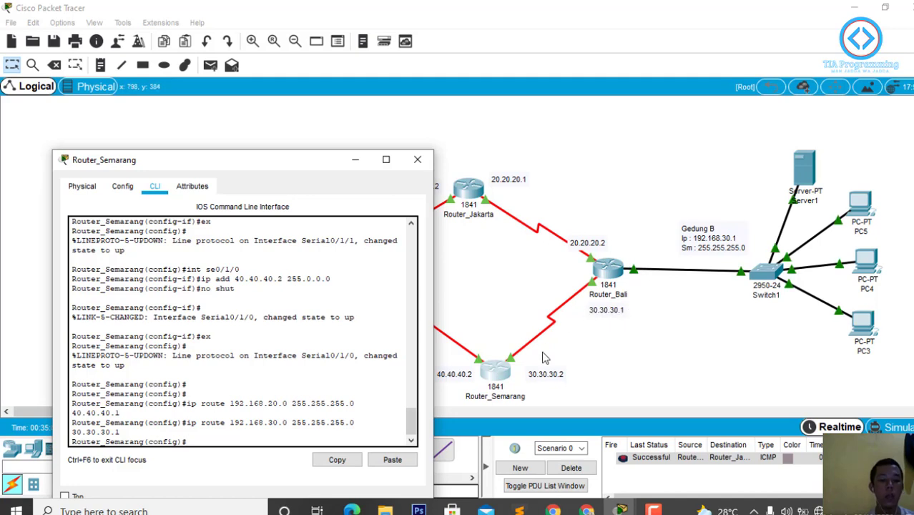
- Add a static route on Router_Semarang to network 20.20.20.0 with mask 255.255.255.0 via next hop 30.30.30.1
text(ip)
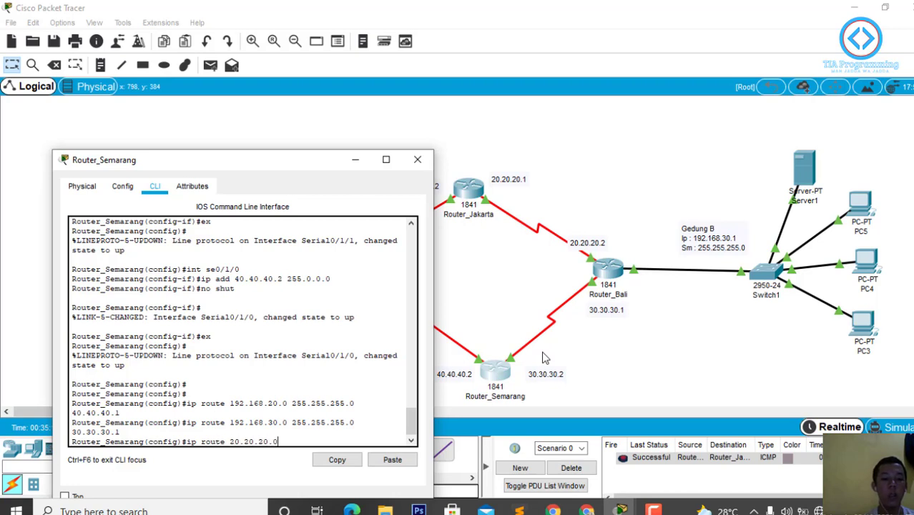
text(route 20.20.20.0 255.255.255.0)
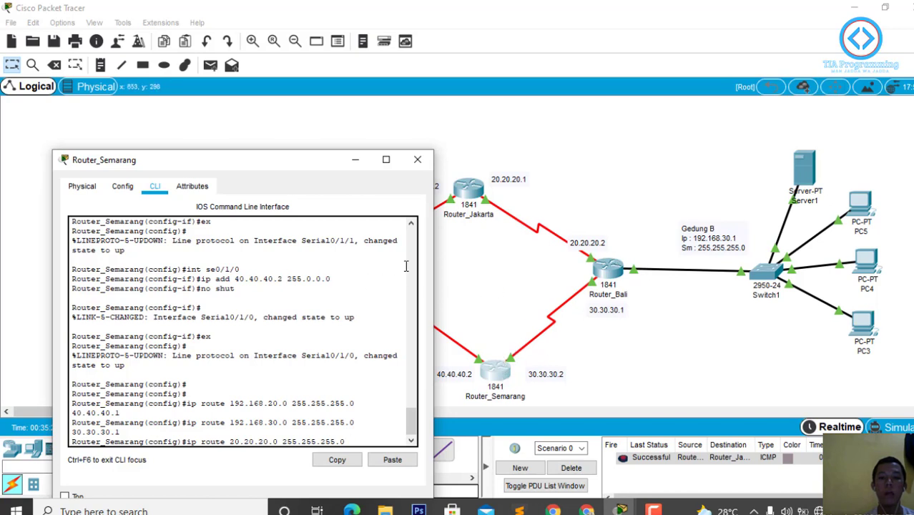
click(415, 466)
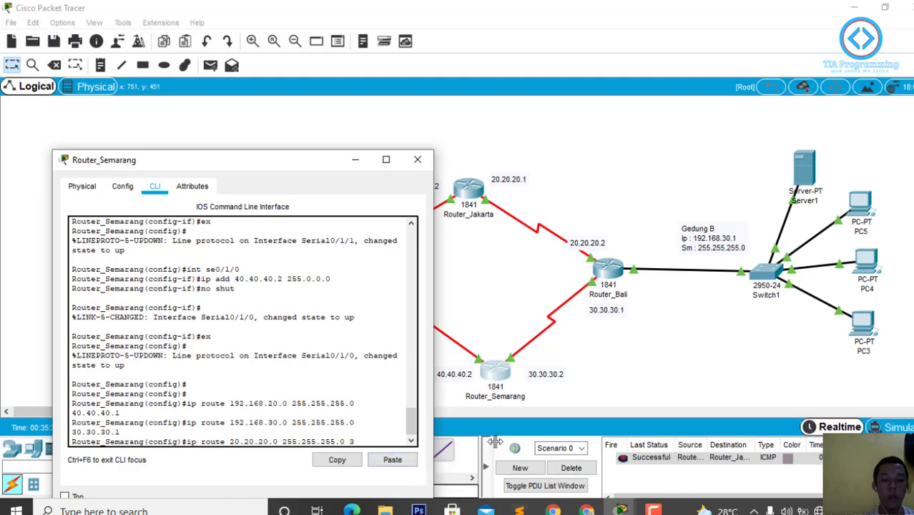
text(0.30.30.1)
key(Return)
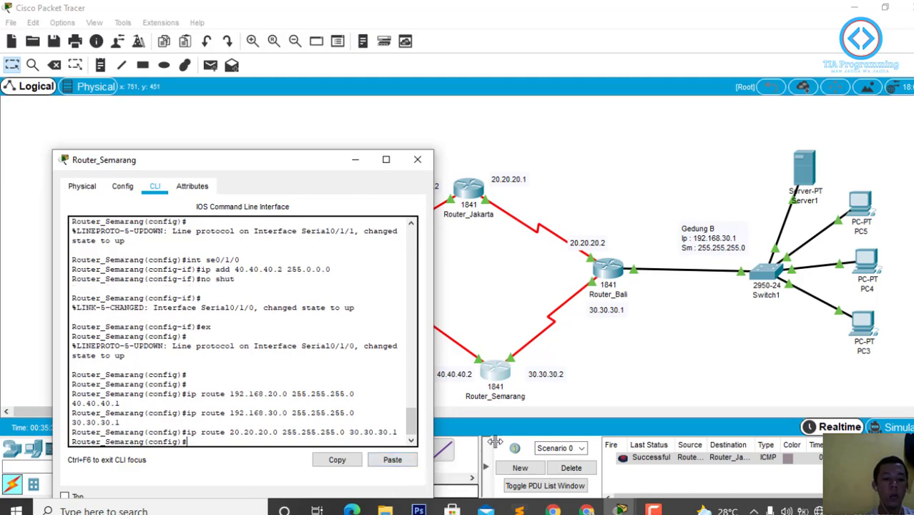
- Add a Router_Semarang route to 10.10.10.0 with mask 255.255.255.0 via next hop 40.40.40.1, and close the router's window
text(ip route)
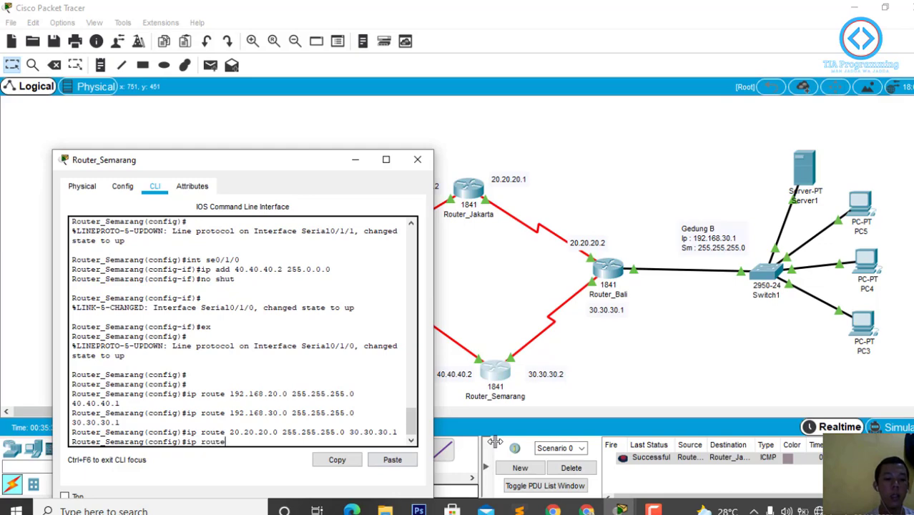
drag(304, 170, 813, 185)
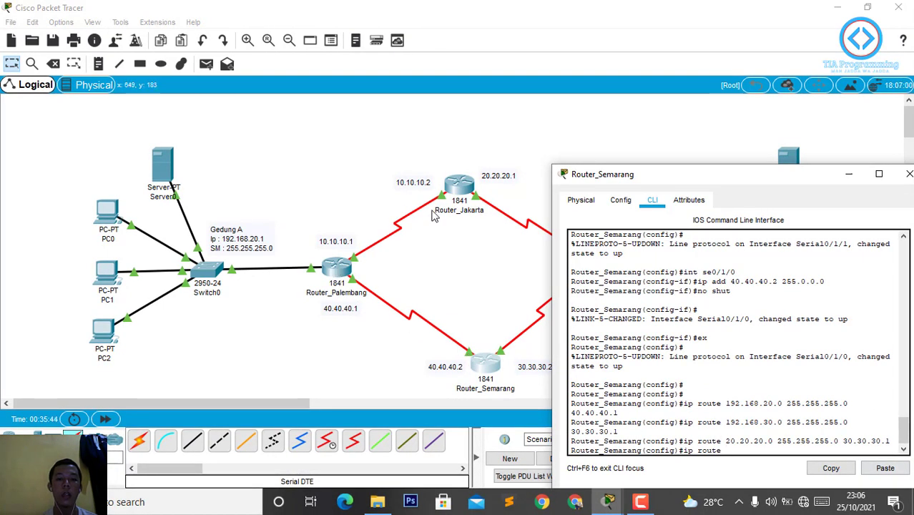
text(1)
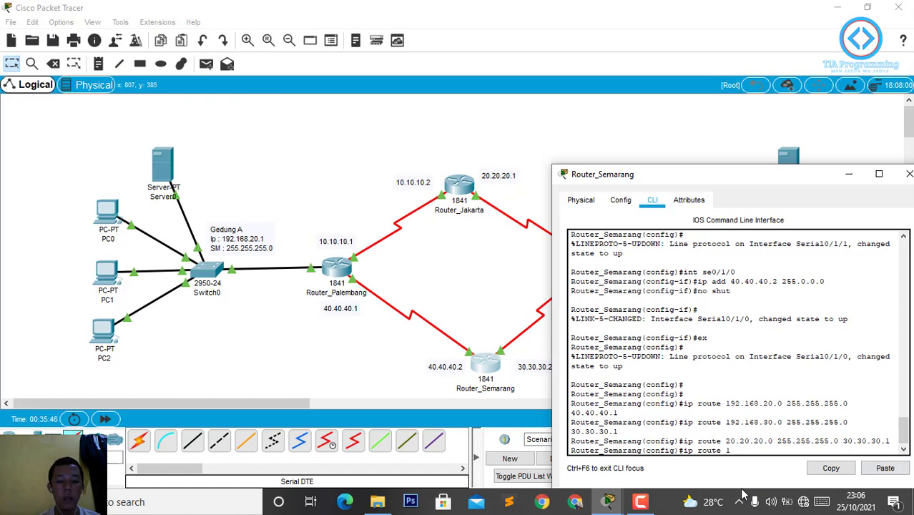
text(0.10.10.)
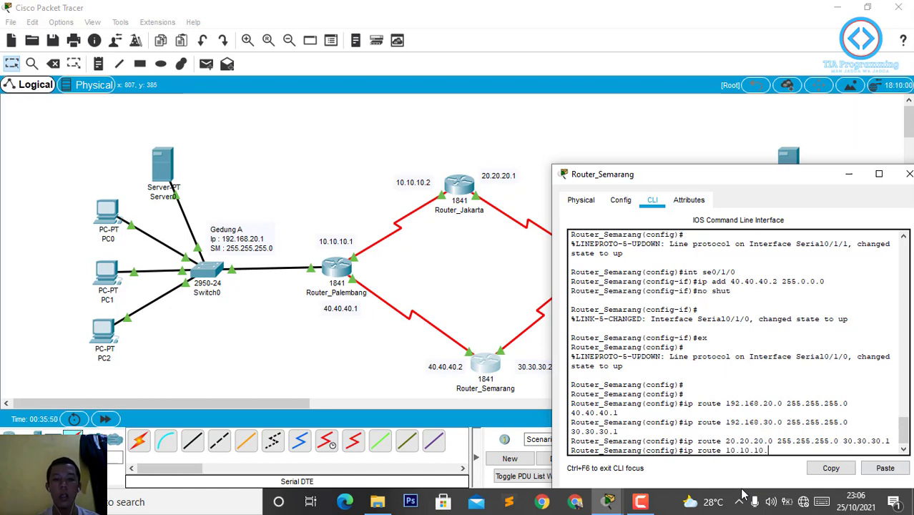
text(0 255.255.255.0 40.40.40.1)
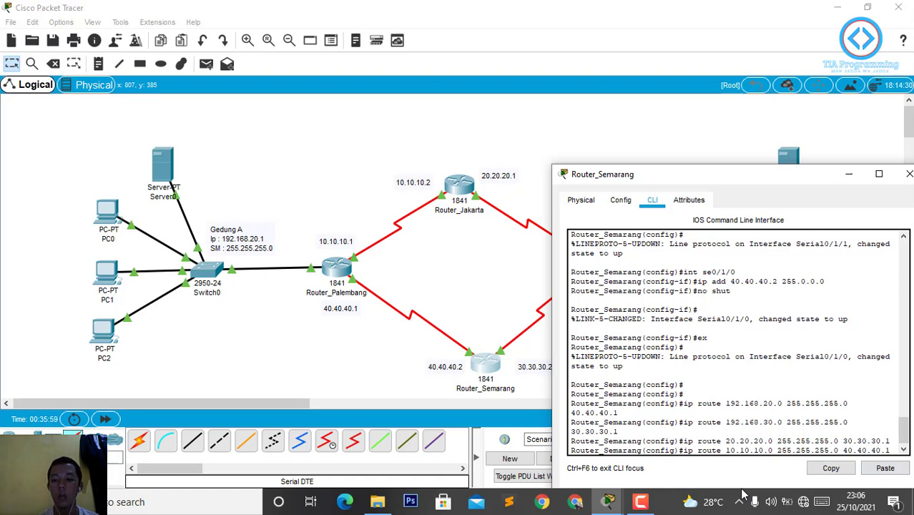
key(Return)
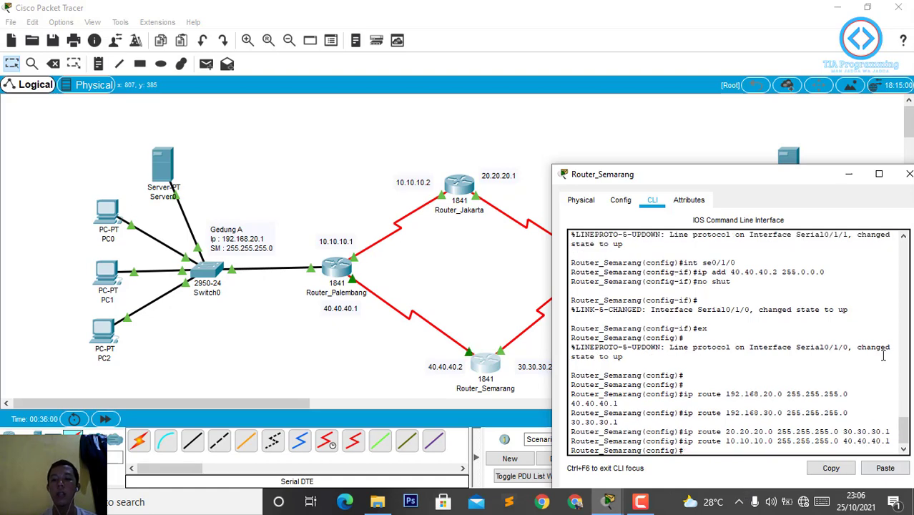
click(909, 174)
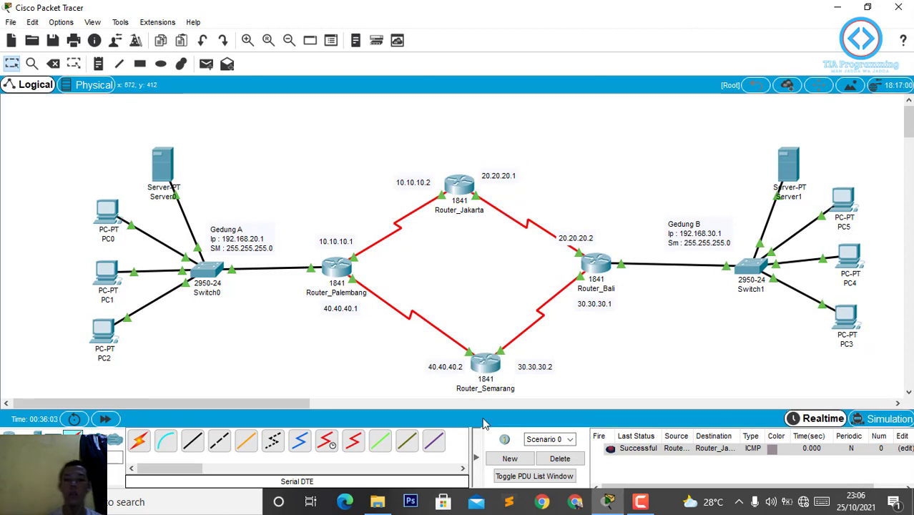
- Nudge the Router_Jakarta icon slightly toward its 20.20.20.1 label and minimize Server0's window
drag(458, 200, 464, 198)
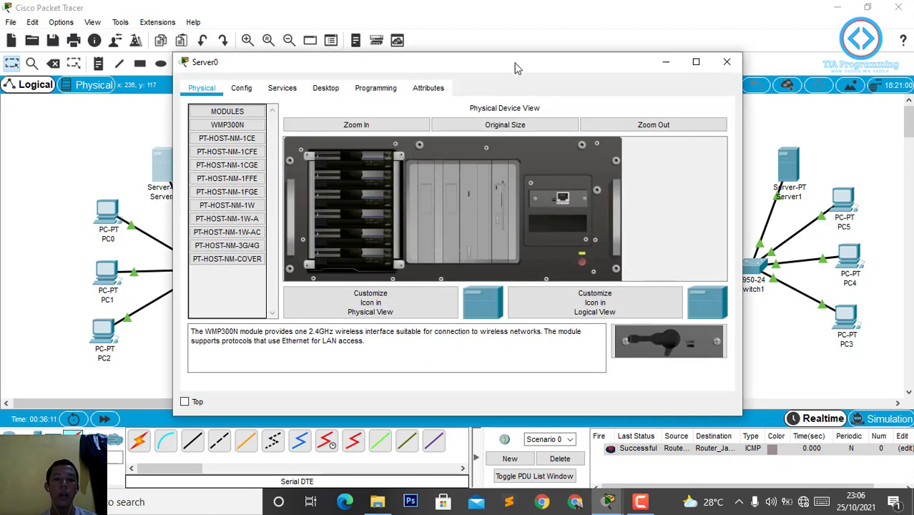
click(667, 64)
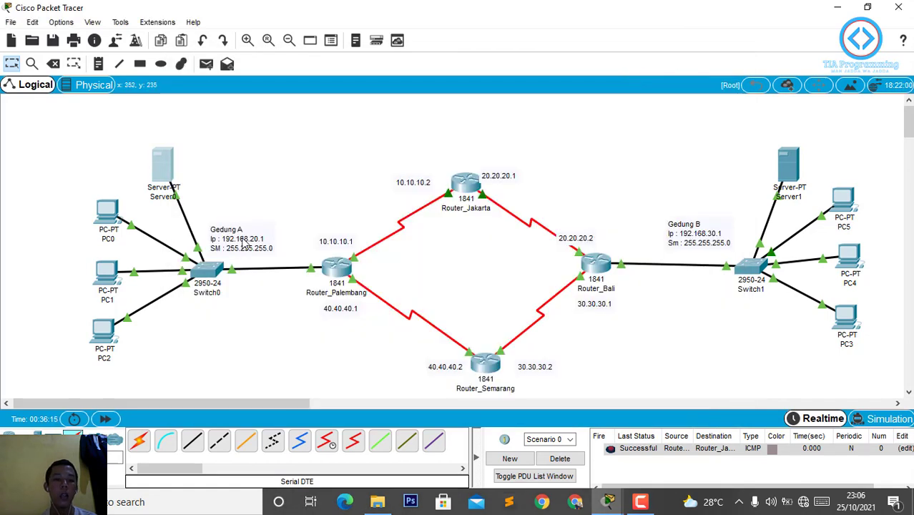
- Assign Server0 the static IP address 192.168.20.2 with subnet mask 255.255.255.0
click(167, 170)
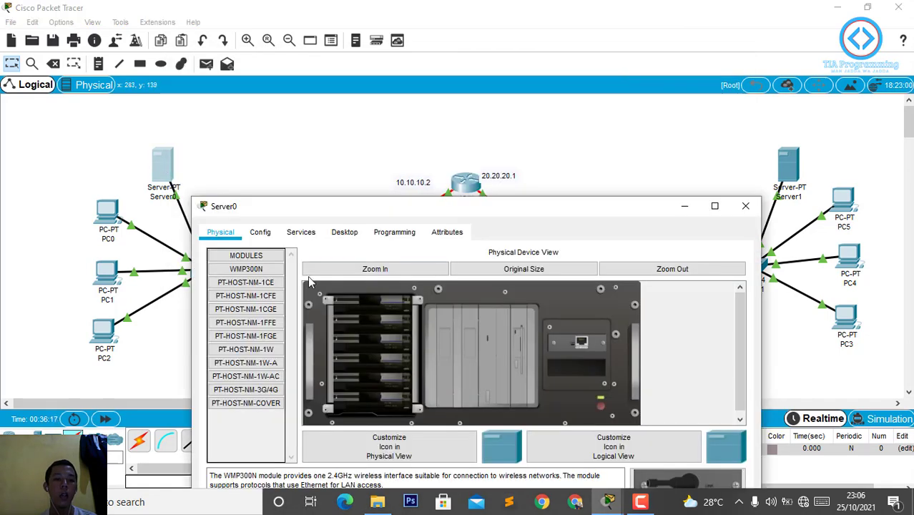
click(262, 233)
click(345, 232)
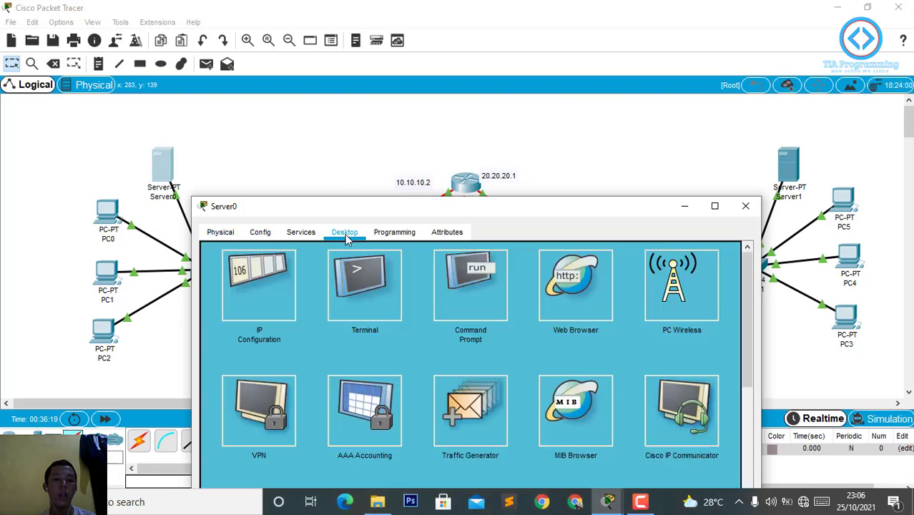
click(258, 280)
click(410, 267)
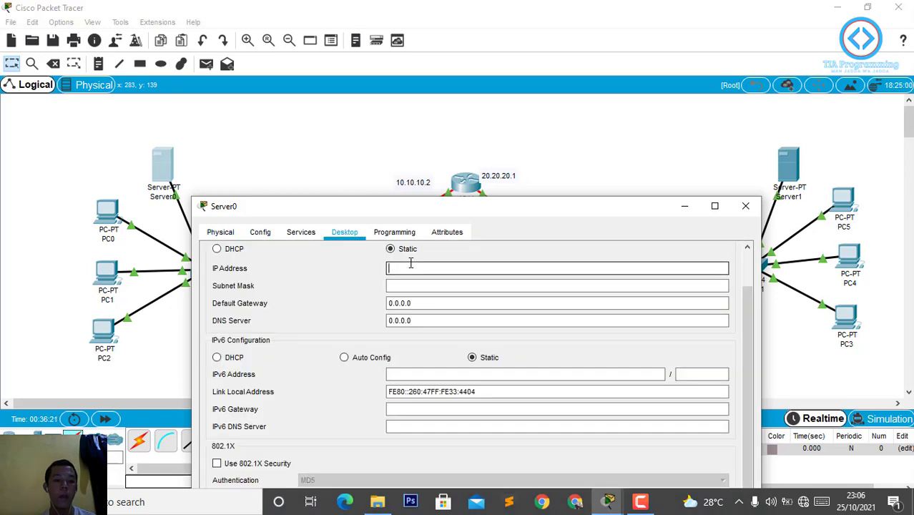
text(192.168.20.2)
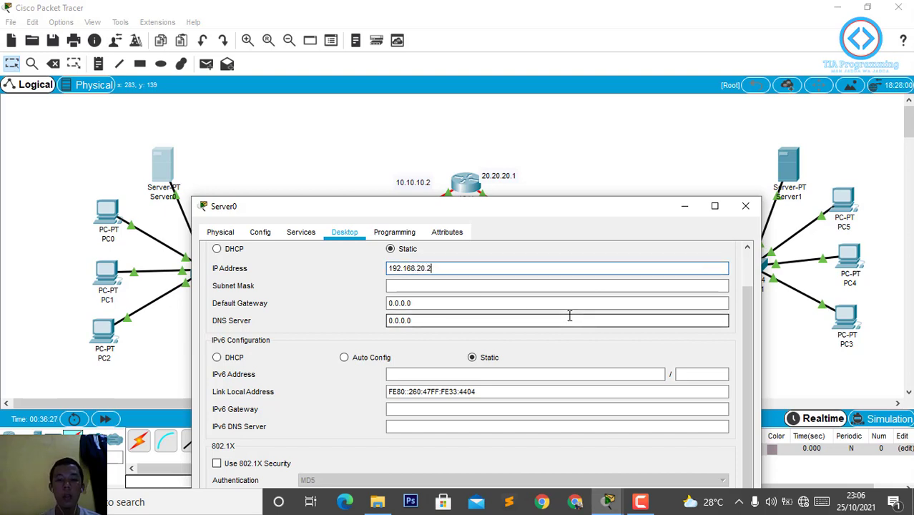
key(Tab)
key(Tab)
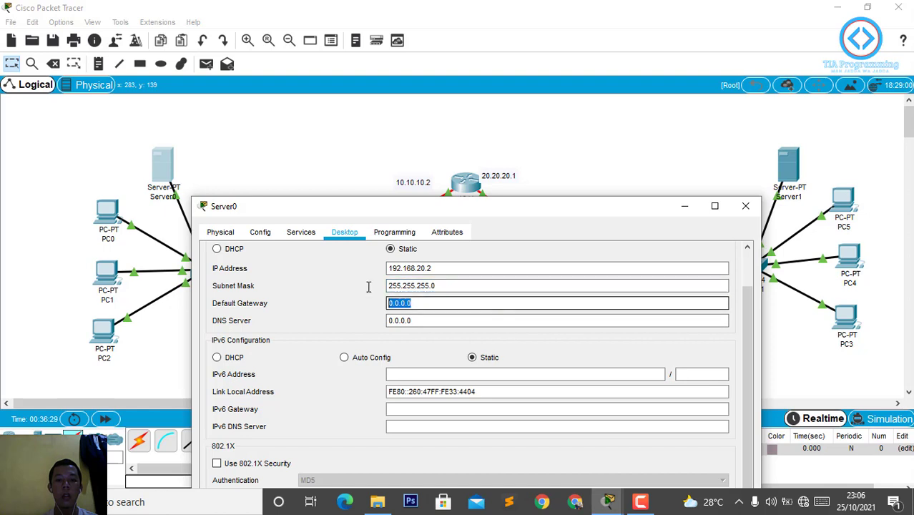
- Set Server0's default gateway to 192.168.20.1, copy that gateway address and close the server's window
text(192.168.20.1)
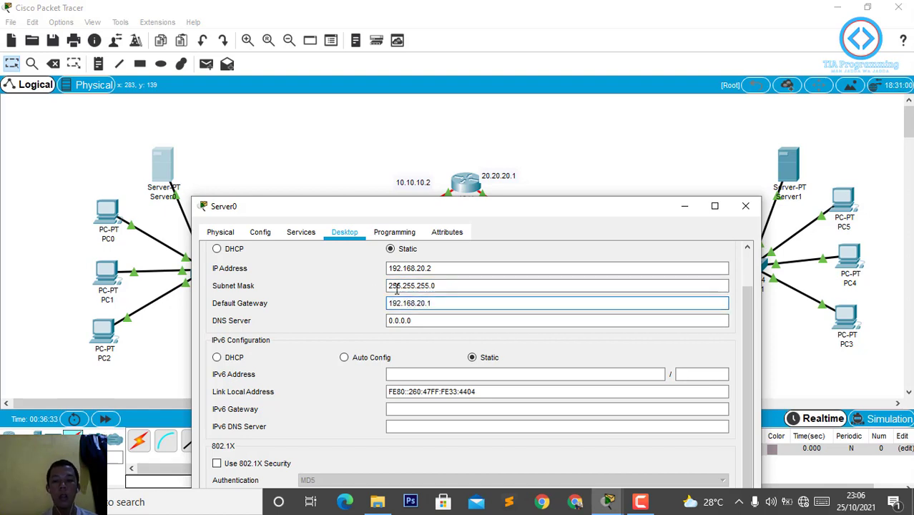
drag(433, 304, 305, 303)
key(ctrl+c)
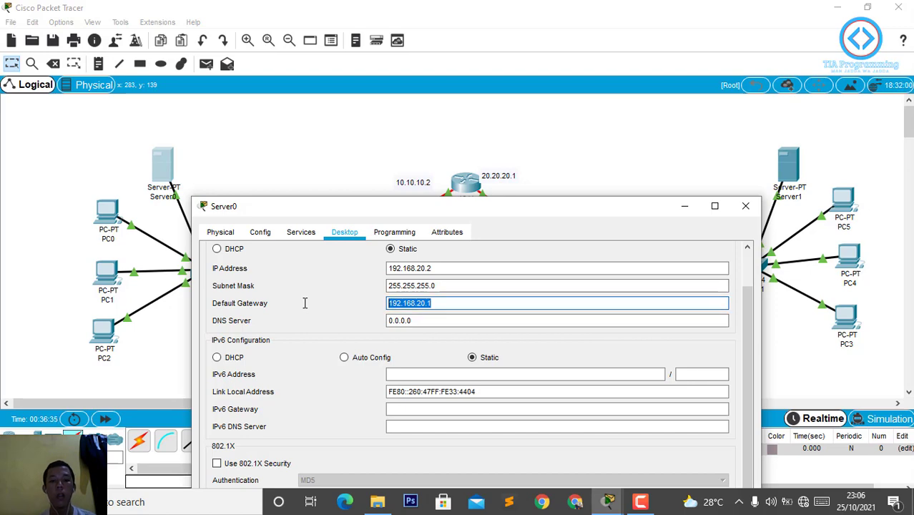
click(745, 206)
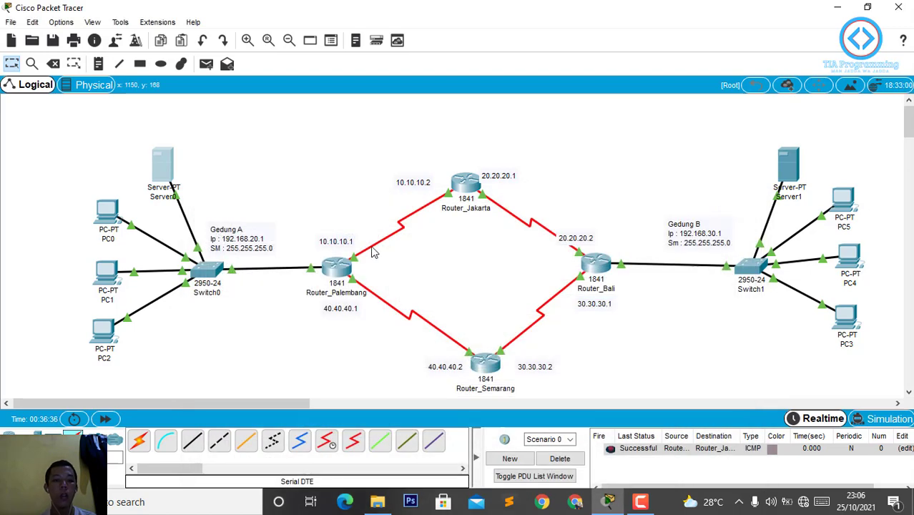
- Configure PC0 with static IP 192.168.20.3, mask 255.255.255.0 and the copied gateway 192.168.20.1, and close its window
click(101, 210)
click(280, 88)
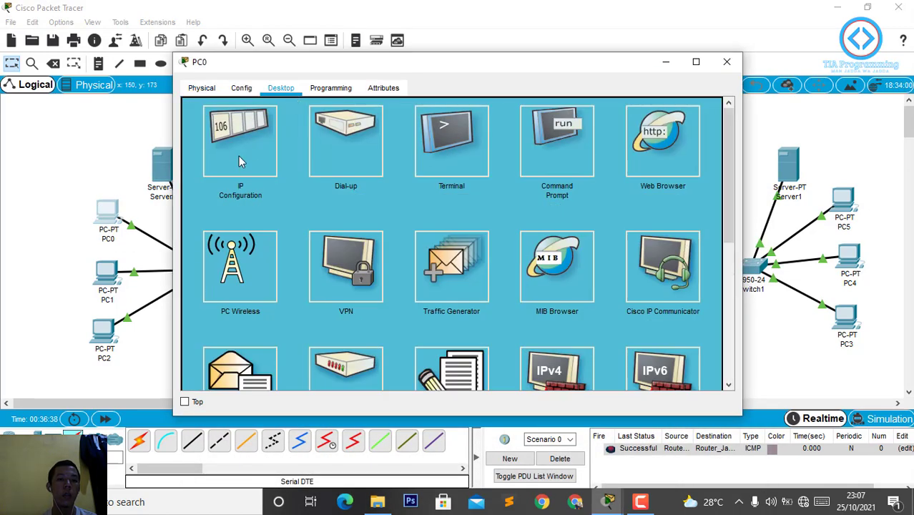
click(240, 161)
click(375, 123)
text(192.168.20.3)
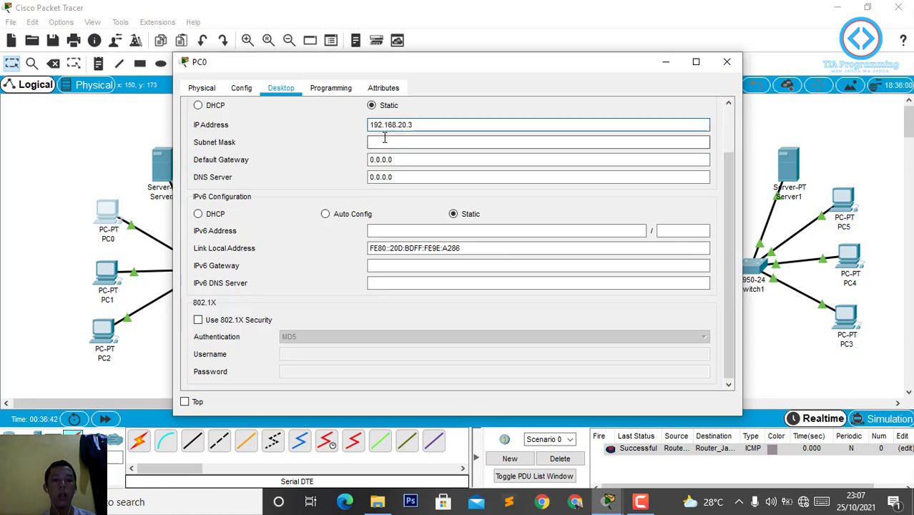
click(385, 140)
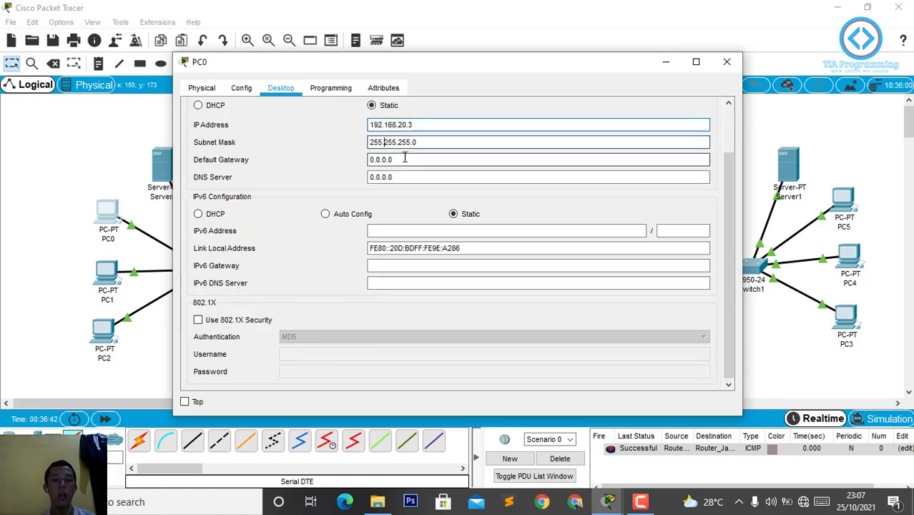
drag(404, 158, 343, 154)
key(ctrl+v)
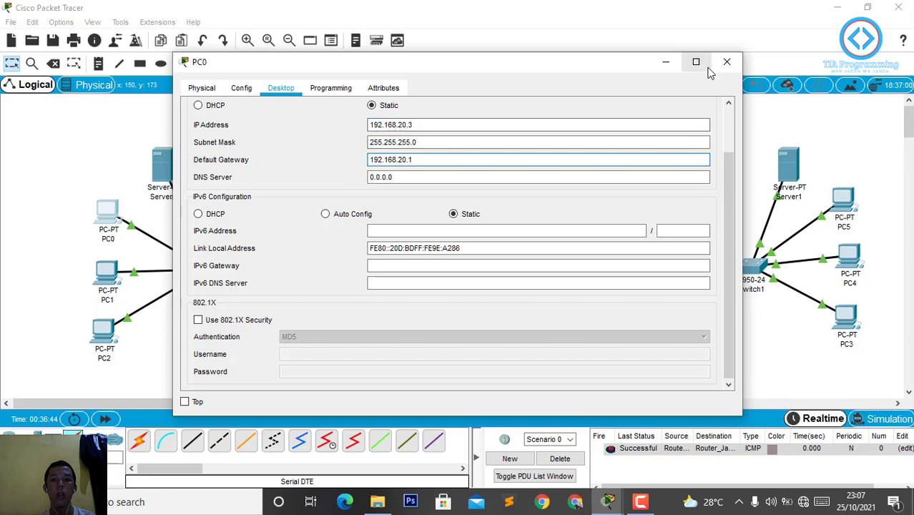
click(727, 62)
- Configure PC1 with static IP 192.168.20.4, mask 255.255.255.0 and default gateway 192.168.20.1, and close its window
click(100, 275)
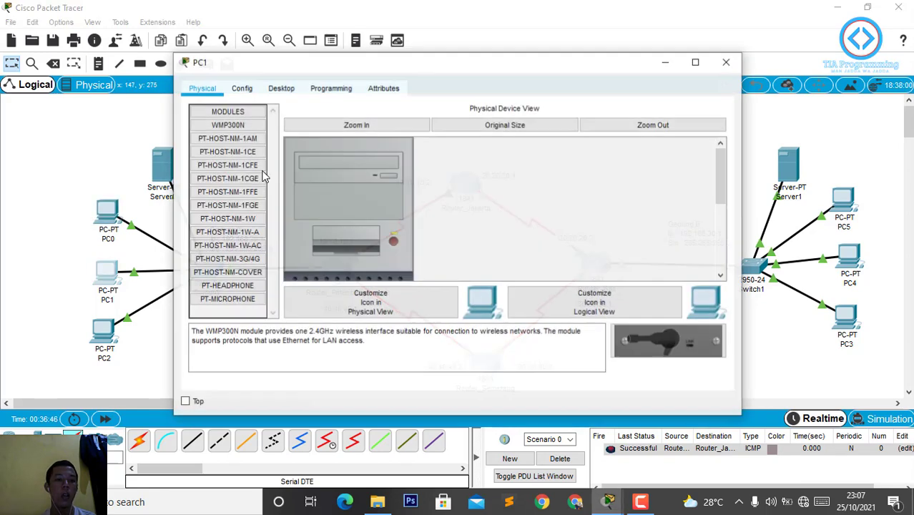
click(281, 88)
click(236, 146)
click(458, 125)
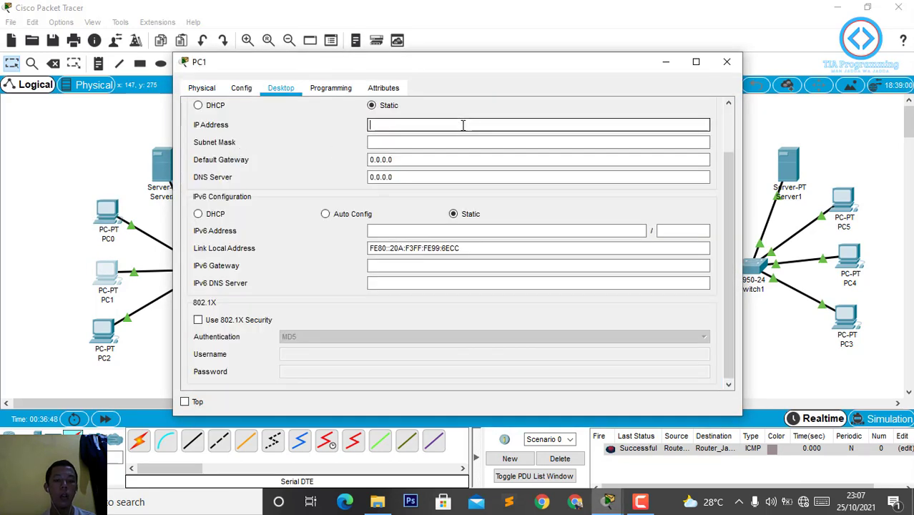
text(192.168.20.4)
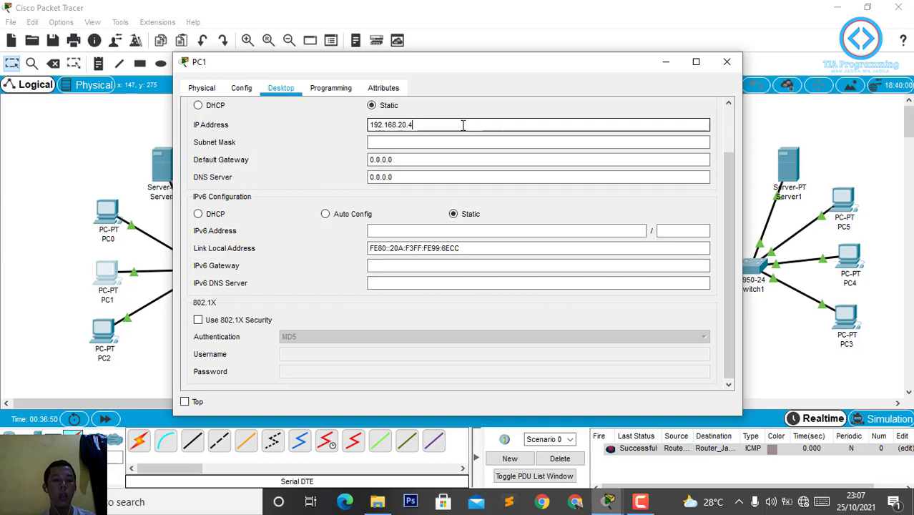
key(Tab)
key(Tab)
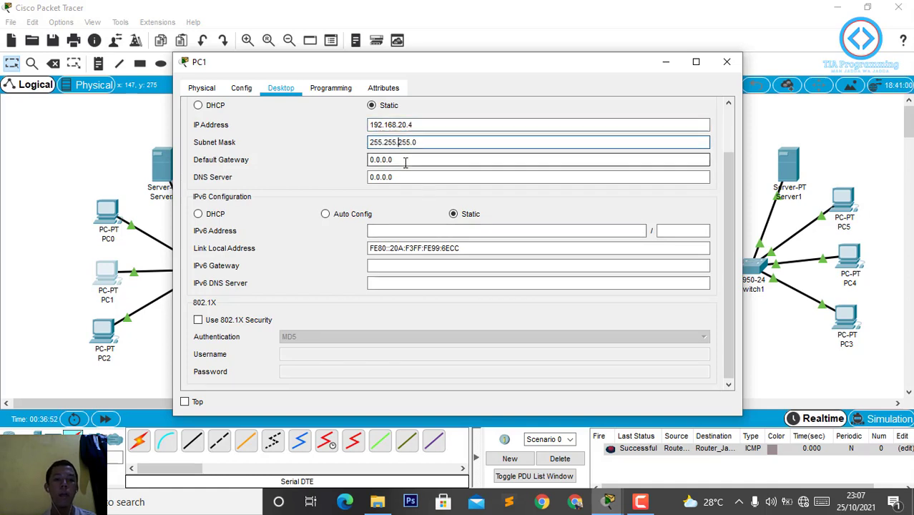
text(192.168.20.1)
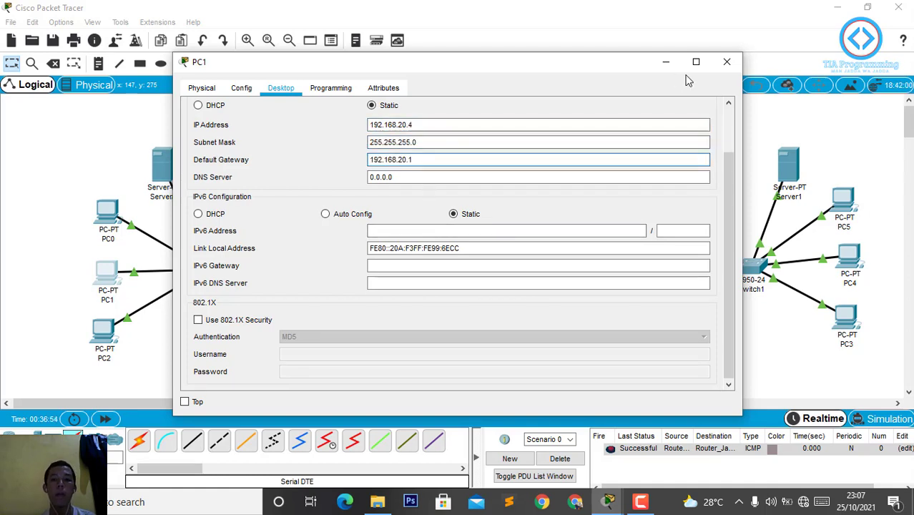
click(727, 63)
- Configure PC2 with static IP 192.168.20.5, mask 255.255.255.0 and default gateway 192.168.20.1, and close its window
click(104, 331)
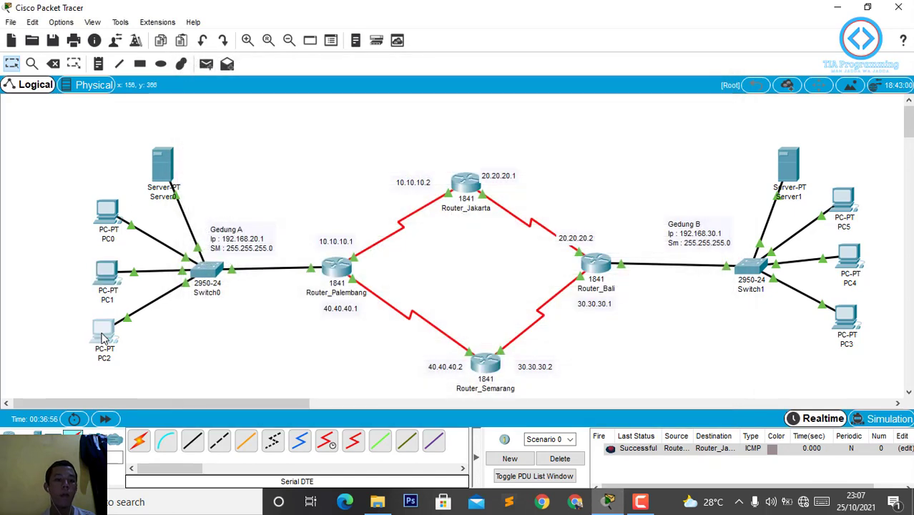
click(282, 89)
click(240, 140)
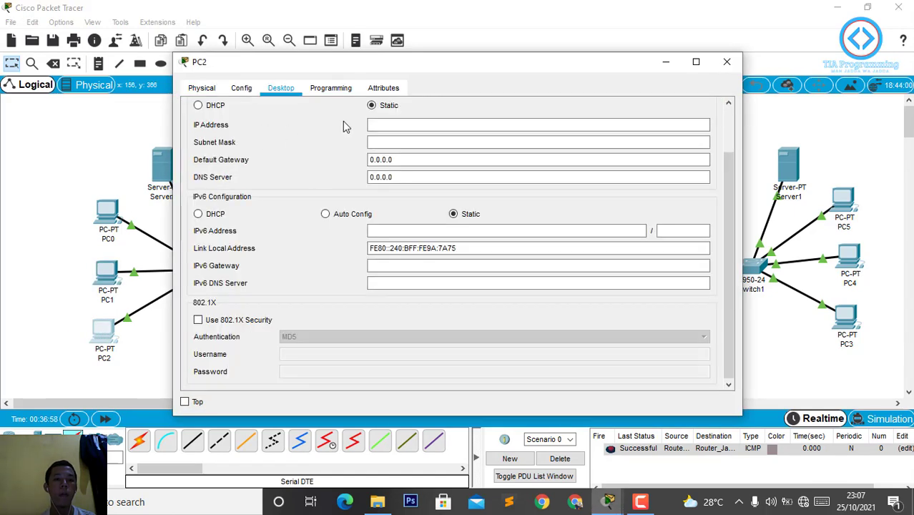
click(378, 123)
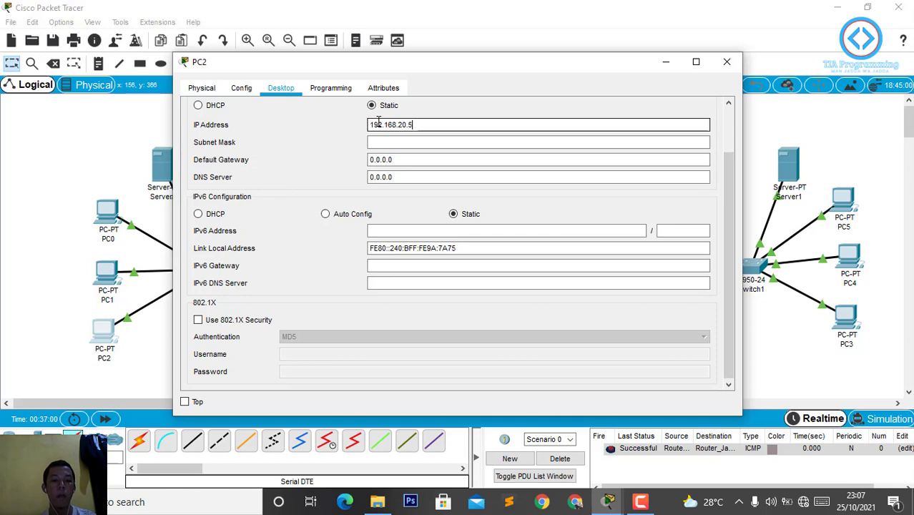
key(Tab)
key(Tab)
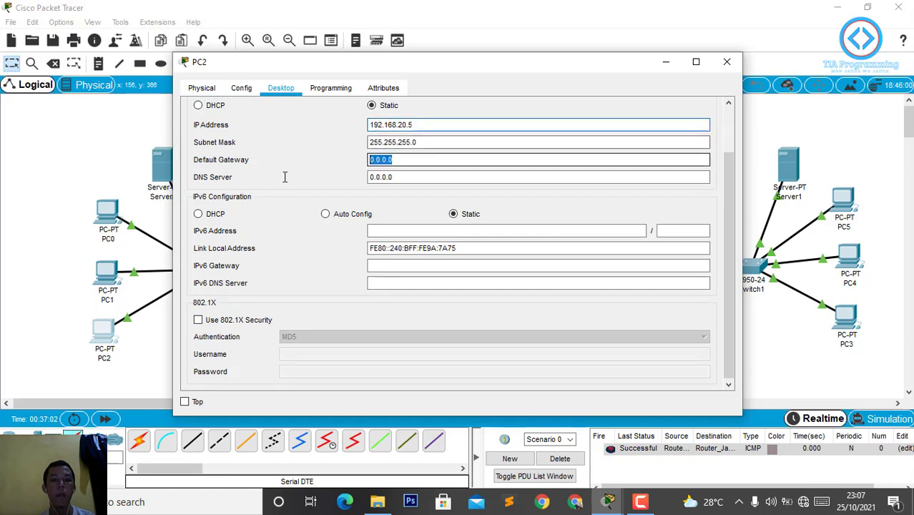
text(192.168.20.1)
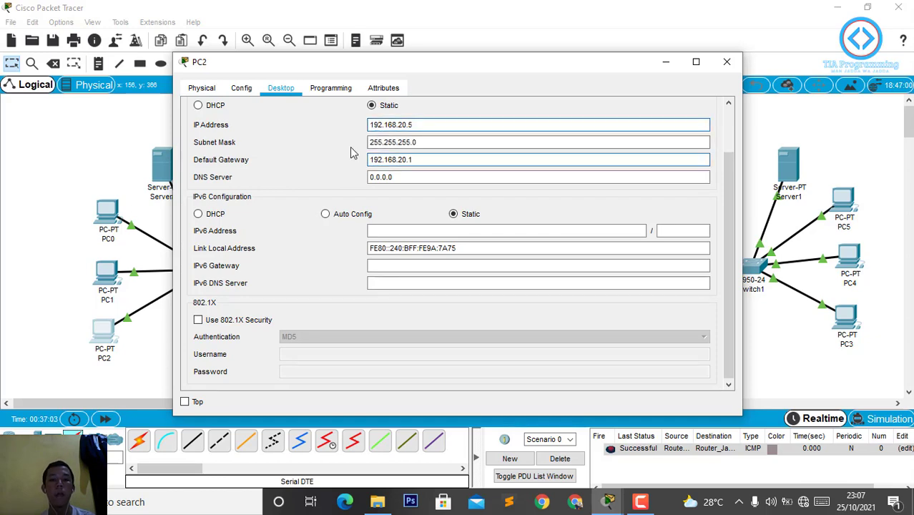
click(727, 62)
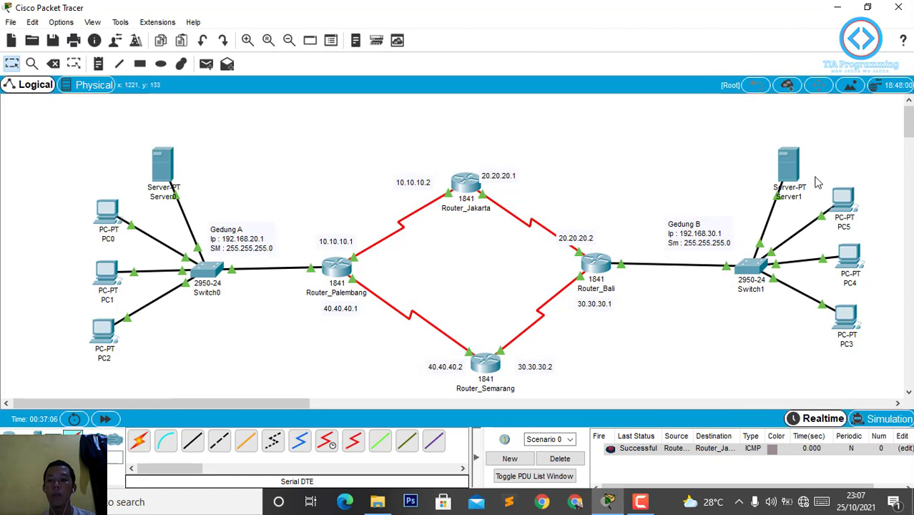
- Configure Server1 with static IP 192.168.30.2, mask 255.255.255.0 and default gateway 192.168.30.1, and close its window
click(789, 164)
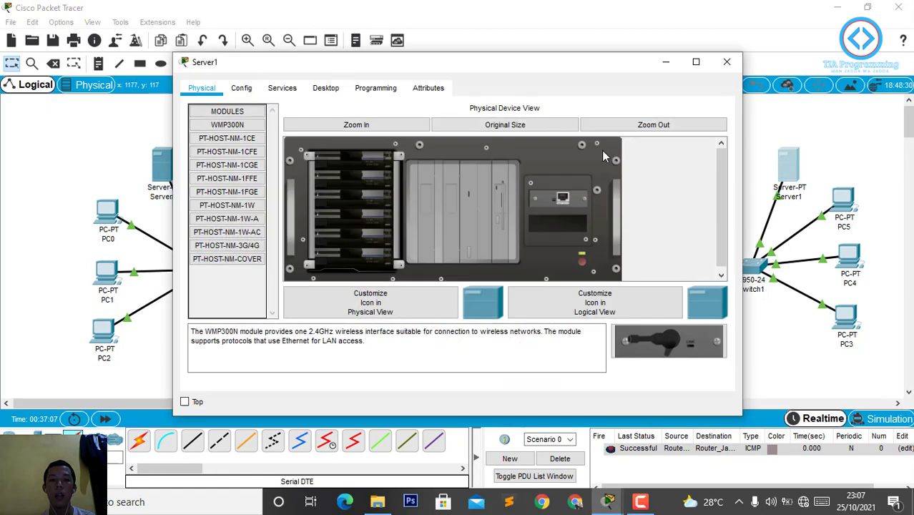
click(323, 89)
click(244, 135)
click(400, 126)
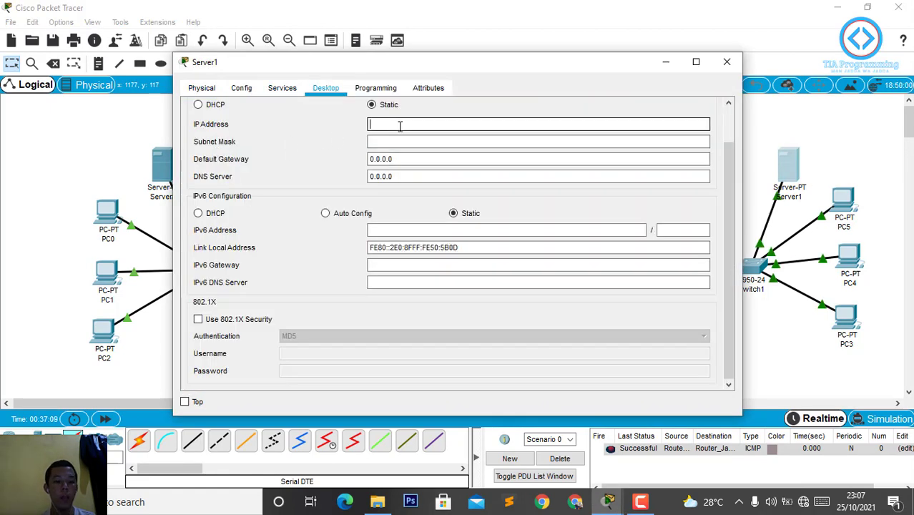
text(192.168.1)
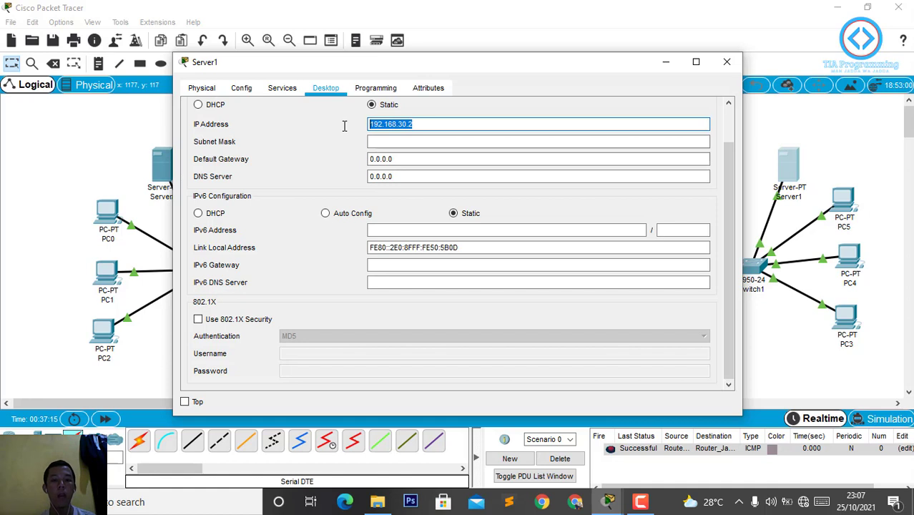
key(Tab)
key(Tab)
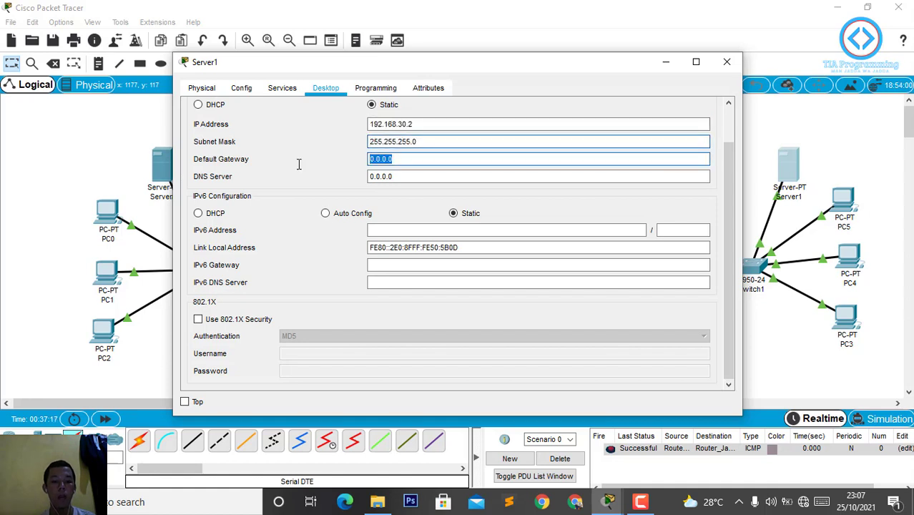
text(192.168.30.1)
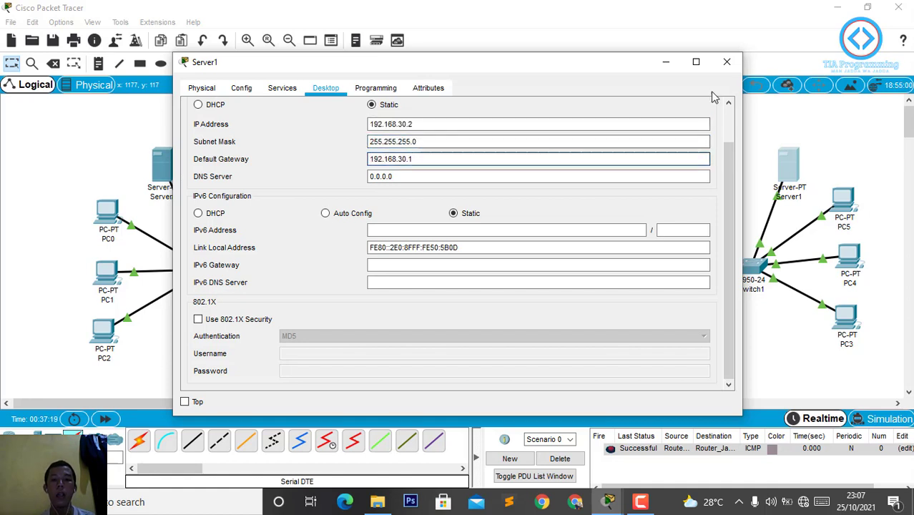
click(727, 61)
- Assign PC5 the static IP address 192.168.30.3 with subnet mask 255.255.255.0
click(839, 212)
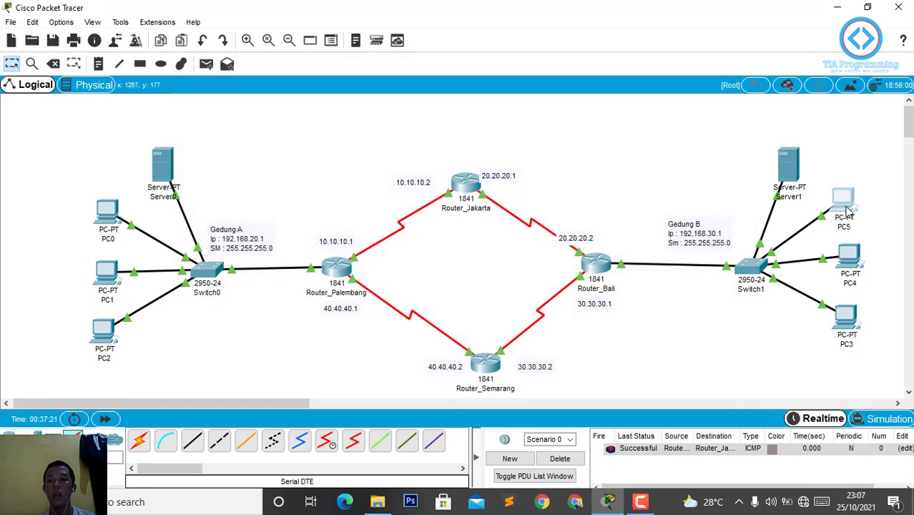
click(279, 88)
click(238, 123)
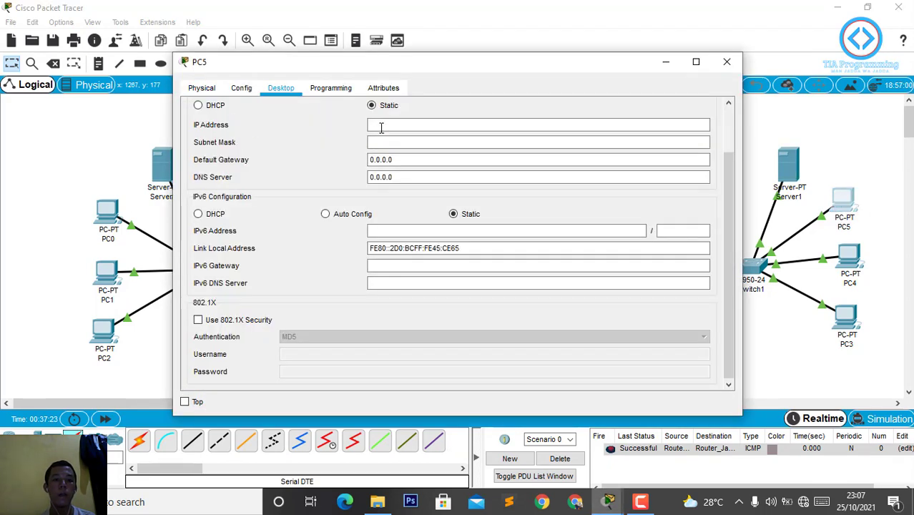
click(405, 124)
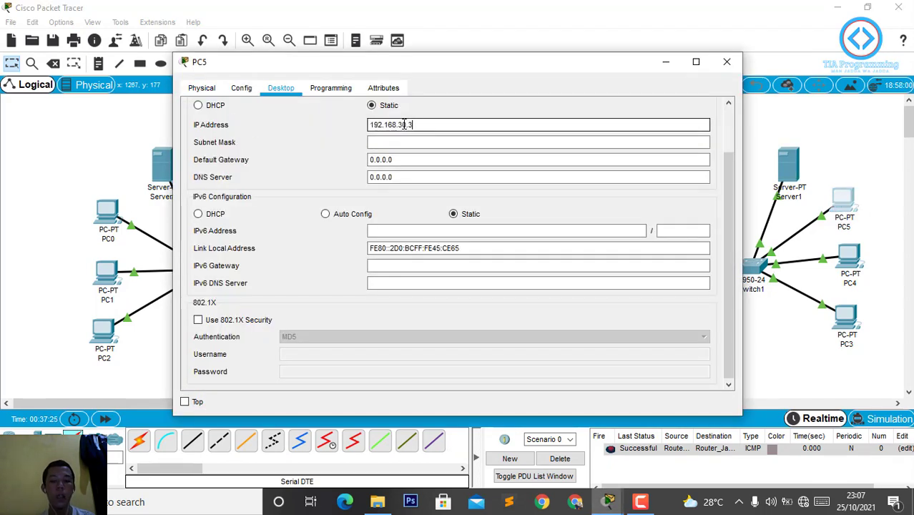
text(192.168.30.3)
key(Tab)
key(Tab)
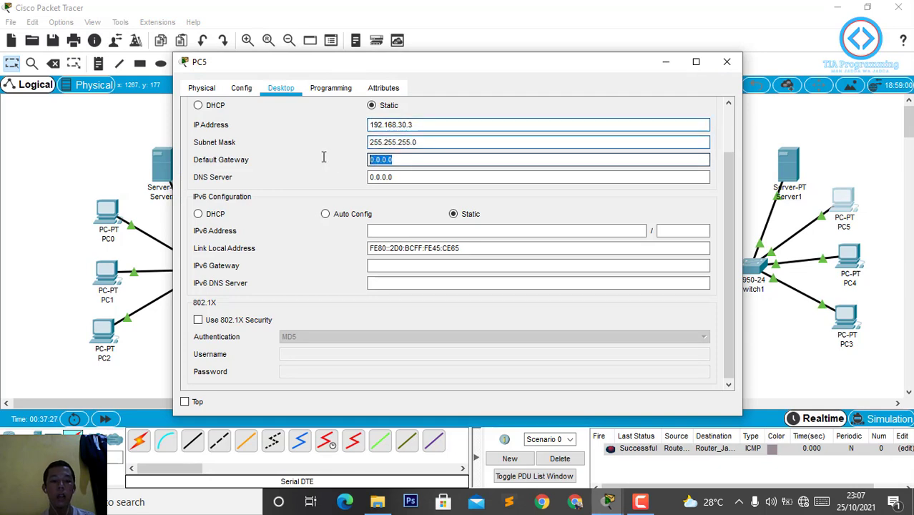
- Set PC5's default gateway to 192.168.30.1, copy that gateway address and close the PC's window
text(192.168.30.2)
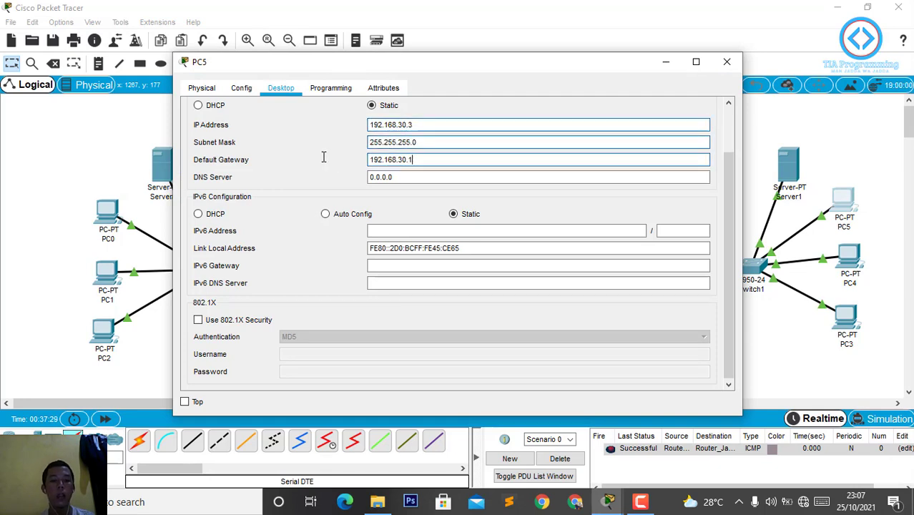
drag(419, 159, 292, 167)
key(ctrl+c)
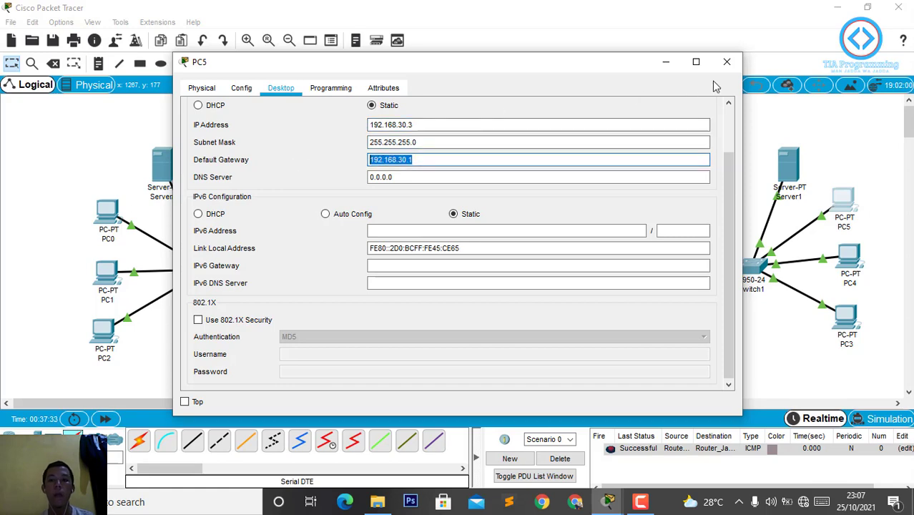
click(727, 62)
- Configure PC4 with static IP 192.168.30.4, mask 255.255.255.0 and default gateway 192.168.30.1, and close its window
click(851, 256)
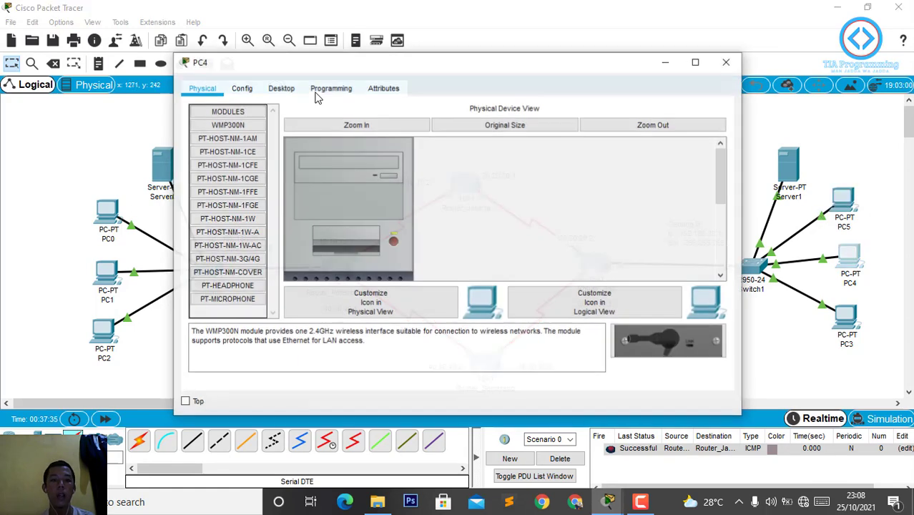
click(279, 88)
click(263, 123)
click(422, 127)
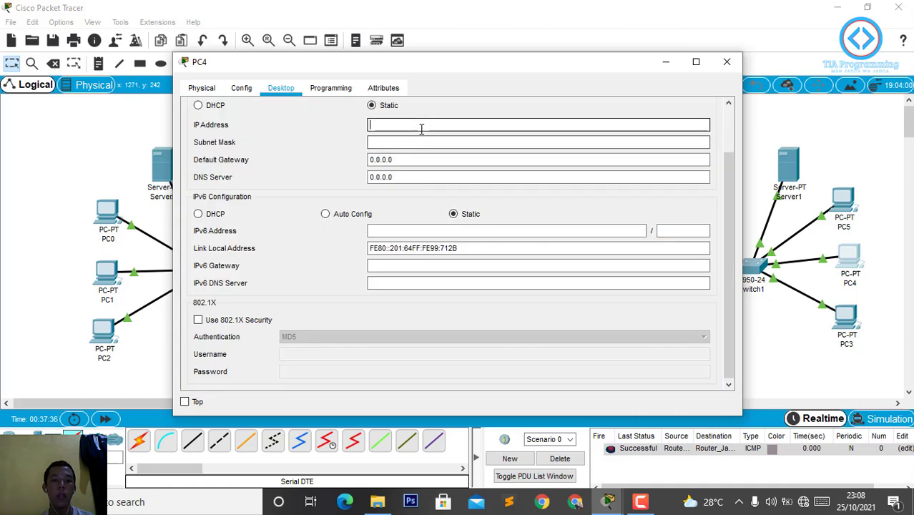
key(ctrl+v)
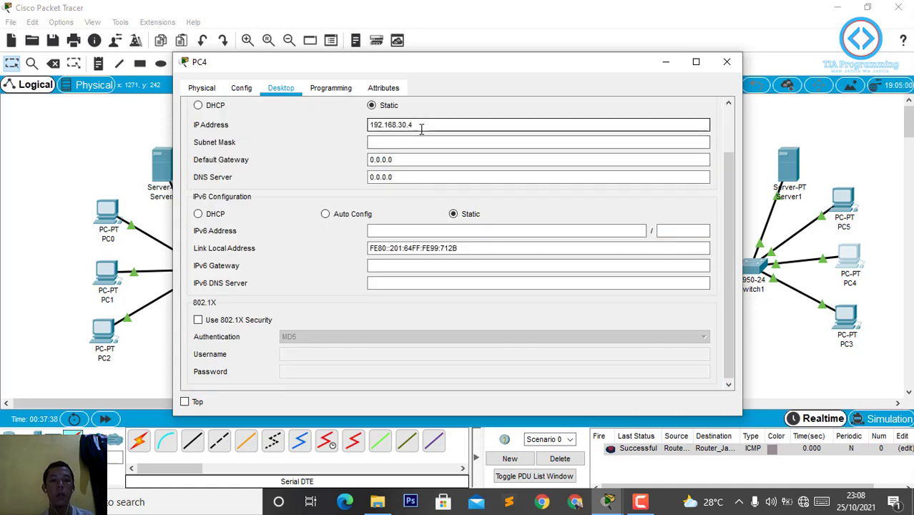
click(420, 141)
drag(408, 159, 313, 157)
key(ctrl+v)
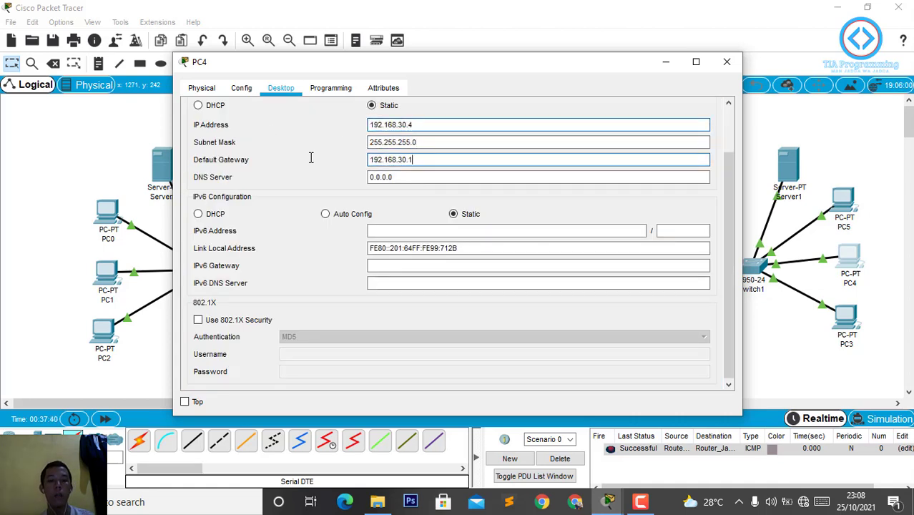
click(727, 62)
- Configure PC3 with static IP 192.168.30.5, mask 255.255.255.0 and default gateway 192.168.30.1, and close its window
click(846, 319)
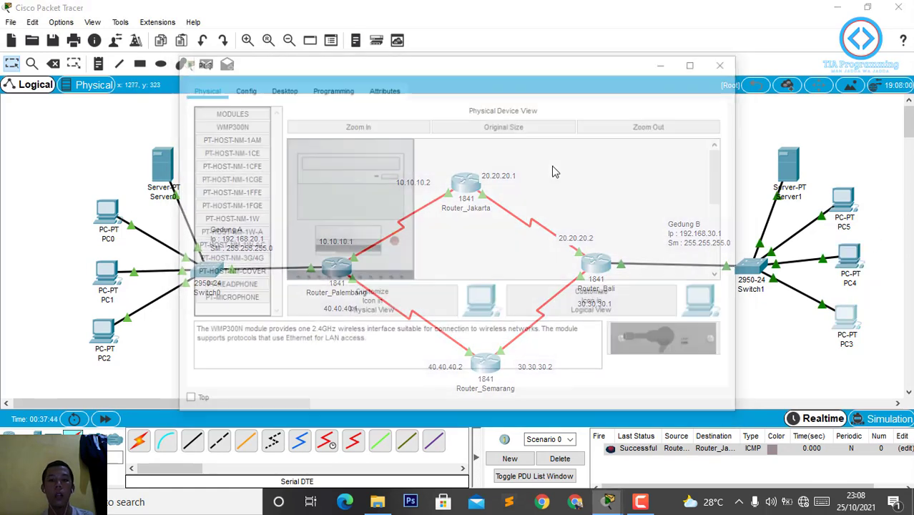
click(281, 87)
click(248, 144)
click(404, 125)
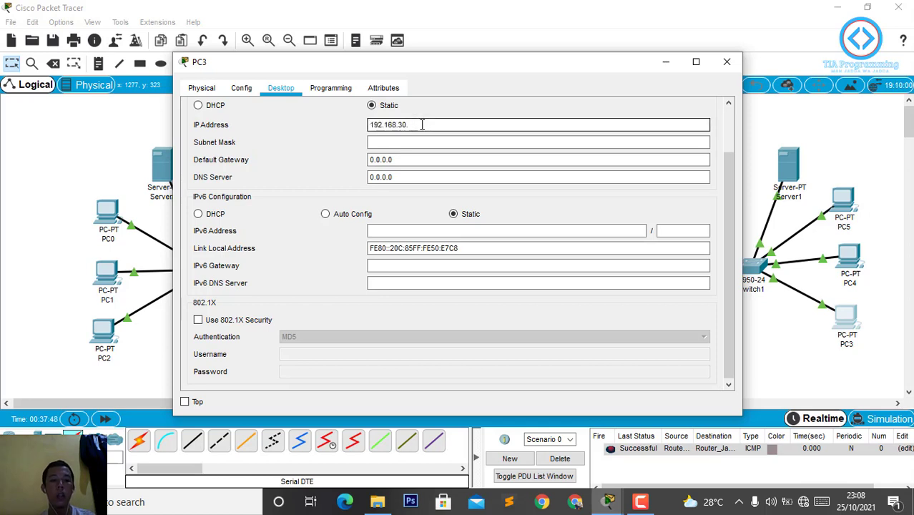
text(192.168.30.5)
key(Tab)
key(Tab)
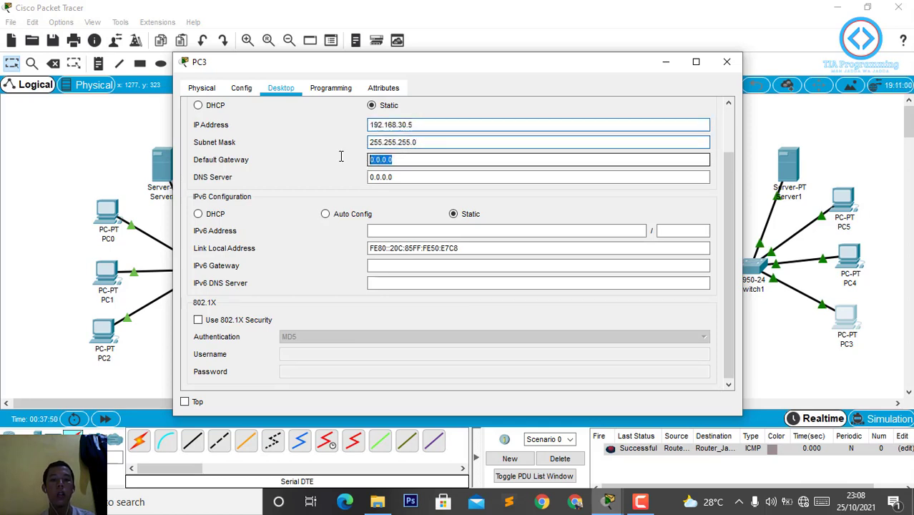
text(192.168.30.1)
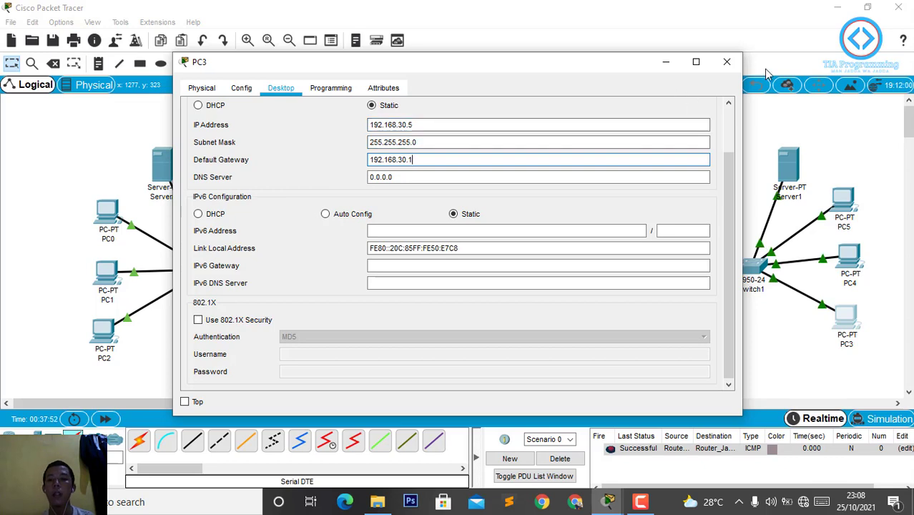
click(728, 62)
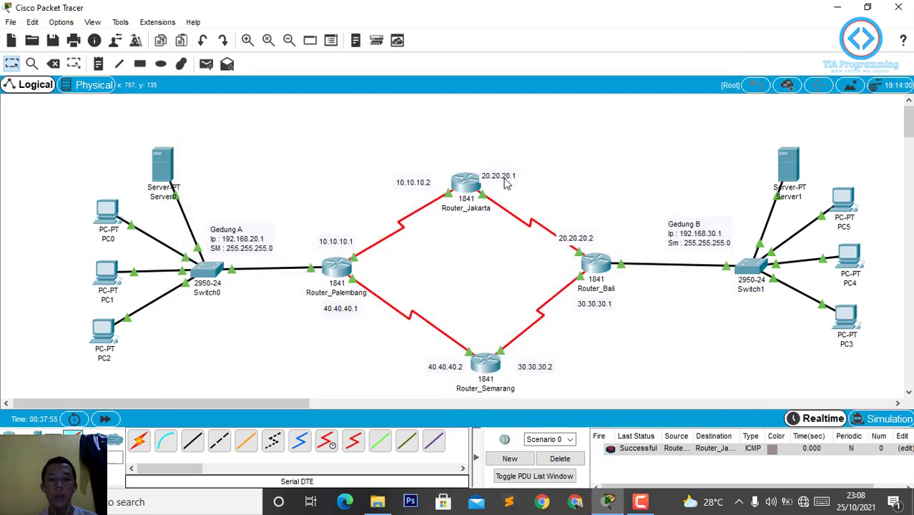
- Shift the 20.20.20.1, 20.20.20.2, 30.30.30.1 and 30.30.30.2 labels slightly so they sit clear beside their routers and links
drag(506, 184, 513, 188)
drag(578, 242, 586, 238)
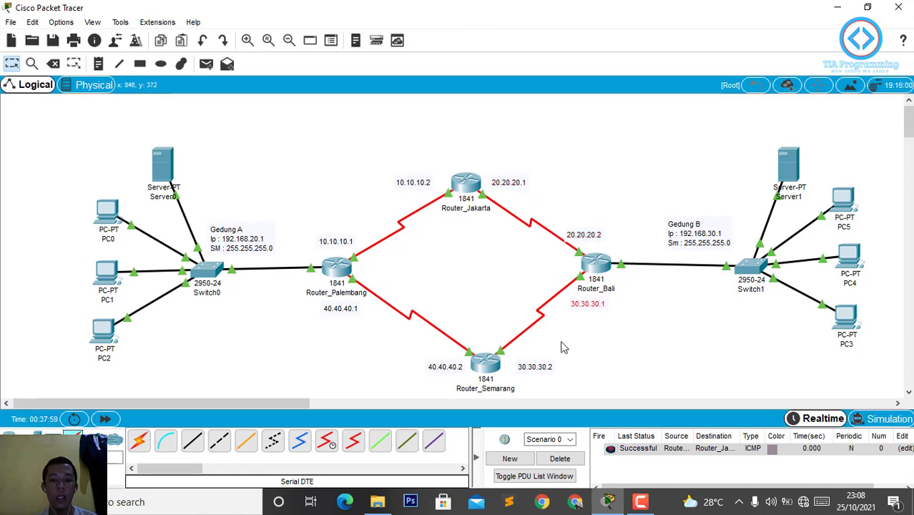
drag(548, 367, 541, 366)
- Delete the existing PDU scenario and test connectivity with a simple PDU from Server0 to PC2
click(570, 464)
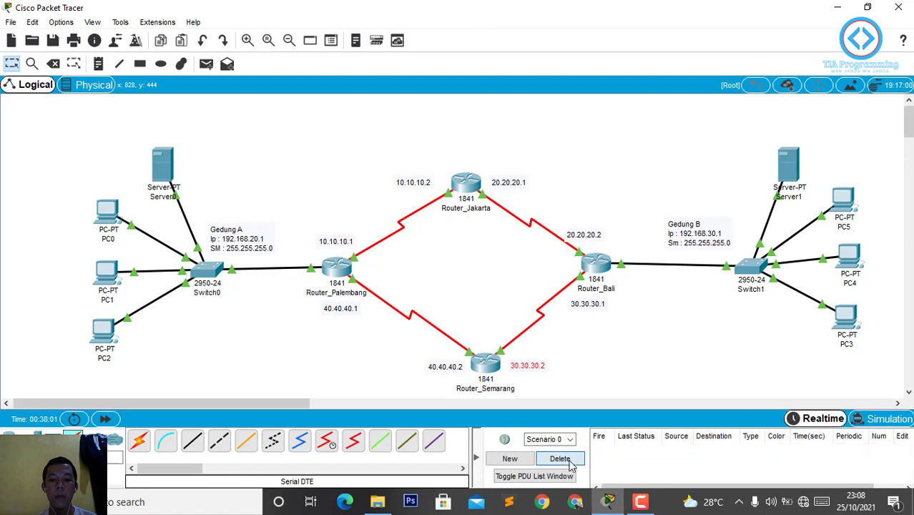
click(206, 64)
click(162, 163)
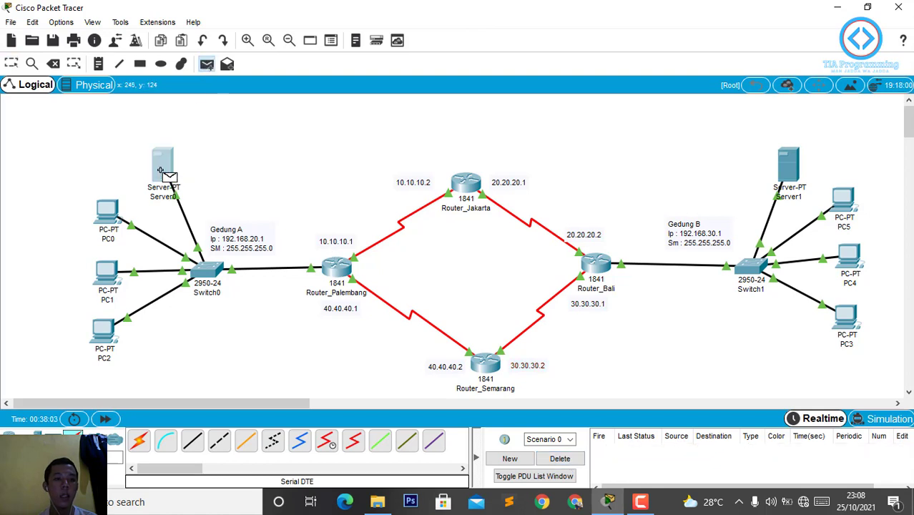
click(95, 332)
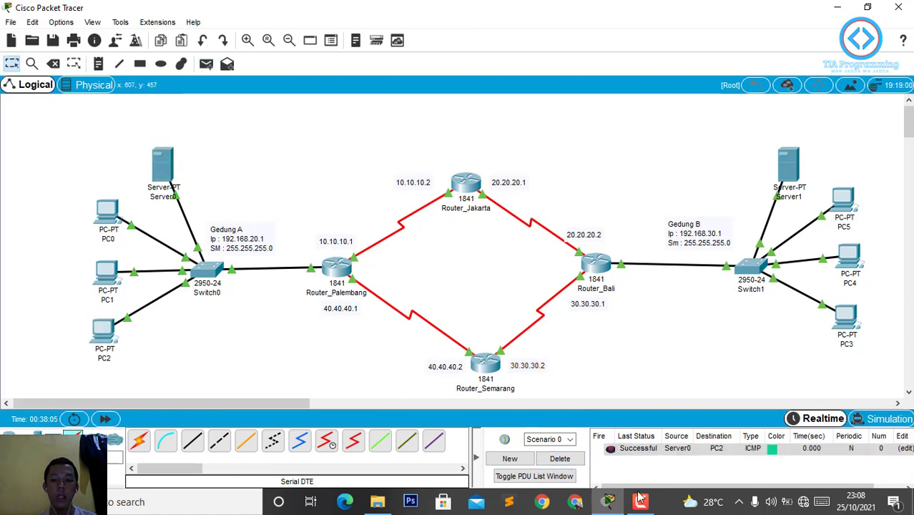
- Clear the previous PDU test and send a simple PDU from PC0 to Router_Palembang
click(561, 459)
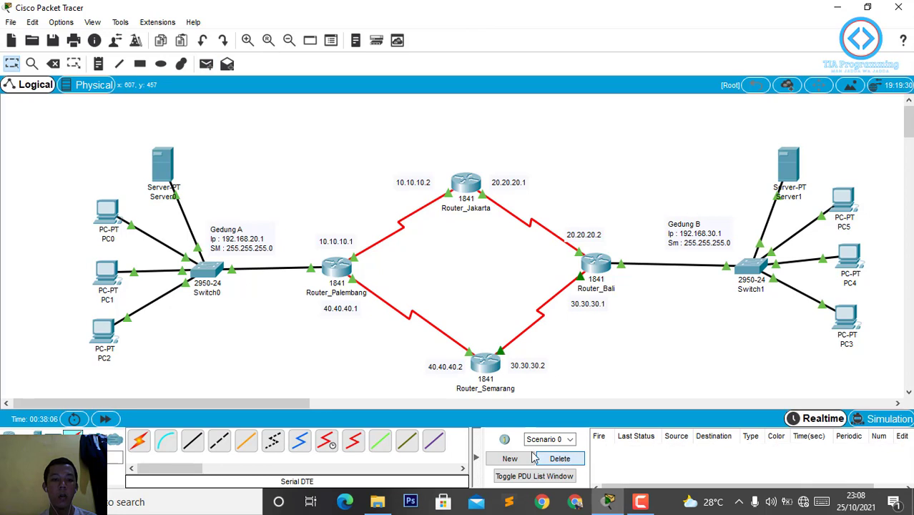
click(206, 64)
click(109, 209)
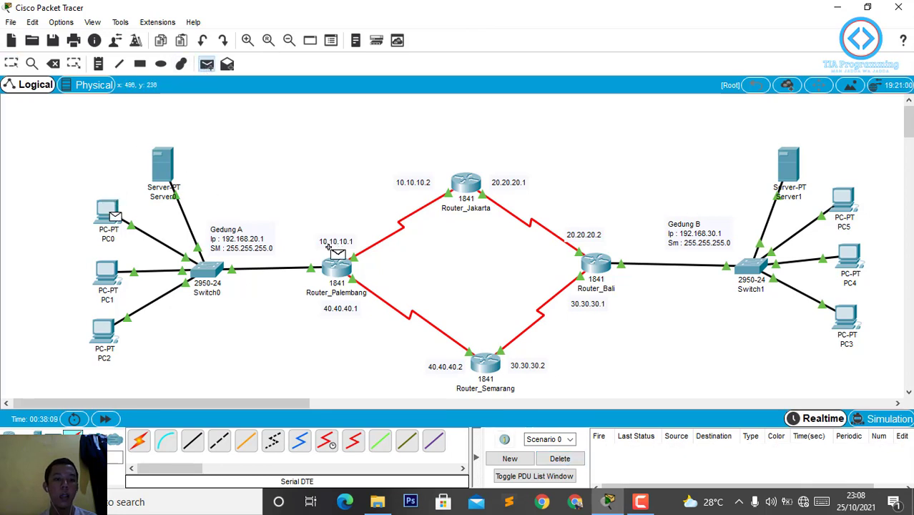
click(338, 271)
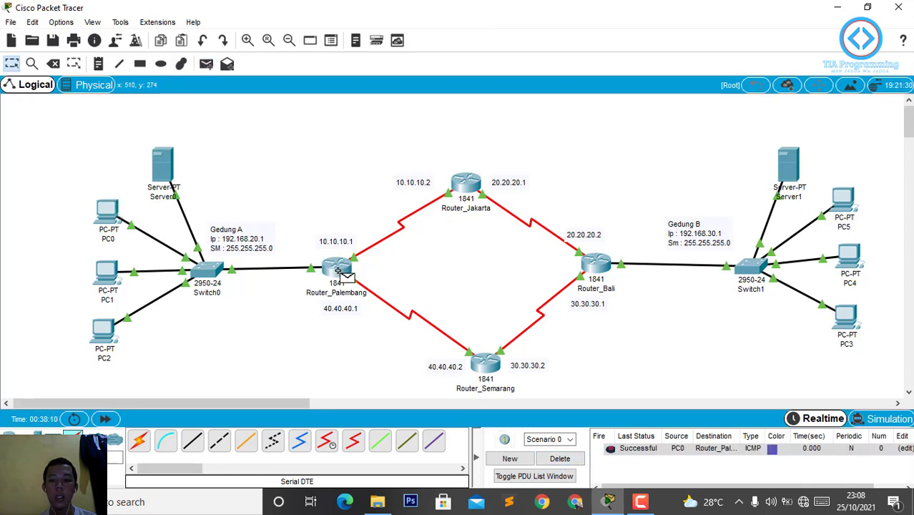
- Clear the previous PDU test and send simple PDUs from PC1 to Router_Jakarta and from PC1 to Router_Bali
click(564, 460)
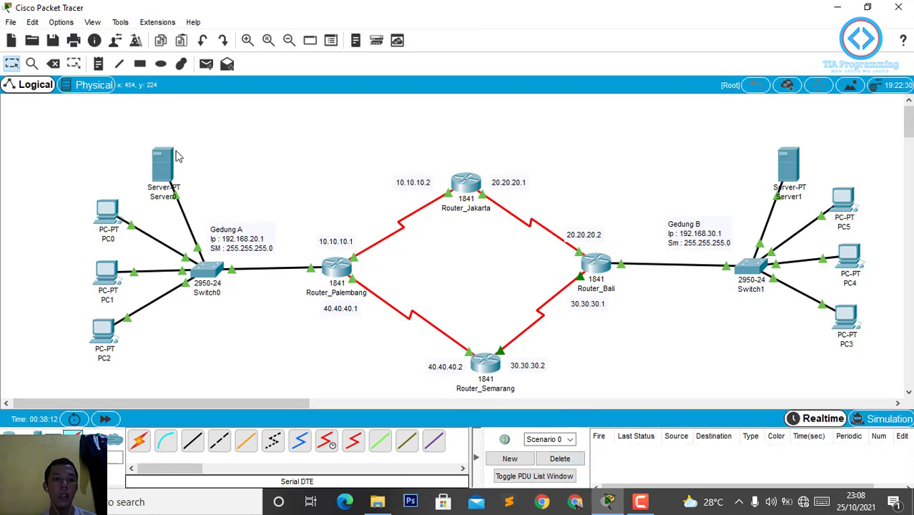
click(206, 65)
click(109, 271)
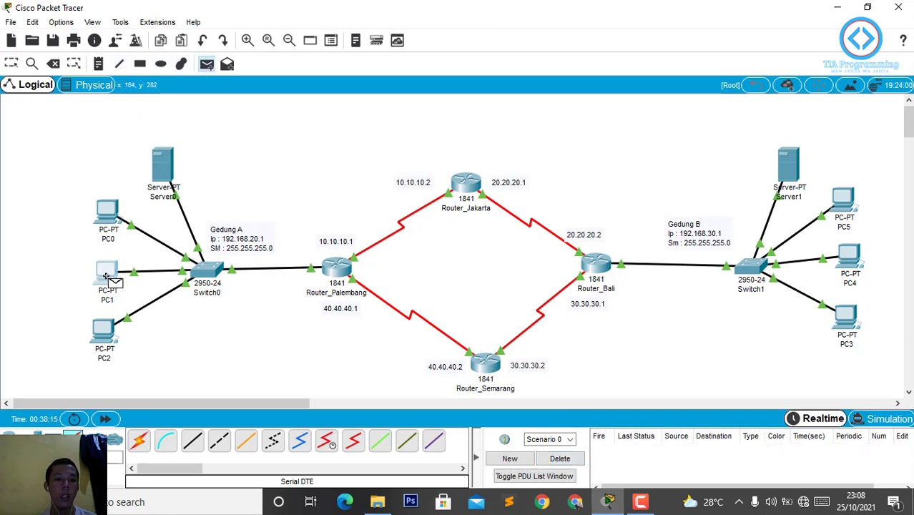
click(467, 188)
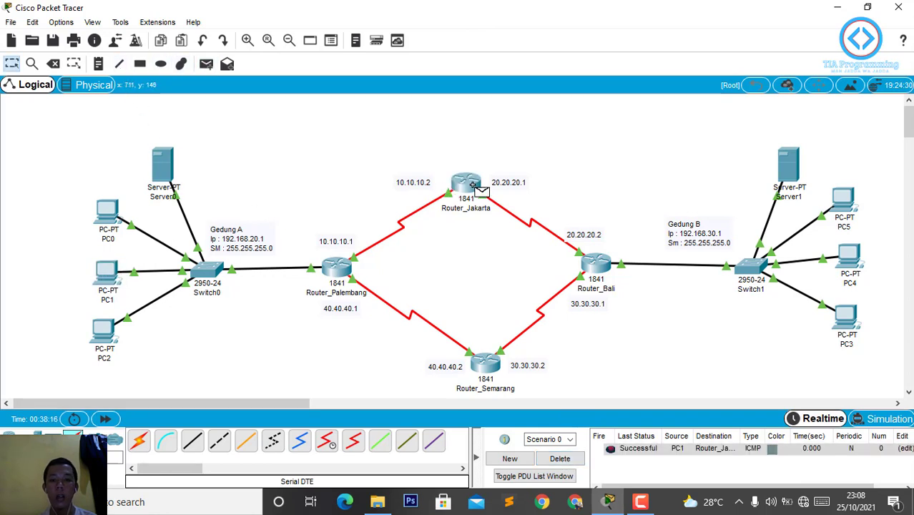
click(207, 65)
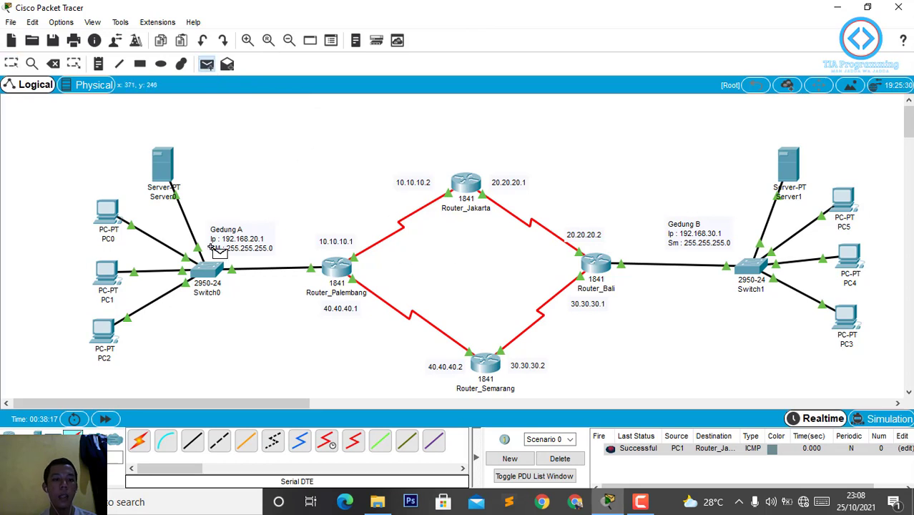
click(118, 276)
click(594, 266)
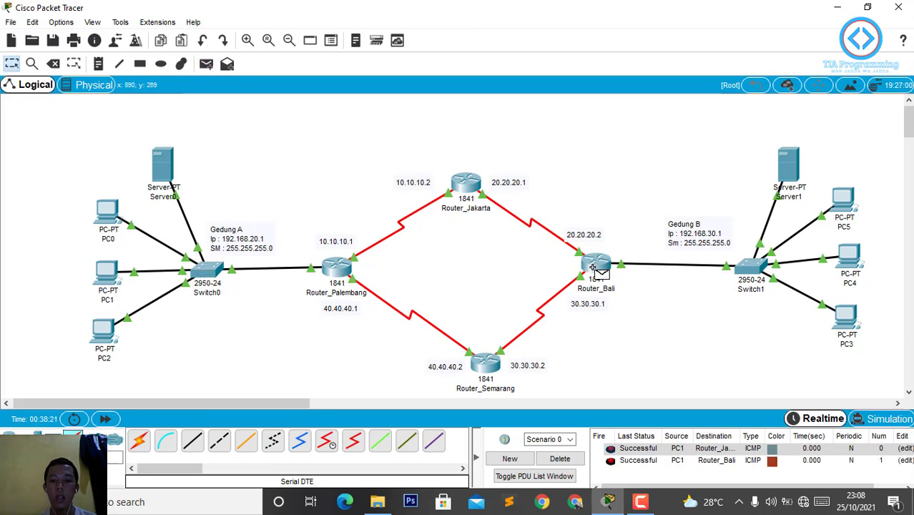
- Test the link between the two buildings with a simple PDU from PC2 to PC4
click(206, 66)
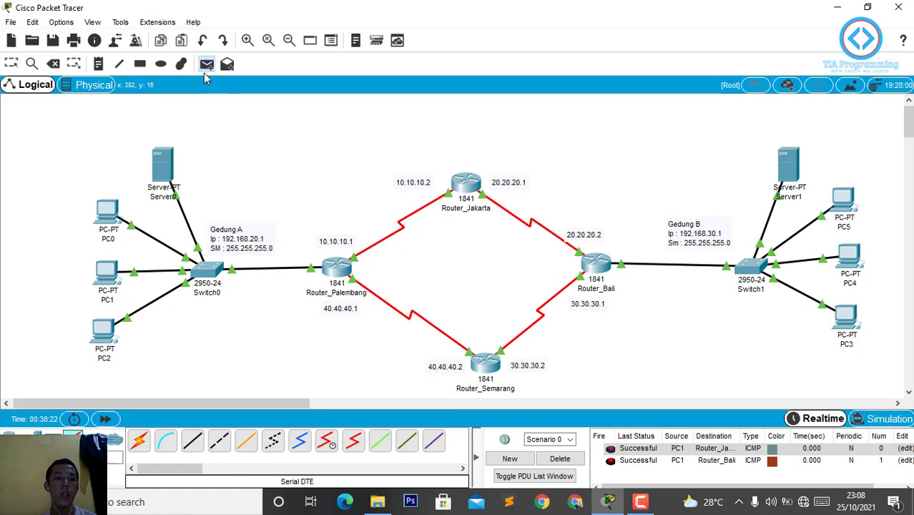
click(102, 326)
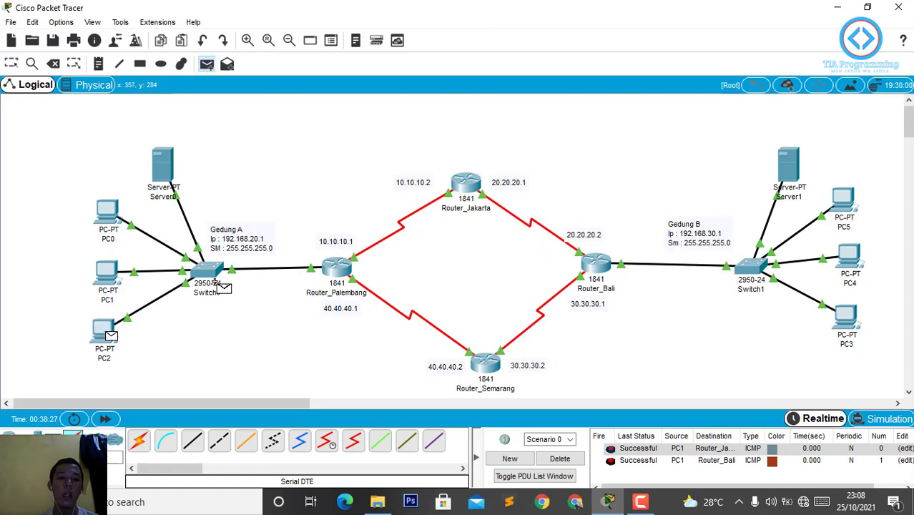
click(851, 255)
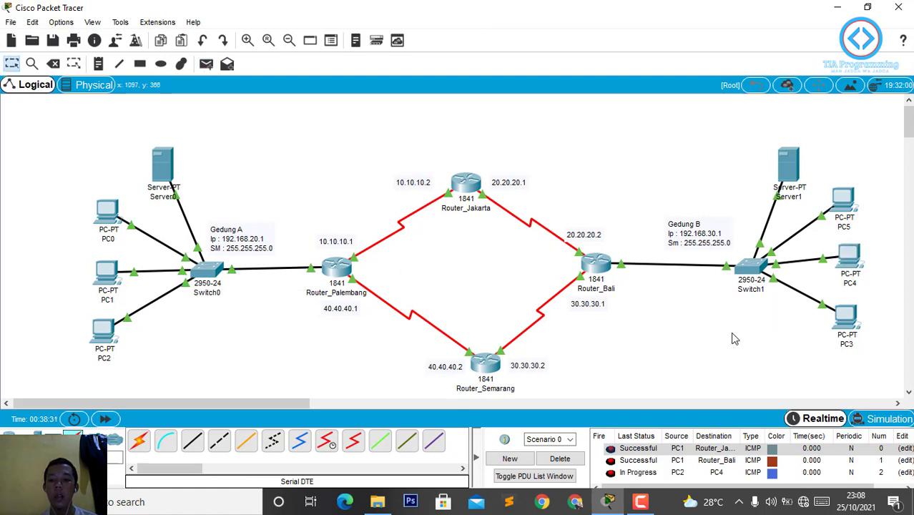
- Clear the listed PDU tests and send a simple PDU from PC1 to PC4
click(560, 459)
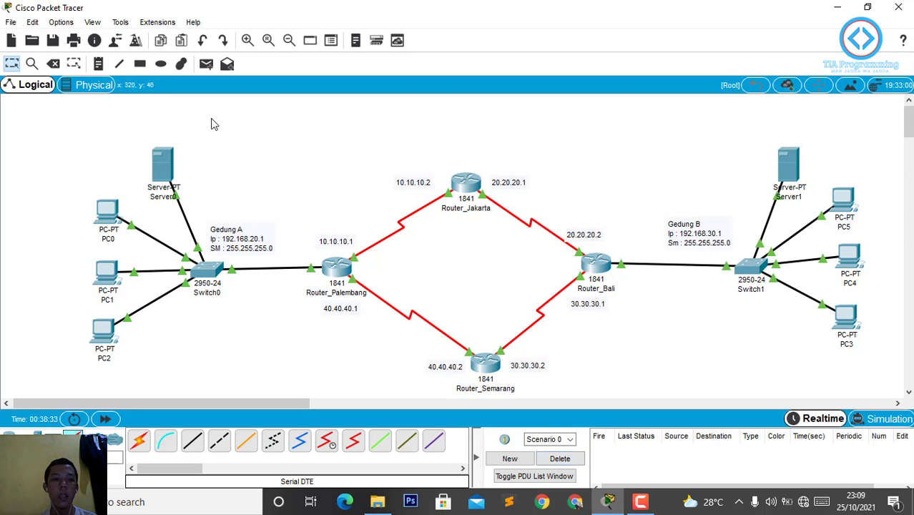
click(206, 64)
click(107, 272)
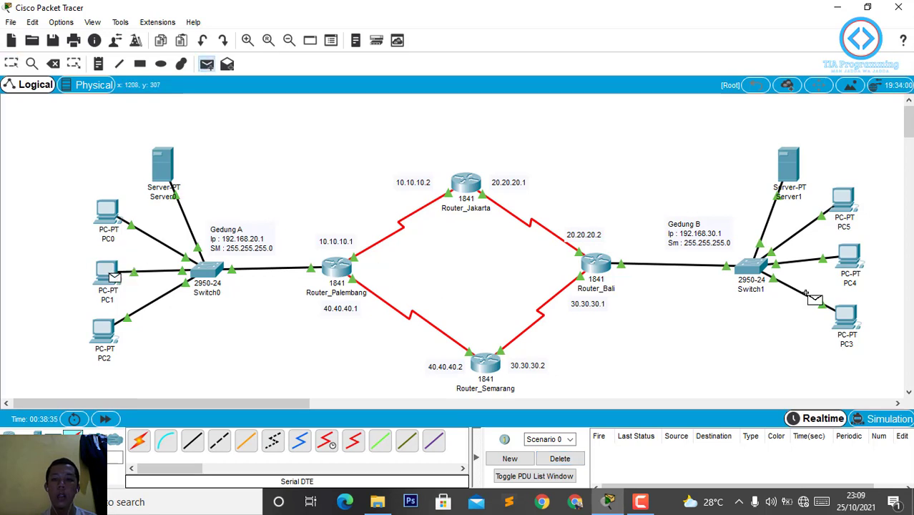
click(856, 256)
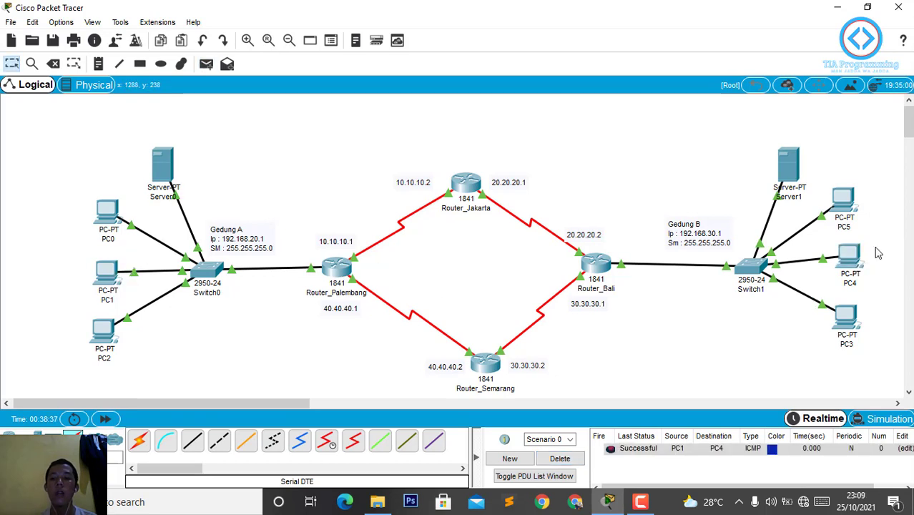
- Send simple PDUs from PC3 to Router_Jakarta and from Server1 to Router_Palembang
click(206, 64)
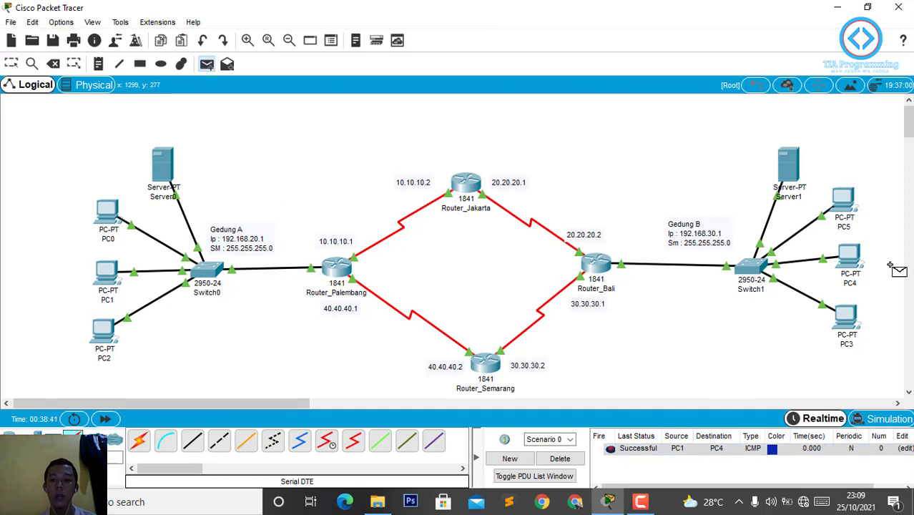
click(849, 315)
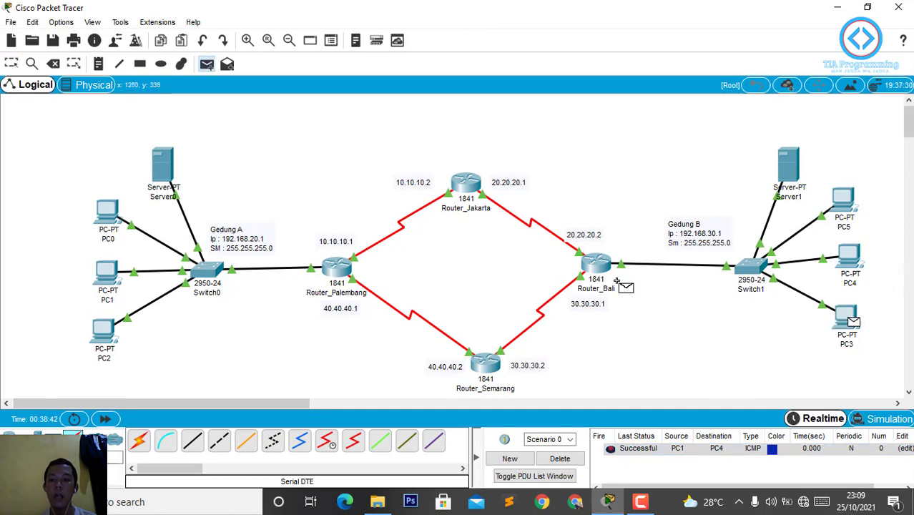
click(470, 188)
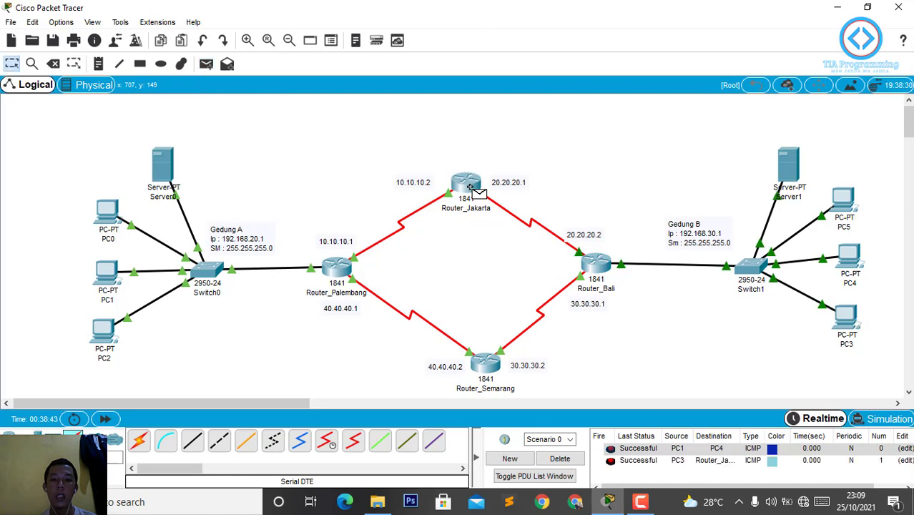
click(212, 67)
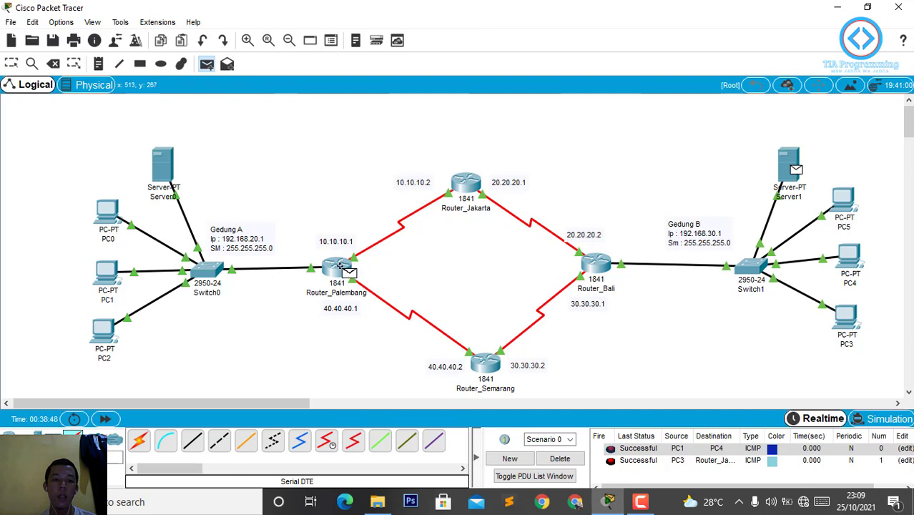
click(341, 266)
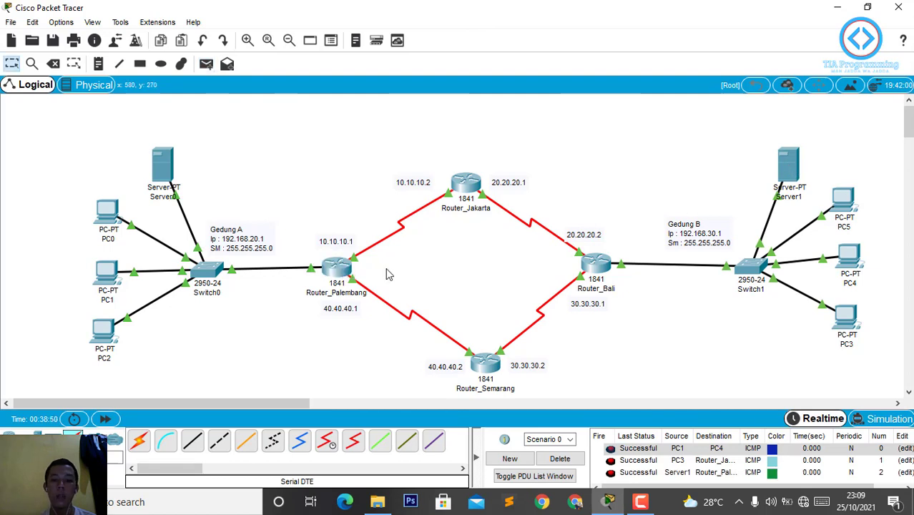
- Clear the listed PDU tests and send a simple PDU from Server1 to Router_Semarang
click(561, 458)
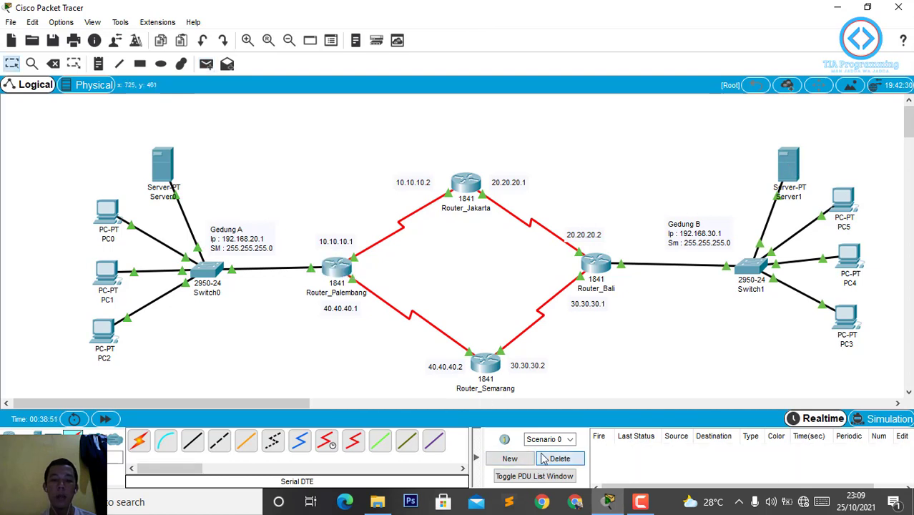
click(207, 64)
click(789, 166)
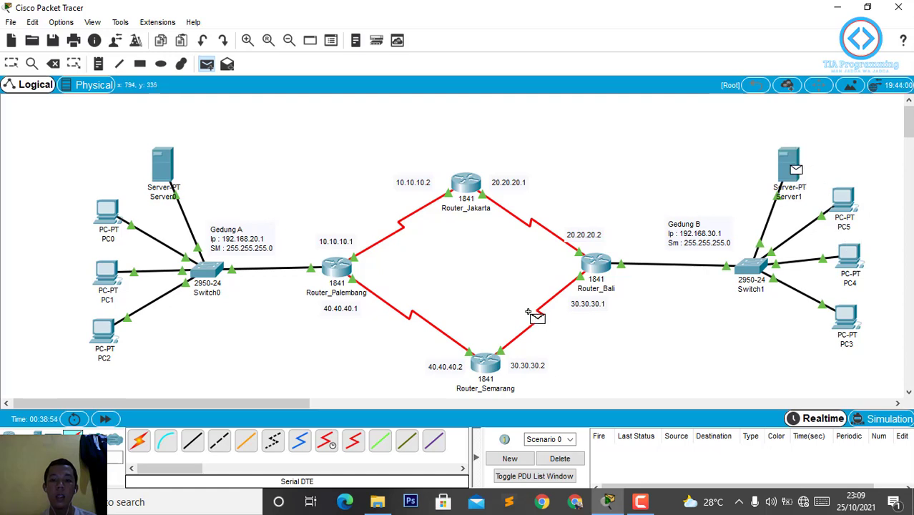
click(486, 363)
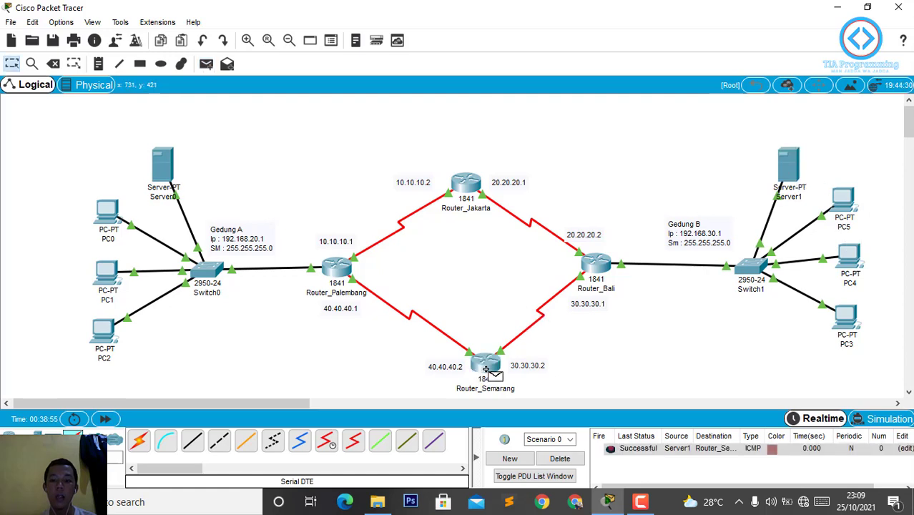
- Send a simple PDU from PC4 to PC1 and clear the listed PDU tests
click(207, 64)
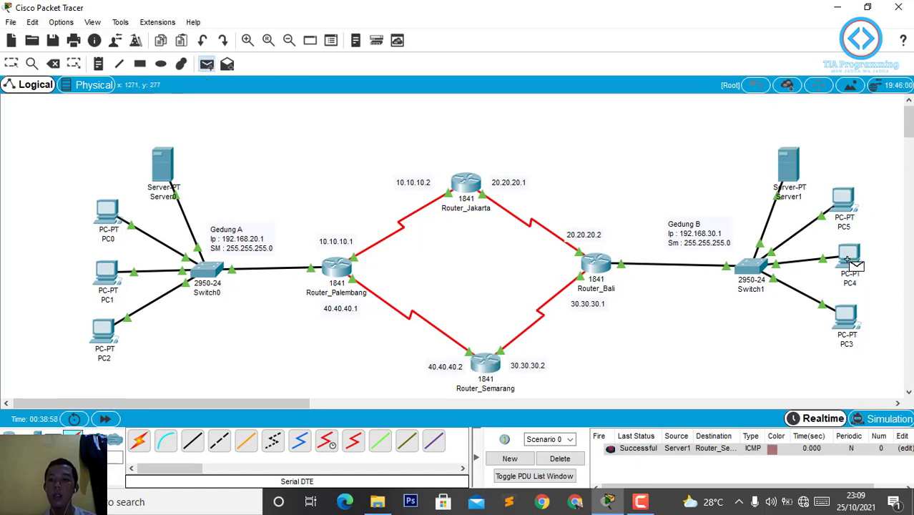
mouse_move(851, 261)
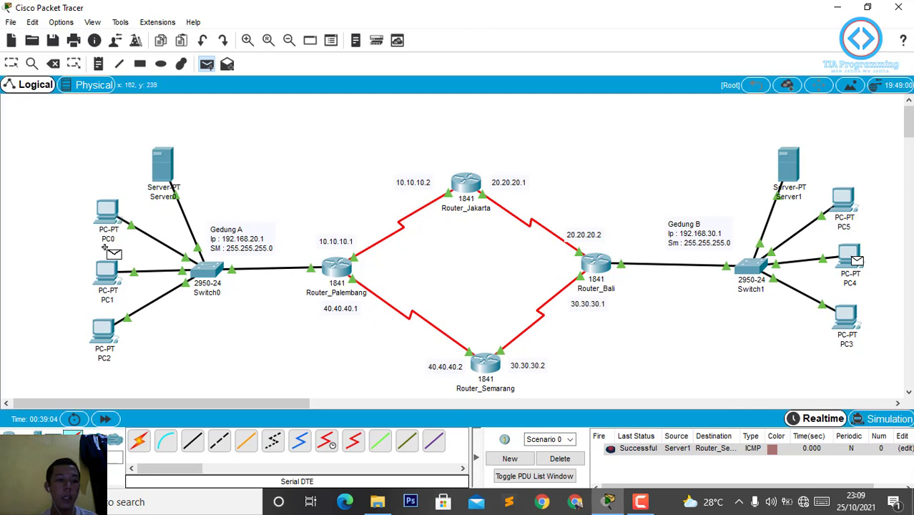
click(107, 272)
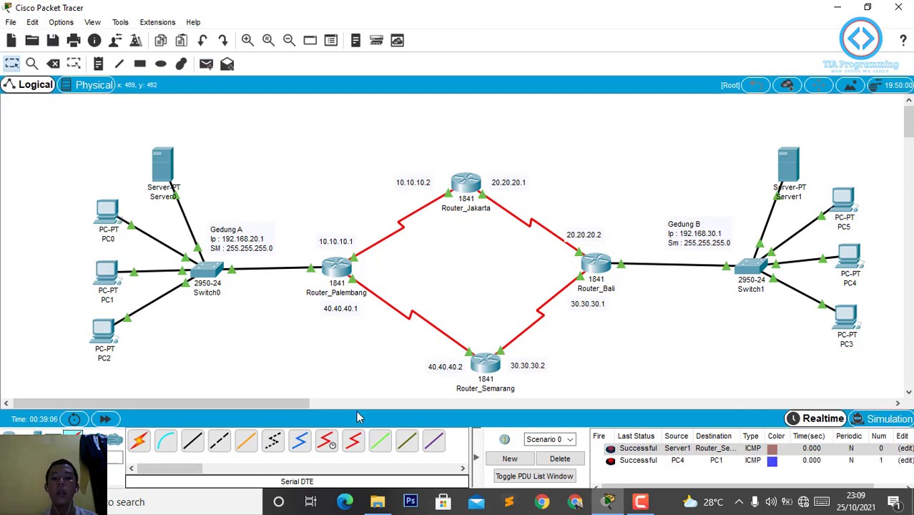
click(566, 458)
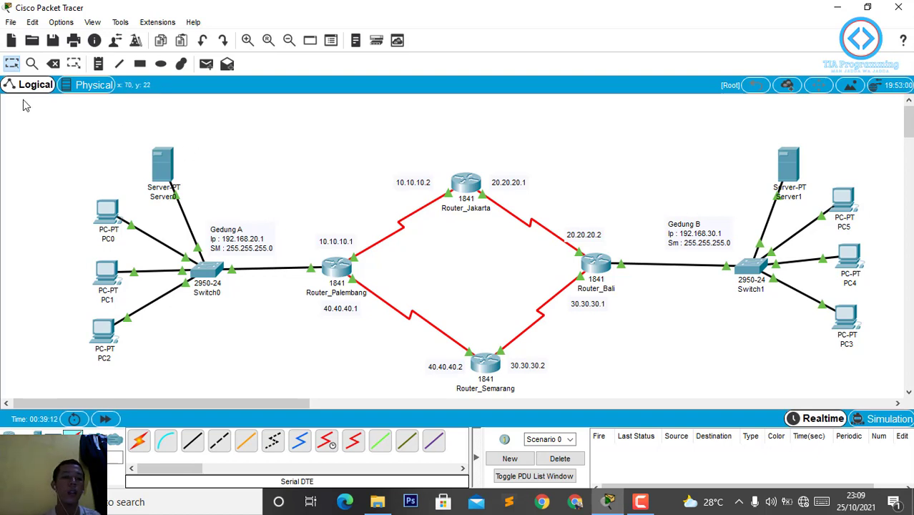
- Select the whole network topology, including all devices and address labels of Gedung A and Gedung B
drag(23, 105, 894, 401)
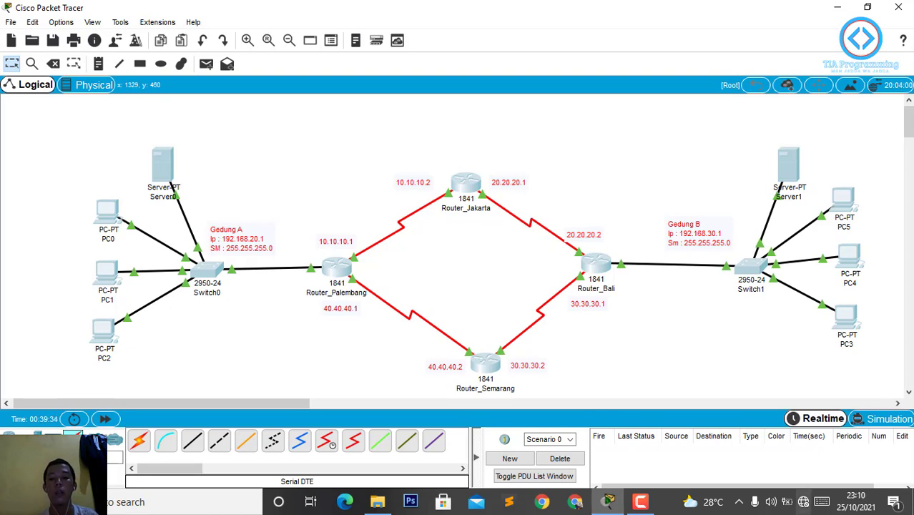
mouse_move(653, 505)
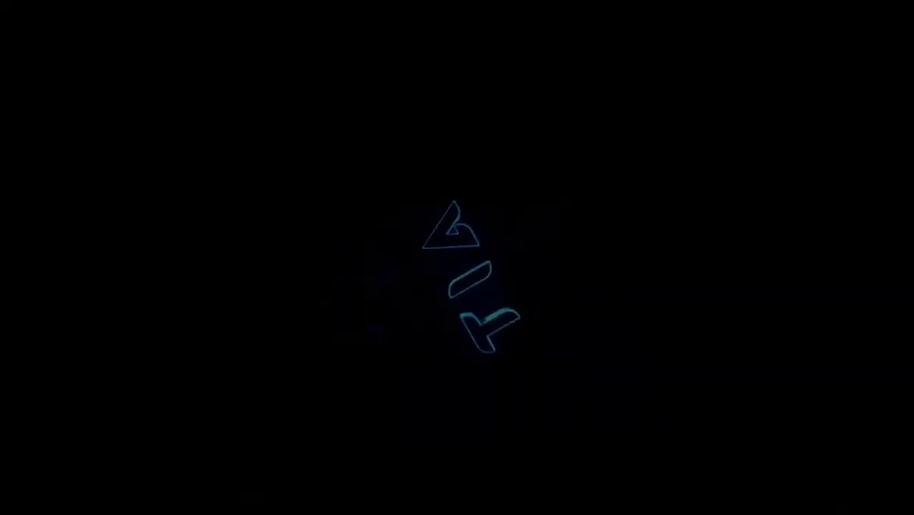